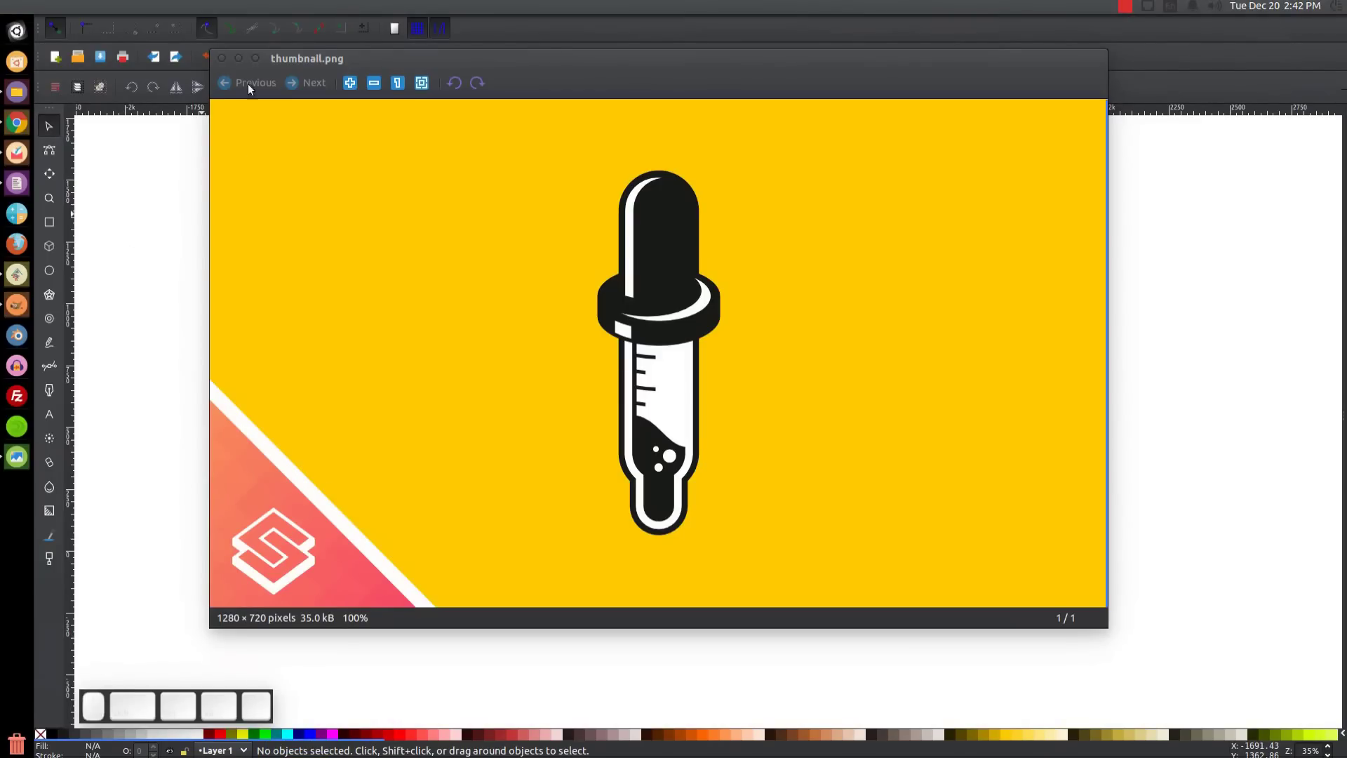
Dismiss the reference image and set the canvas zoom to 1:1
click(238, 58)
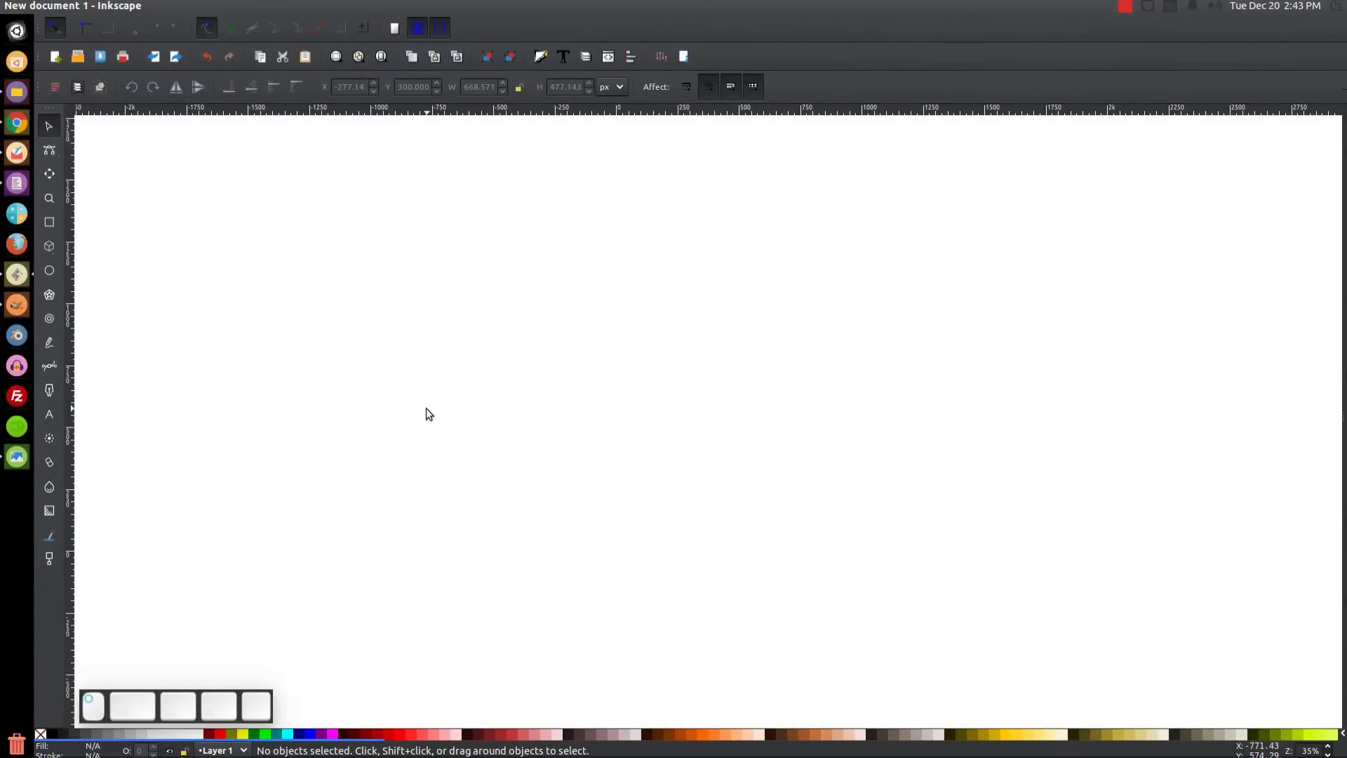
click(123, 7)
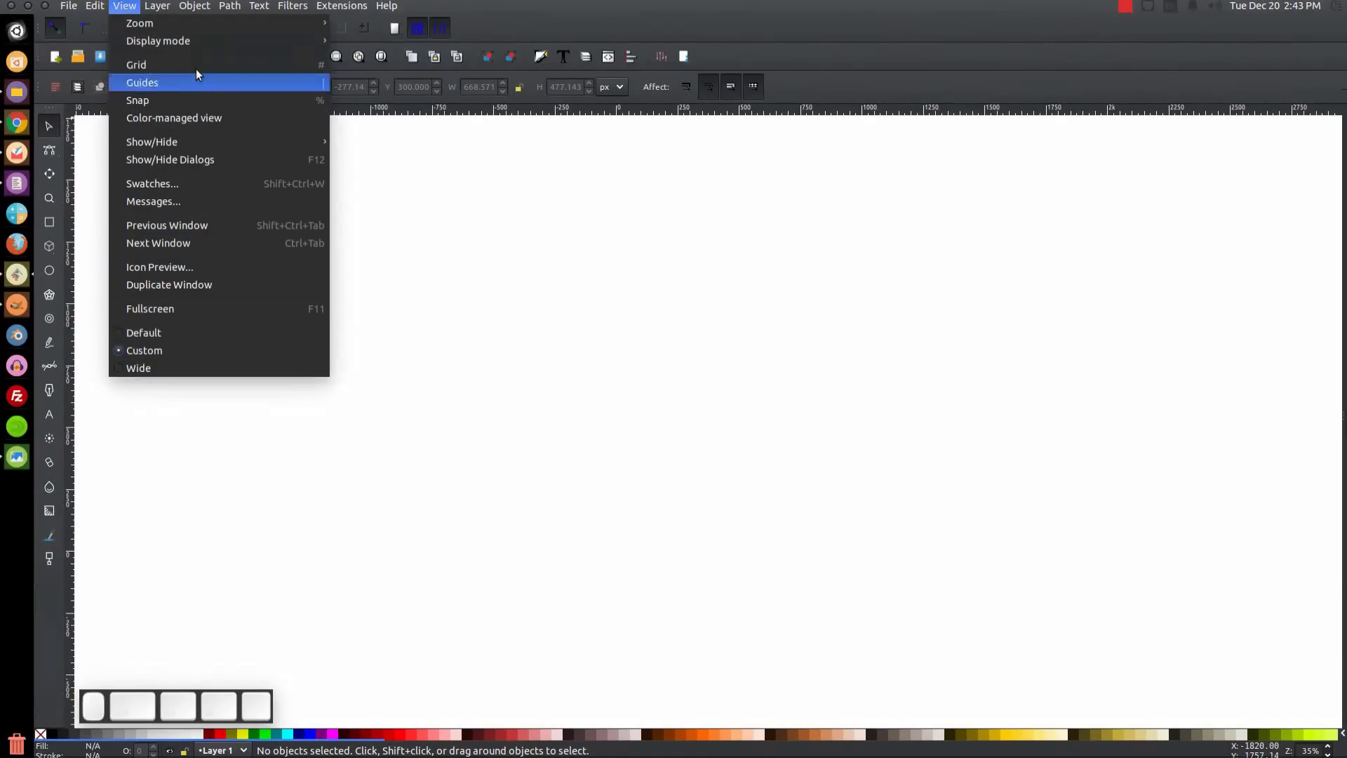
mouse_move(195, 25)
click(368, 62)
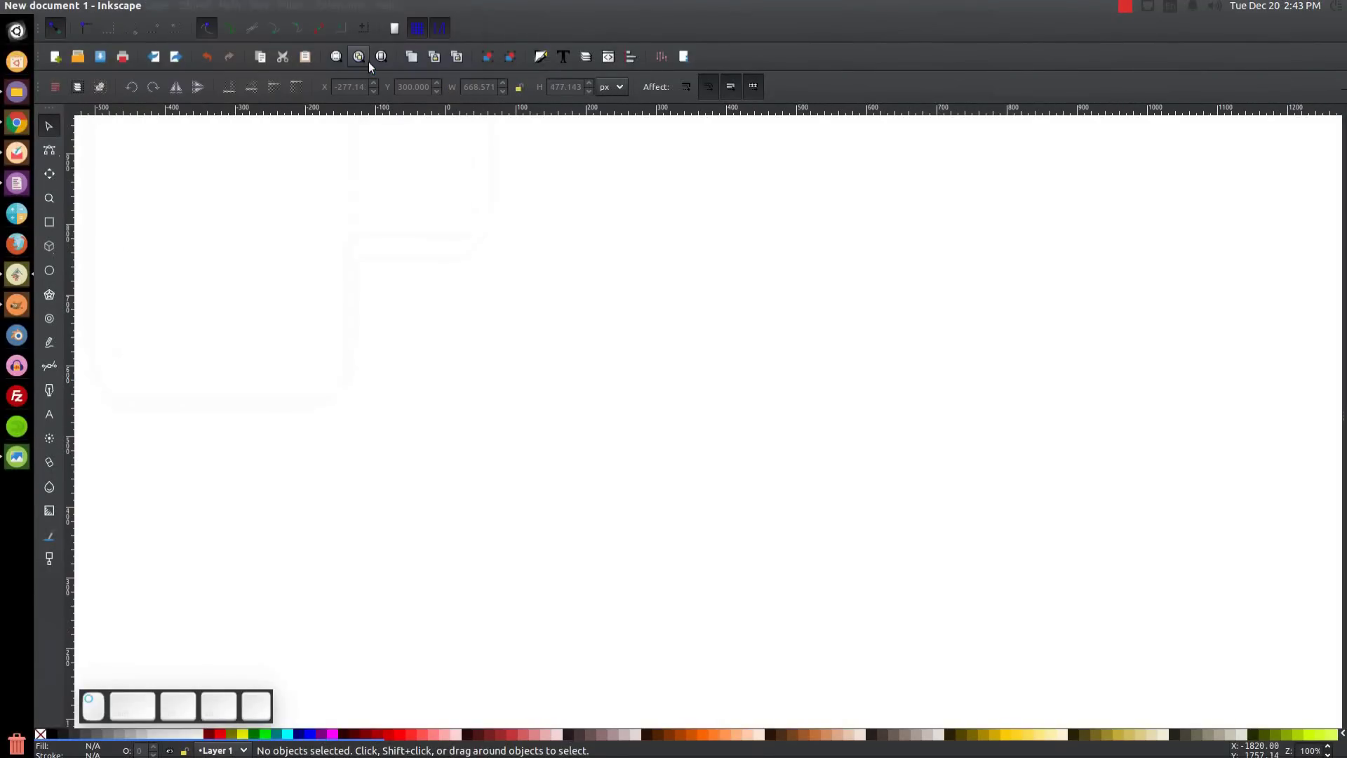
Open the Align and Distribute dialog with alignment relative to Last selected, and open Fill and Stroke as well
click(633, 61)
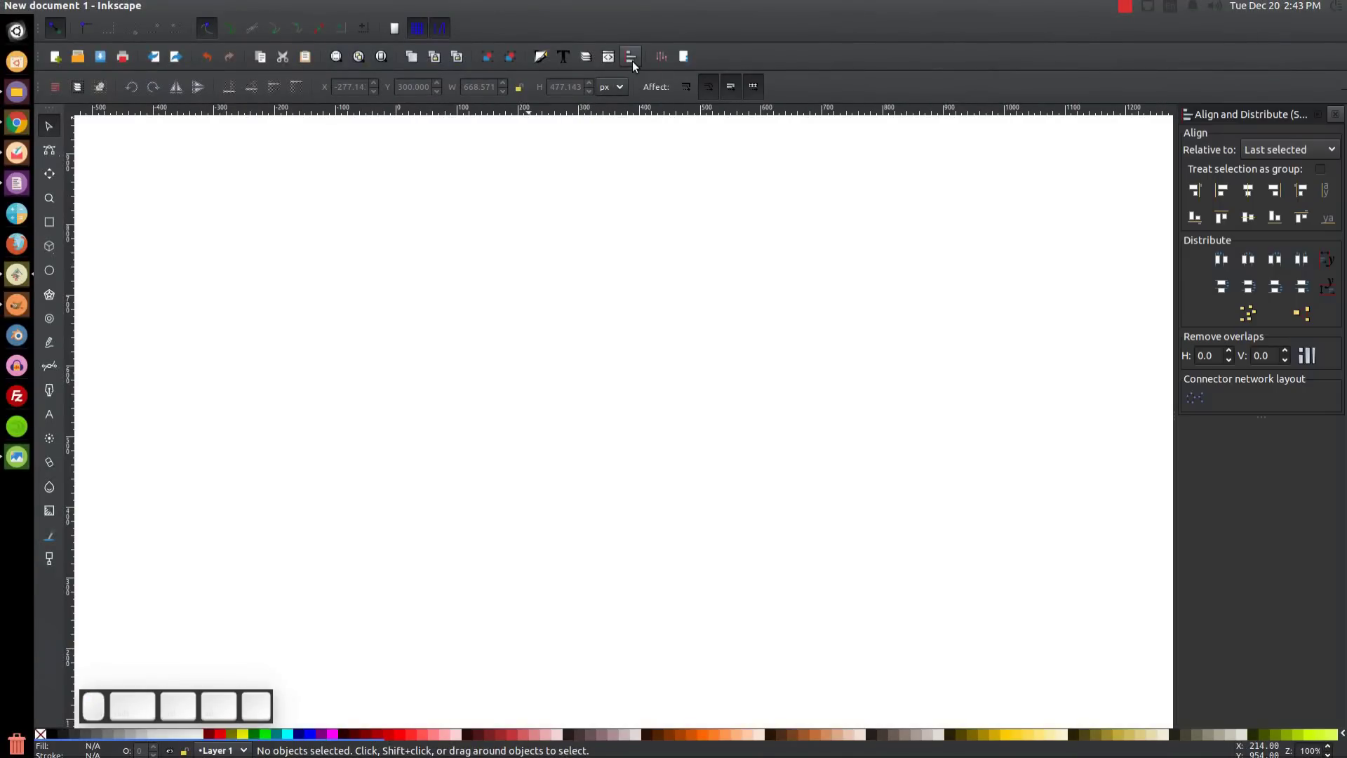
click(1281, 153)
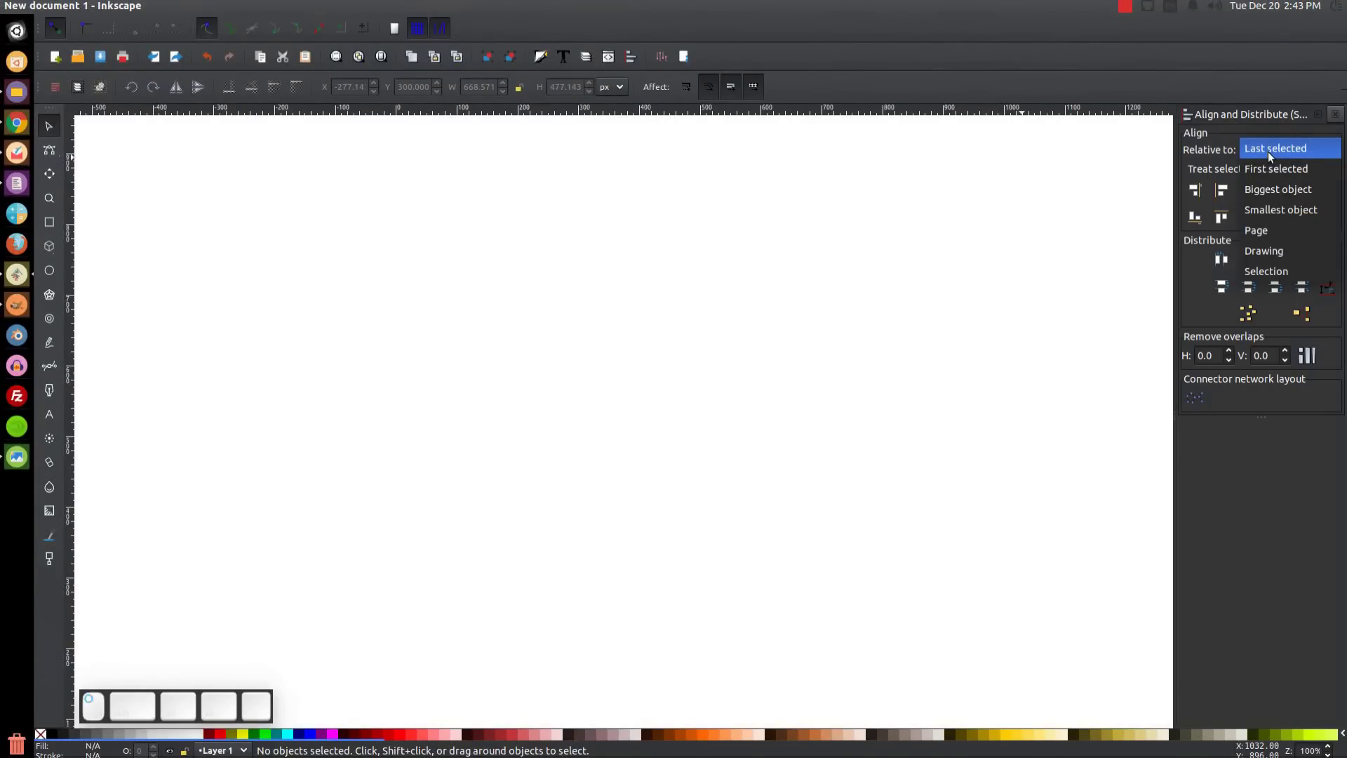
click(1268, 151)
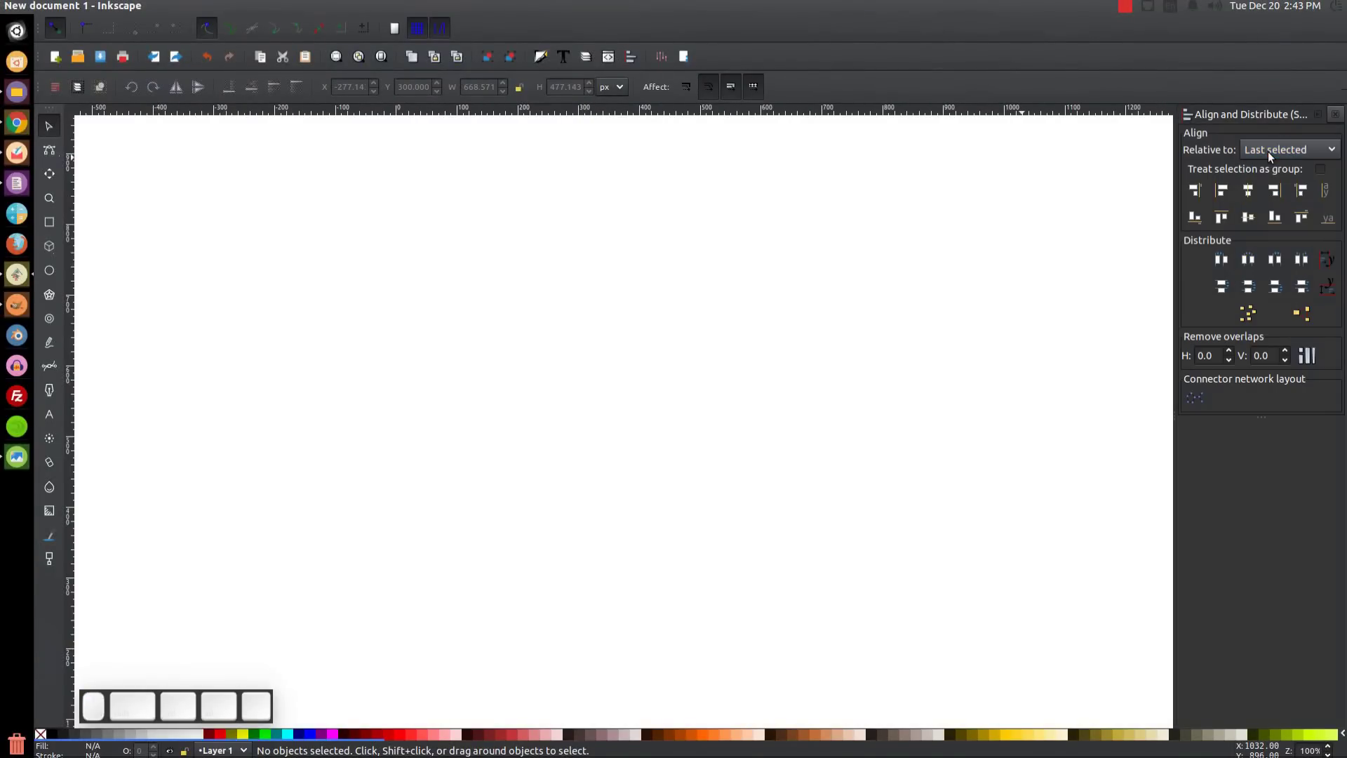
click(541, 56)
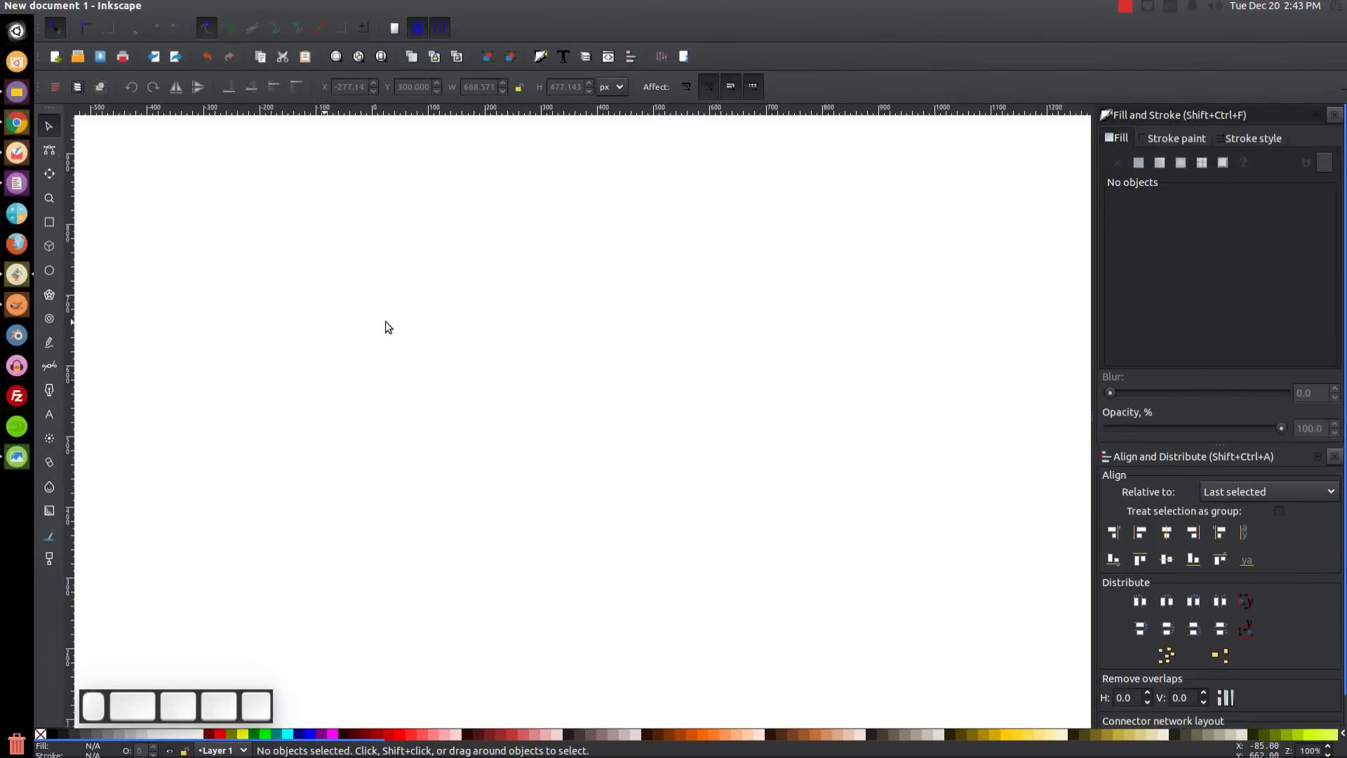
Draw a flat ellipse about 250 × 73 px in the middle of the canvas and lower its opacity to 55.7%
click(54, 272)
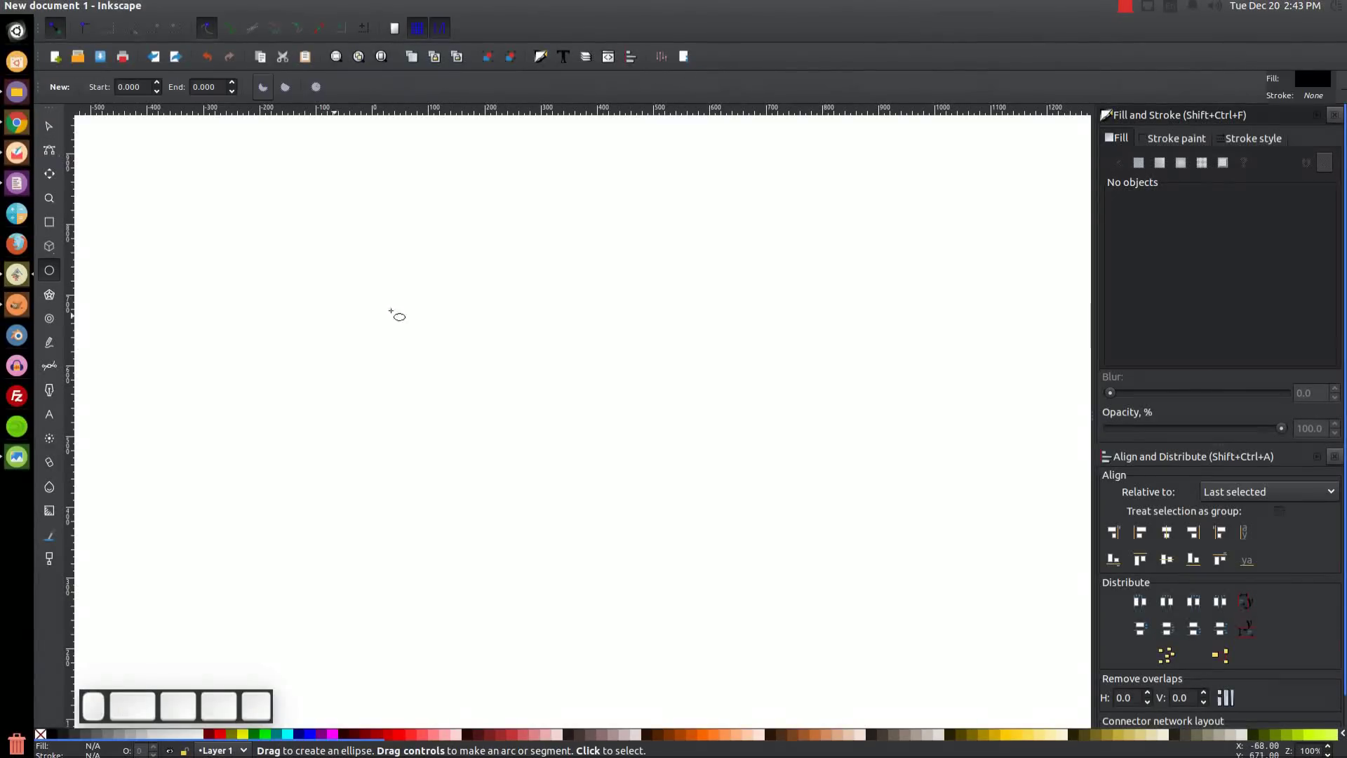
drag(490, 332, 667, 384)
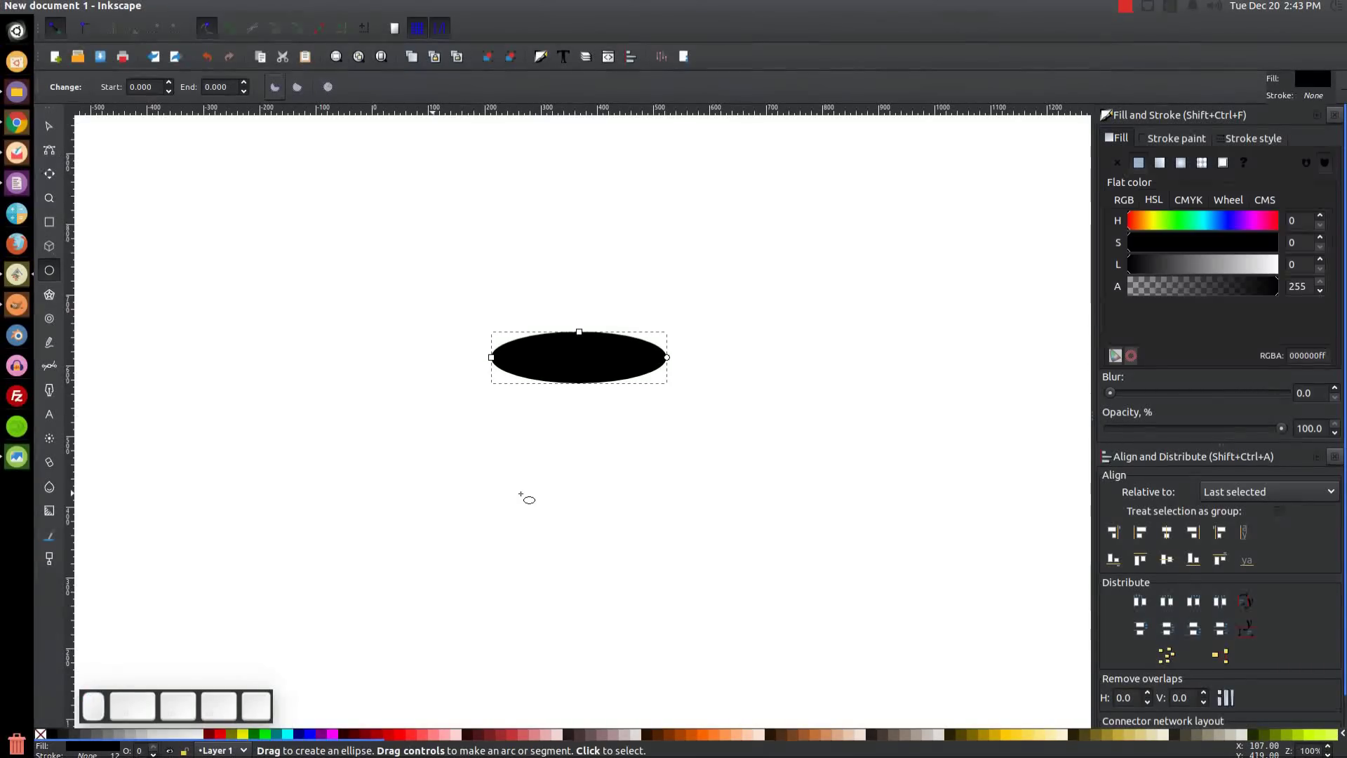
drag(1281, 427, 1206, 428)
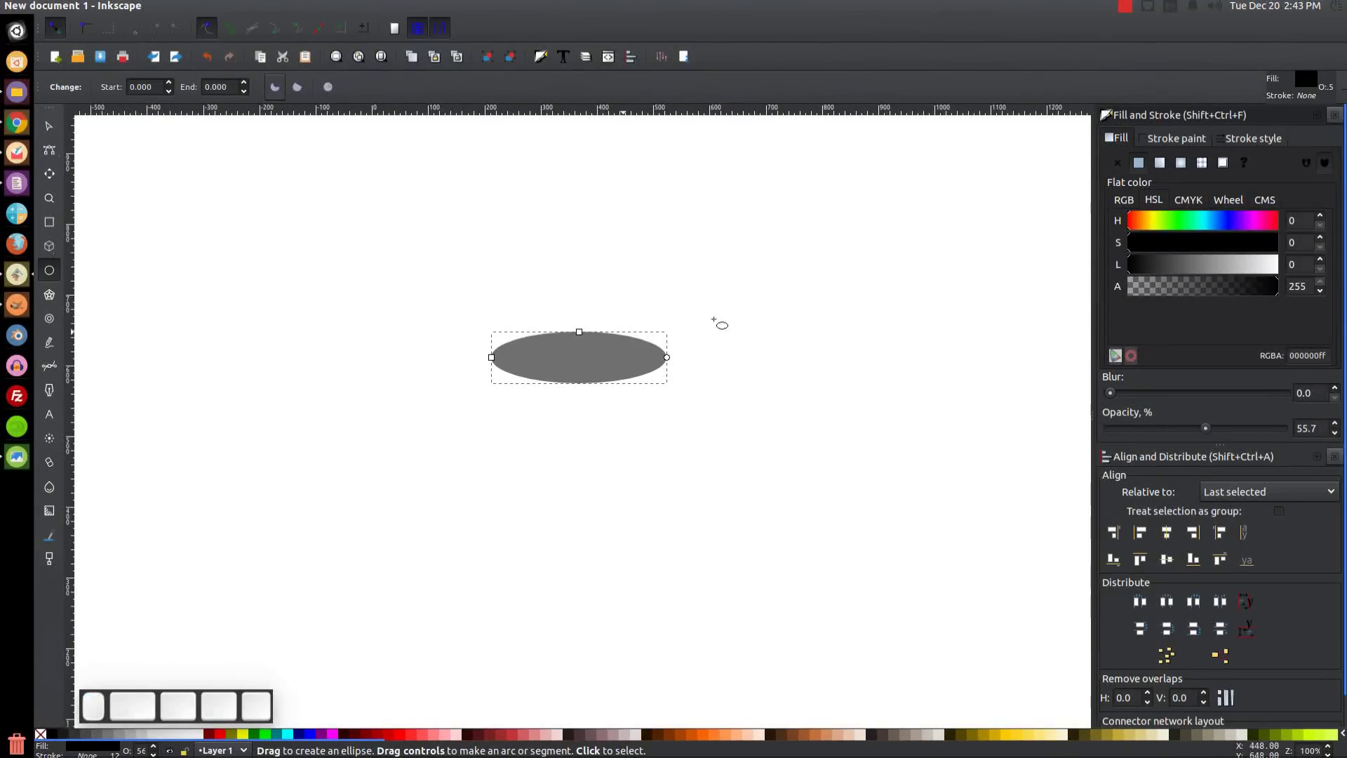
Reposition the ellipse to about X 58, Y 563 px and fill it with red (ff0000)
click(51, 127)
drag(576, 360, 572, 333)
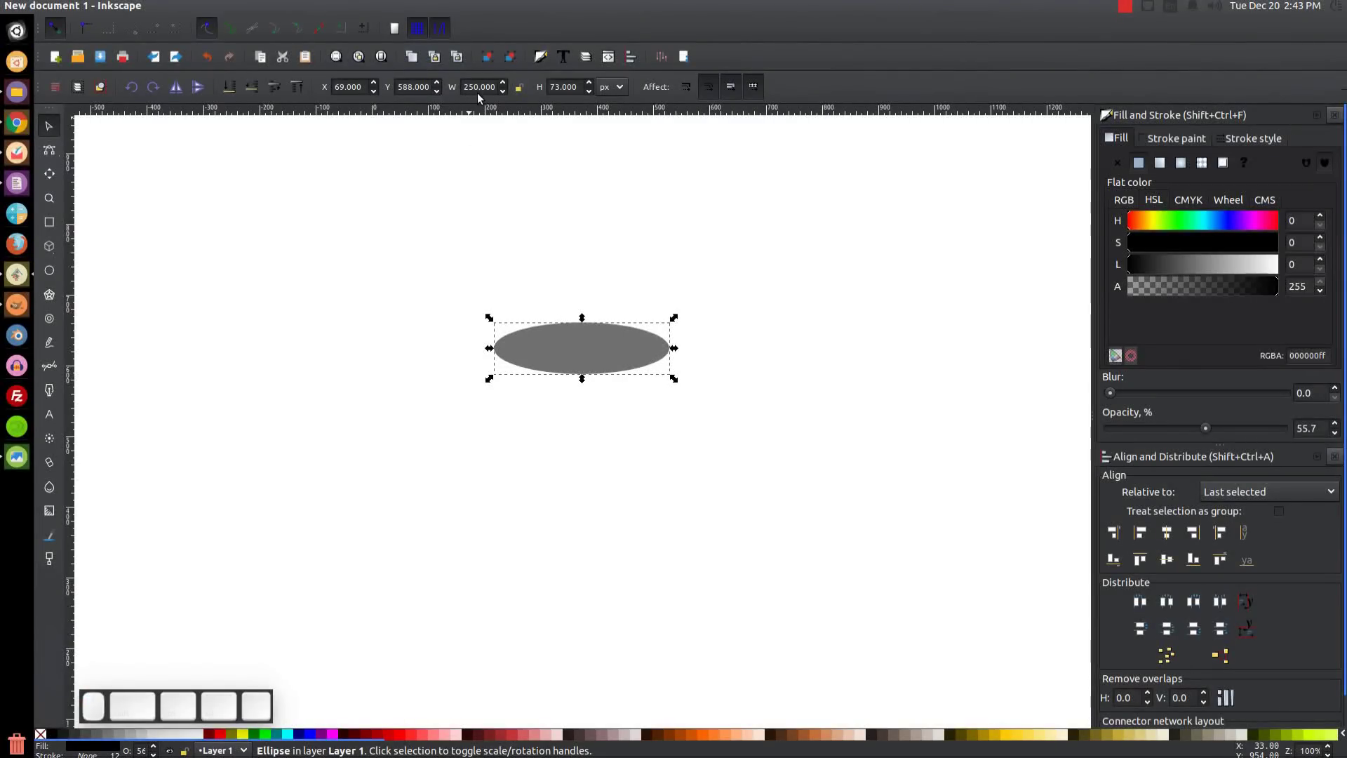
drag(596, 334, 575, 379)
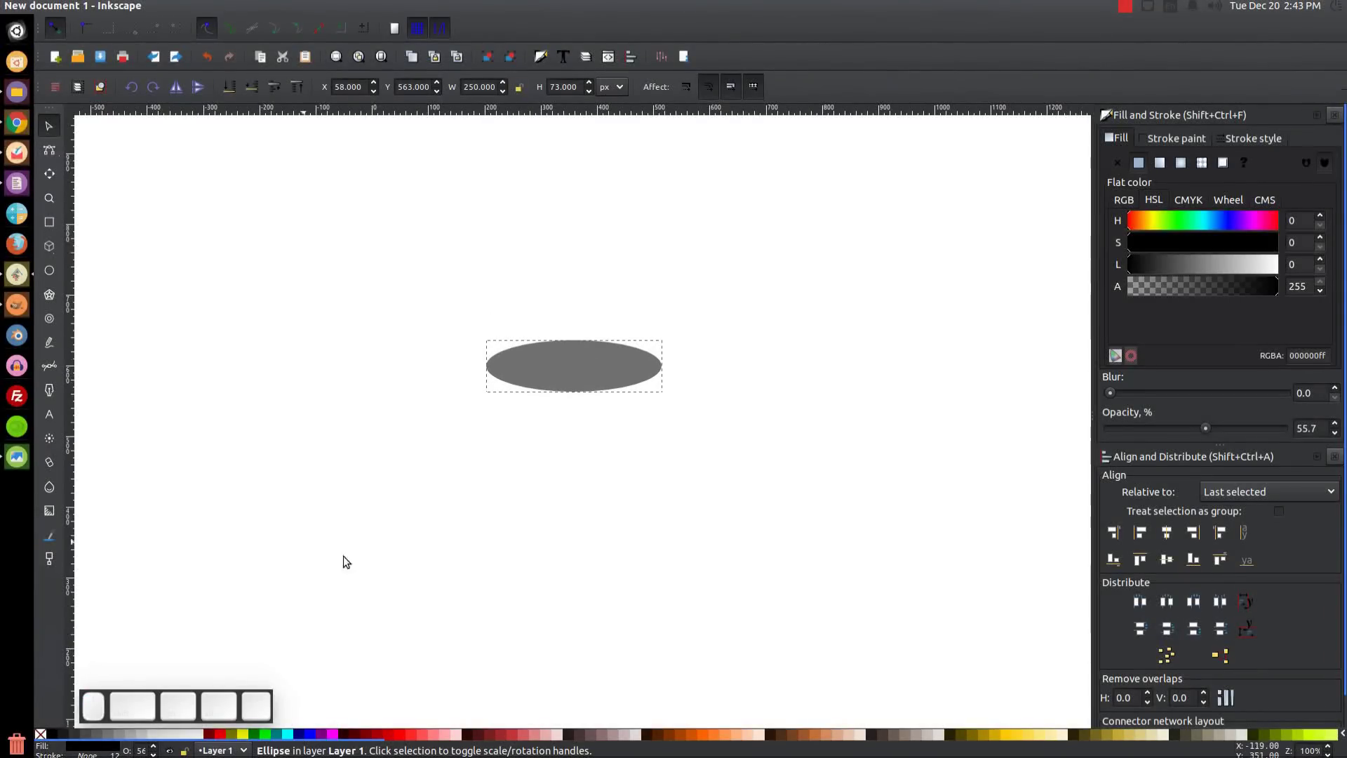
click(224, 733)
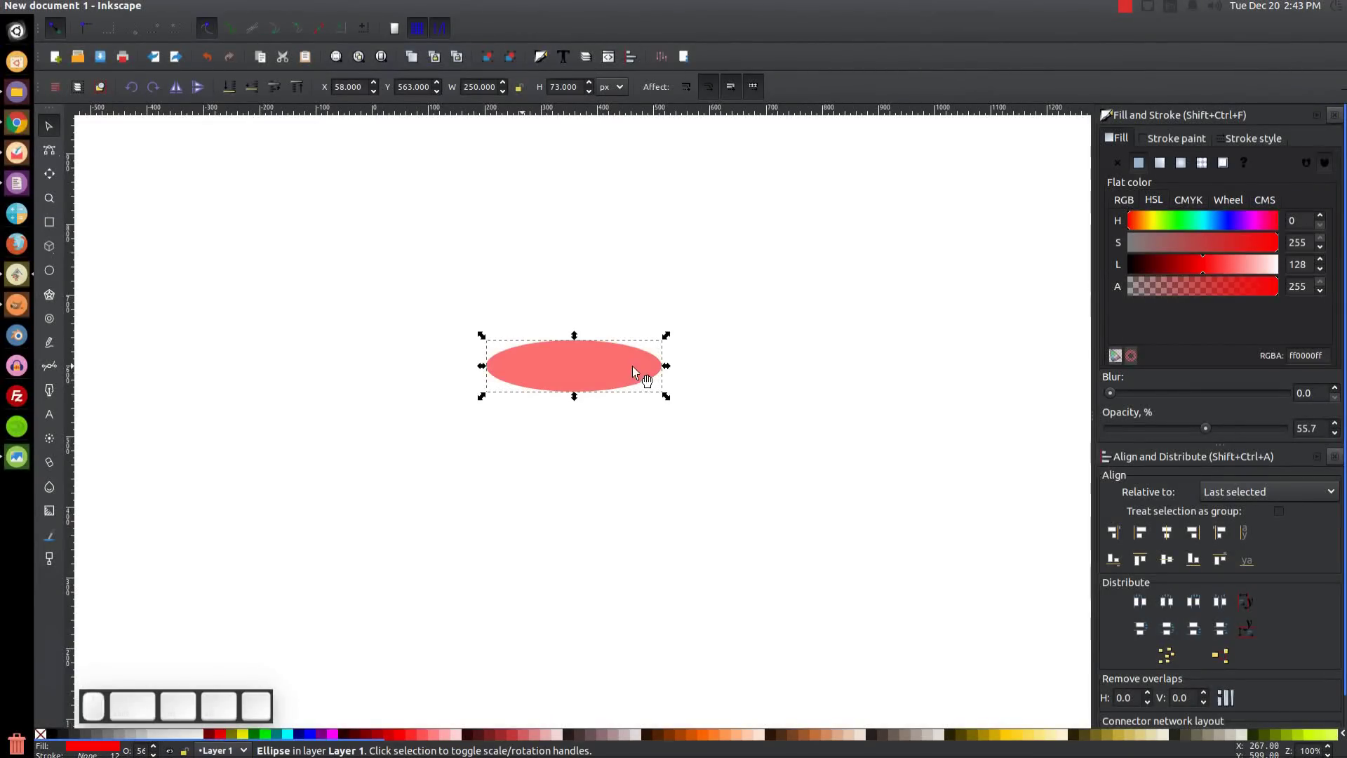
Duplicate the red ellipse, fill the copy blue (0000ff) and move it straight up about 44 px so both partly overlap
right_click(597, 365)
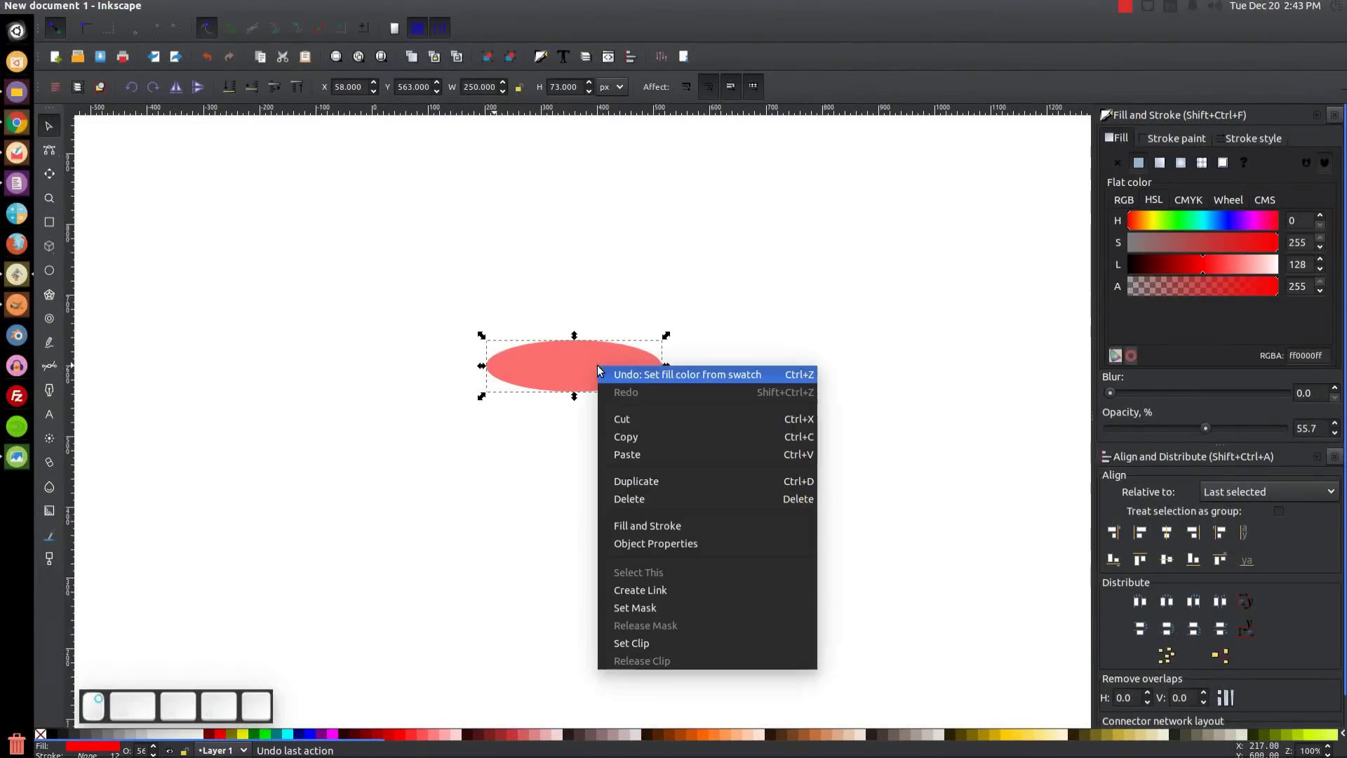
click(634, 481)
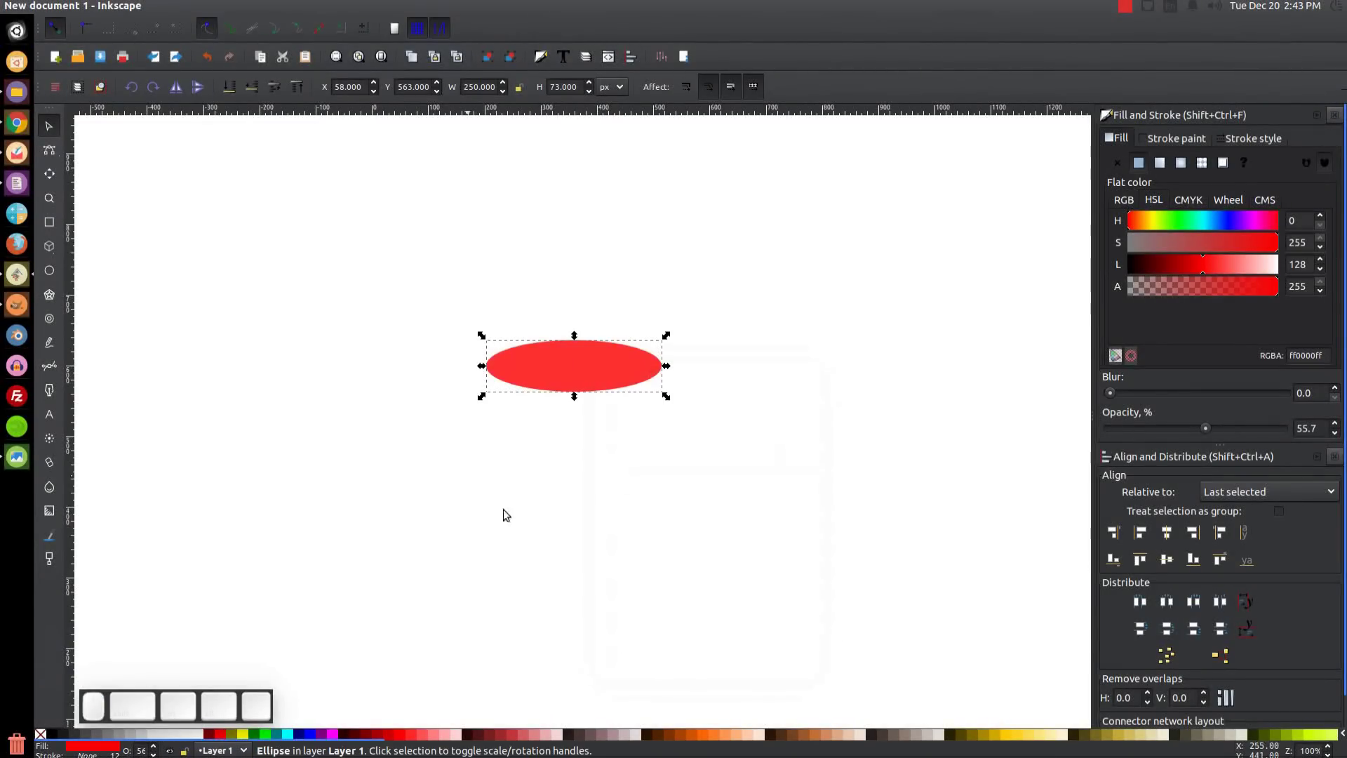
click(306, 734)
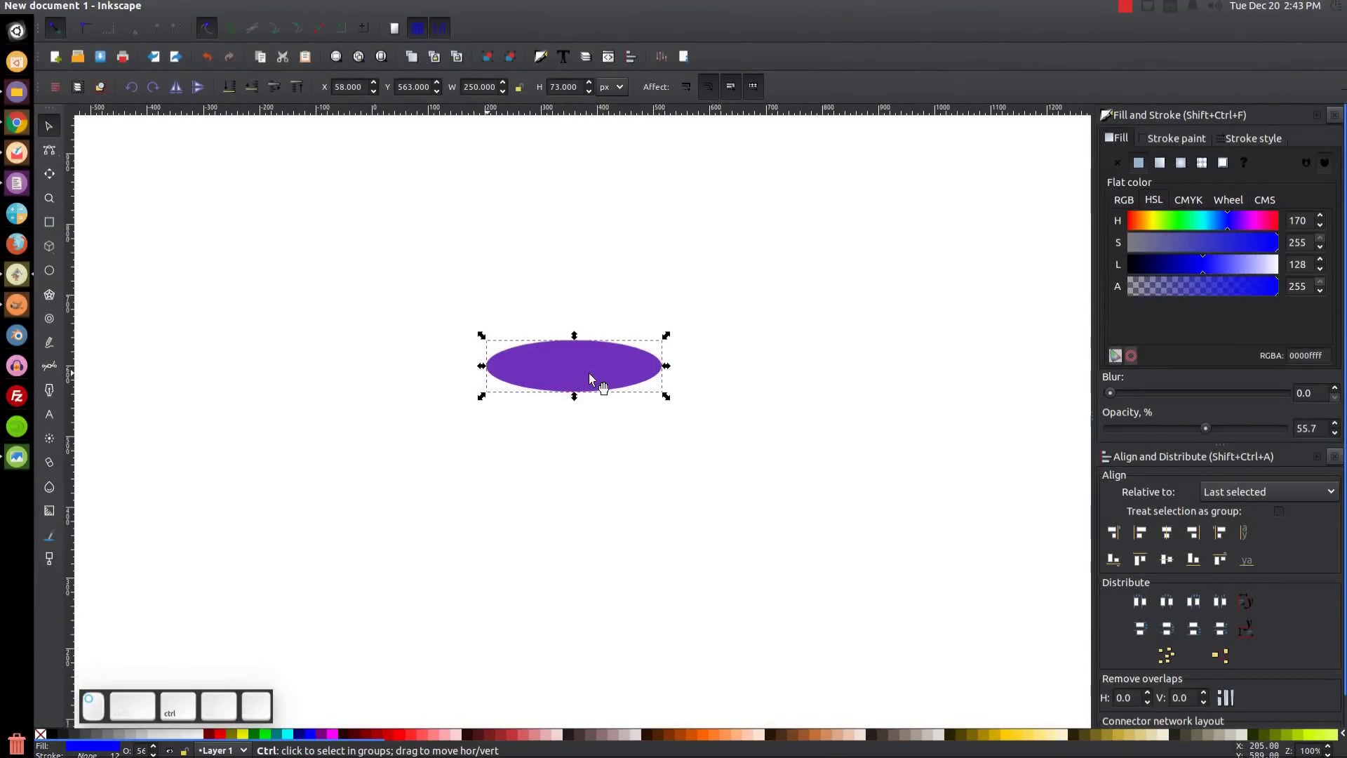
drag(588, 373, 594, 338)
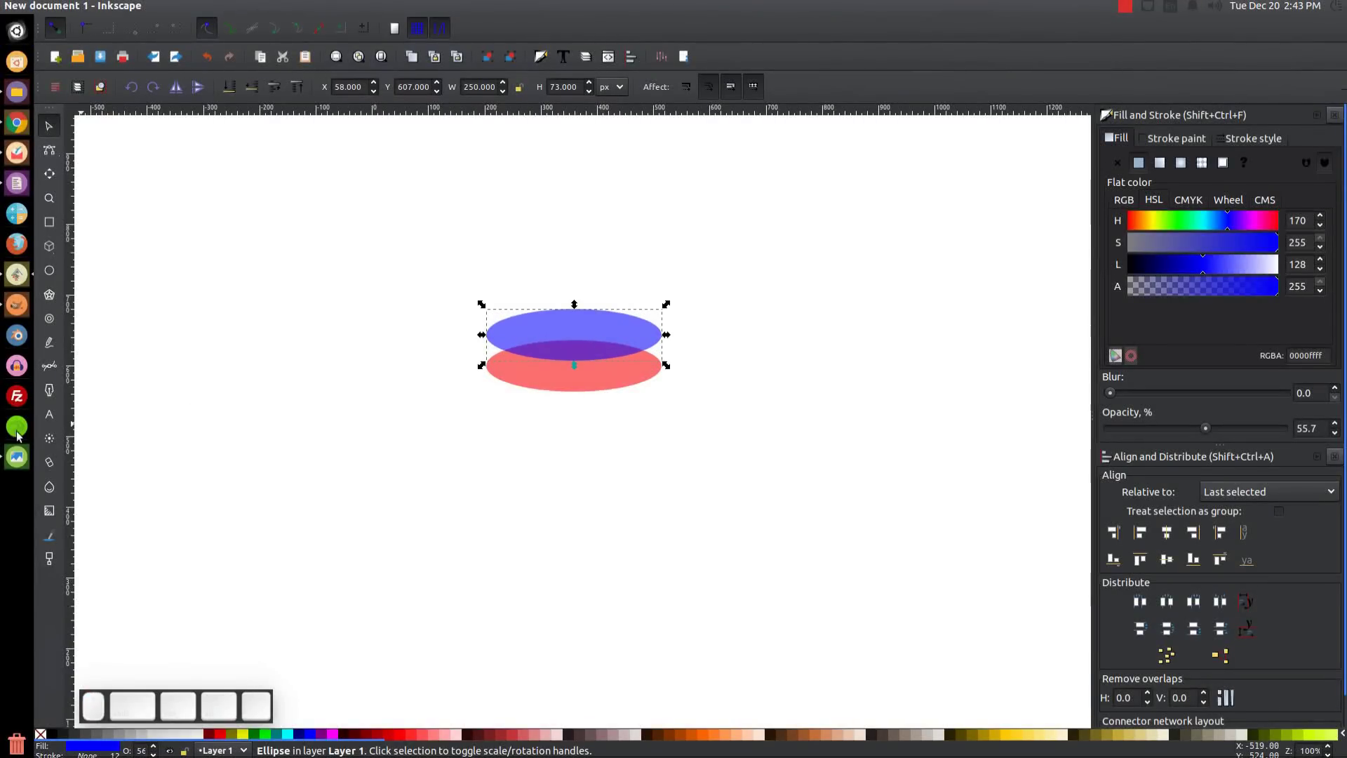
Draw a closed rectangular Bezier path snapped to the side quadrant points of the blue and red ellipses
click(17, 457)
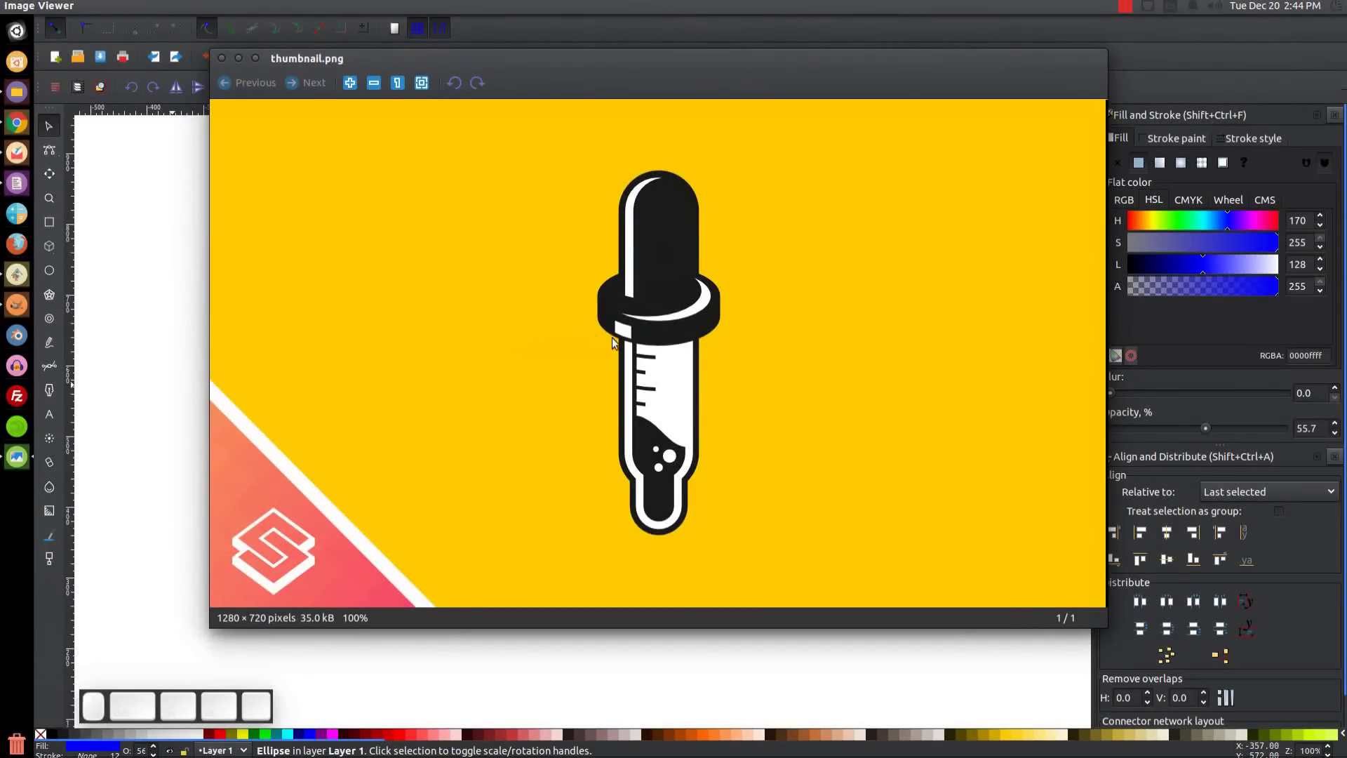
key(Escape)
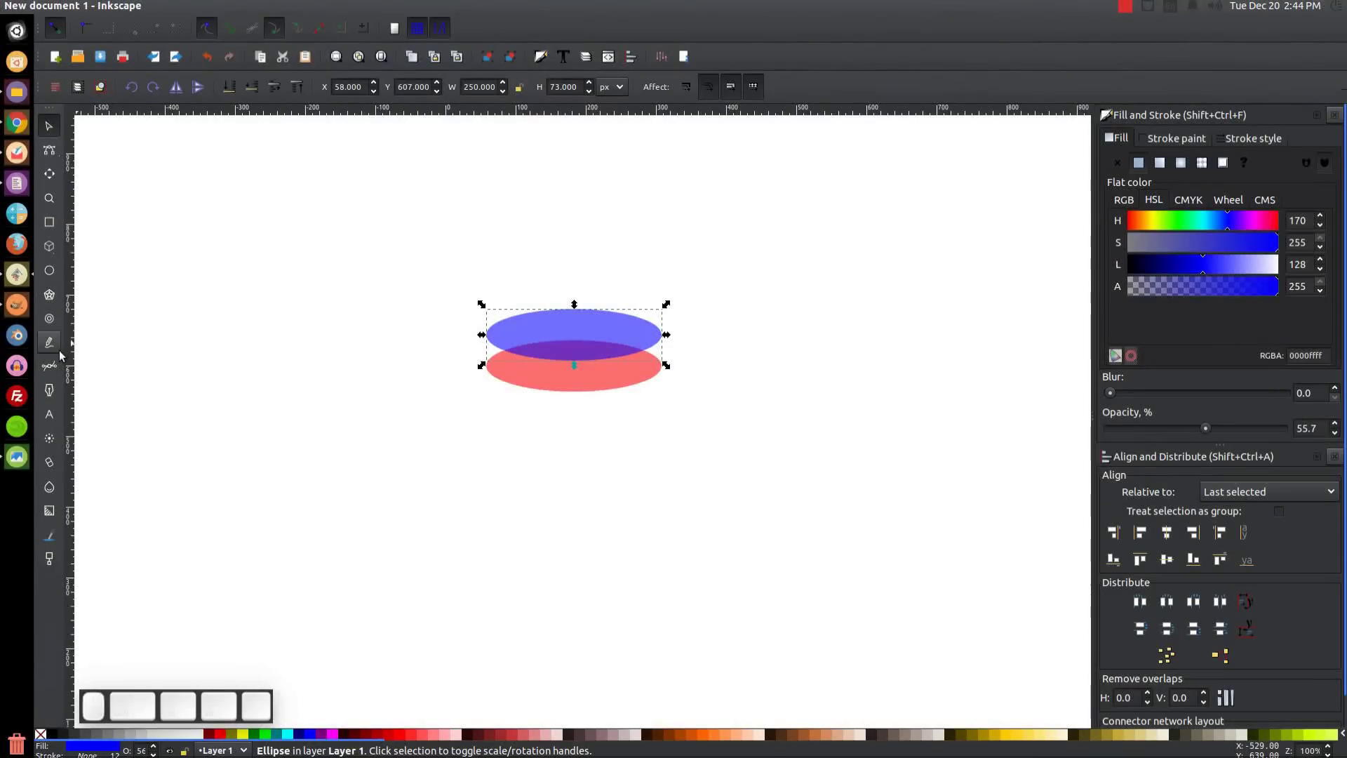
key(b)
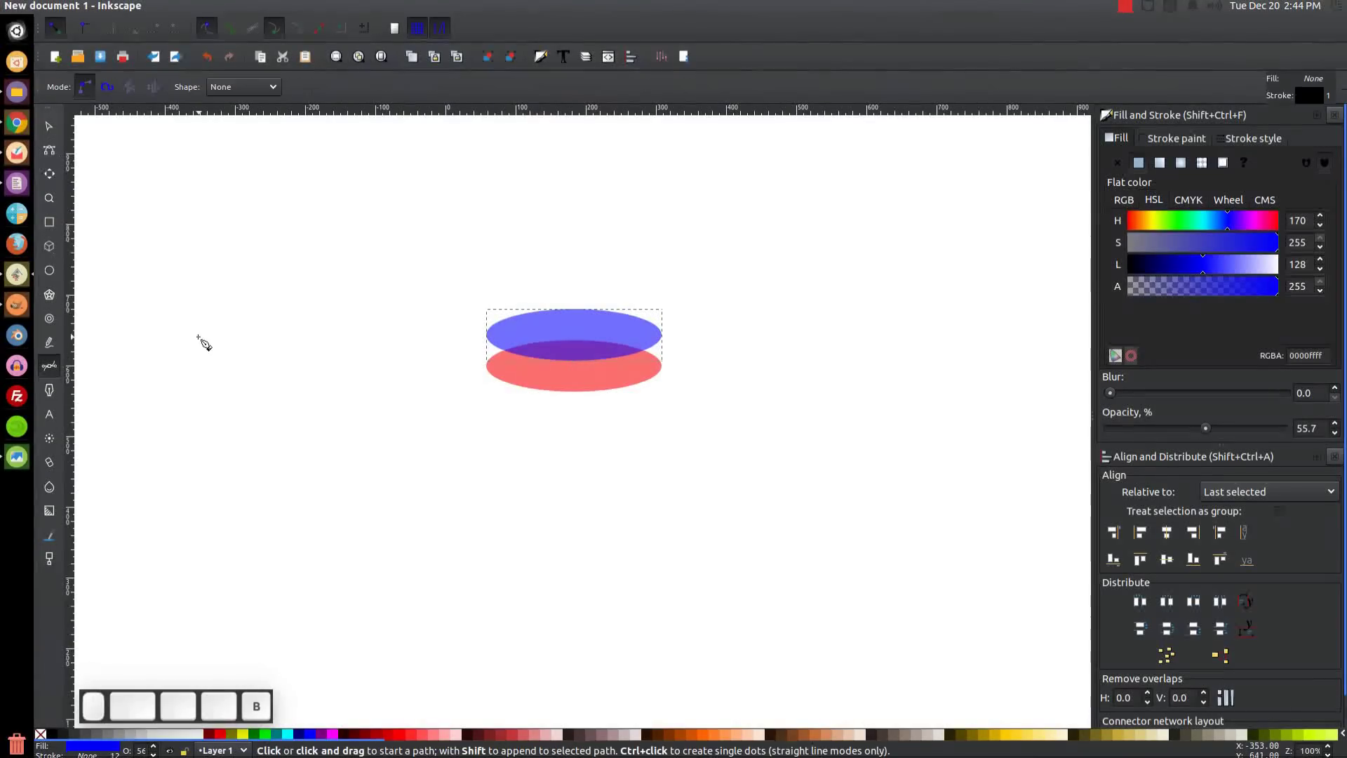
click(485, 365)
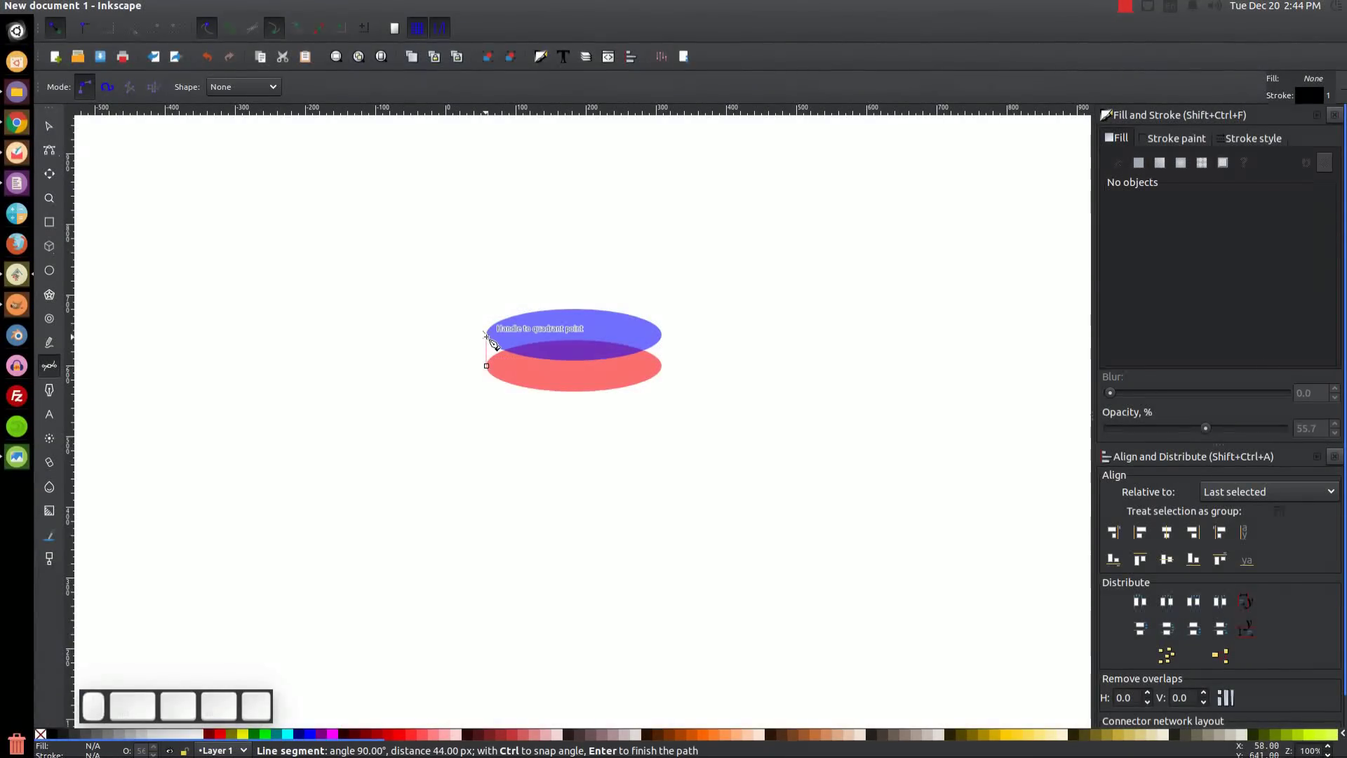
click(487, 335)
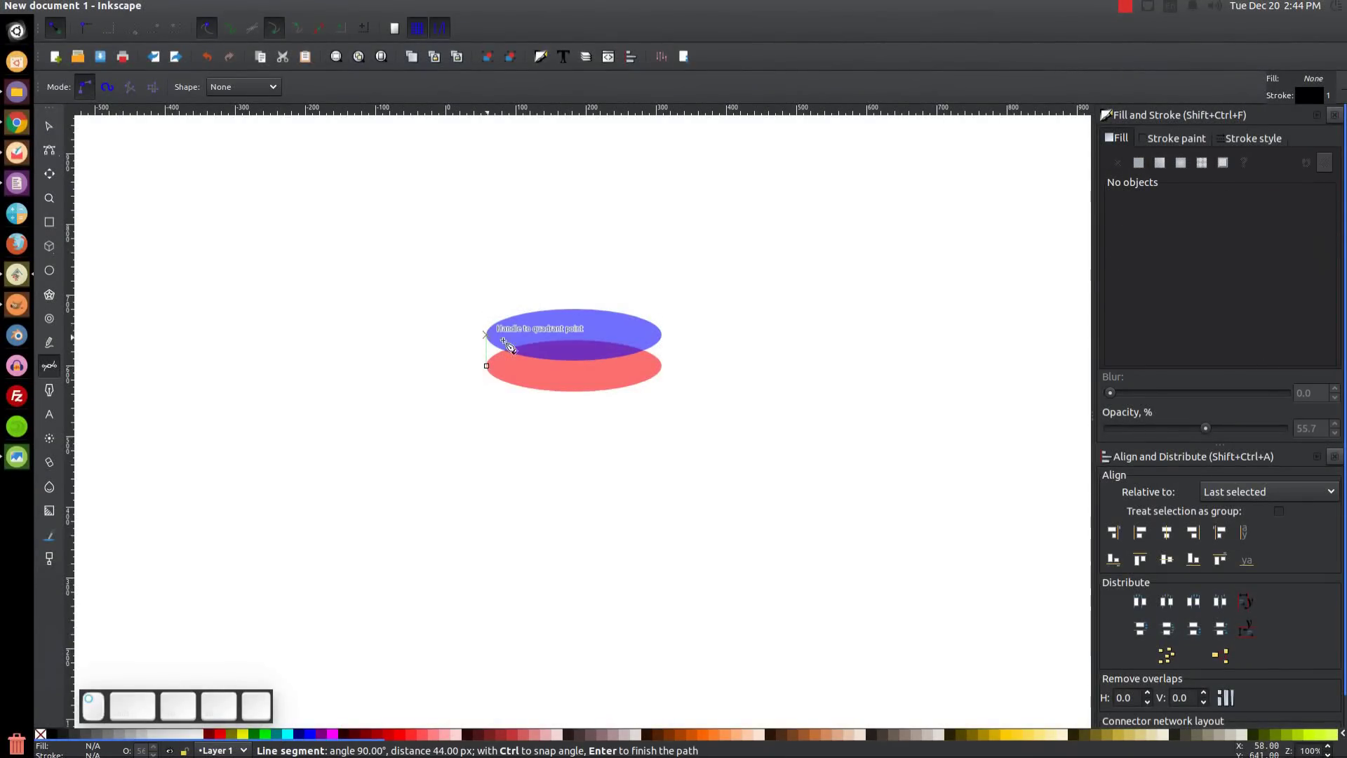
click(661, 336)
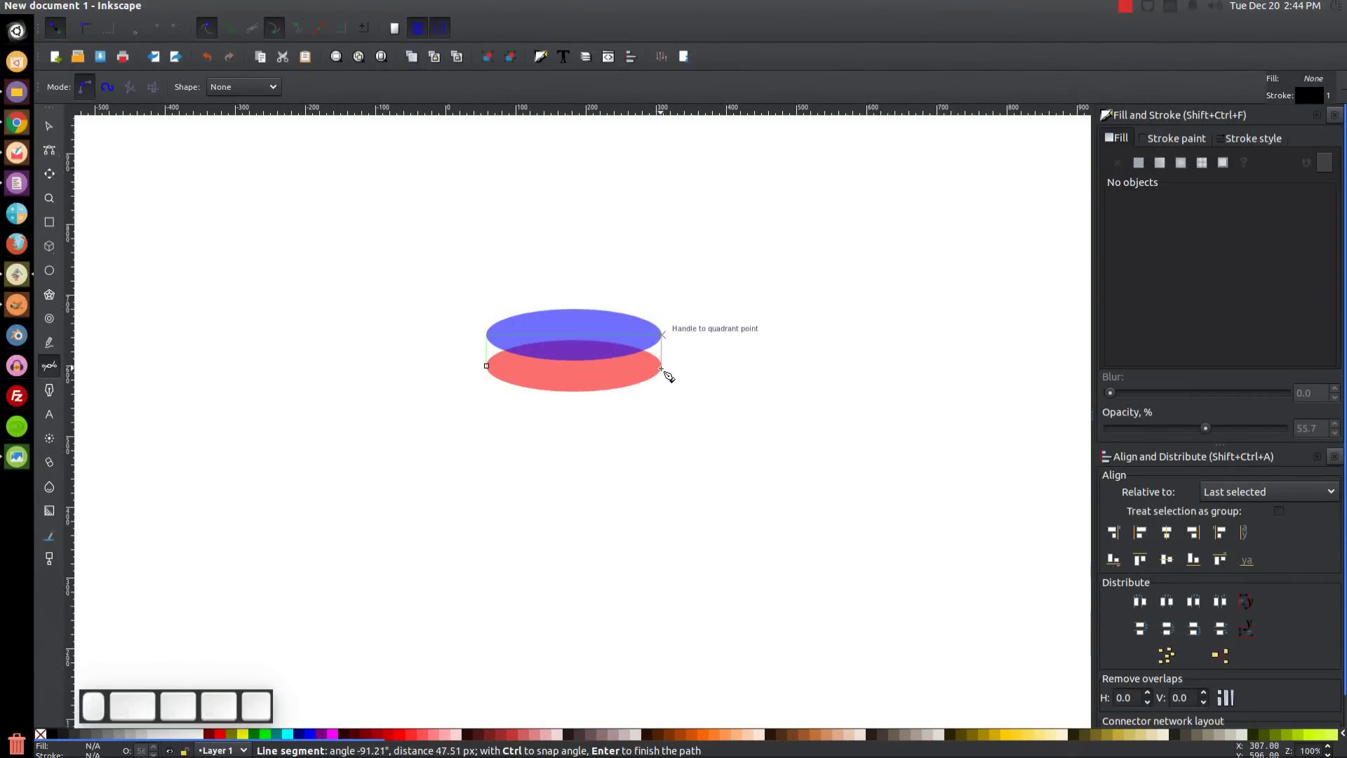
click(661, 365)
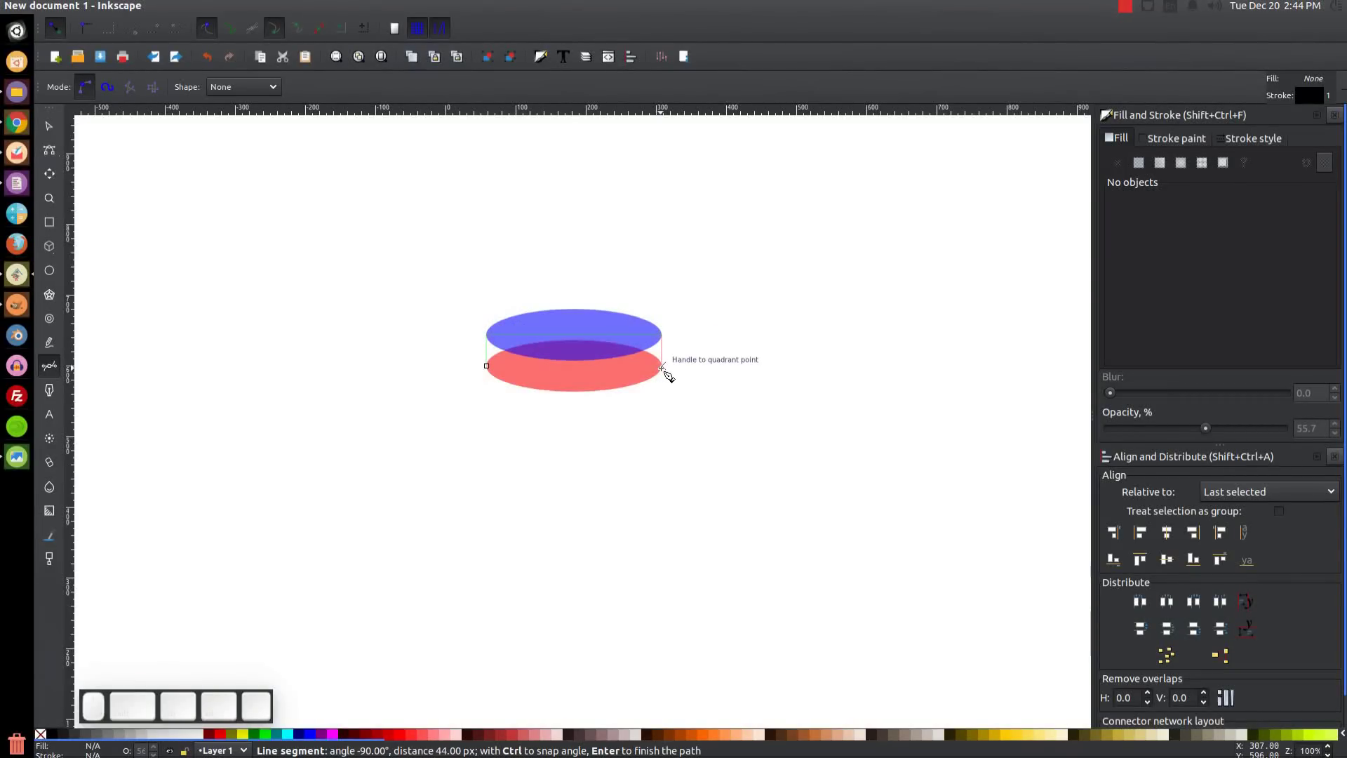
click(486, 366)
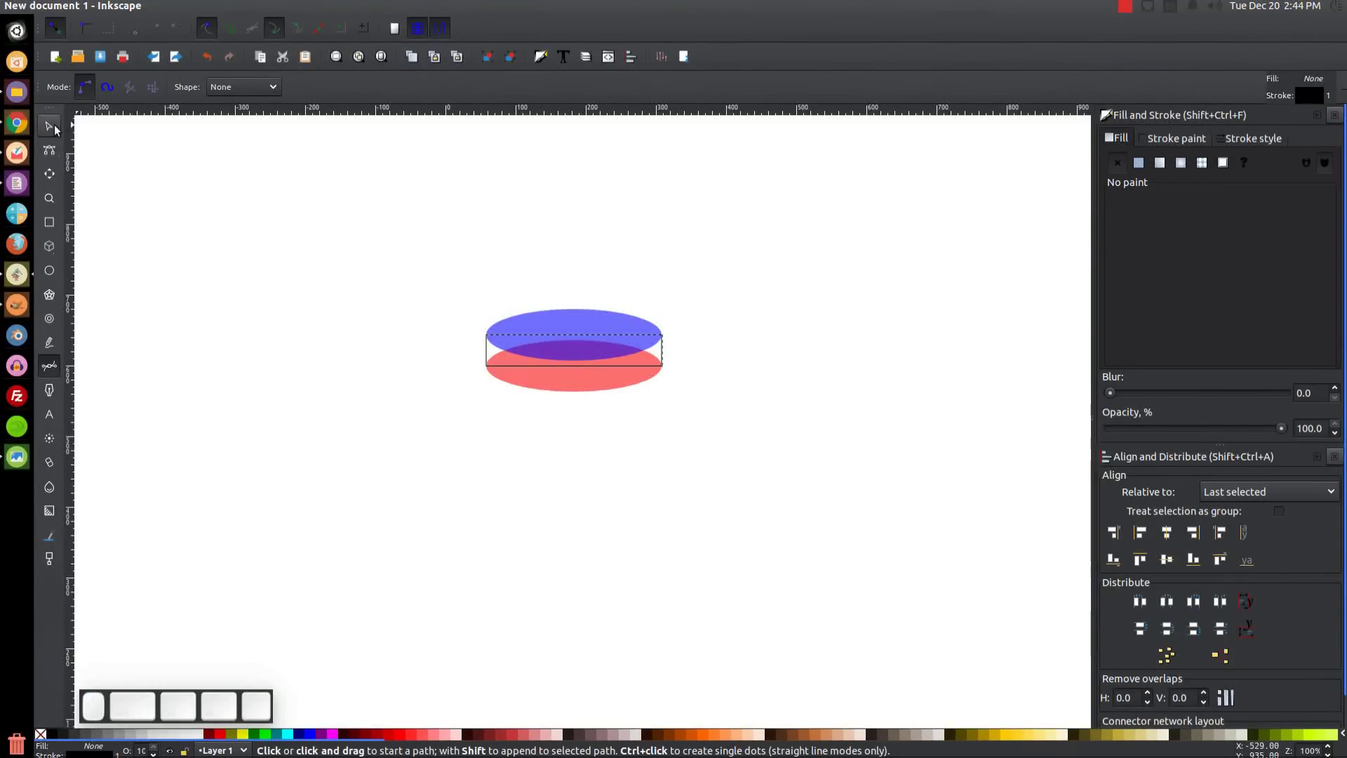
Unite the rectangular path with the red ellipse into a single red shape
key(s)
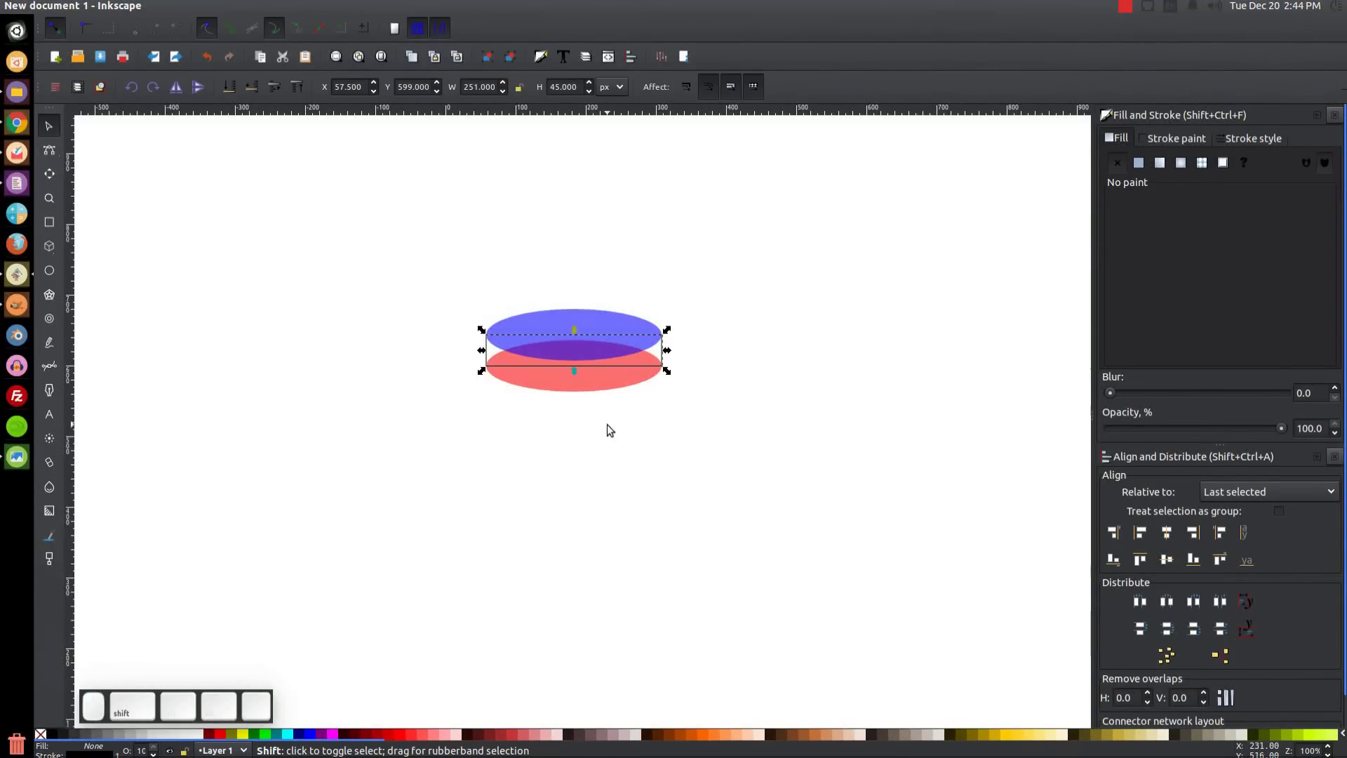
shift+click(609, 390)
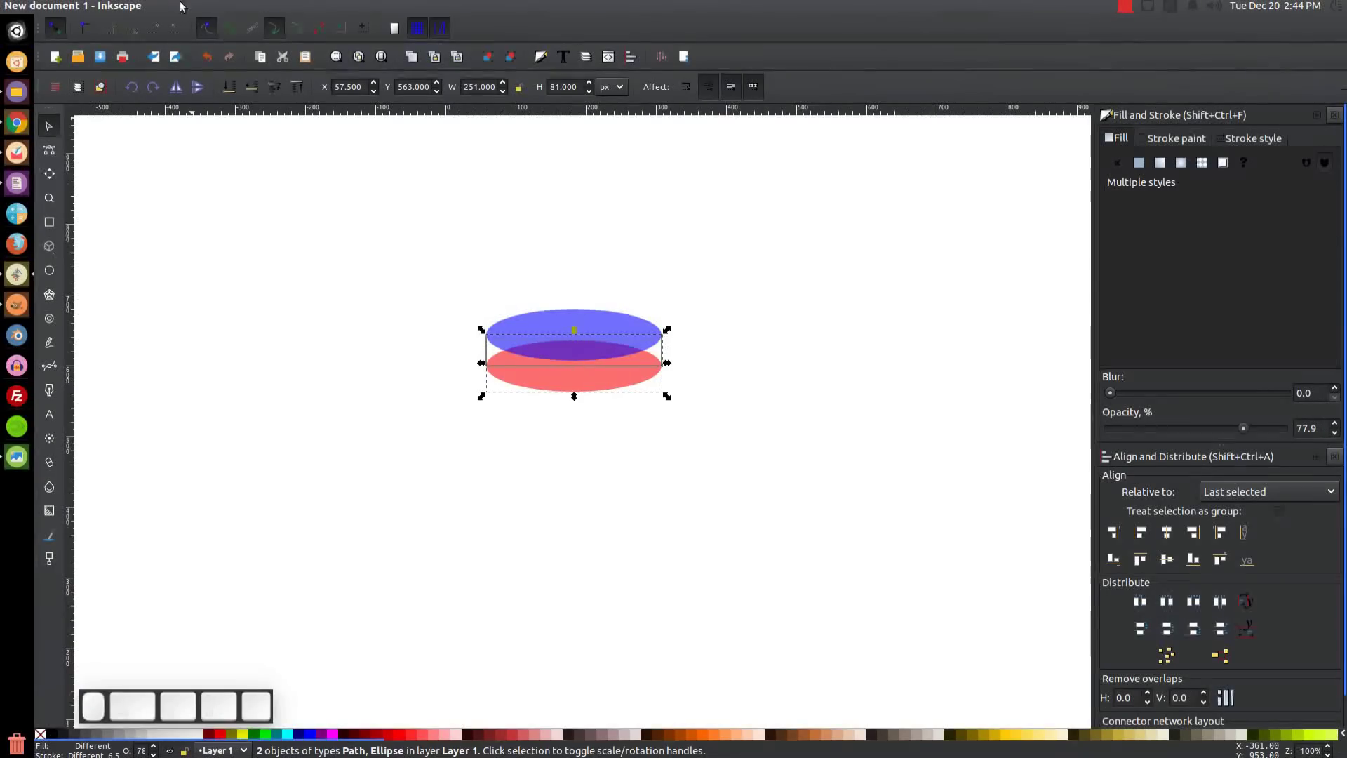
click(229, 6)
click(247, 87)
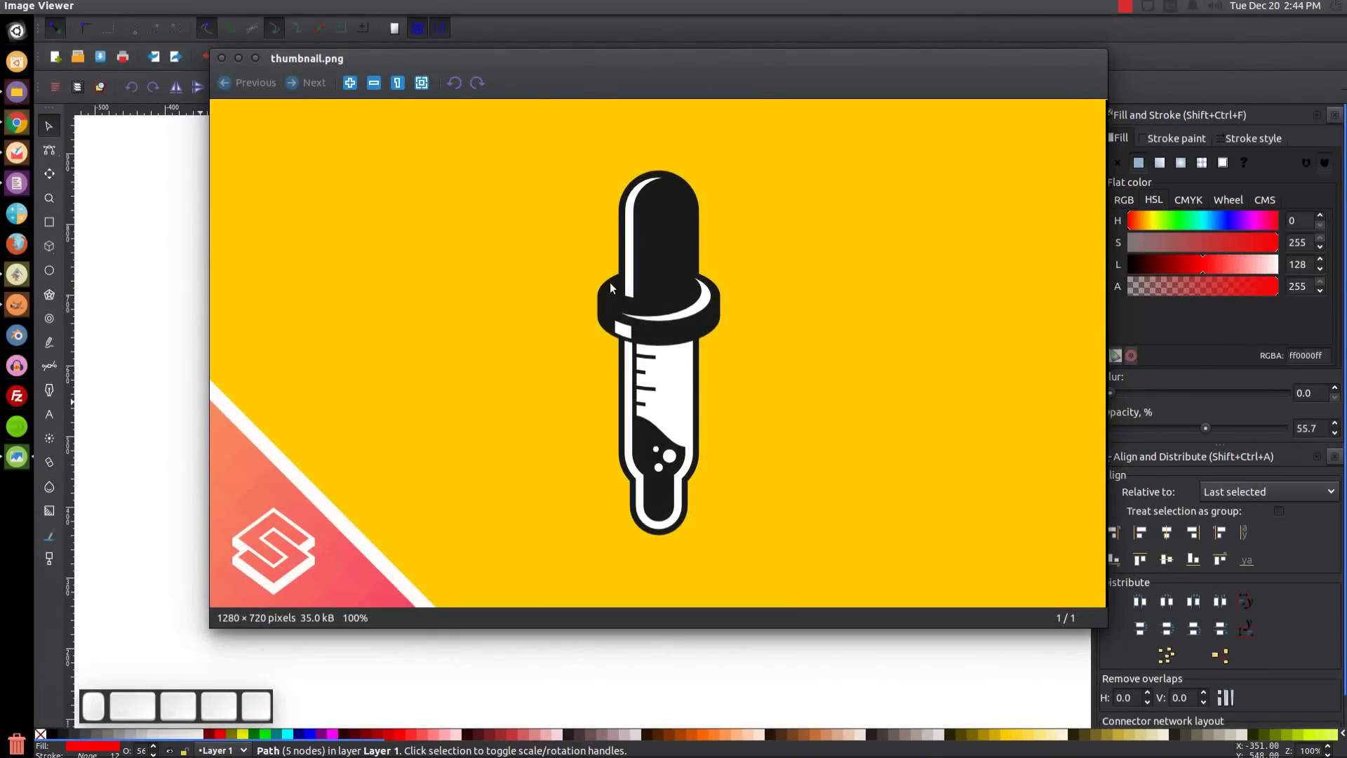
Duplicate the blue ellipse, fill the copy green (00ff00) and scale it down around its centre to about 194 × 57 px
click(236, 60)
click(608, 321)
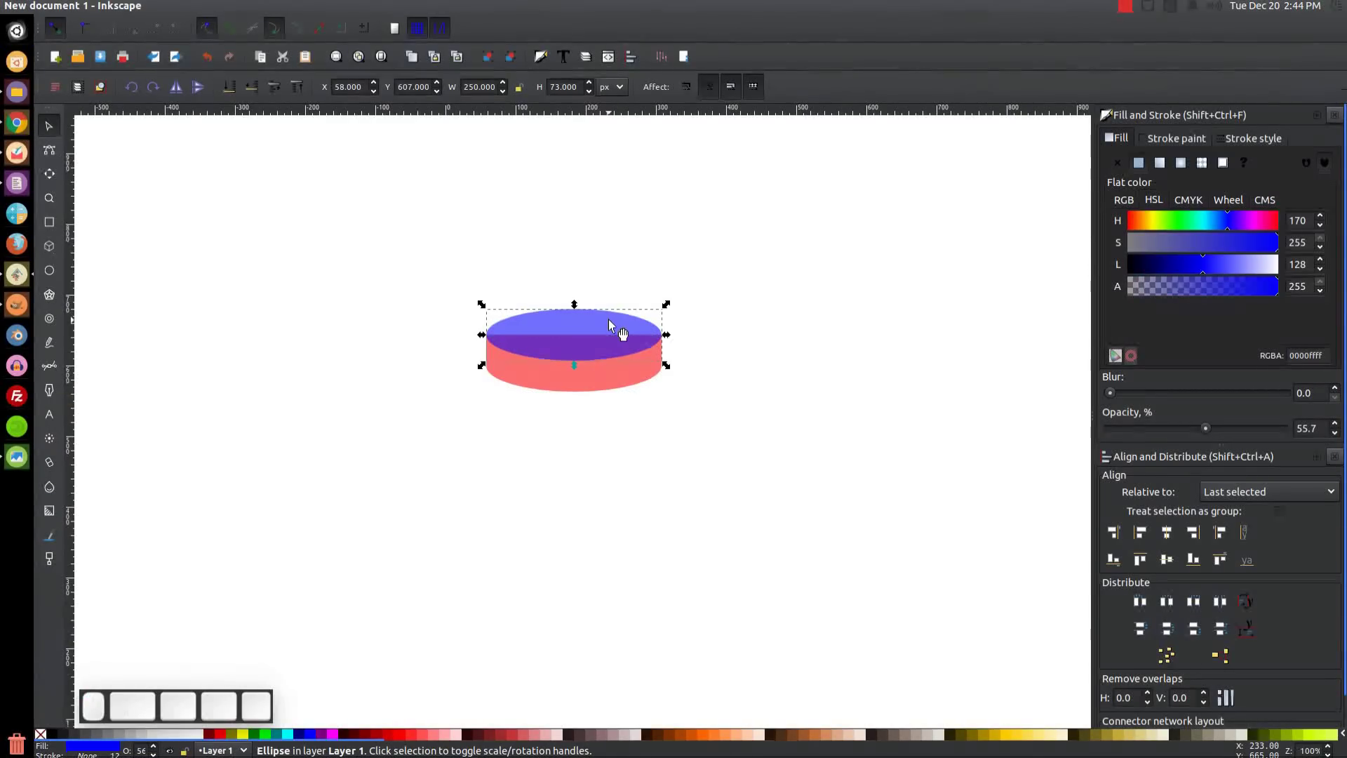
right_click(608, 320)
click(645, 435)
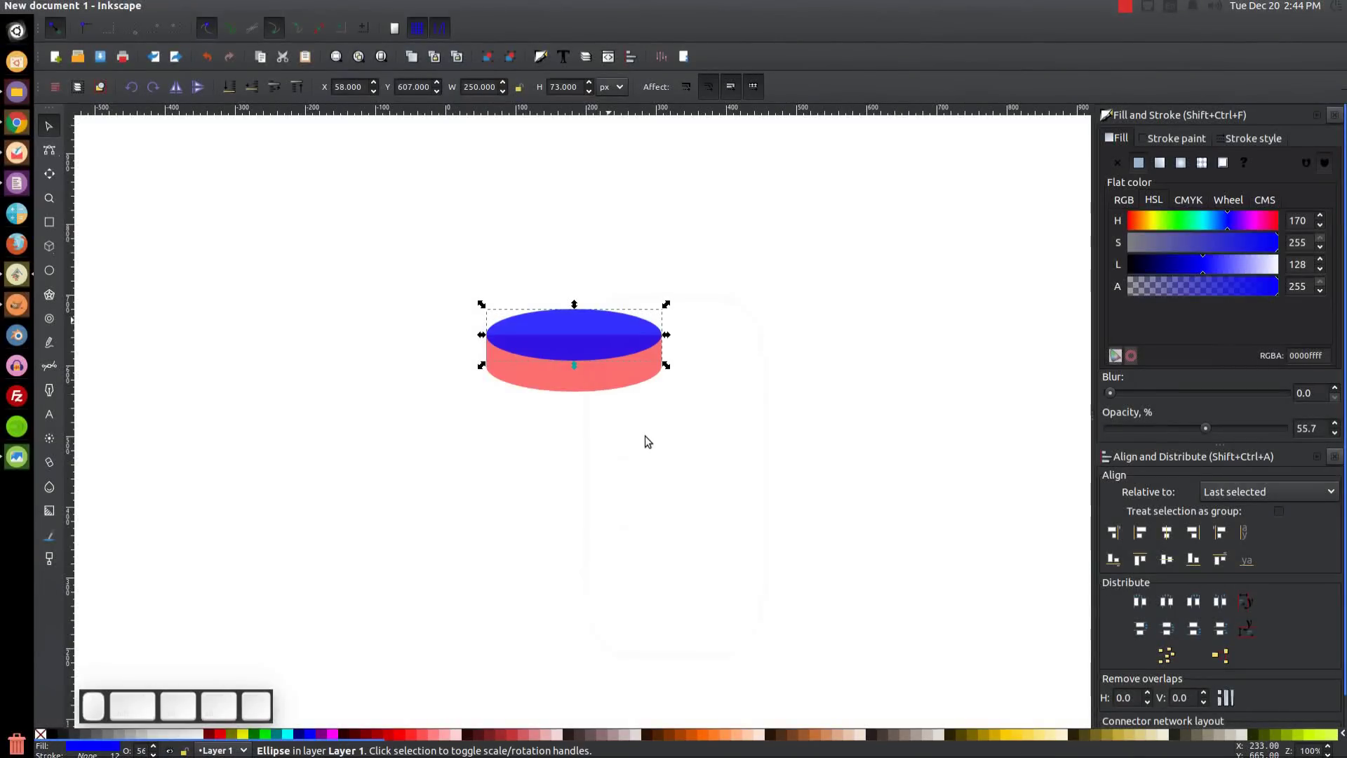
click(265, 733)
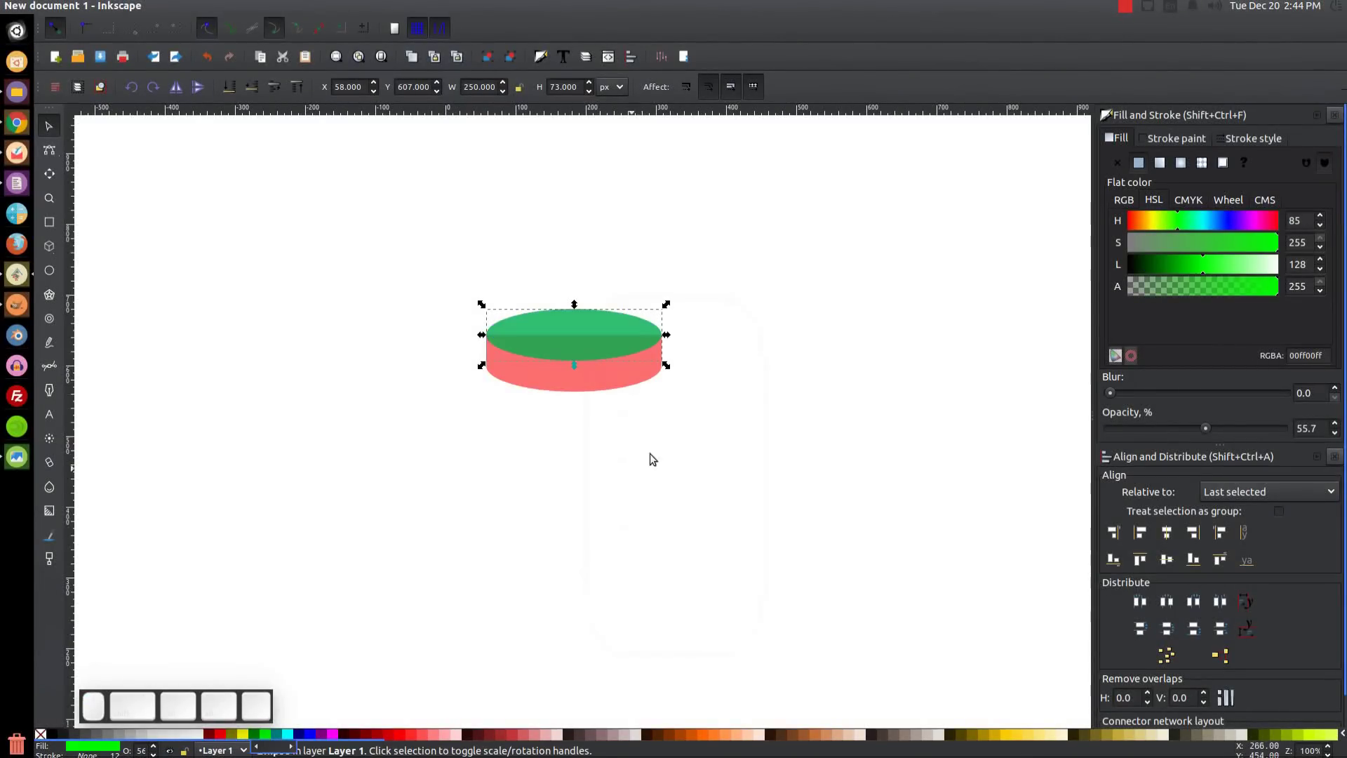
drag(667, 364, 649, 369)
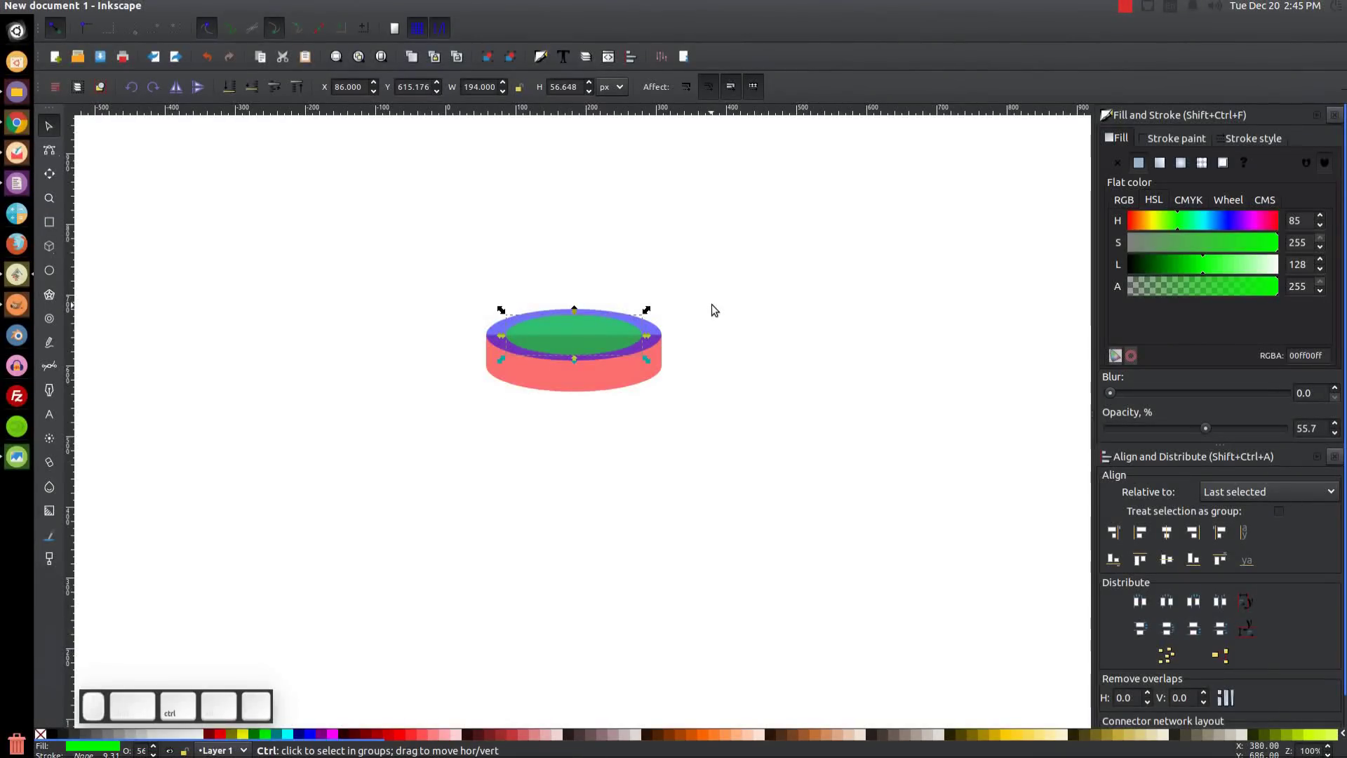
Duplicate the green ellipse, fill the copy blue (0000ff) and scale it to about 199 × 58 px, offset up and left of the green one
key(ctrl+d)
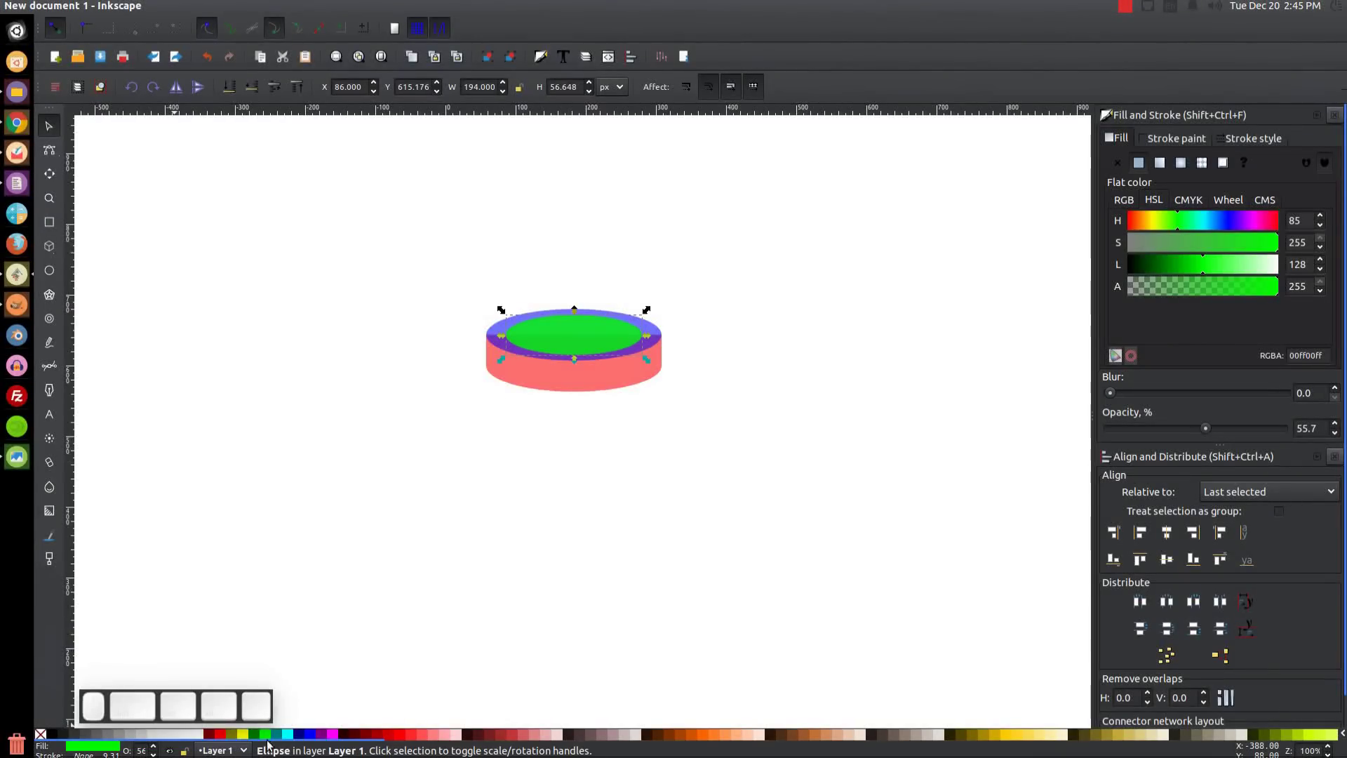
click(313, 734)
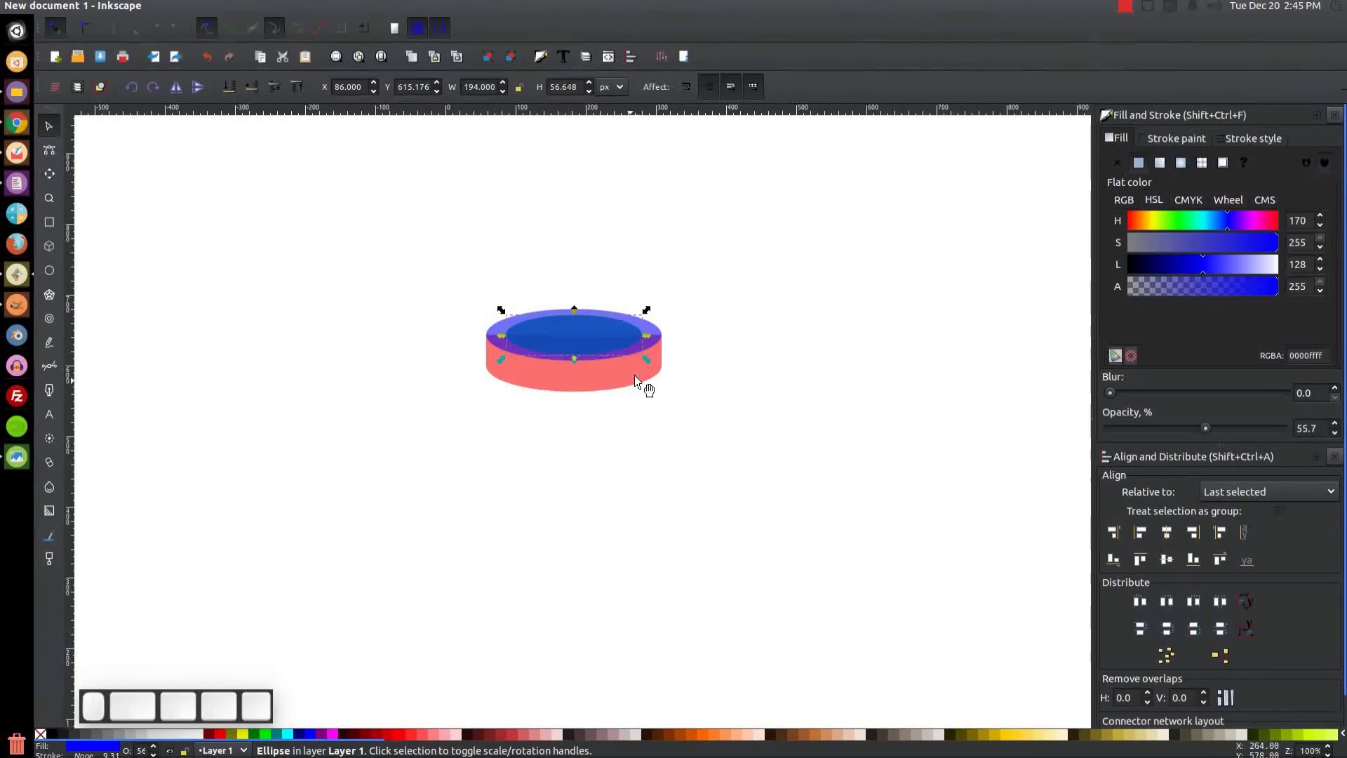
key(ctrl)
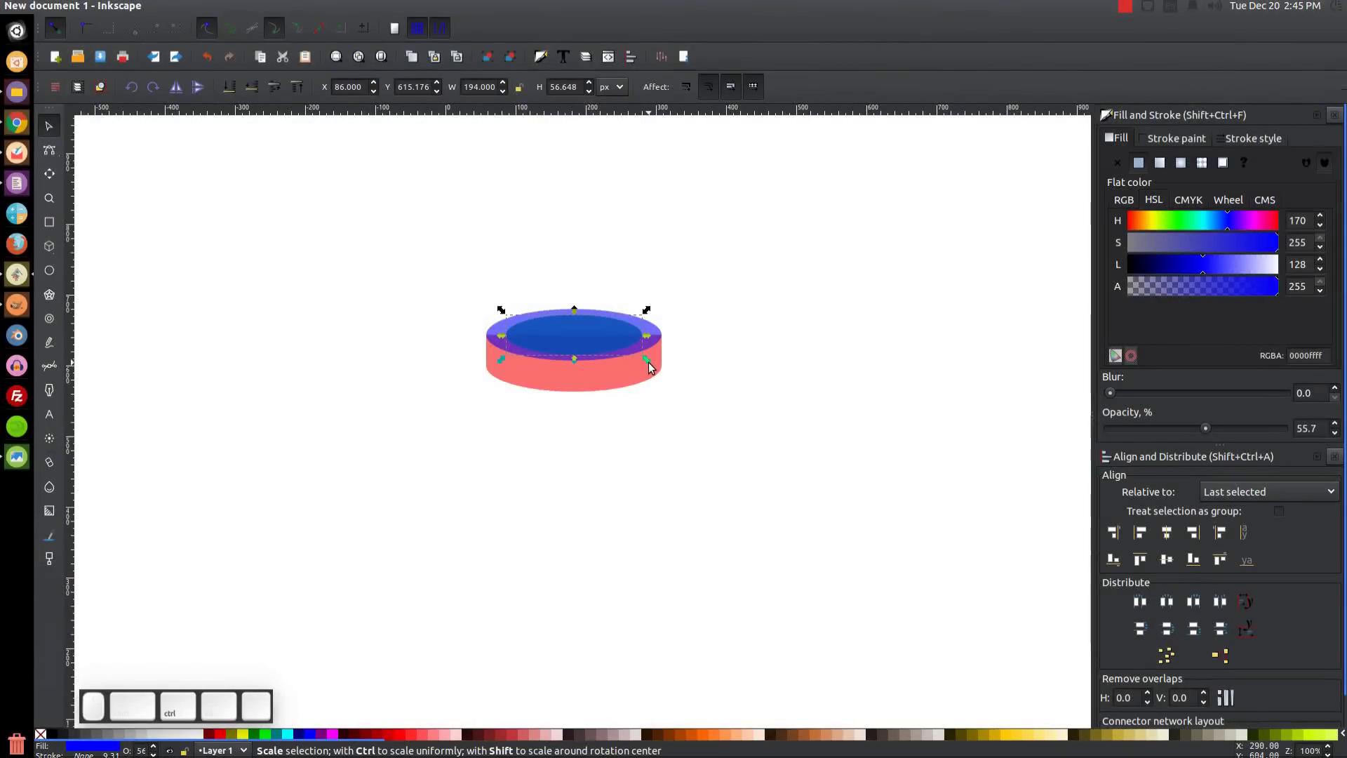
drag(648, 361, 633, 358)
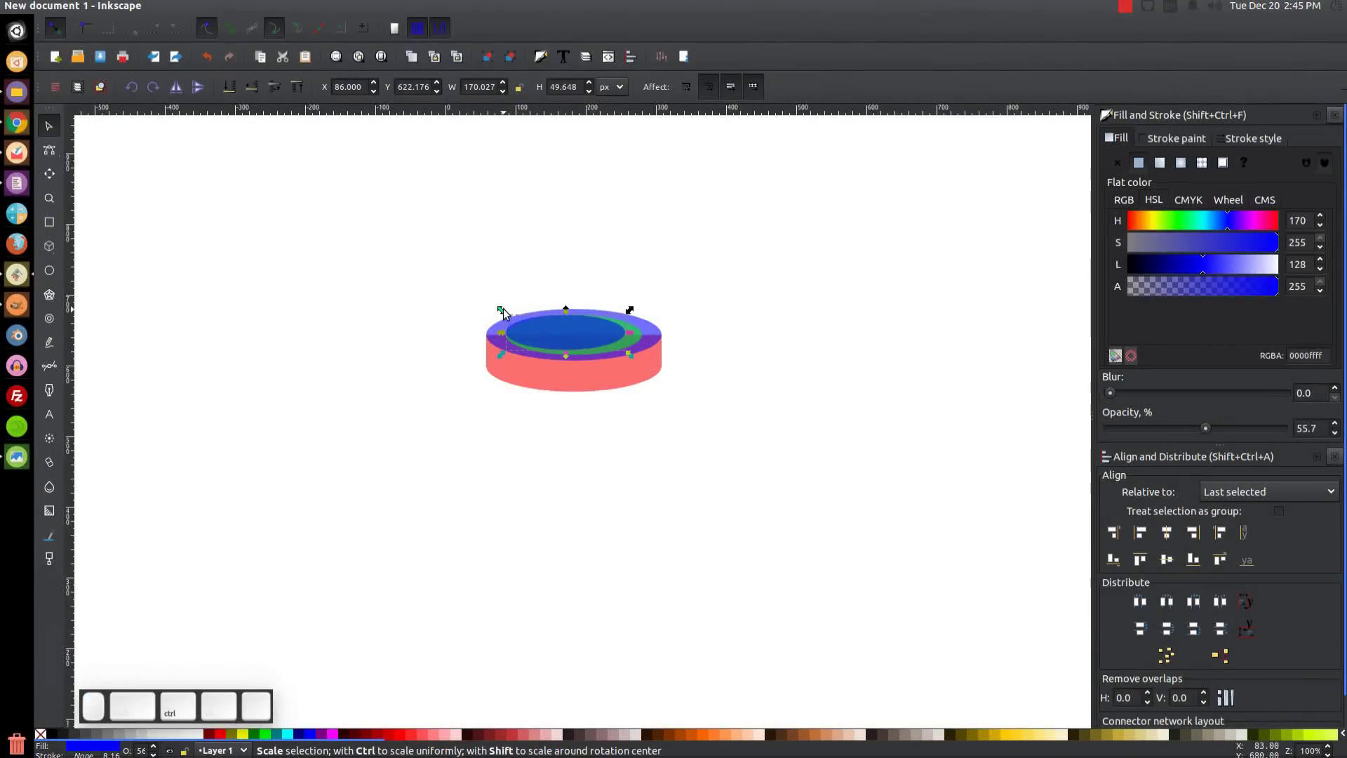
drag(503, 308, 485, 288)
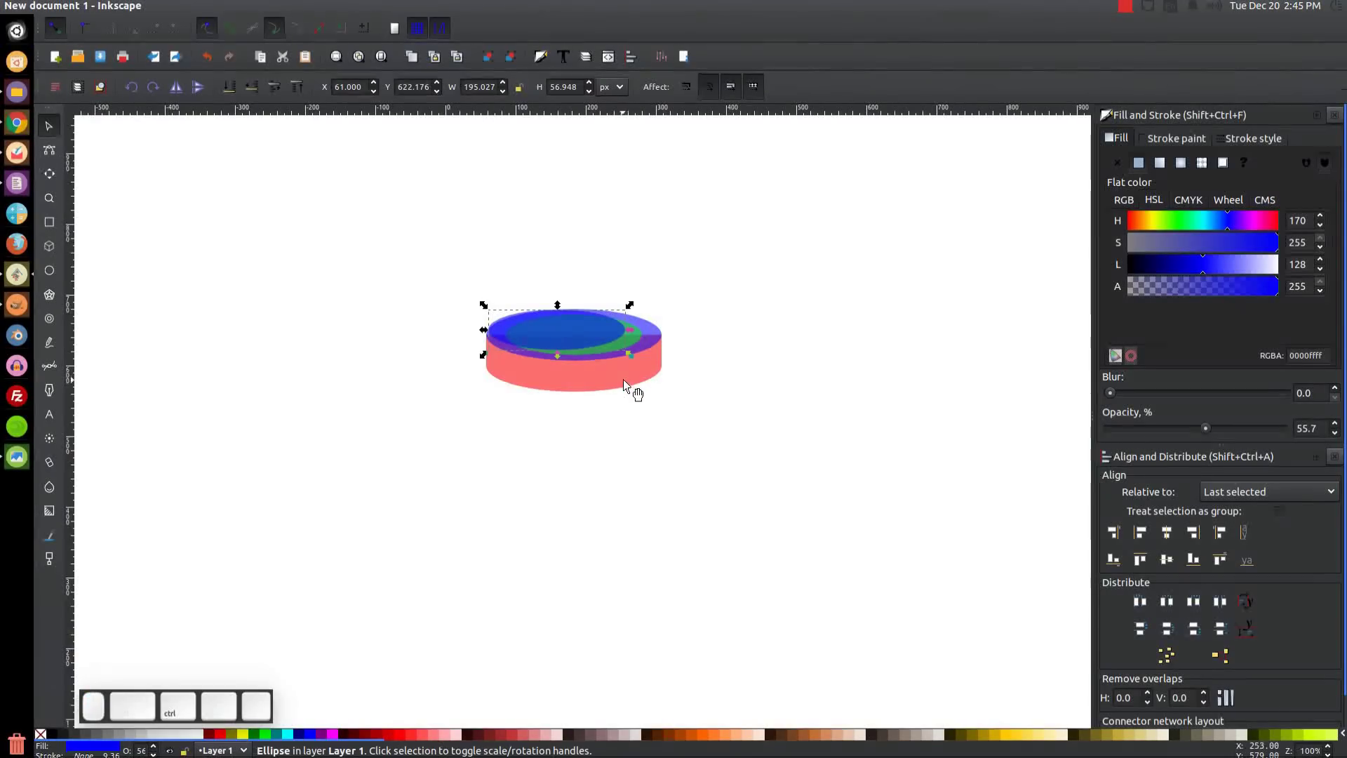
drag(632, 355, 632, 356)
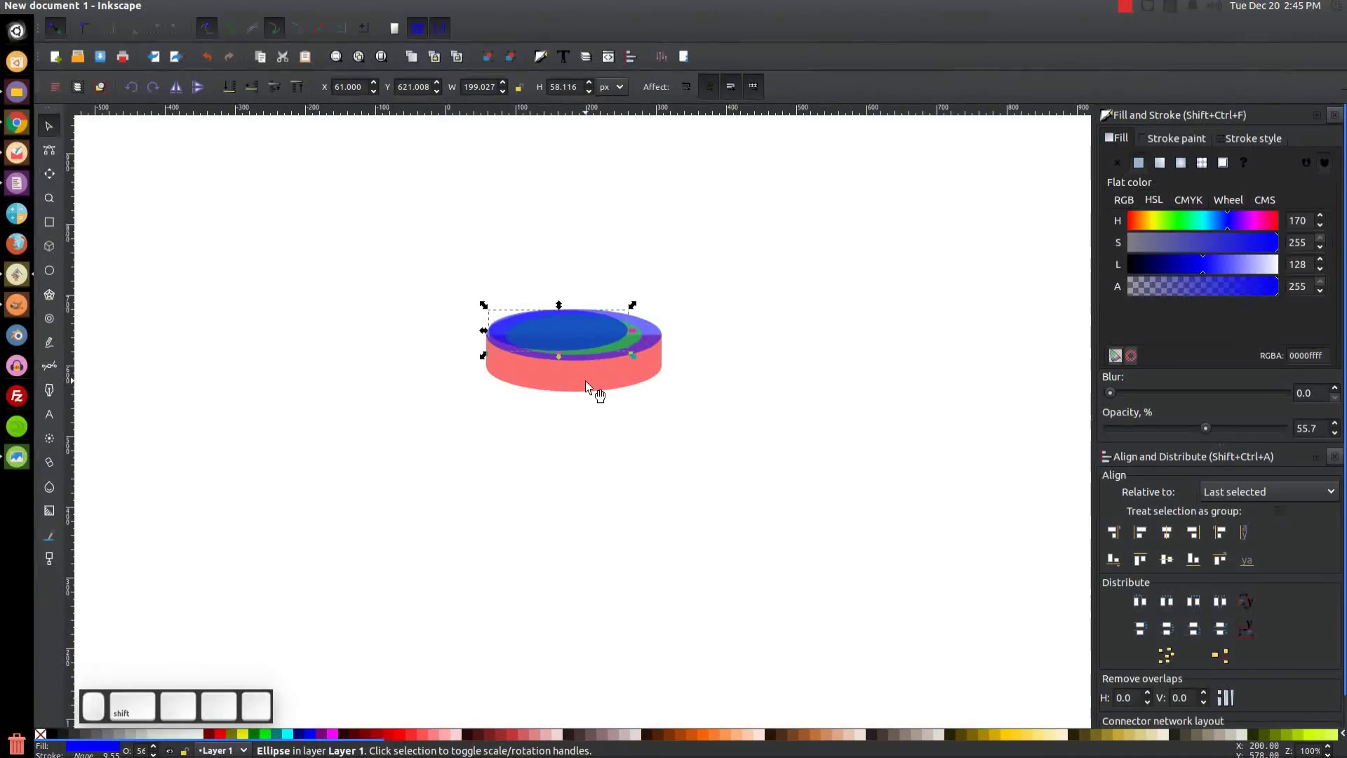
Subtract the small blue ellipse from the green ellipse with Difference to leave a green crescent
shift+click(641, 334)
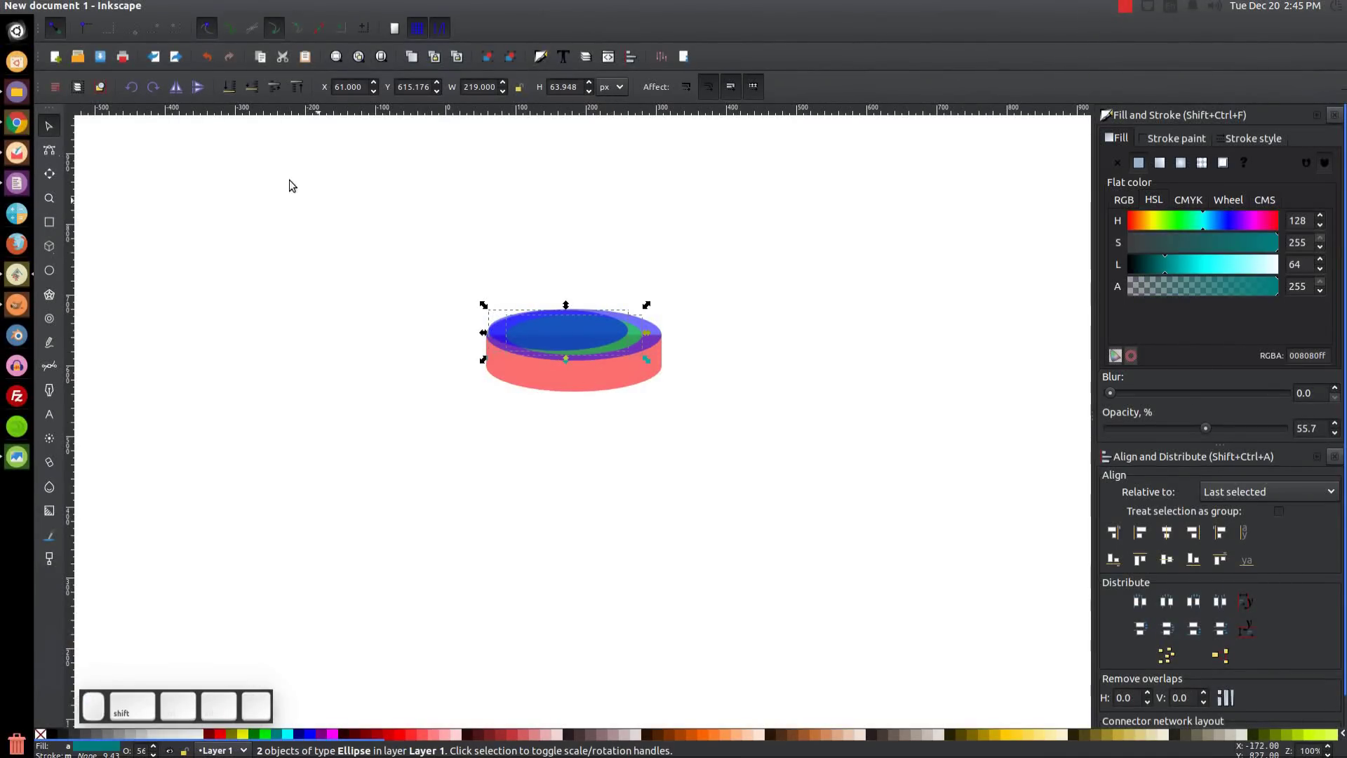
click(235, 6)
click(301, 99)
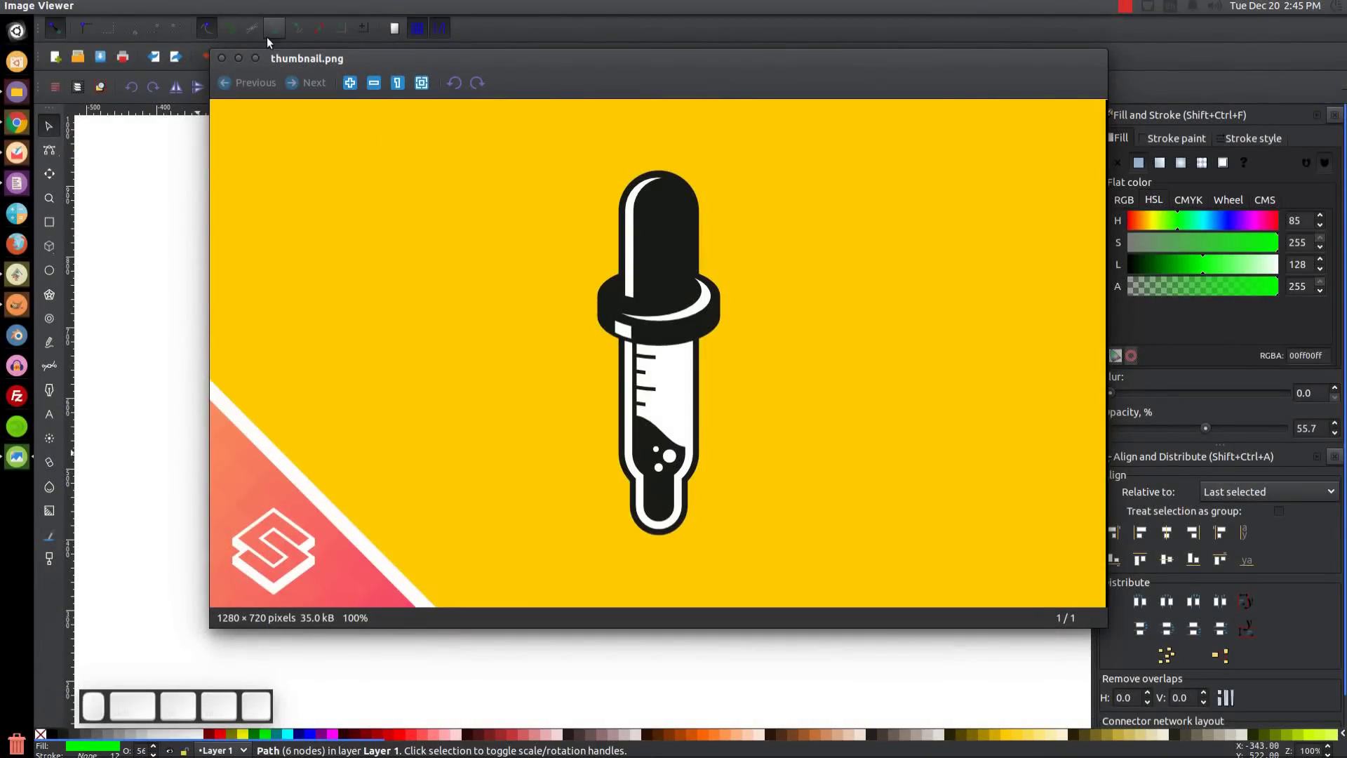
Draw a 119 × 197 px rectangle rising from the collar and round its corners fully with a 59.5 px radius
click(240, 58)
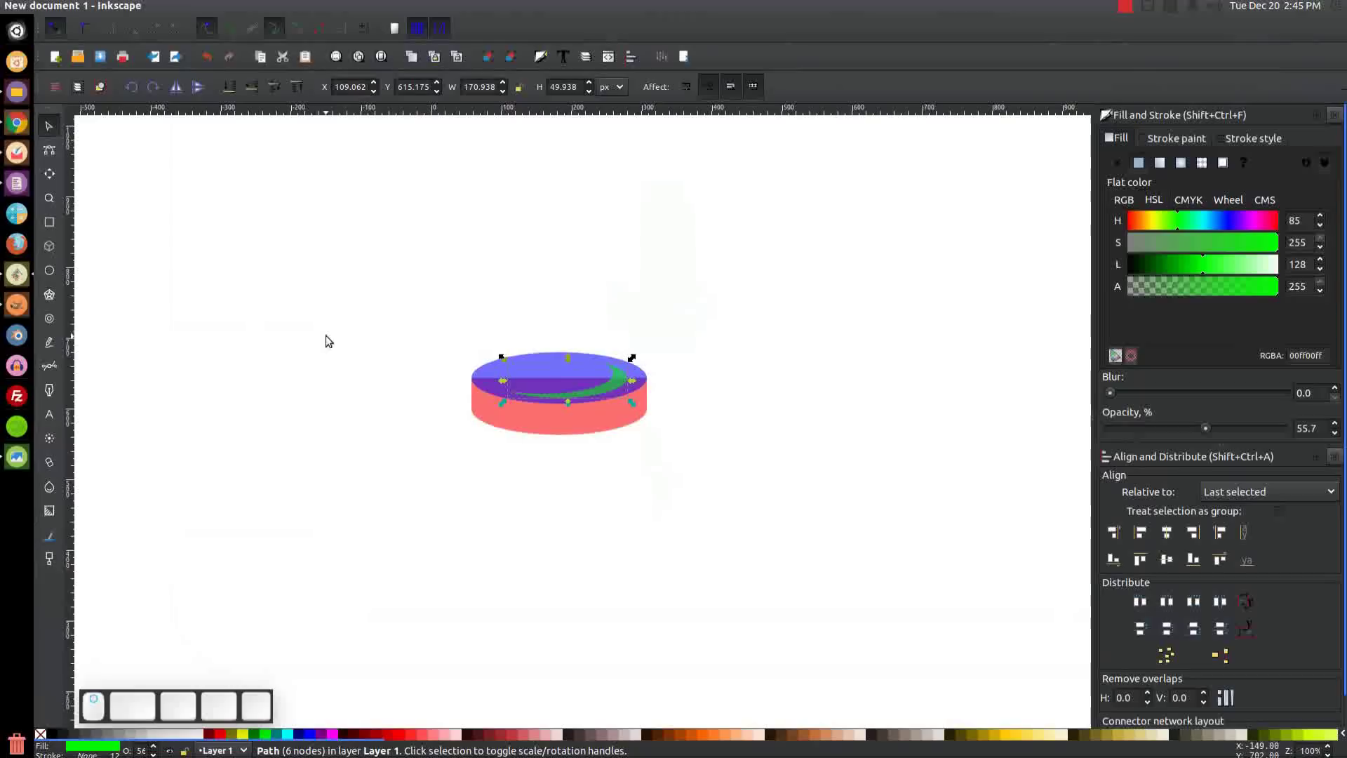
click(49, 221)
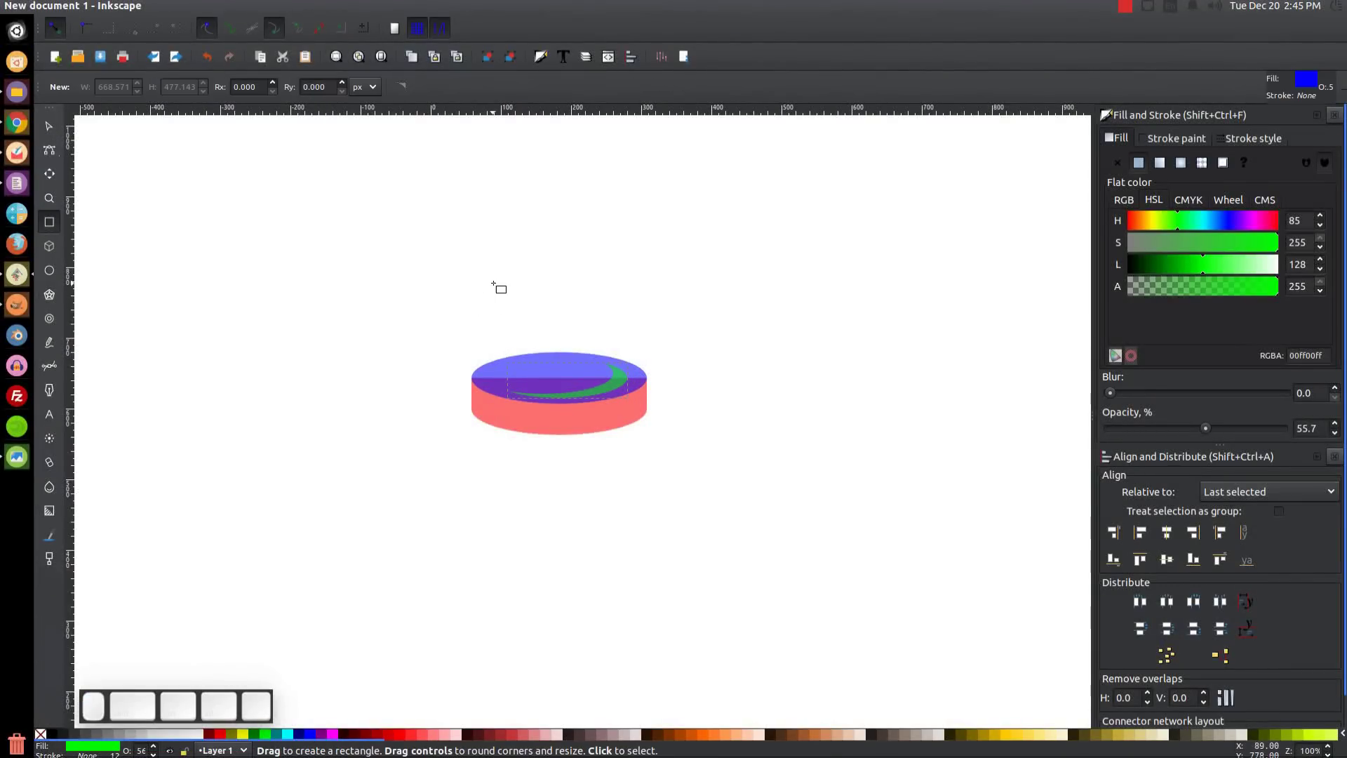
drag(523, 243, 608, 382)
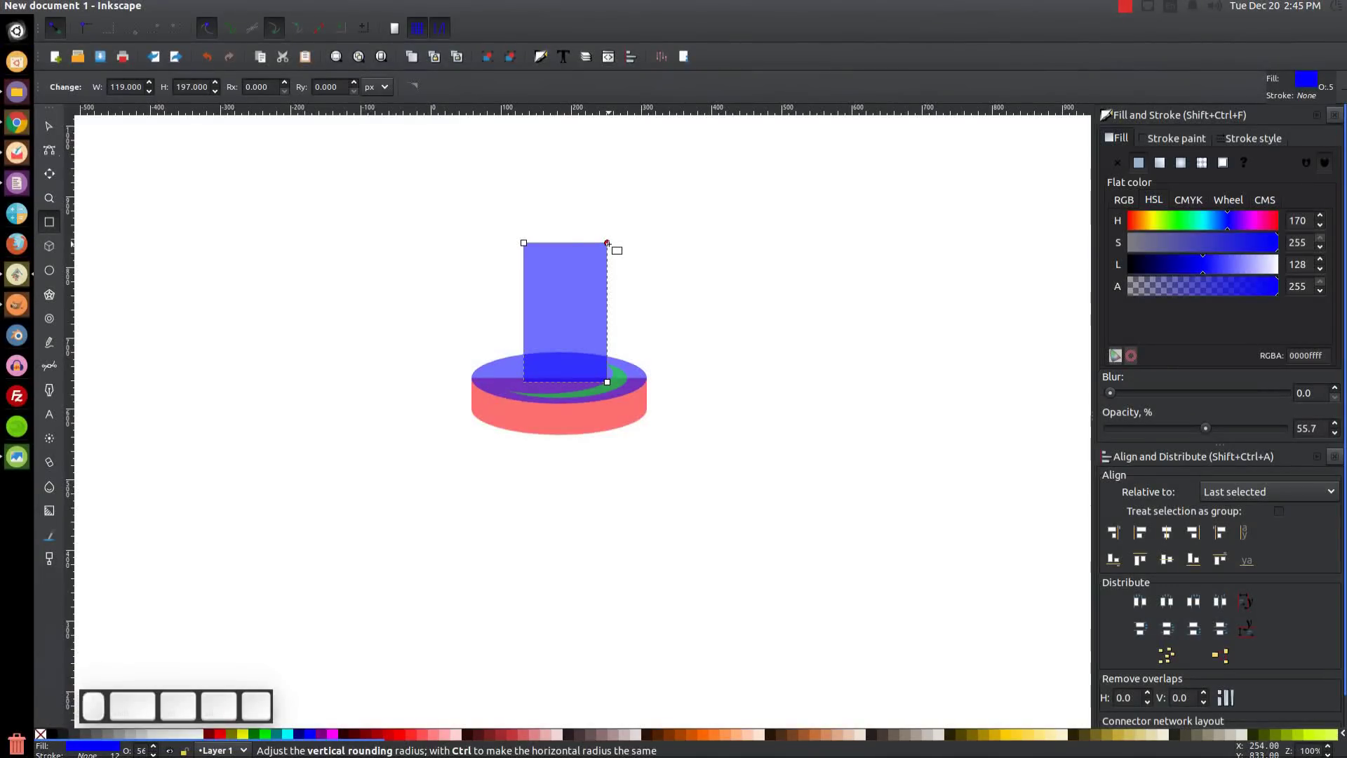
drag(607, 243, 607, 284)
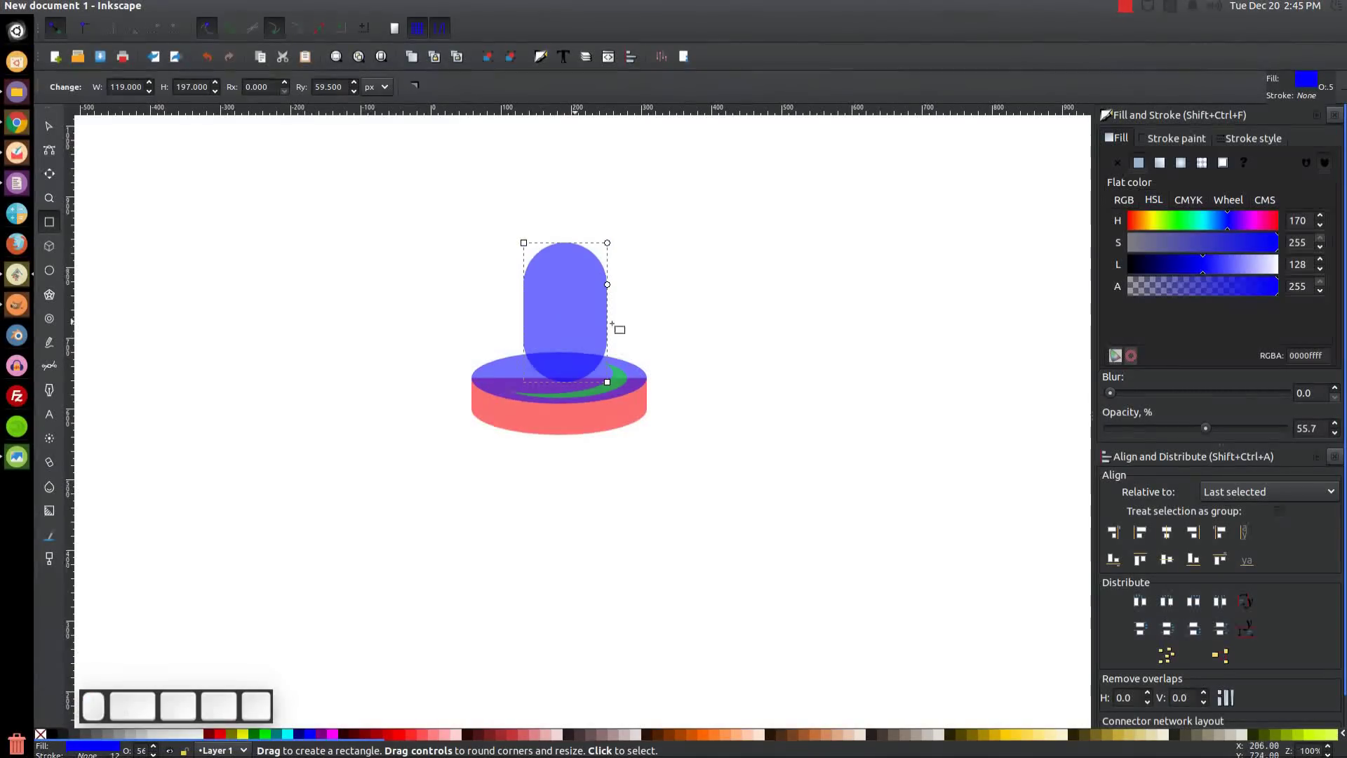
Centre the rounded rectangle on the vertical axis of the large blue ellipse
click(50, 129)
key(shift)
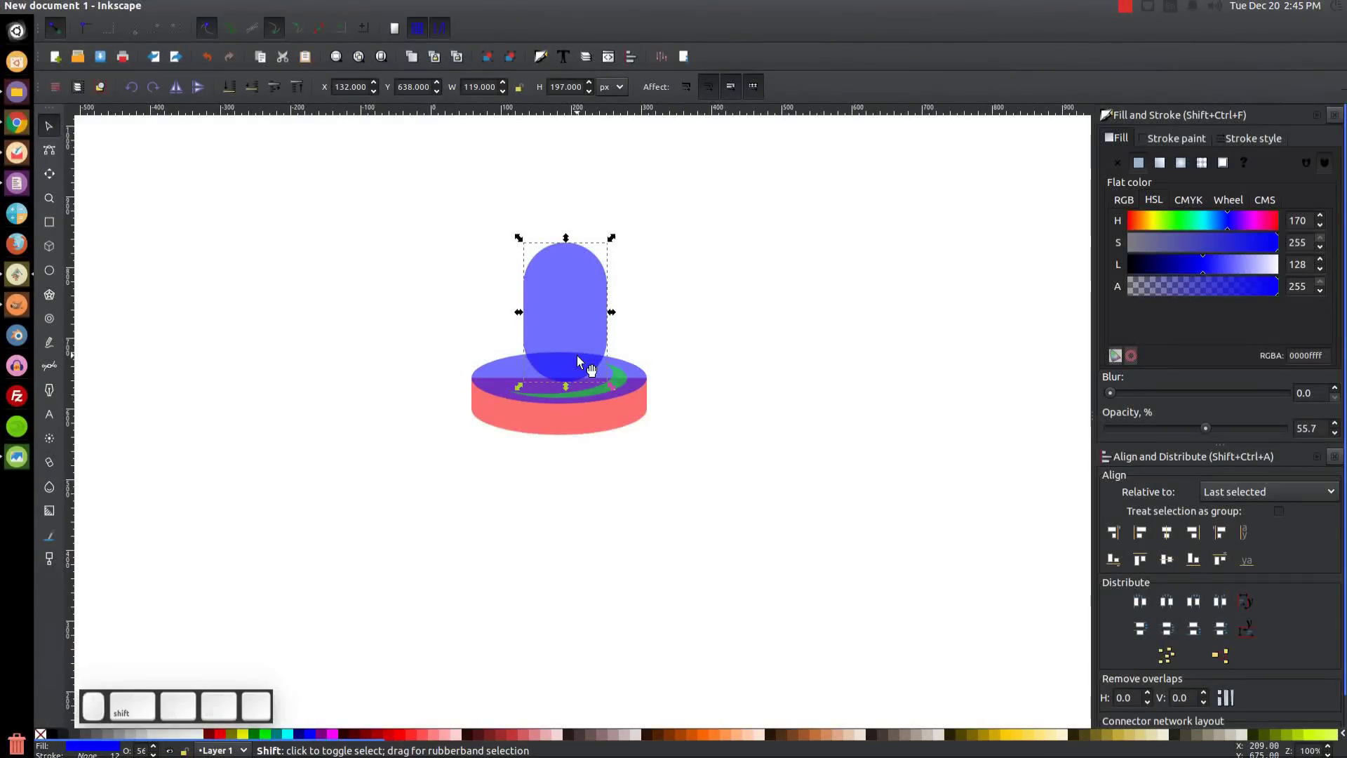
shift+click(504, 360)
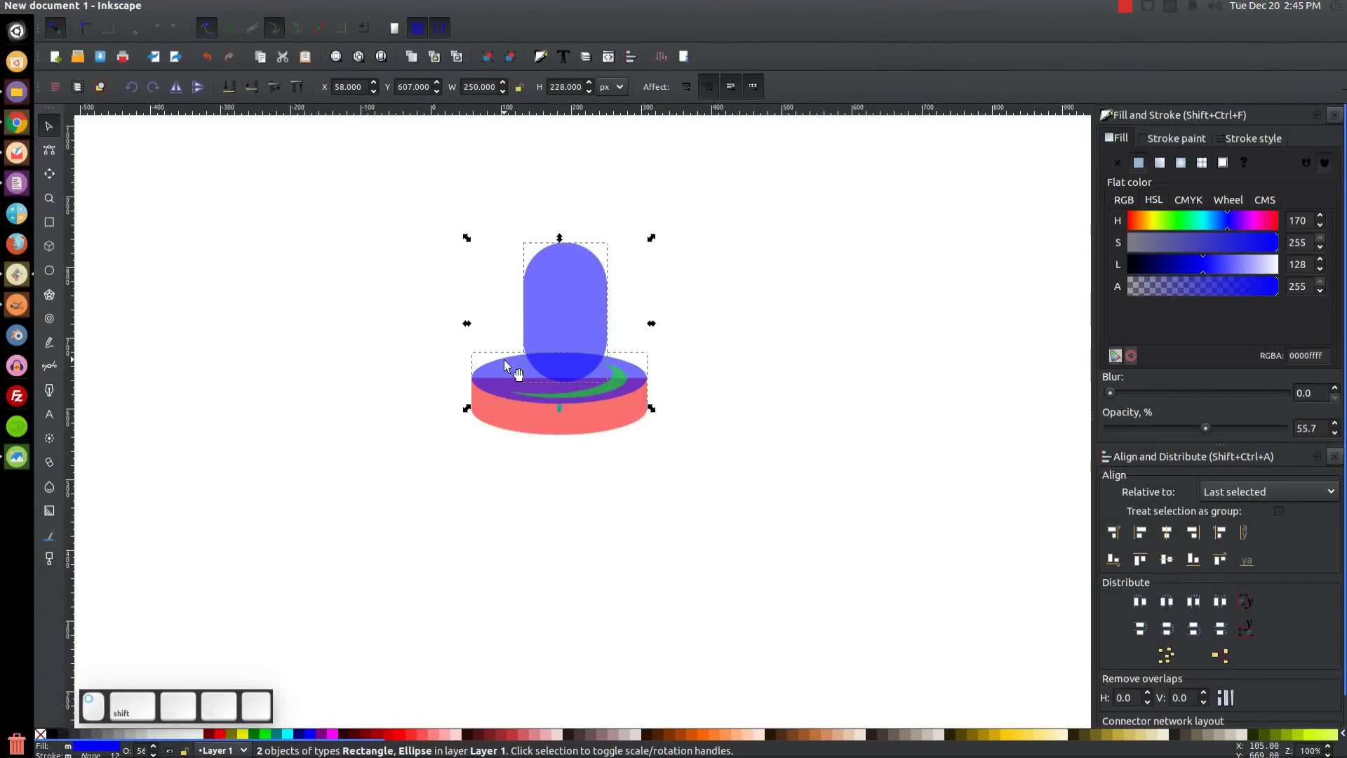
click(1166, 530)
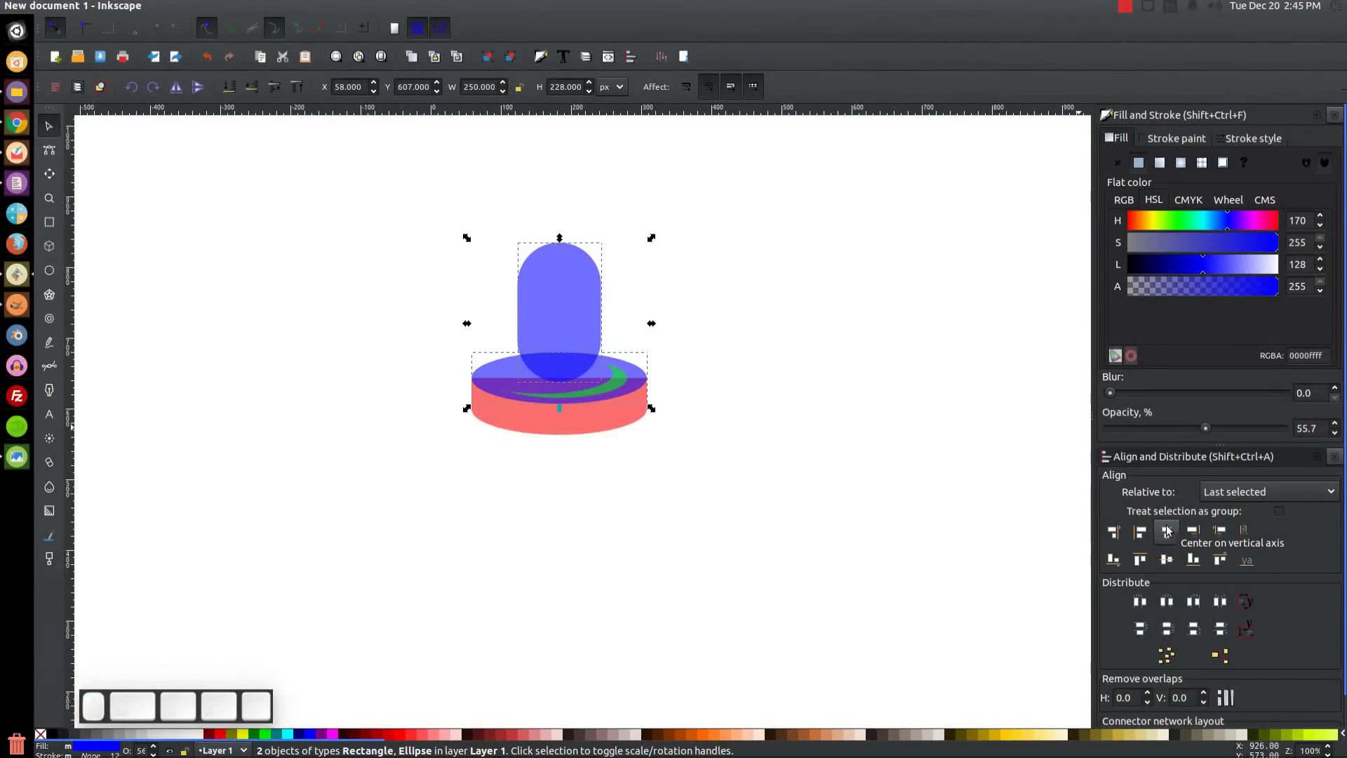
click(808, 285)
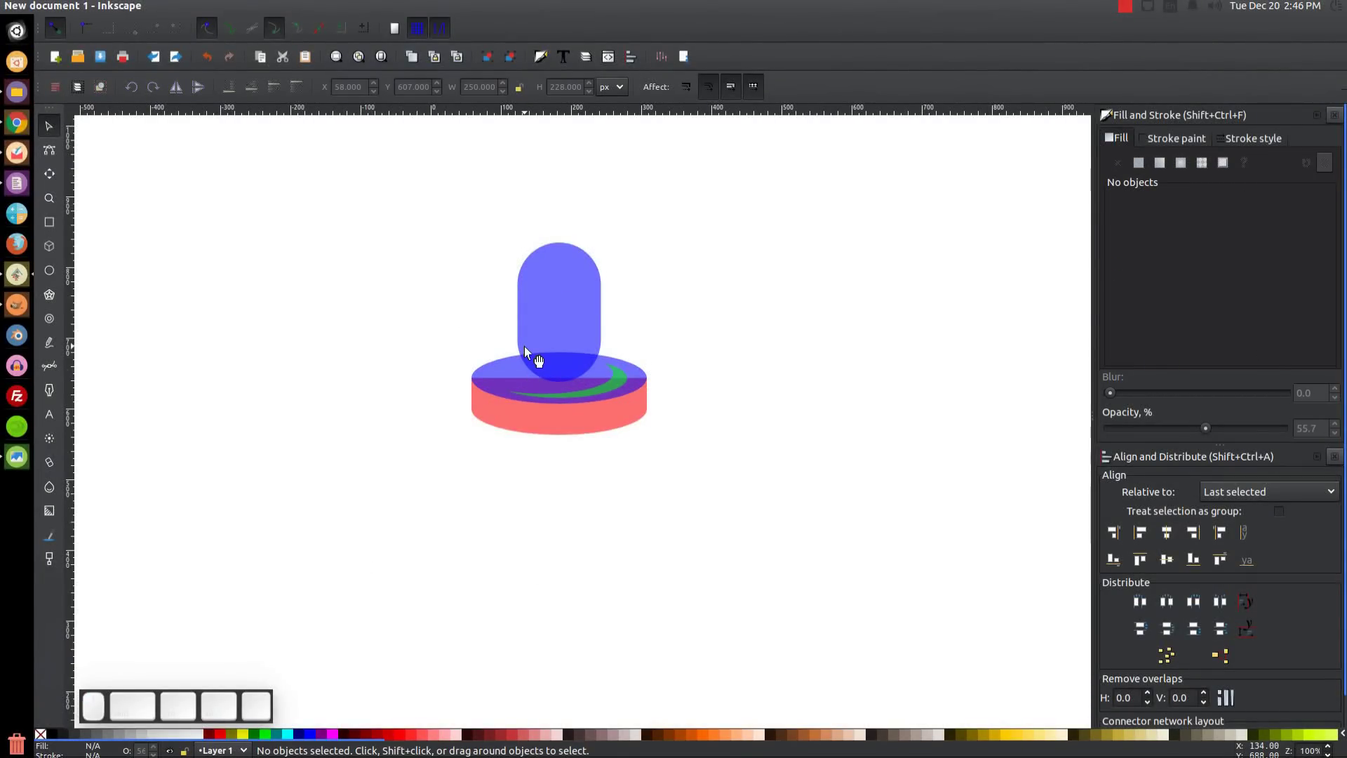
Check the reference image and move the rounded rectangle straight down about 22 px so its base sits near the ellipse's lower edge
ctrl+scroll(524, 346, up, 3)
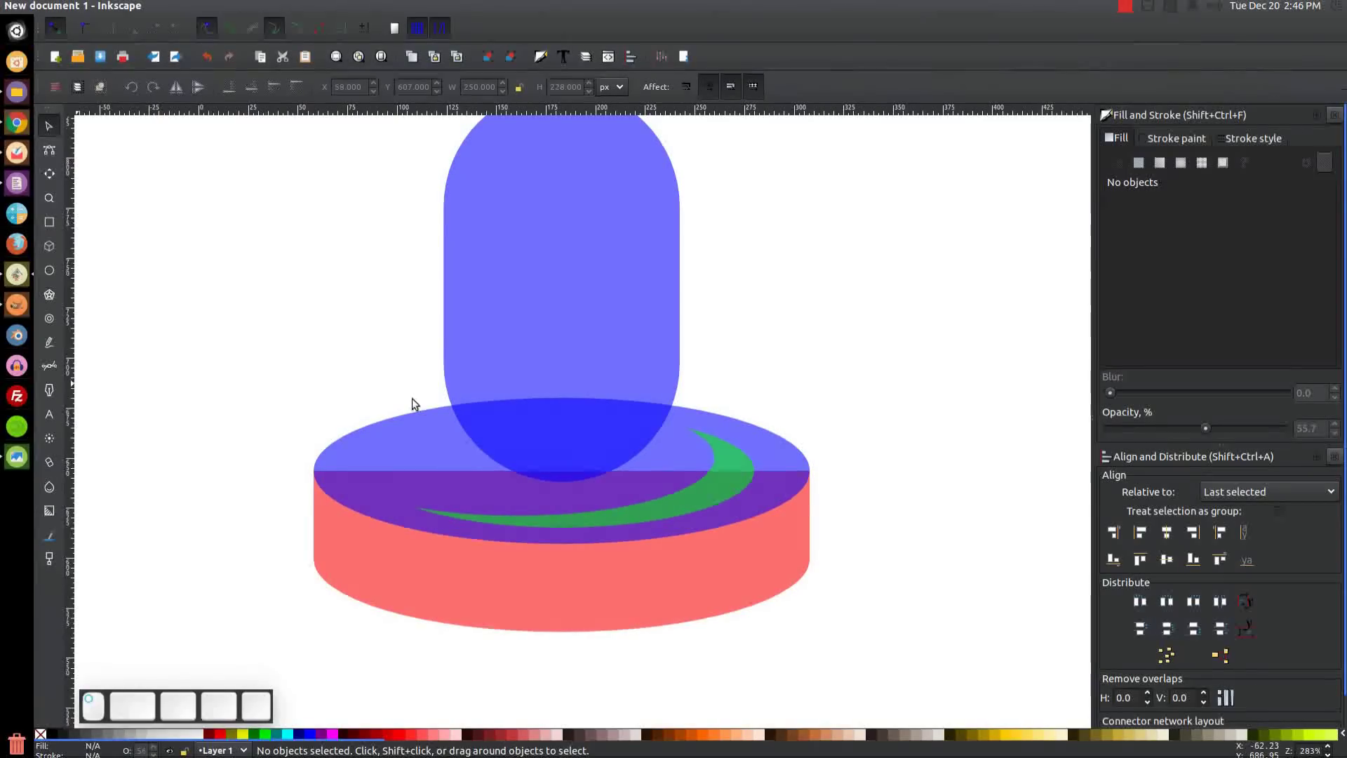
click(17, 457)
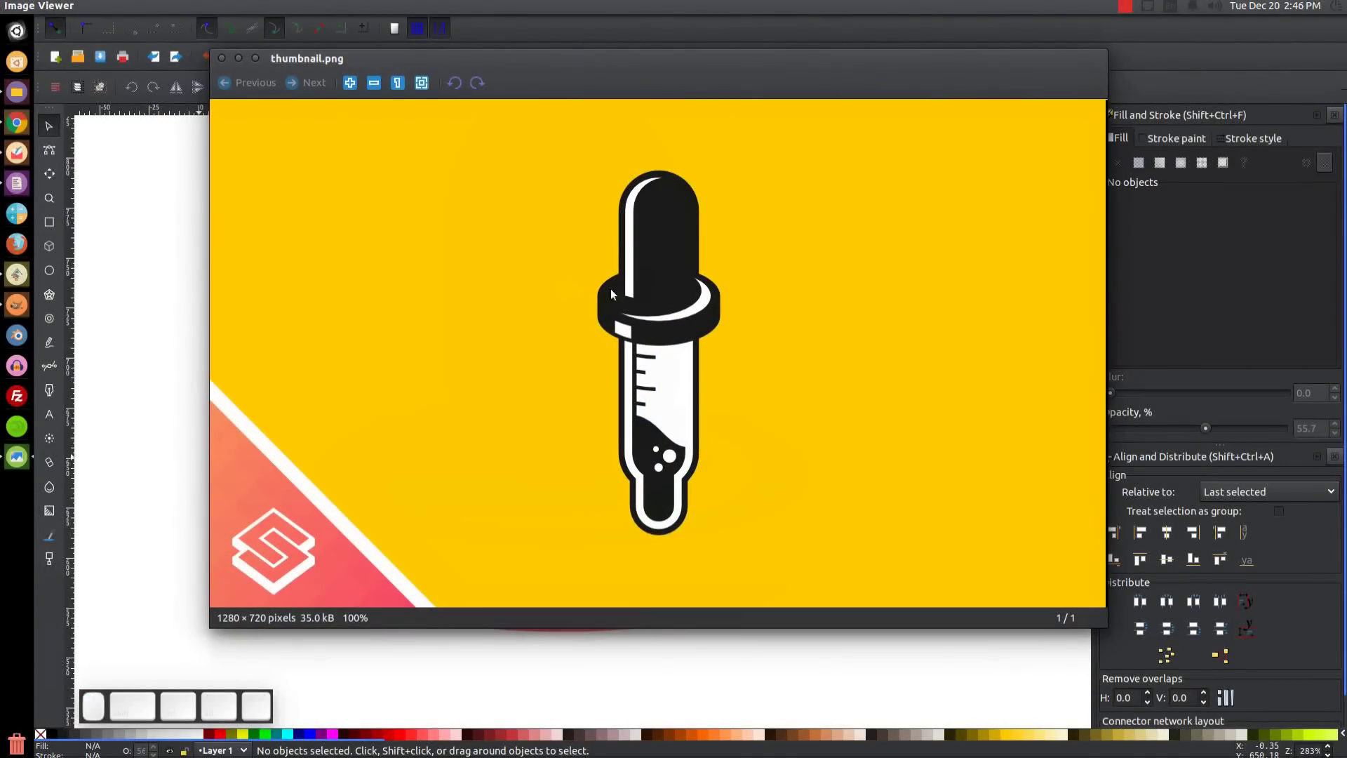
click(238, 58)
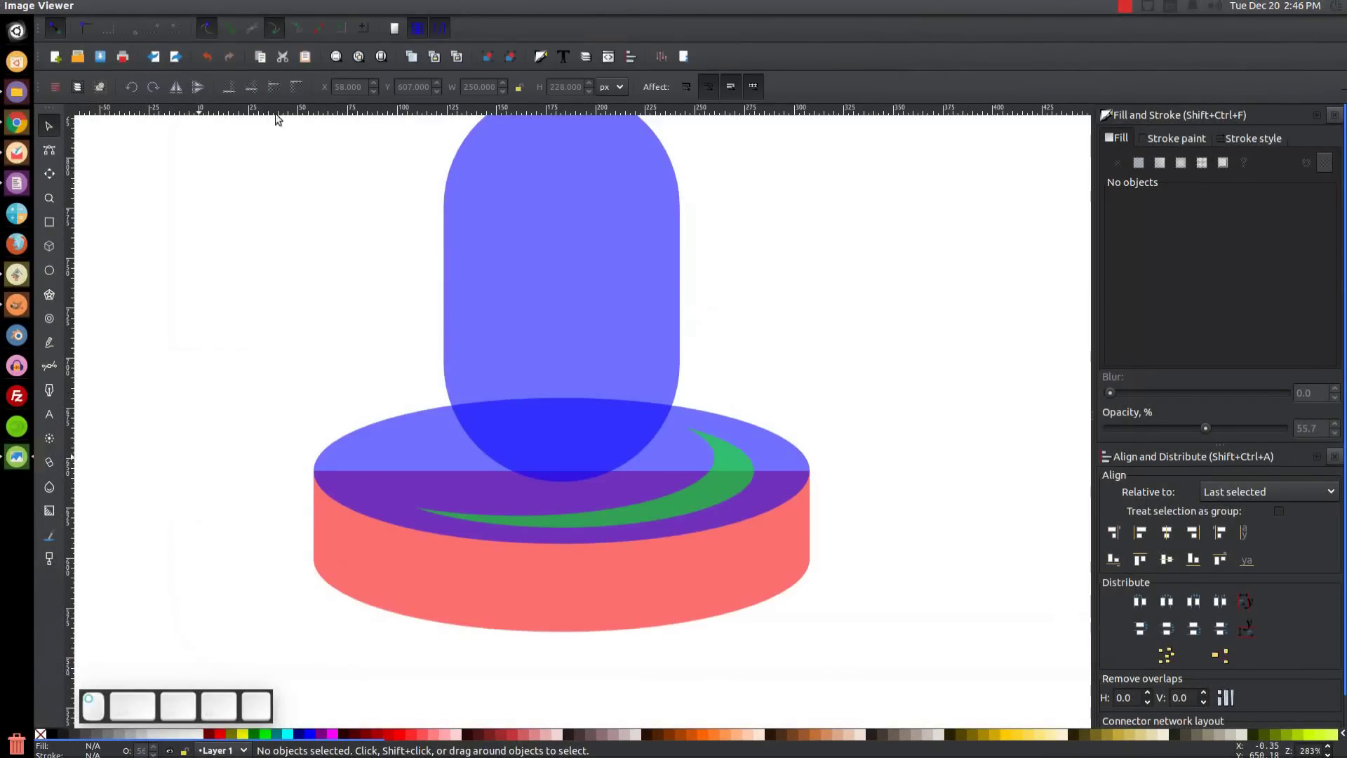
ctrl+click(566, 210)
drag(567, 234, 570, 245)
drag(577, 367, 592, 435)
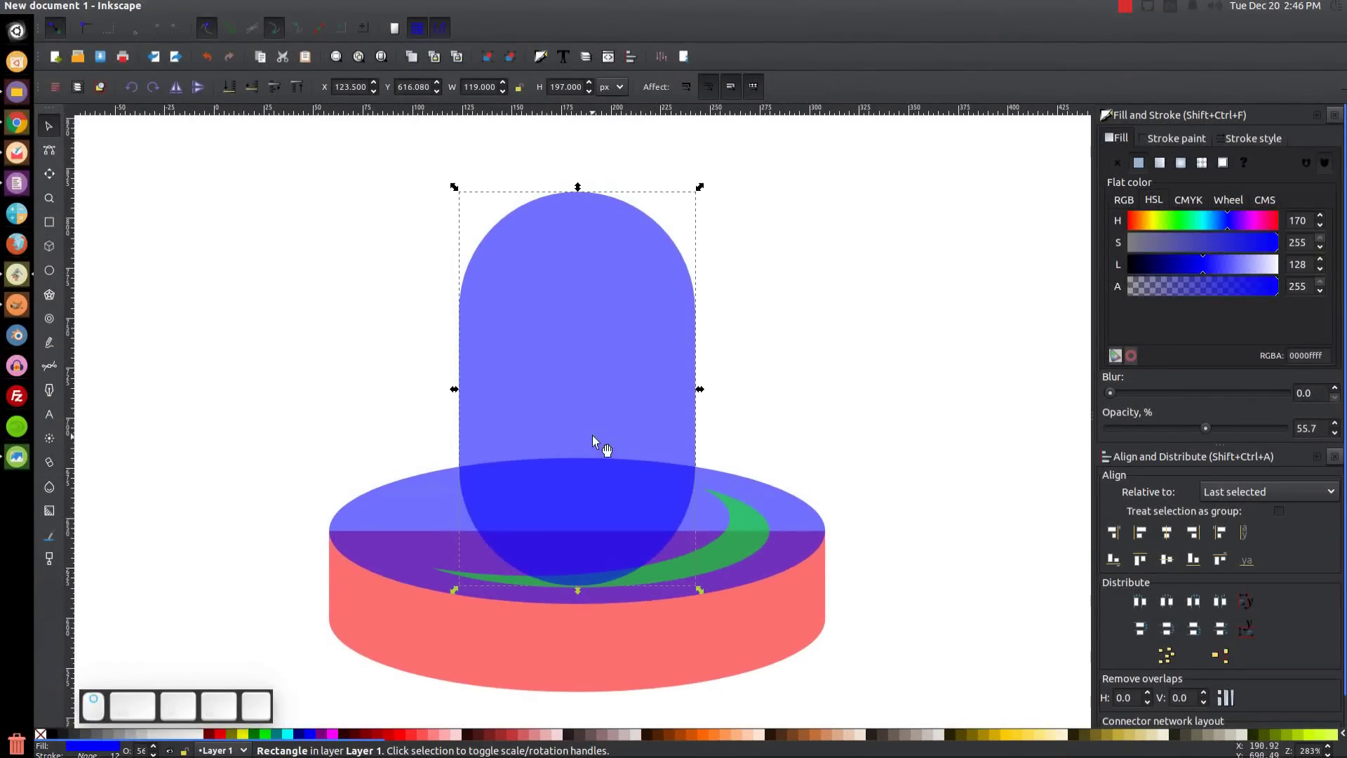
drag(530, 378, 523, 434)
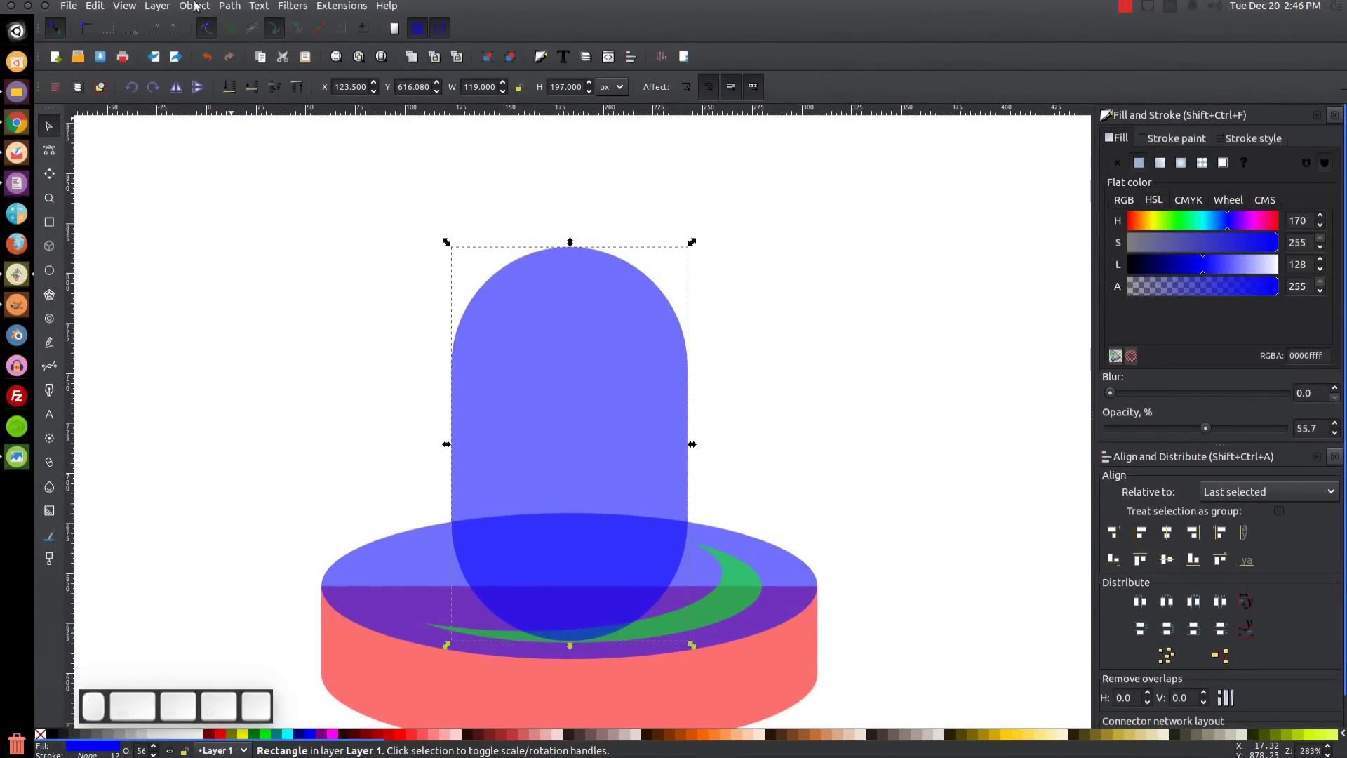
Convert the rounded rectangle to a path and raise its three upper nodes straight up to make it about 241 px tall
click(229, 6)
click(231, 23)
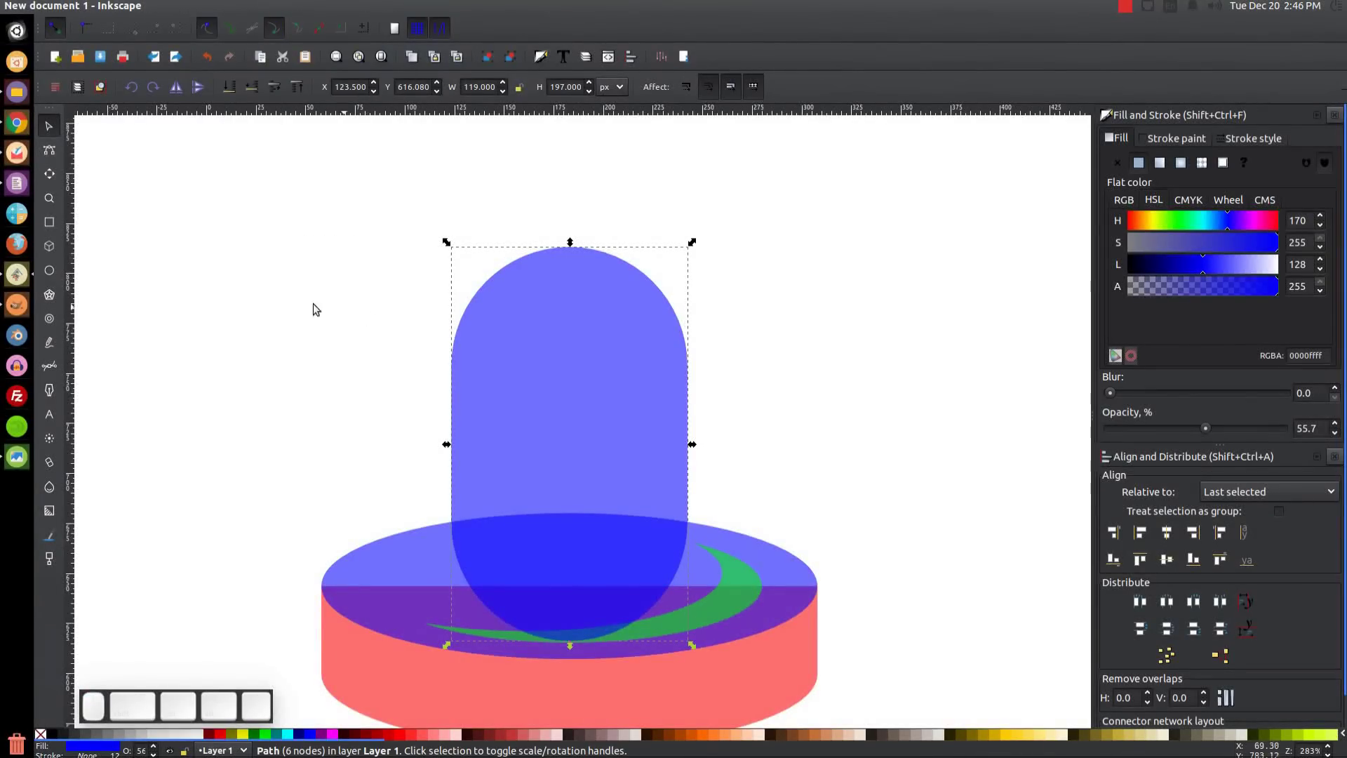
click(49, 150)
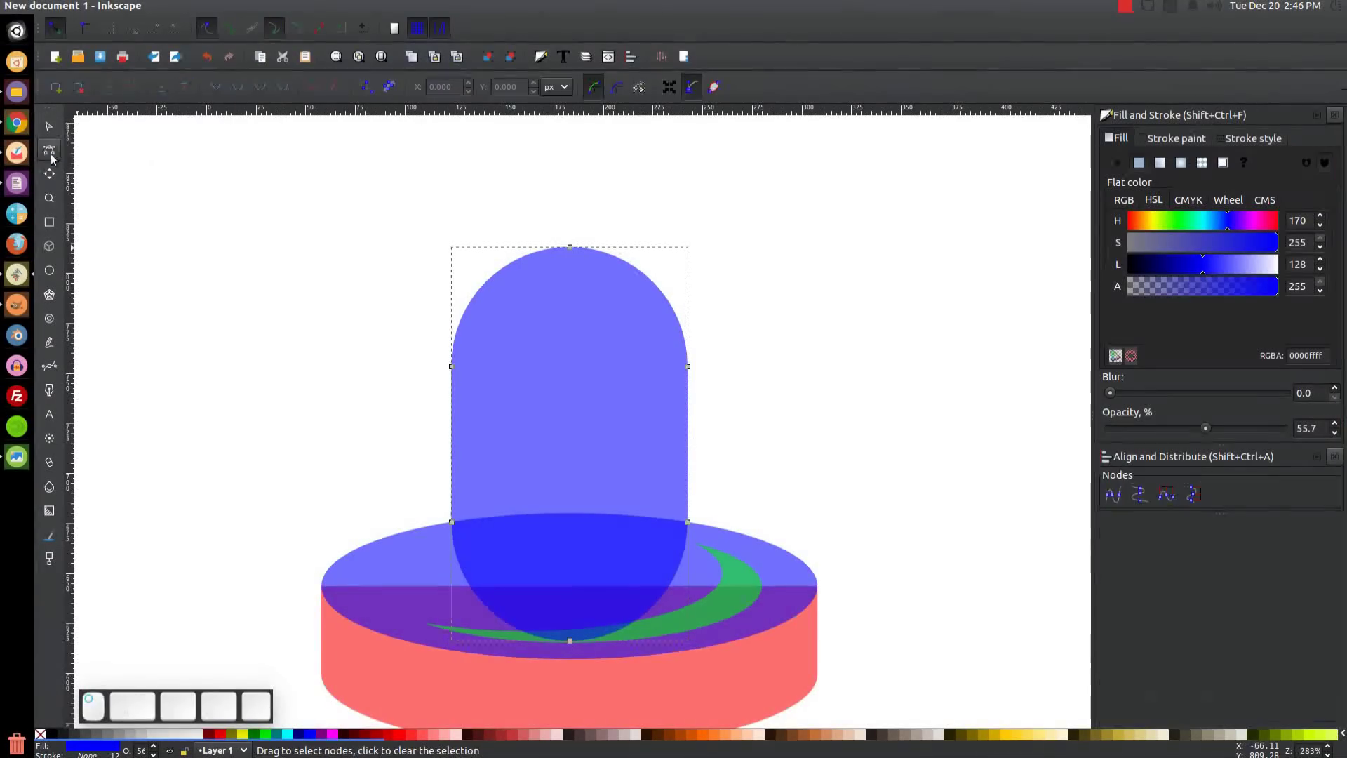
drag(314, 177, 694, 276)
key(ctrl)
drag(634, 364, 649, 338)
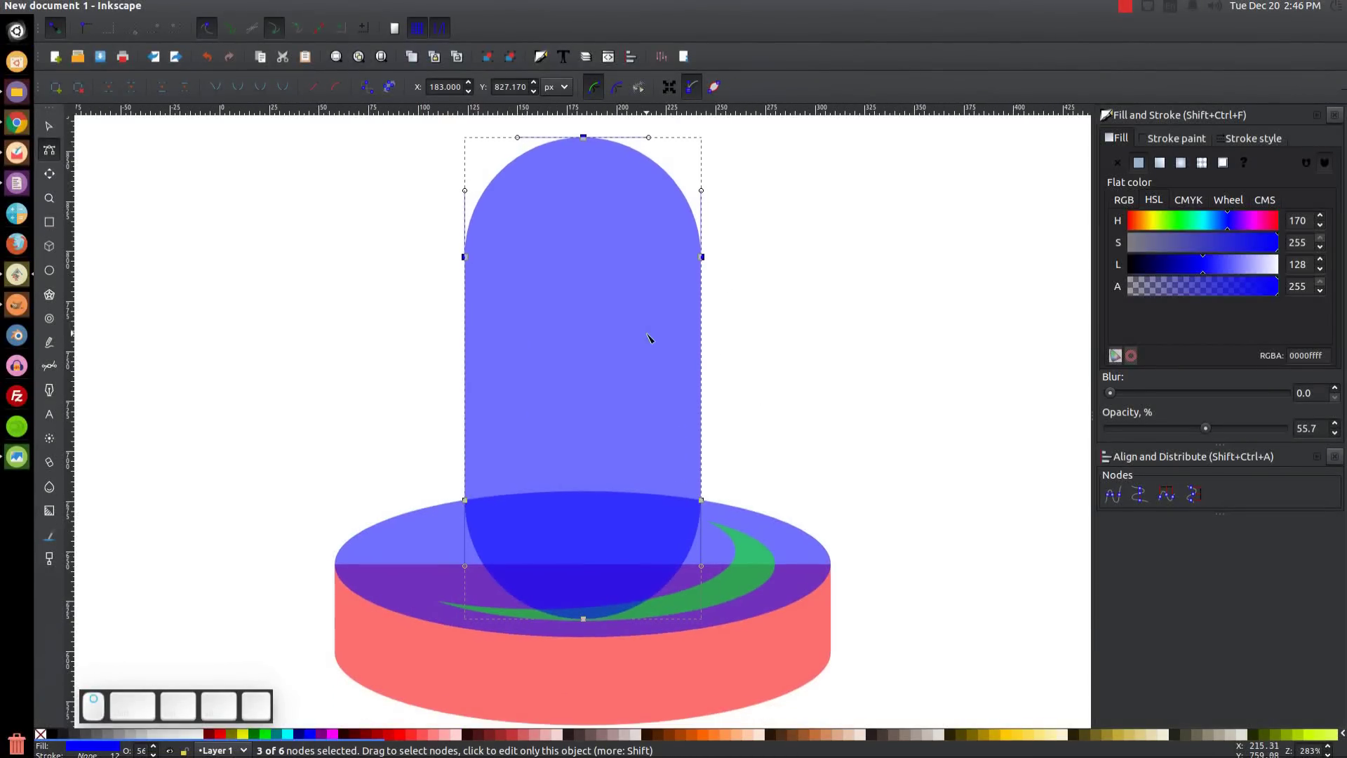
mouse_move(505, 301)
mouse_down()
mouse_move(484, 418)
mouse_move(492, 393)
mouse_up()
key(1)
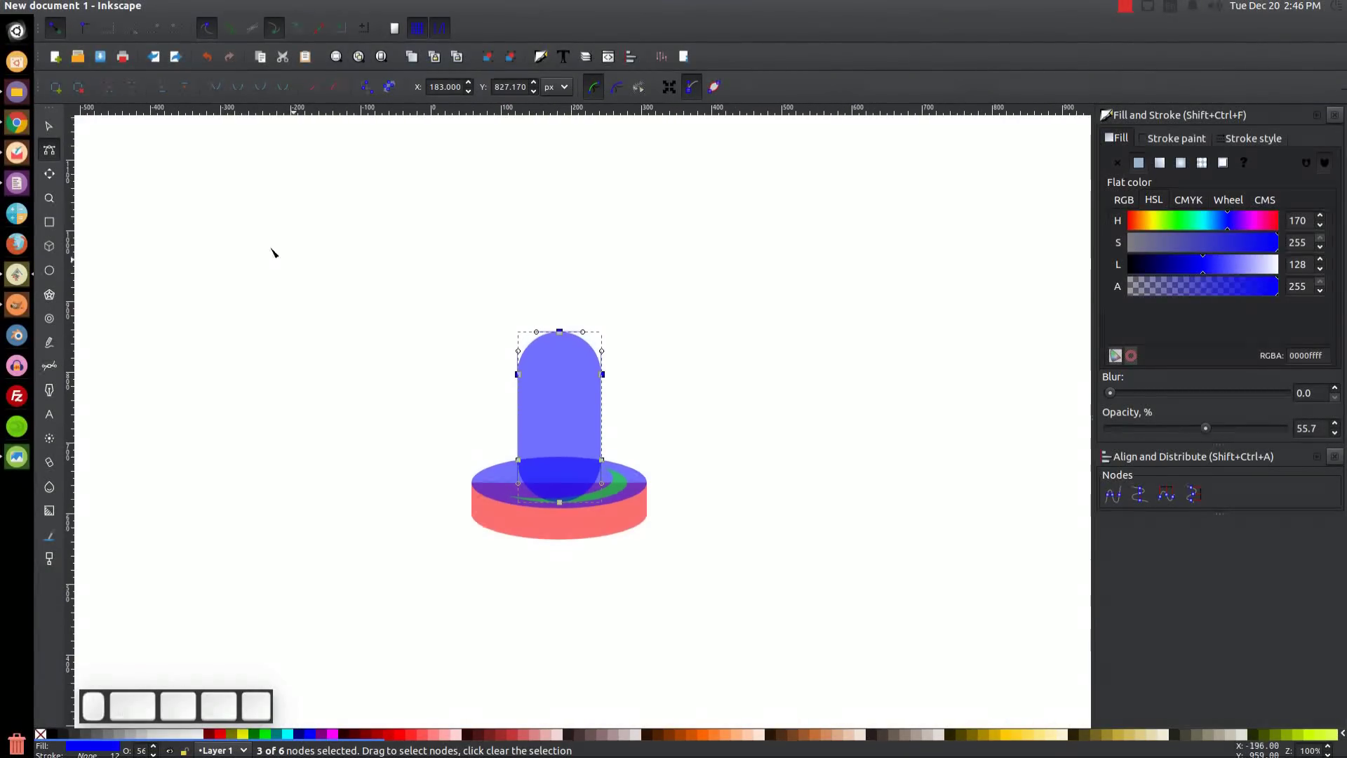
click(48, 127)
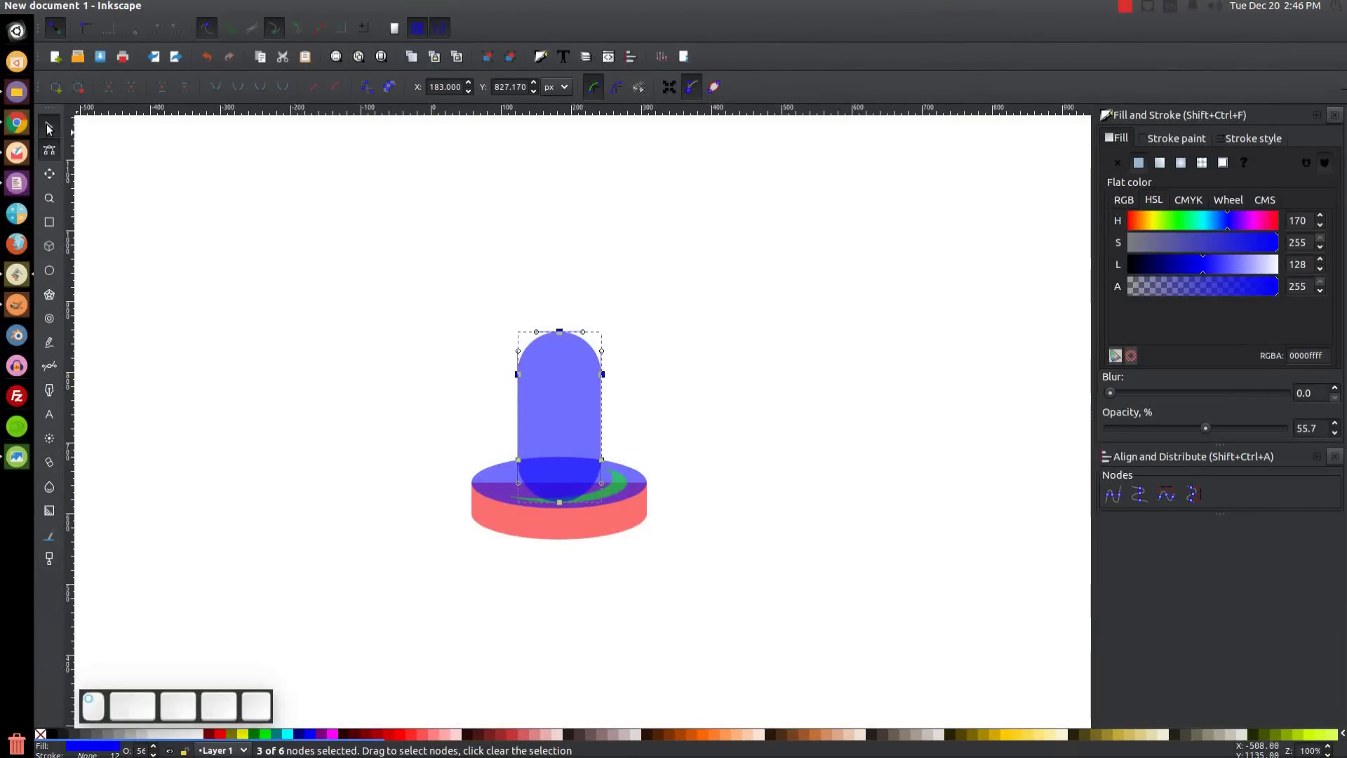
Create a linked offset of the blue bulb shape, fill it red (ff0000) and expand it to about 142 × 263 px
click(15, 456)
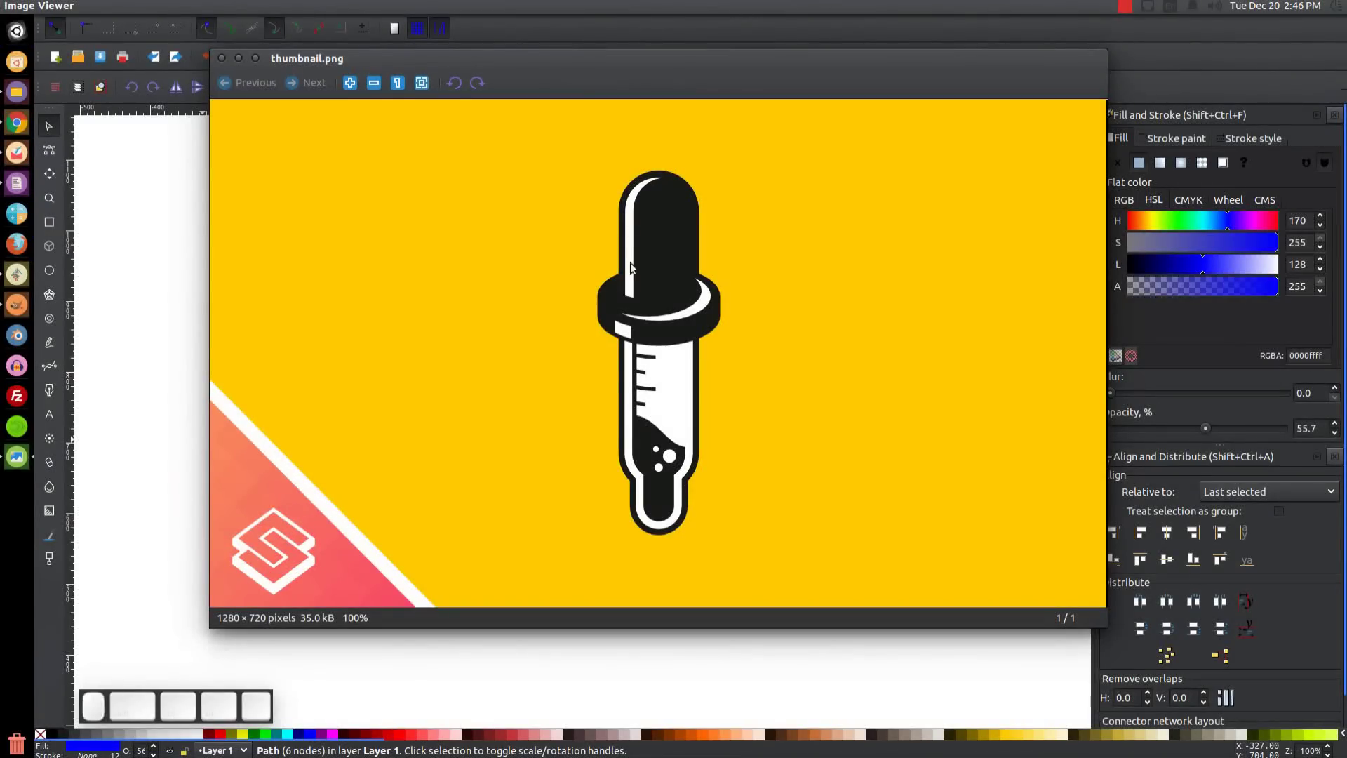
click(239, 59)
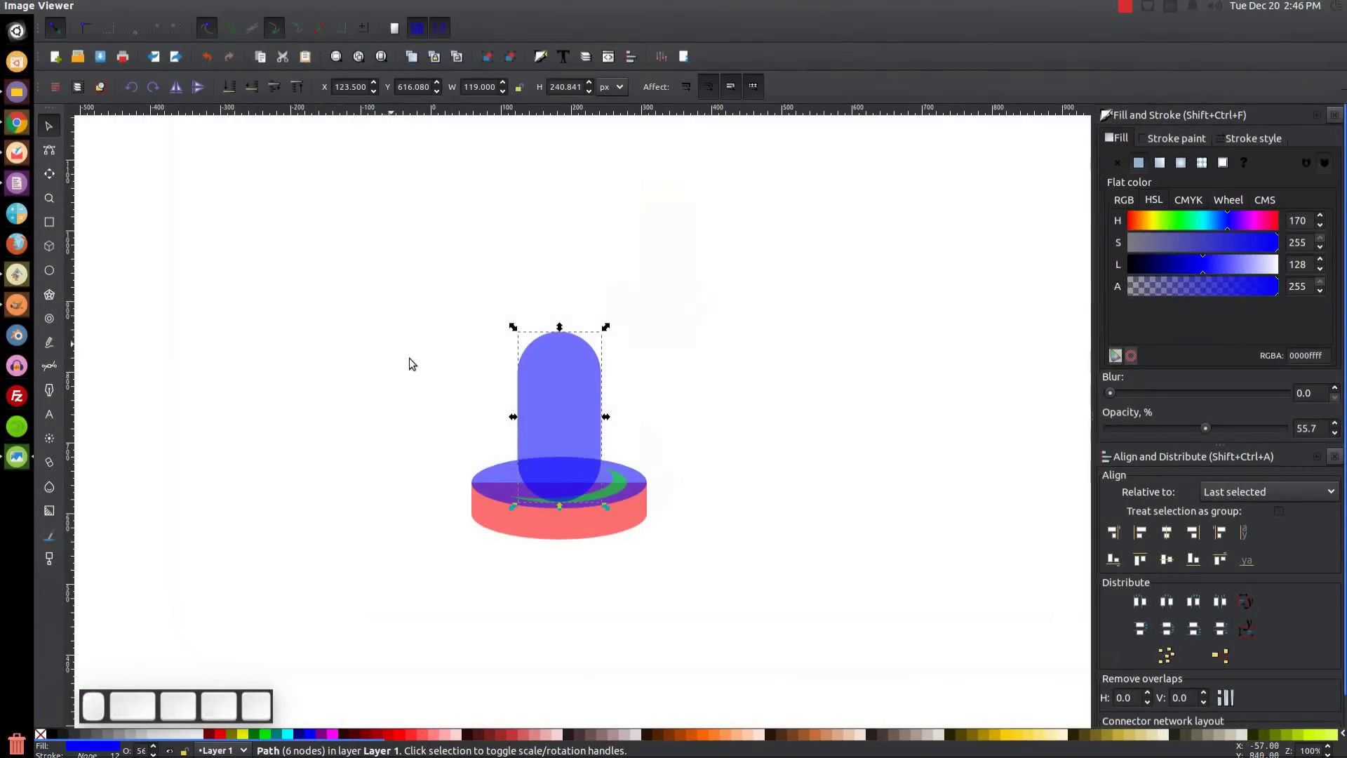
click(553, 358)
click(230, 6)
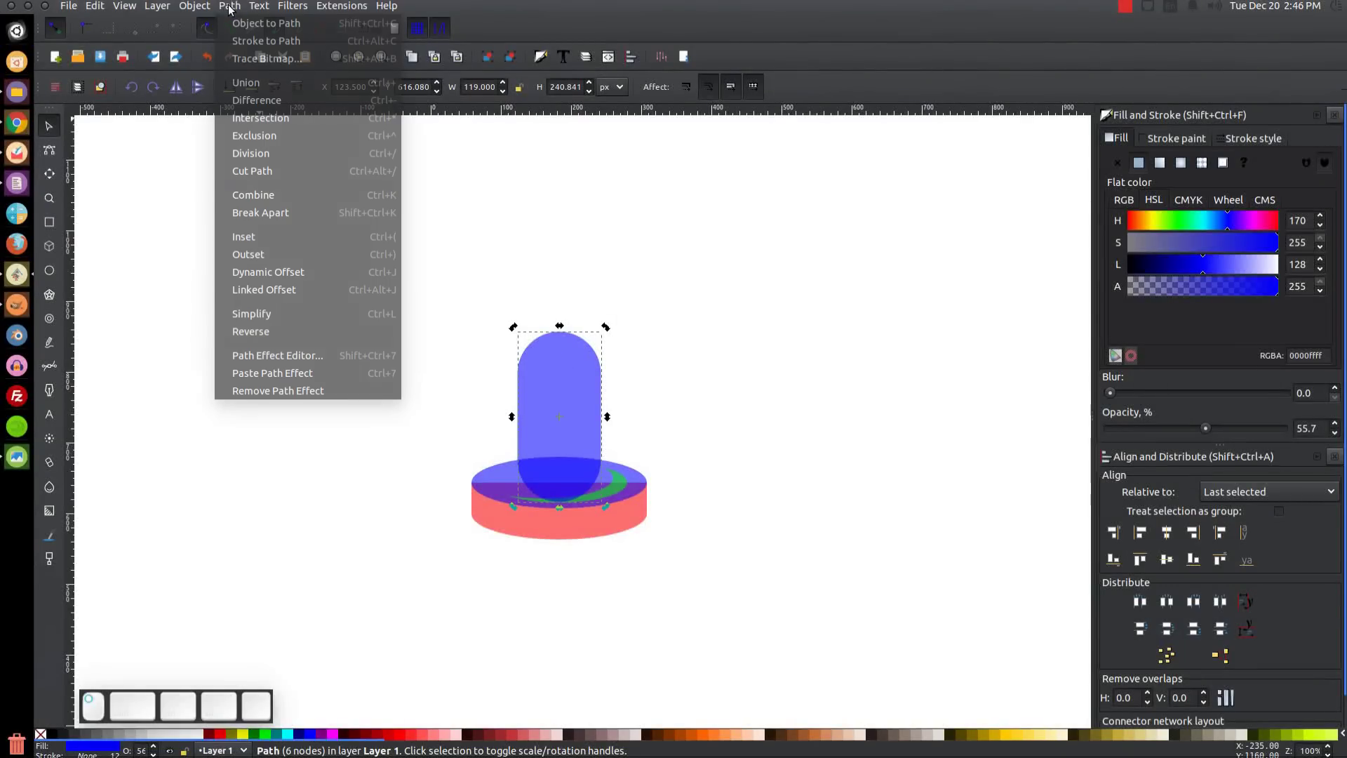
click(256, 289)
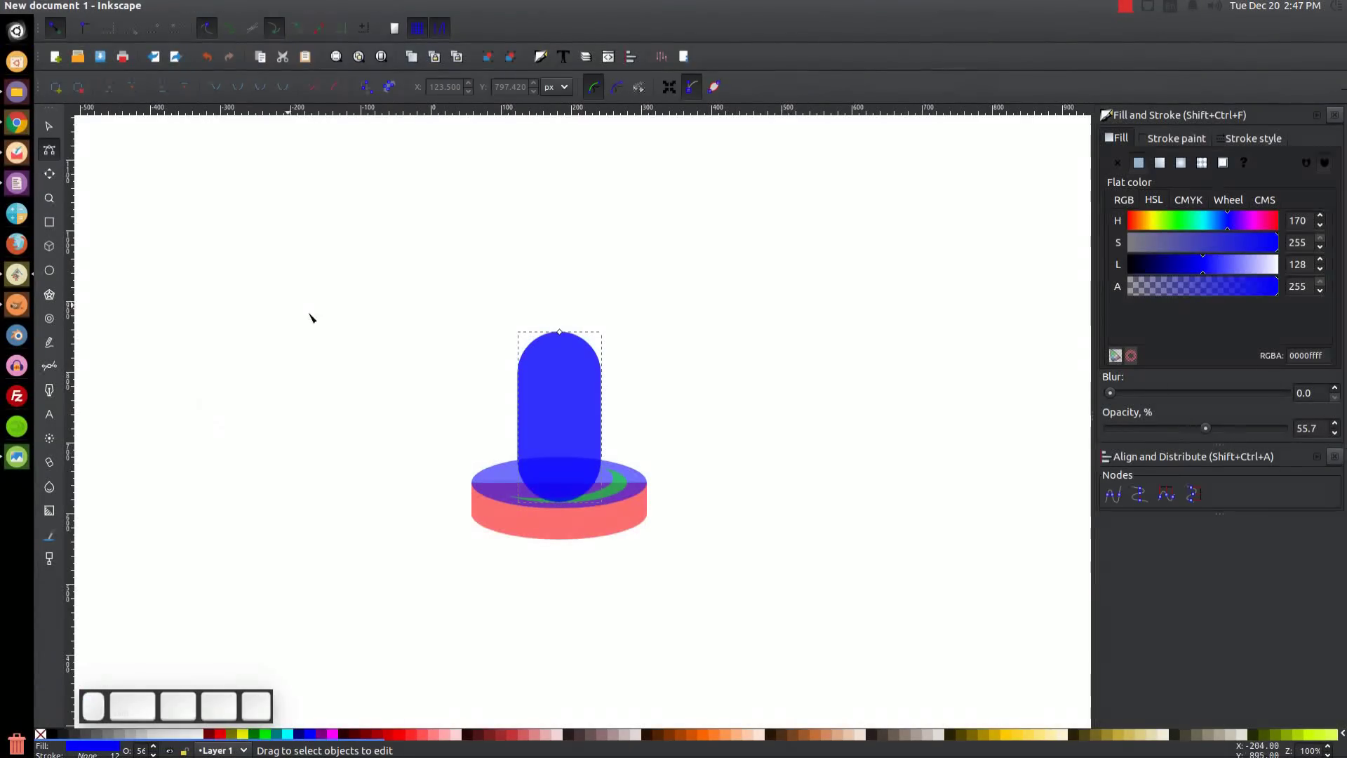
click(221, 735)
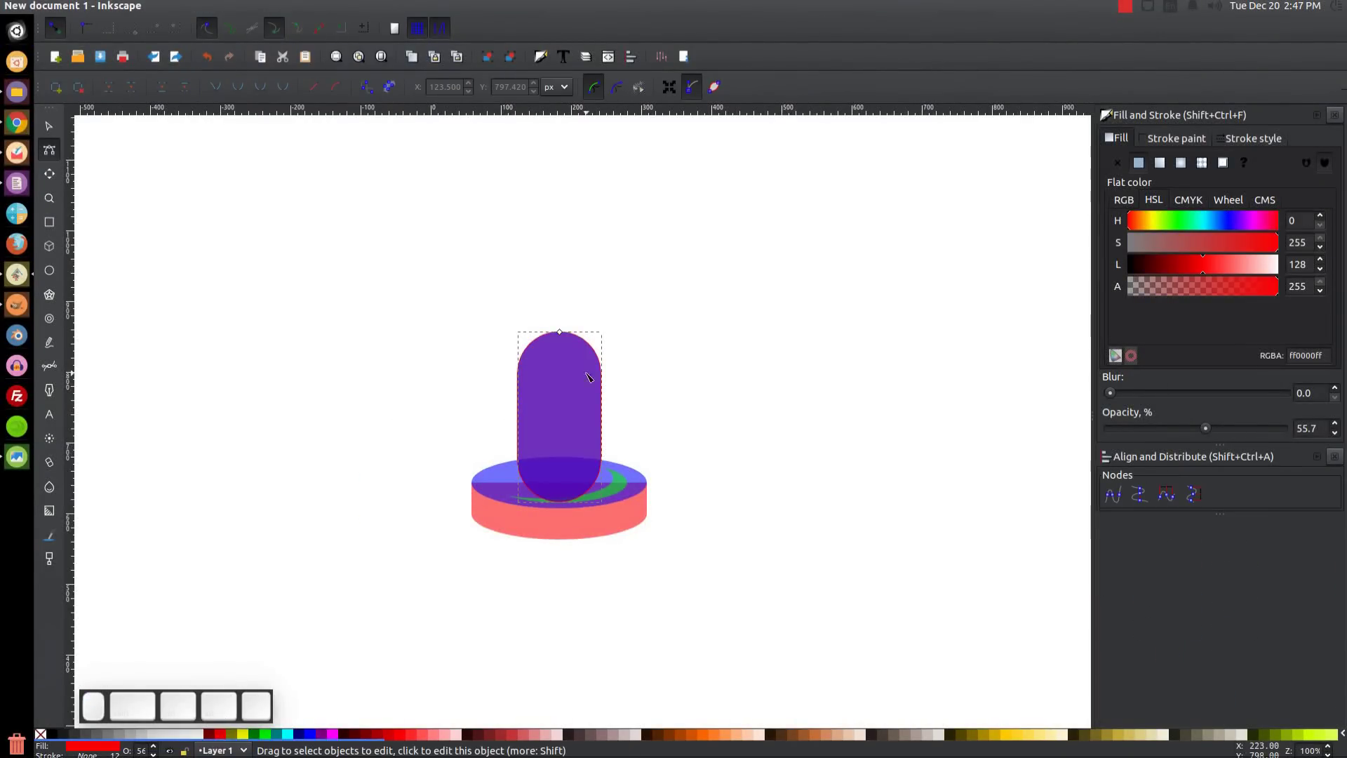
drag(560, 329, 563, 323)
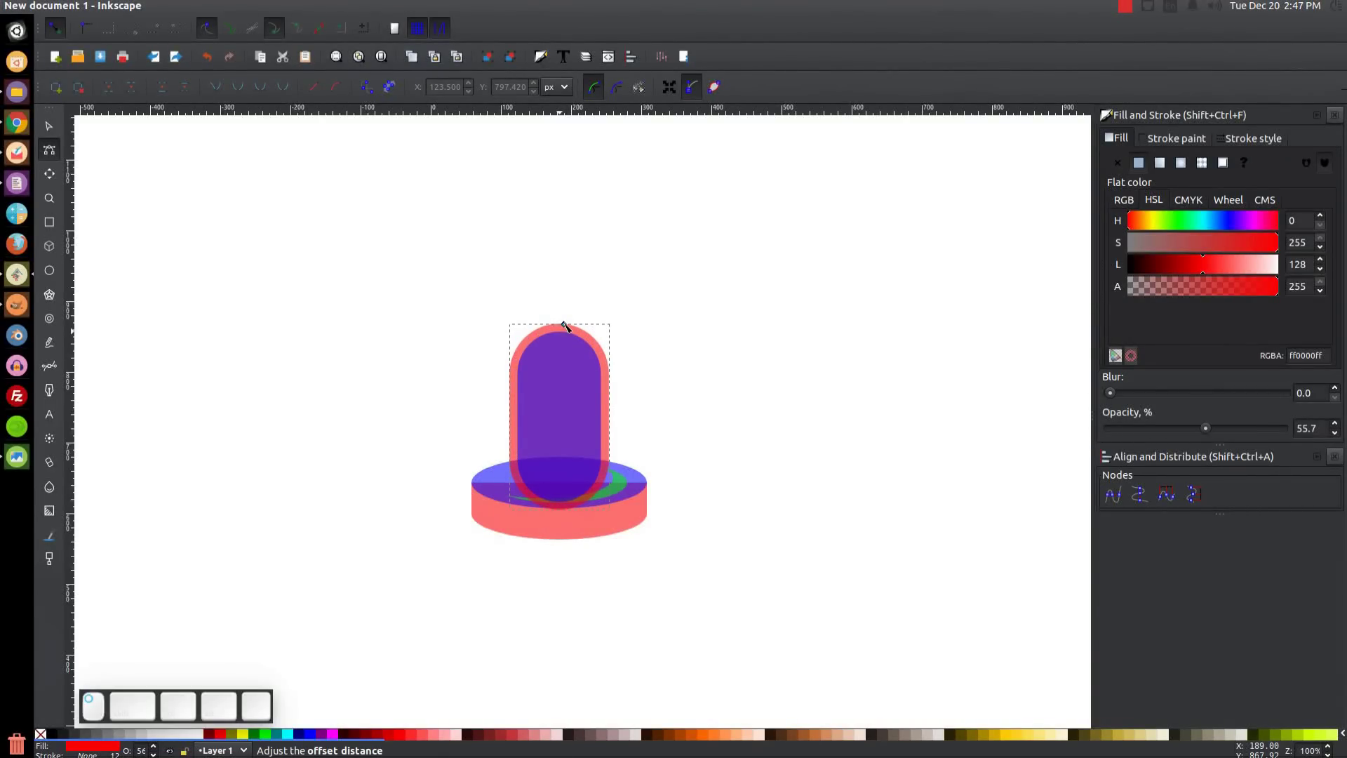
Convert the red linked offset around the bulb to a path
click(230, 5)
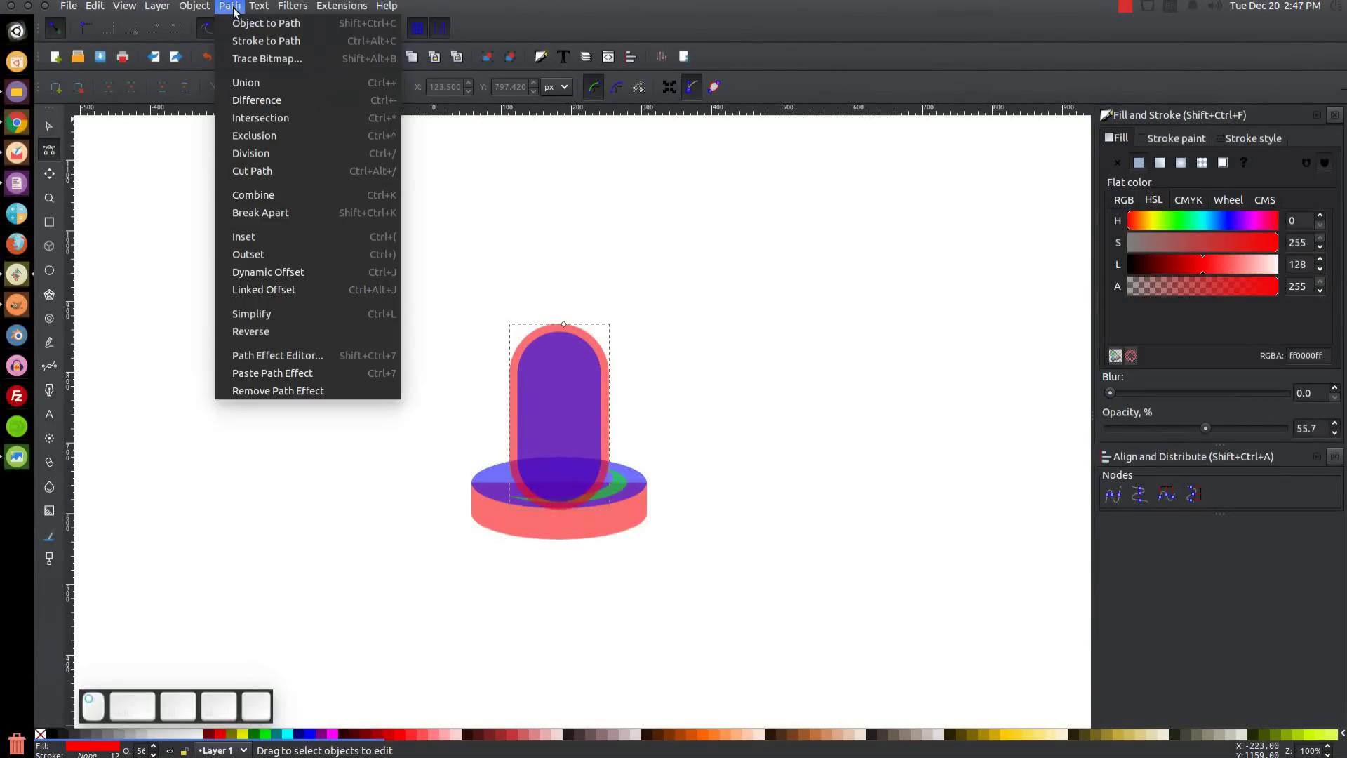
click(243, 26)
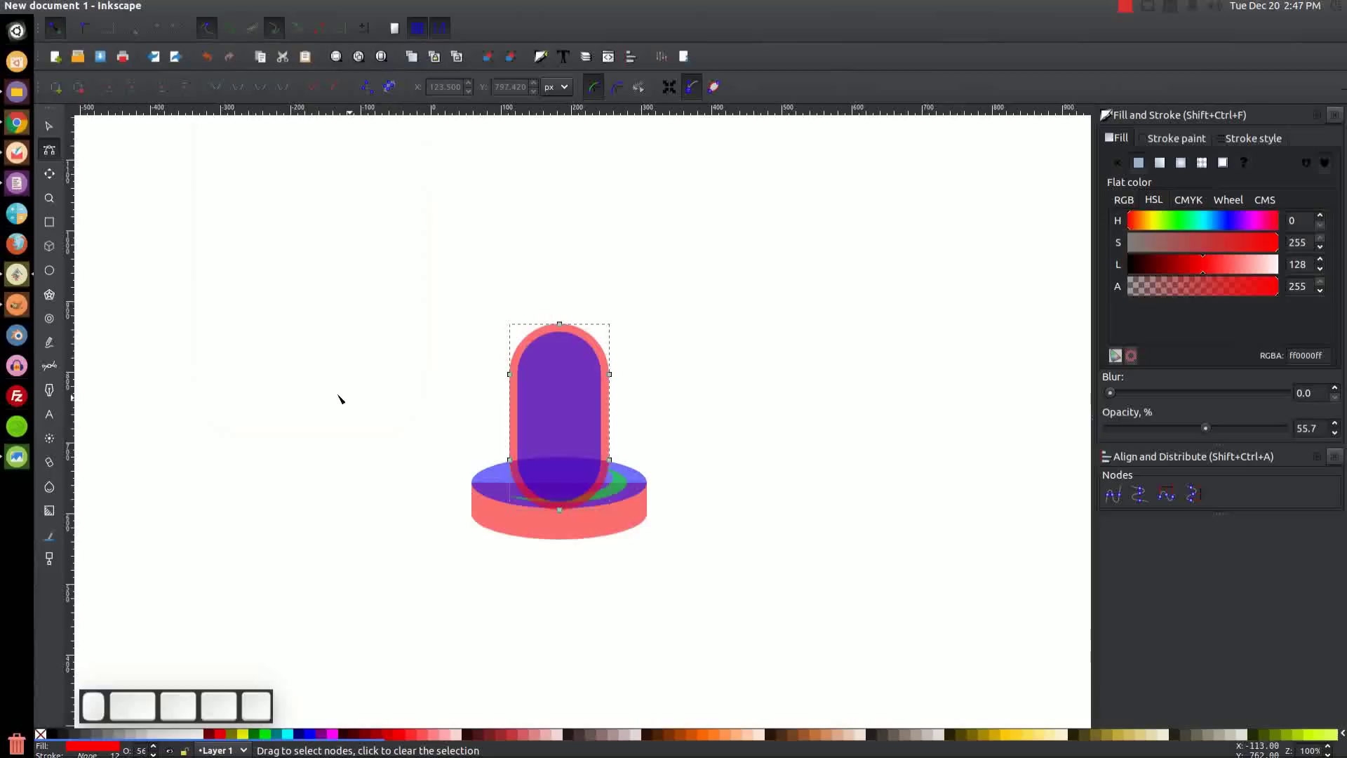
click(49, 125)
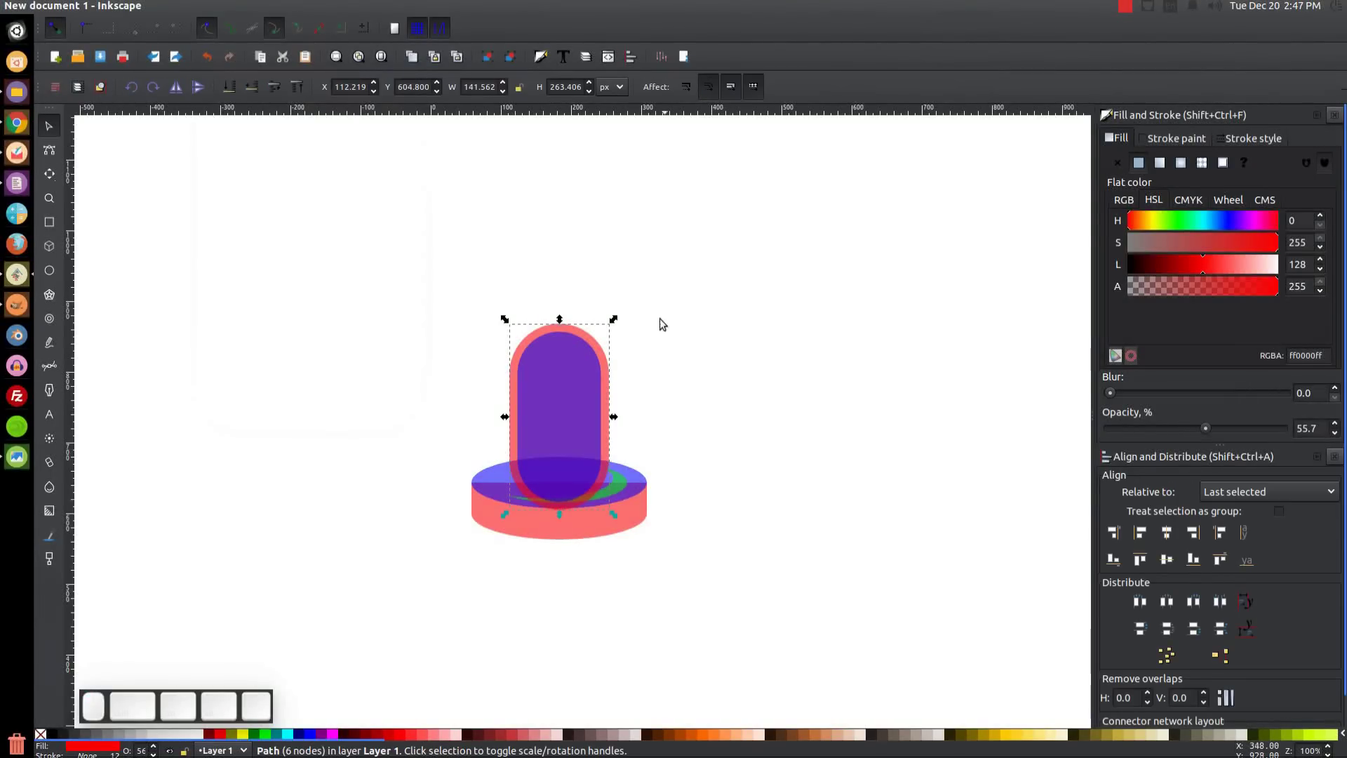
Duplicate the inner blue bulb shape, fill the copy green (00ff00) and move it horizontally about 14 px to the right
click(559, 355)
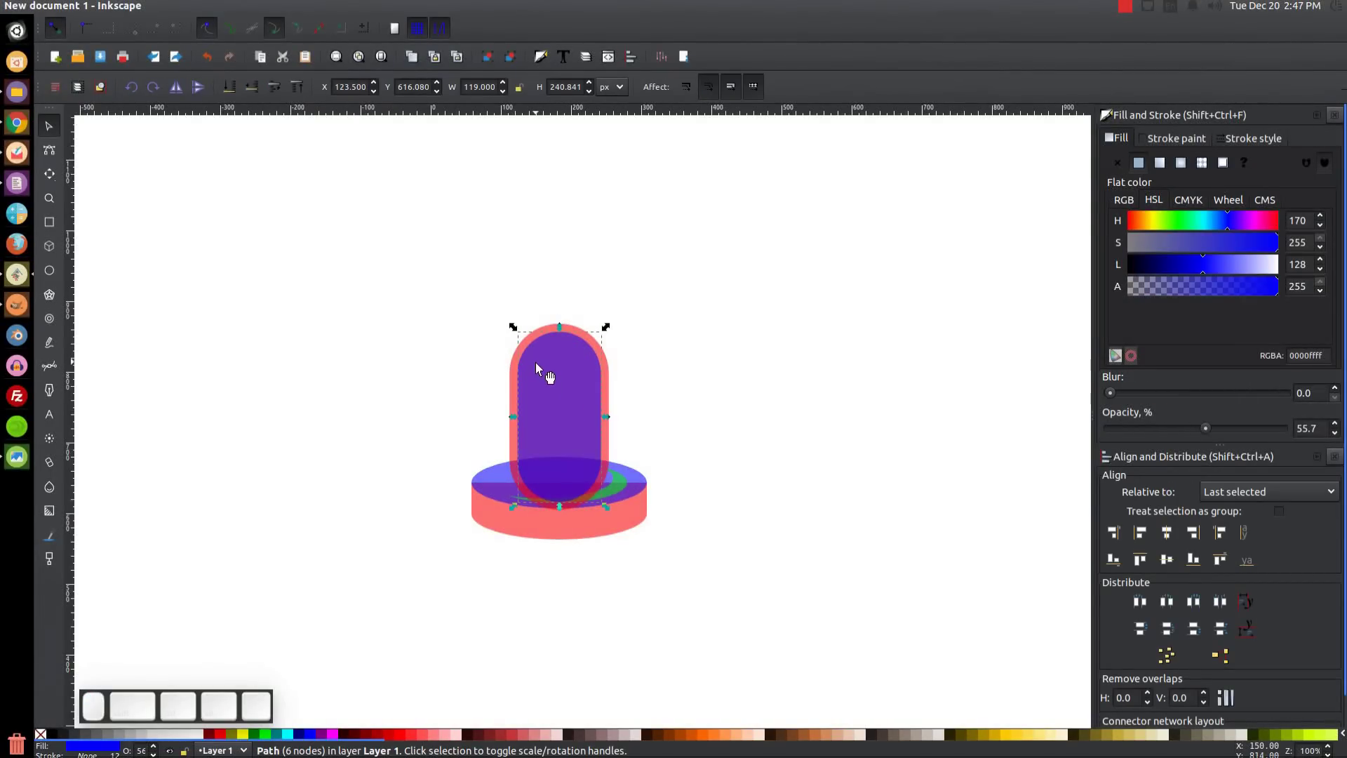
right_click(536, 362)
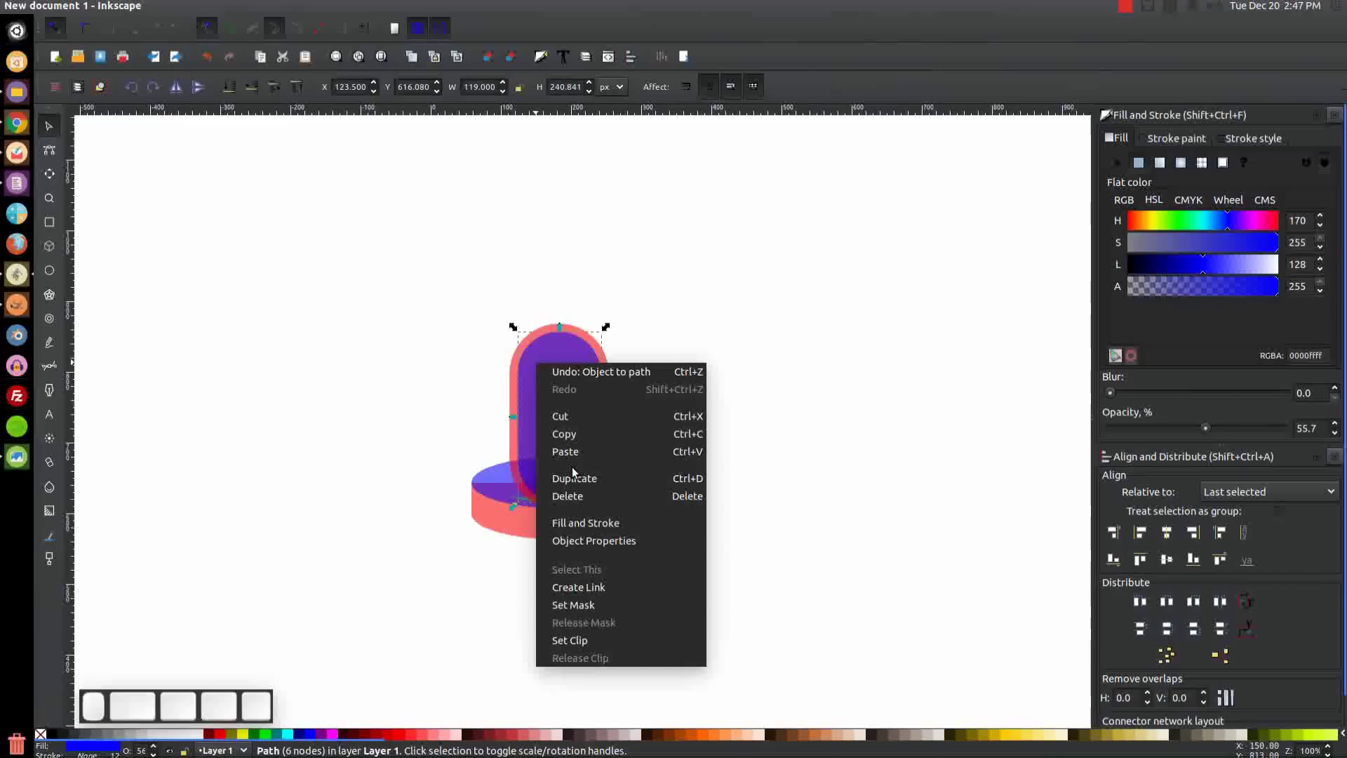
click(578, 481)
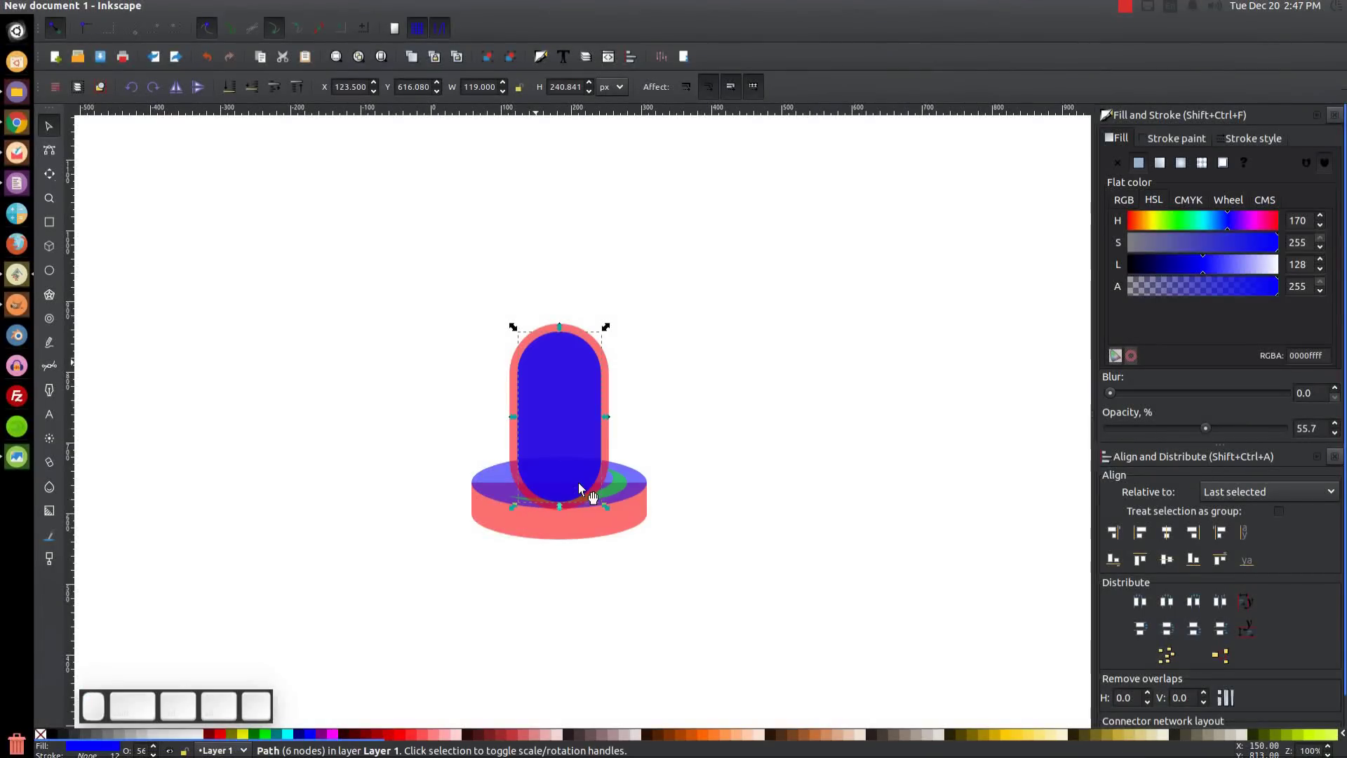
click(265, 733)
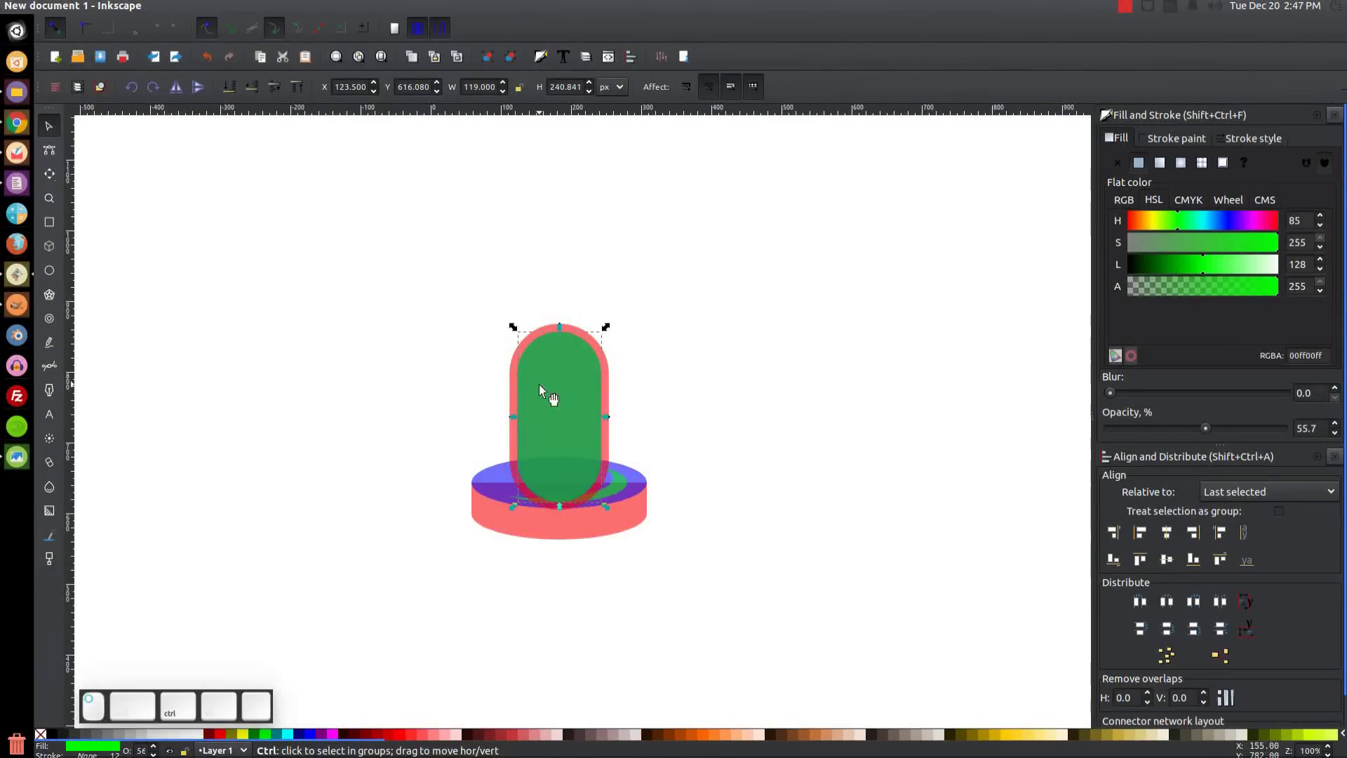
drag(538, 384, 550, 385)
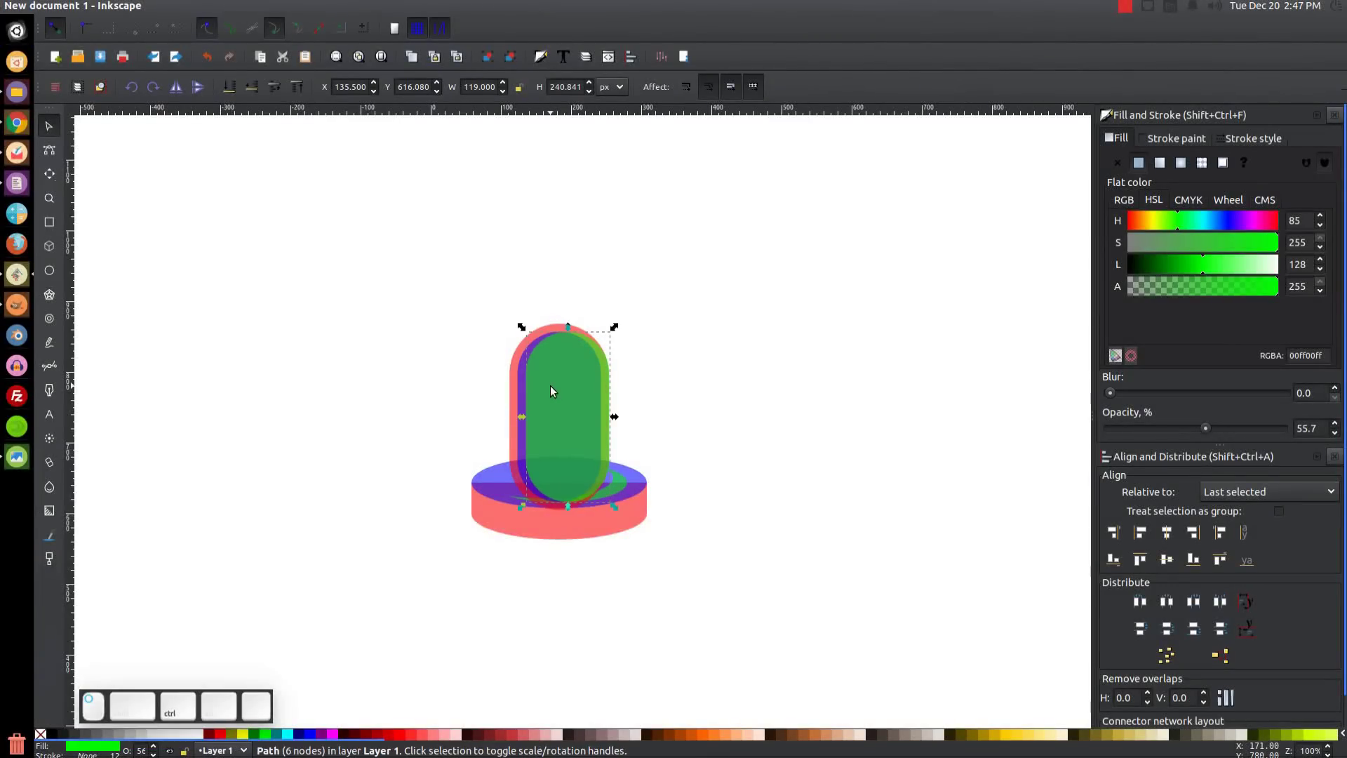
key(Right)
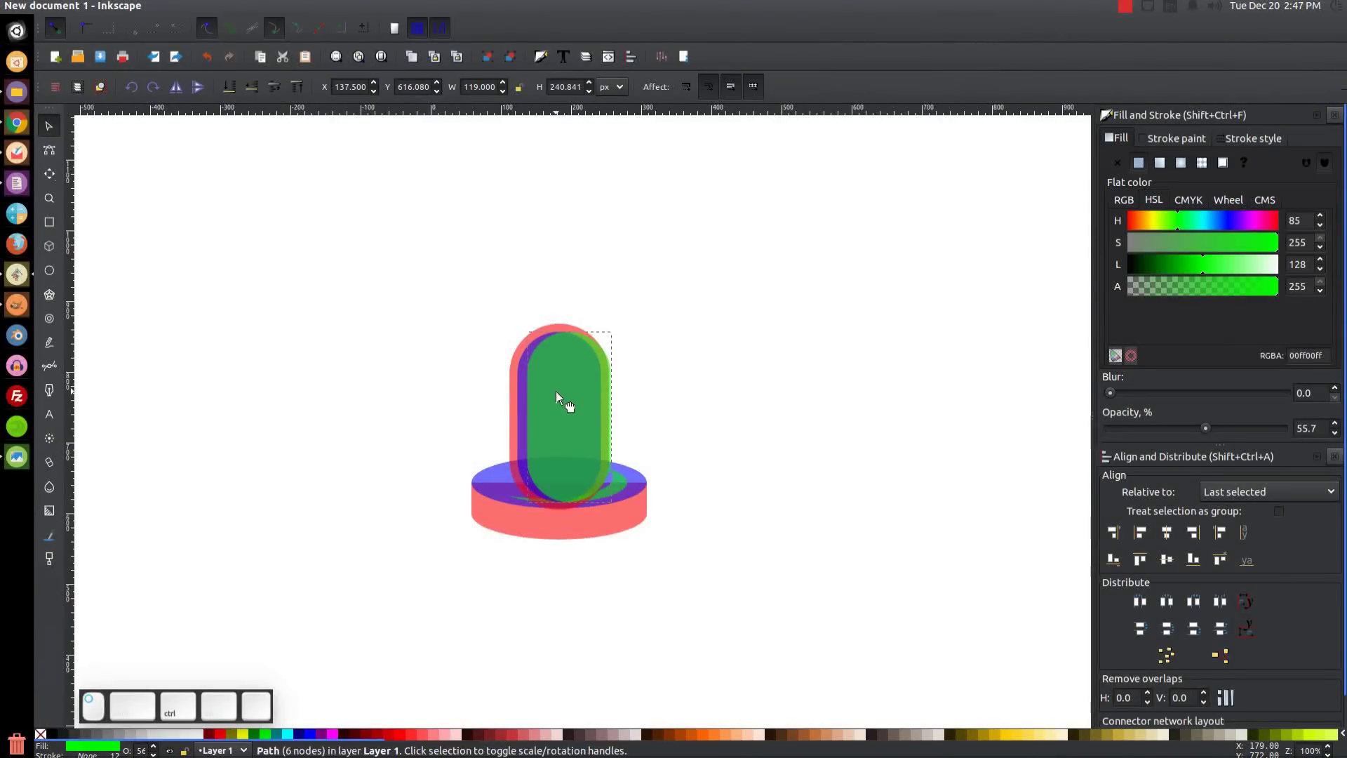
Subtract the green copy from the inner blue bulb shape to leave a thin crescent along the bulb's left side
shift+click(519, 369)
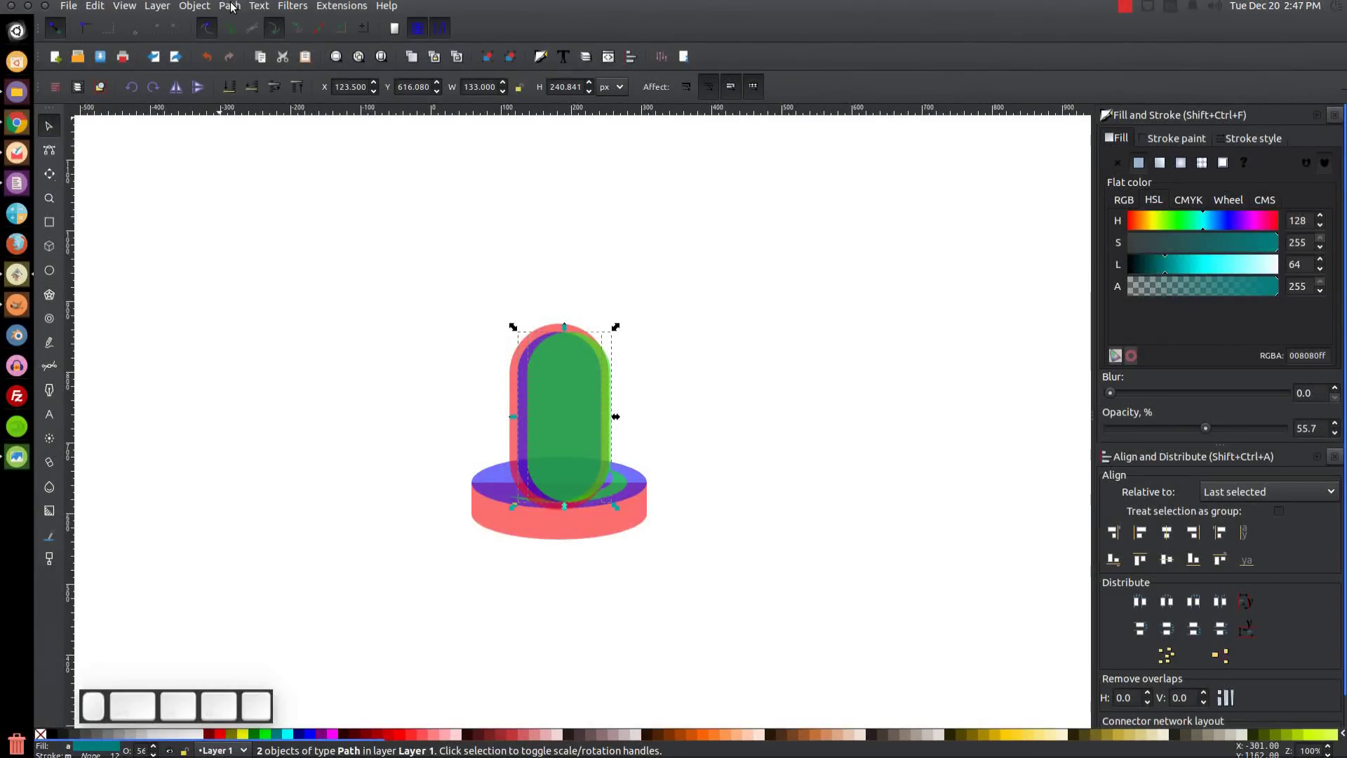
click(230, 5)
click(267, 94)
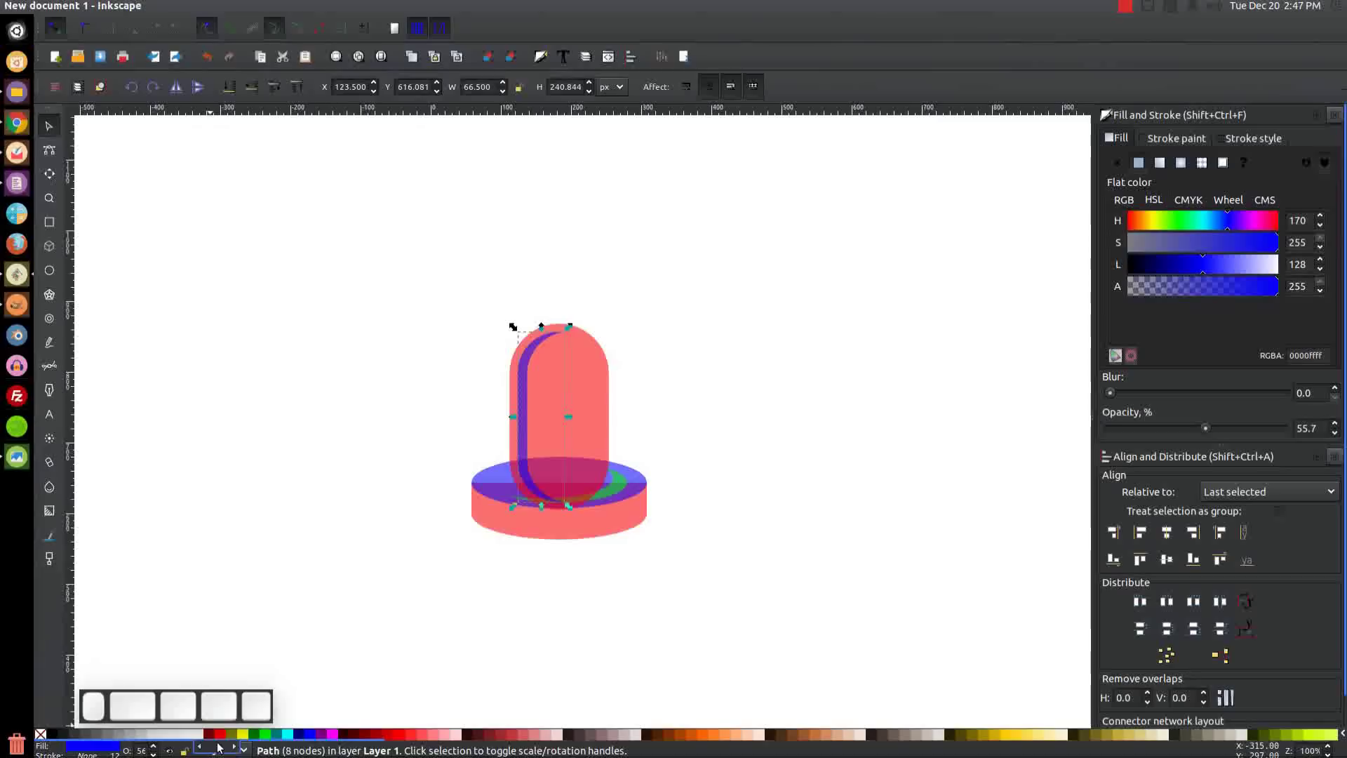
Fill the bulb's crescent green (00ff00) and the red outer bulb shape blue (0000ff)
click(265, 733)
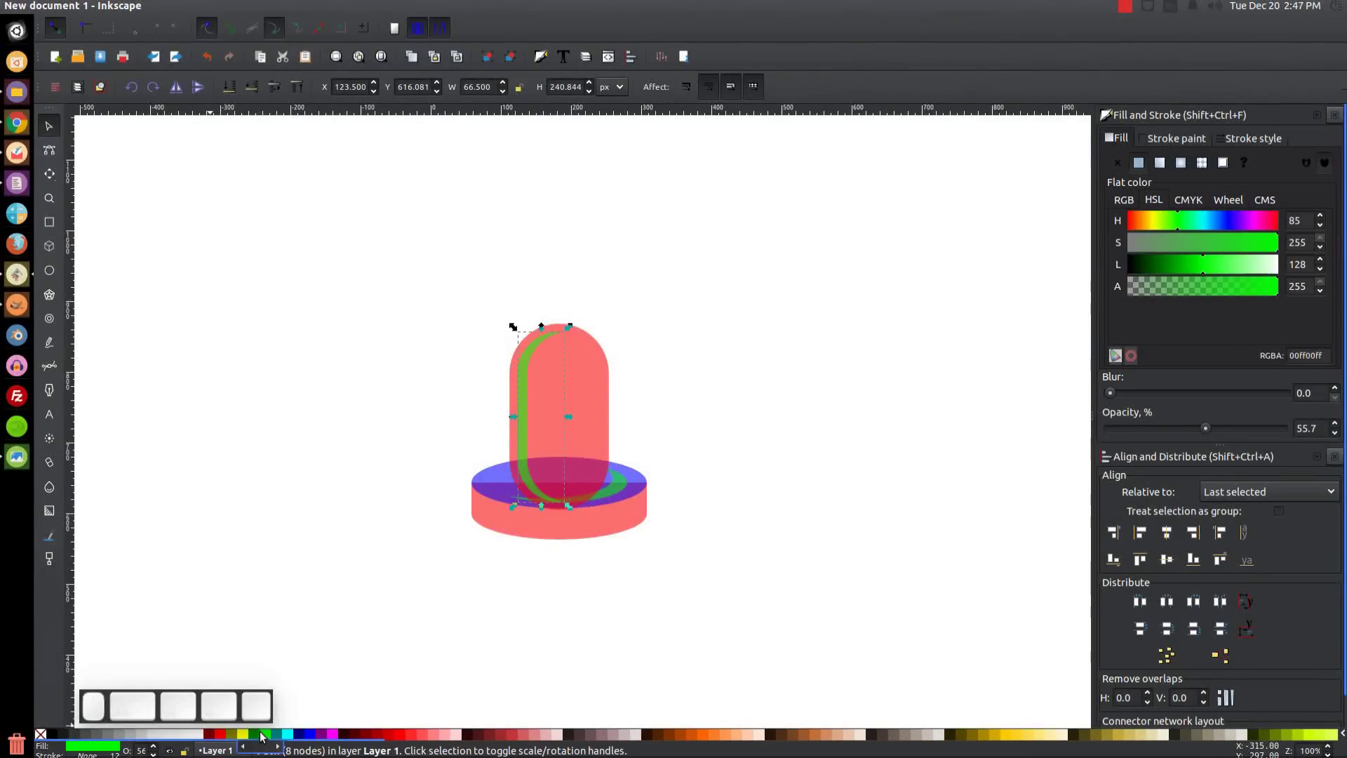
click(578, 365)
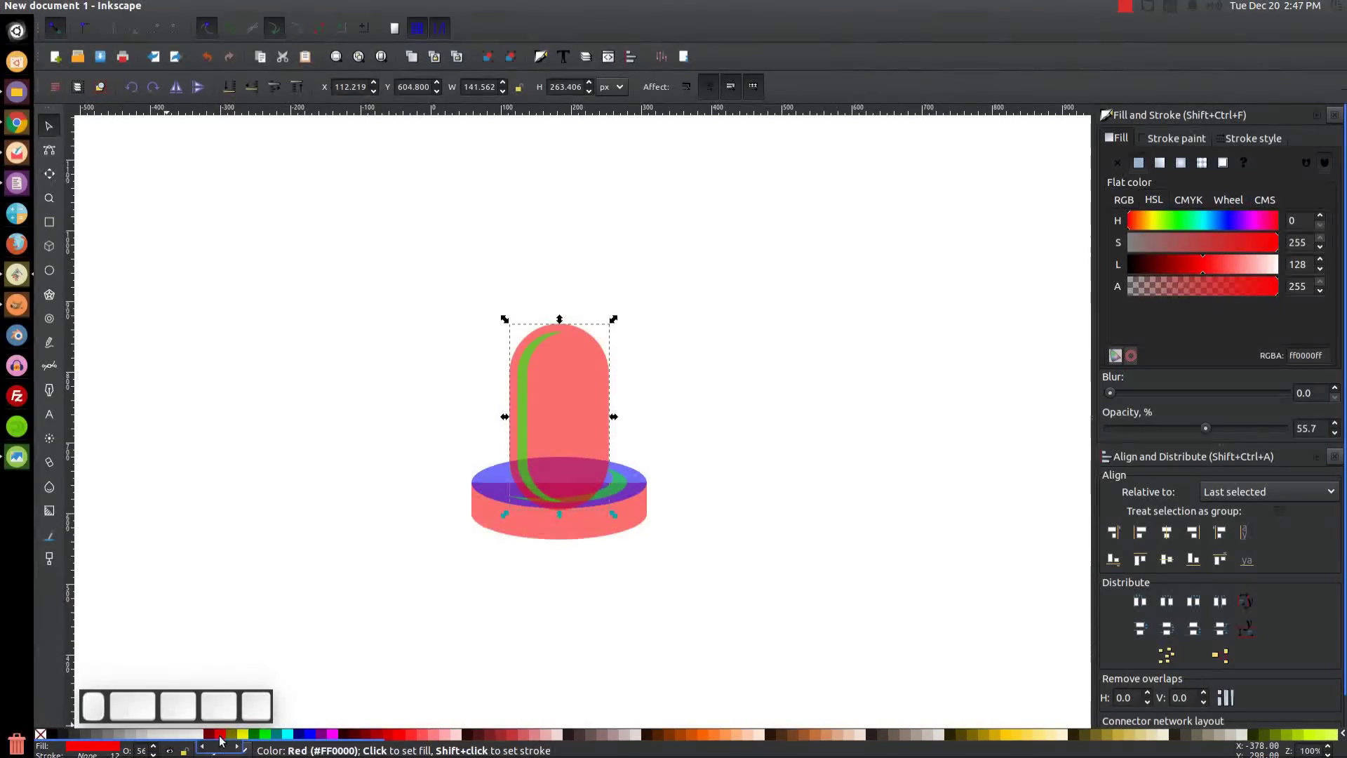
click(312, 734)
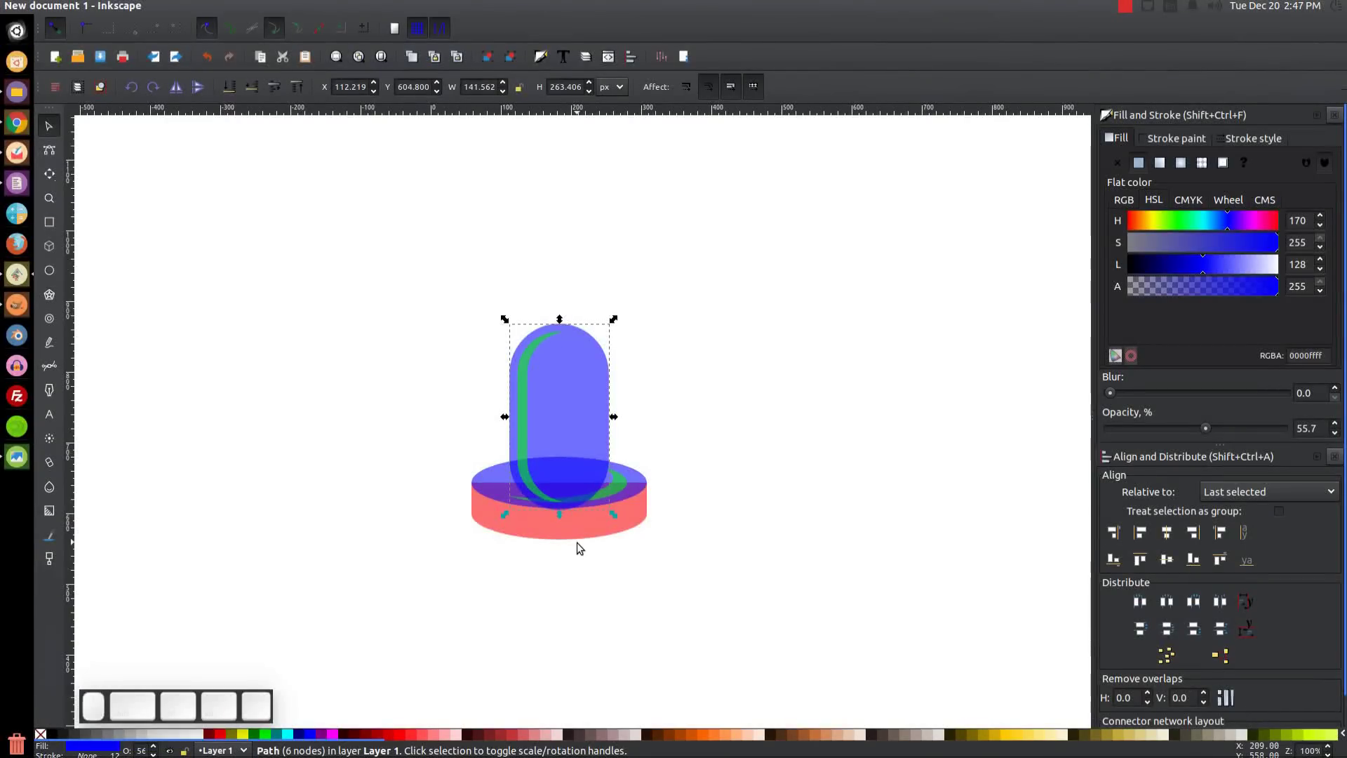
Draw a rectangle with square corners, about 197 × 49 px, covering the lower tip of the blue bulb
ctrl+scroll(576, 541, up, 3)
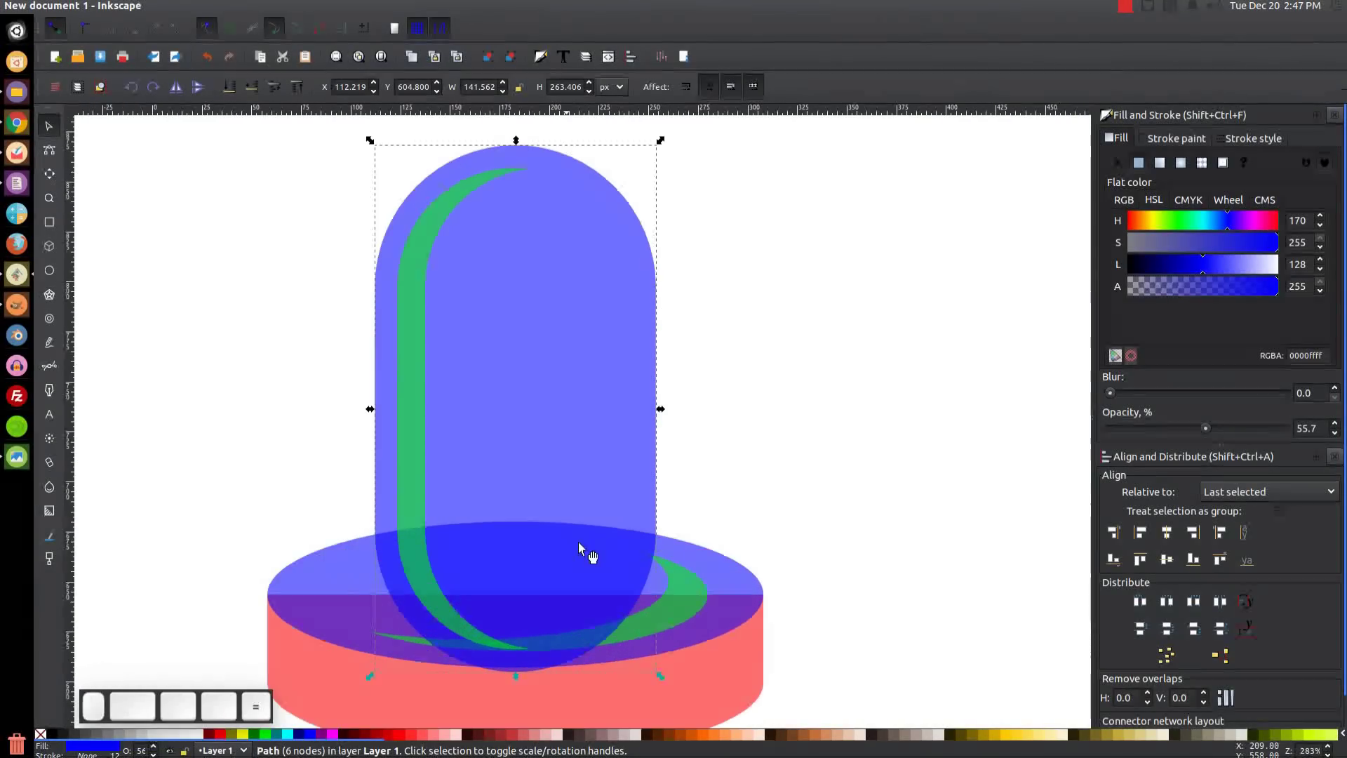
scroll(493, 512, up, 1)
ctrl+scroll(470, 492, up, 2)
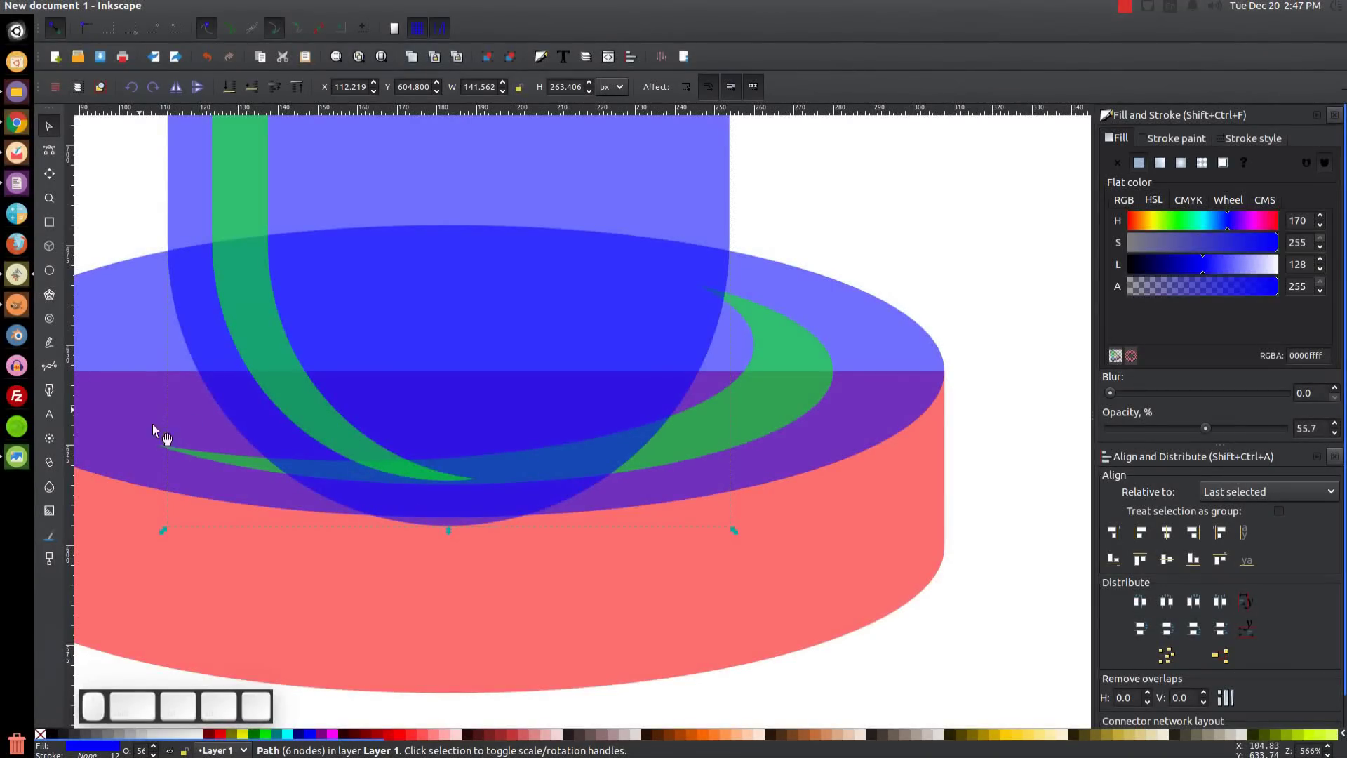
scroll(490, 457, down, 3)
scroll(490, 456, left, 3)
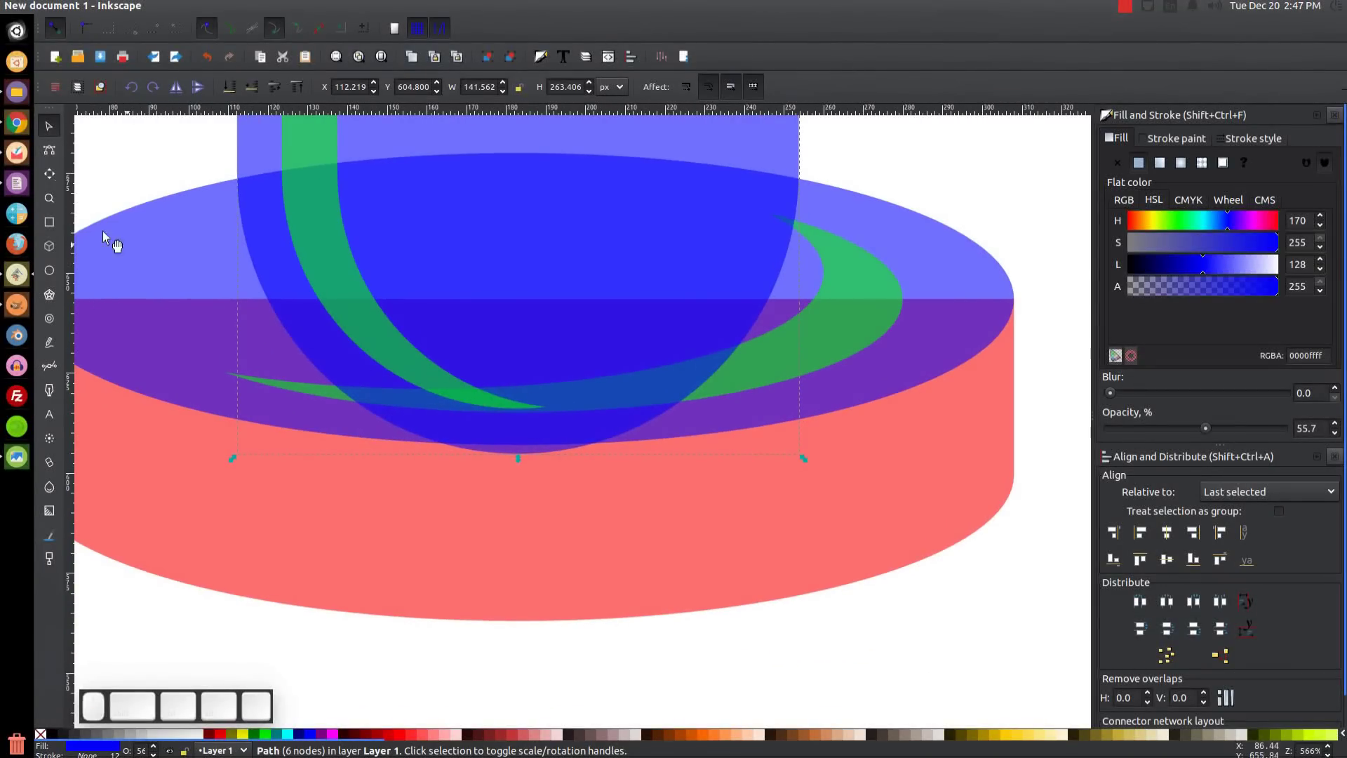
click(49, 223)
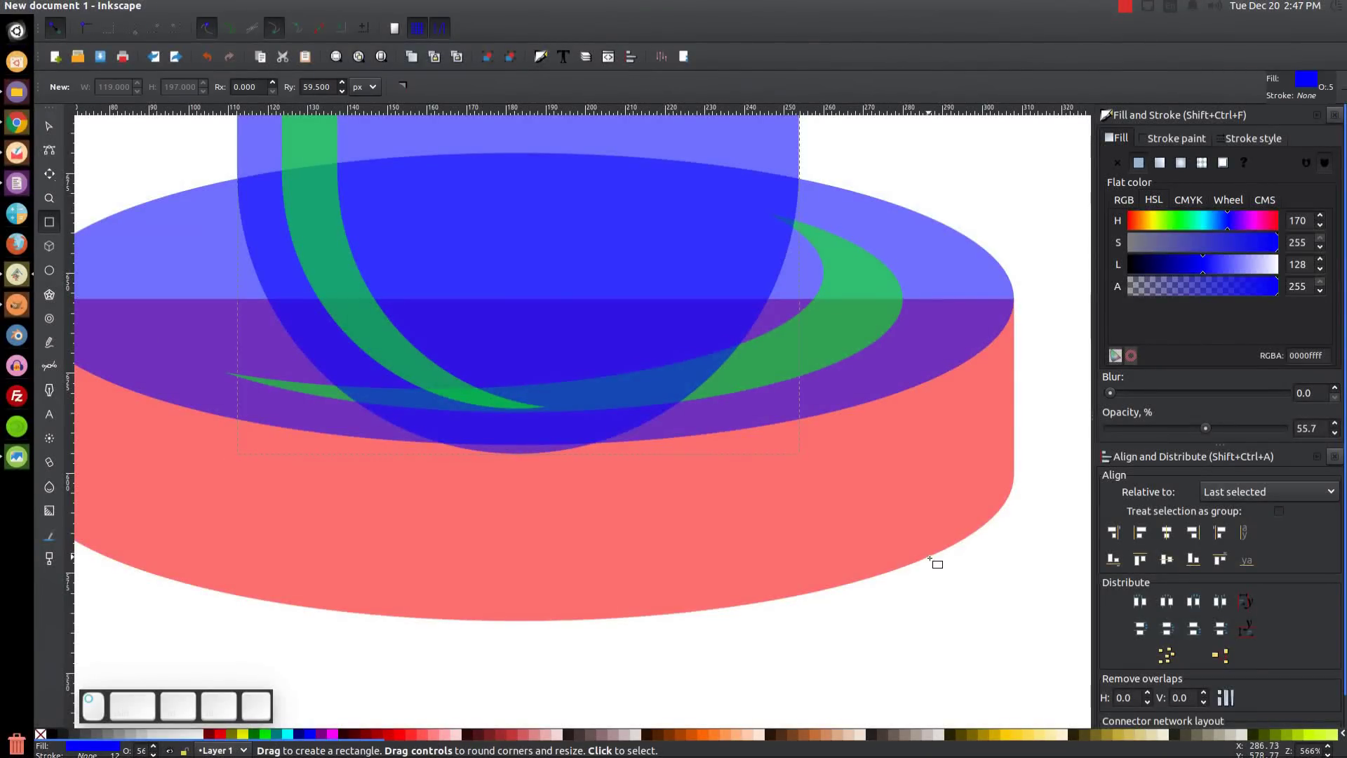
drag(930, 558, 147, 362)
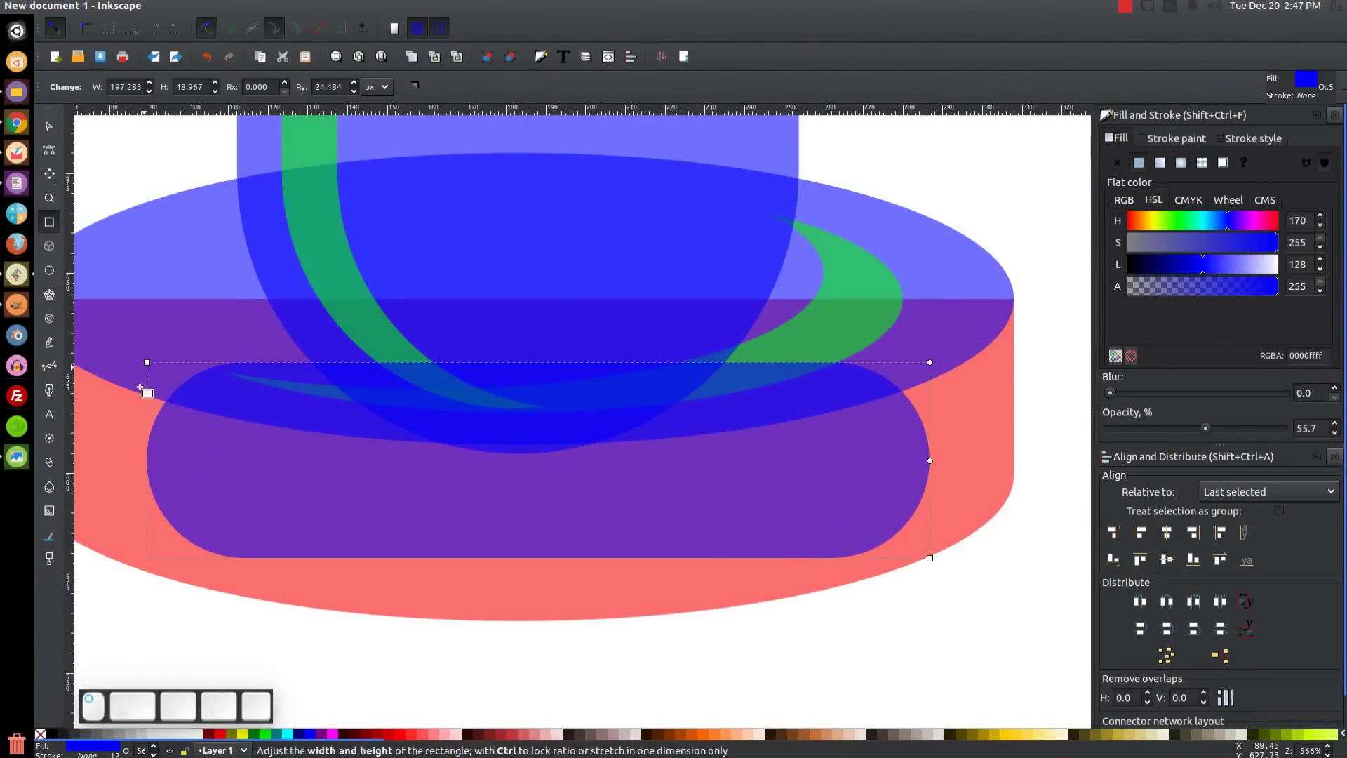
click(413, 87)
click(49, 126)
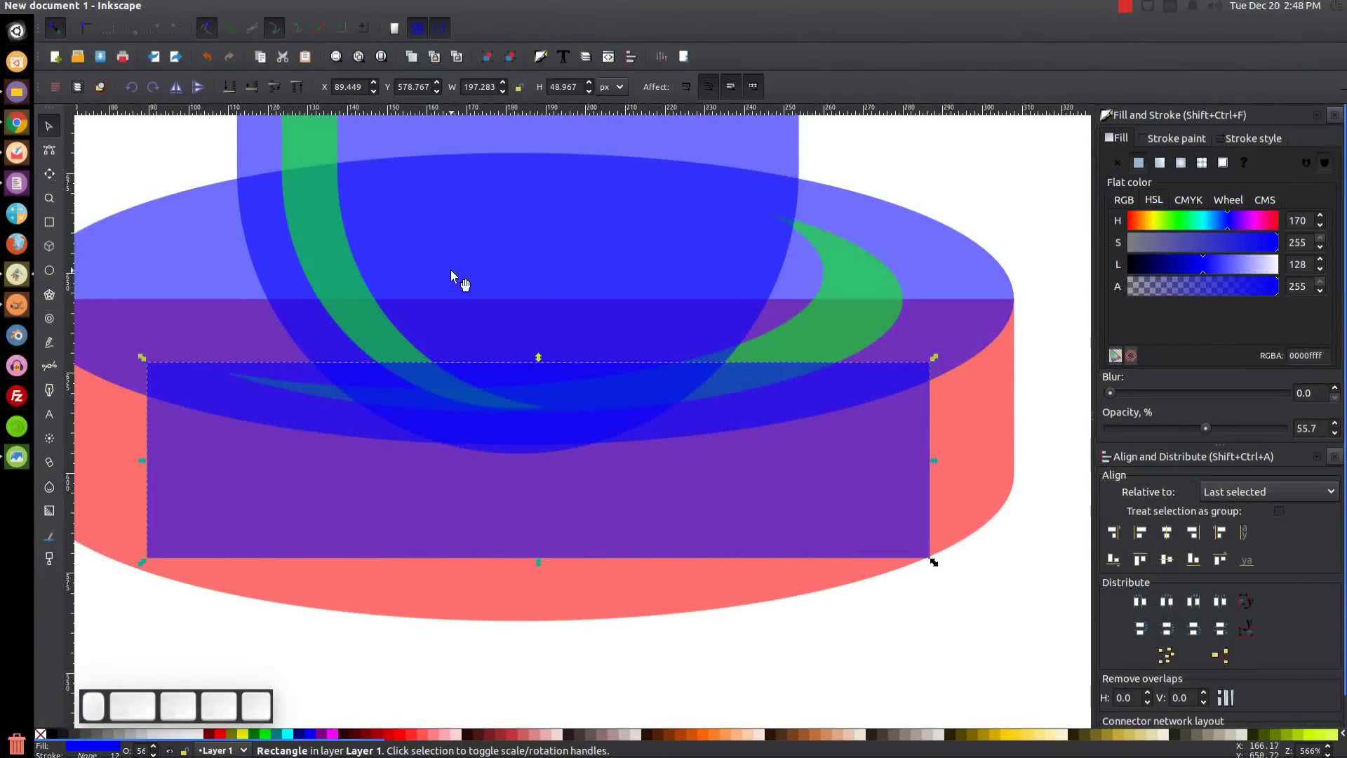
Subtract the rectangle from the outer blue bulb shape to cut its rounded base off flat
scroll(450, 271, up, 4)
scroll(470, 385, left, 1)
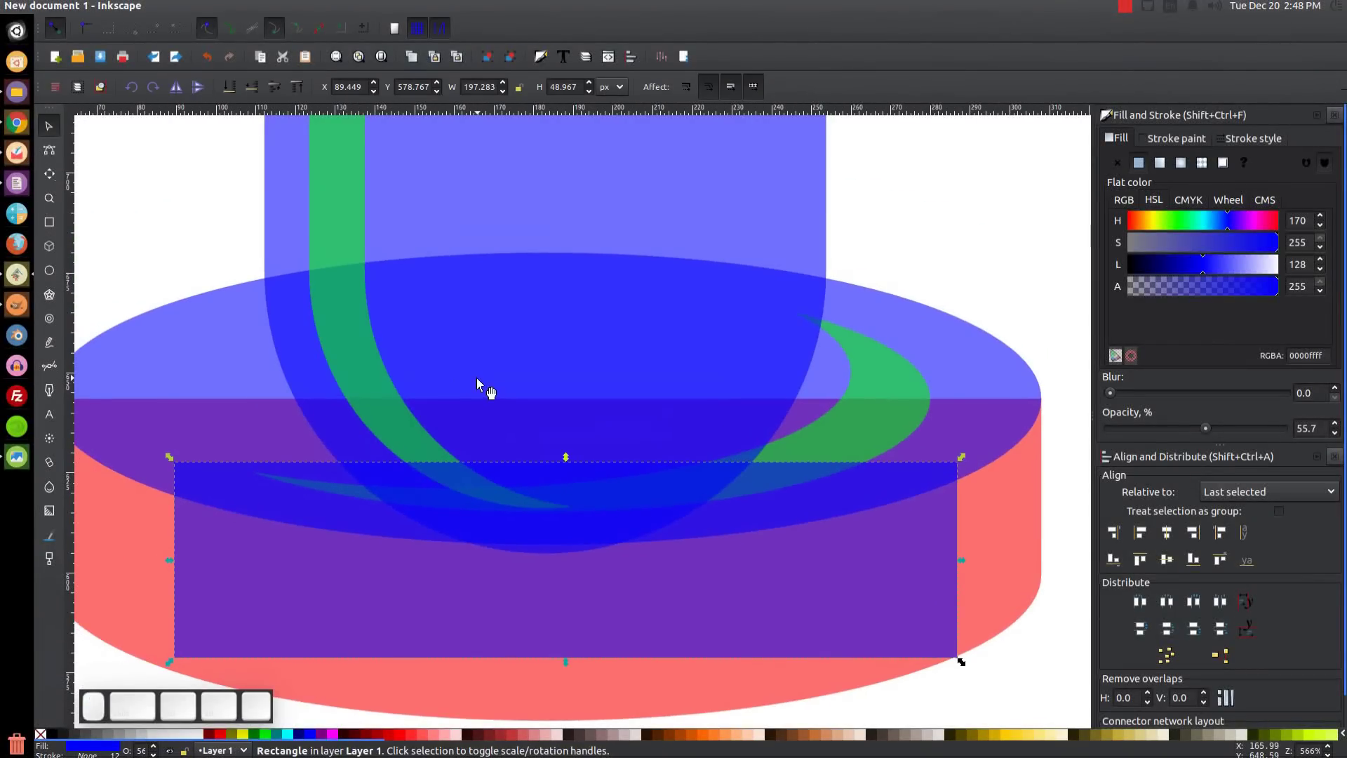
shift+click(492, 157)
click(229, 6)
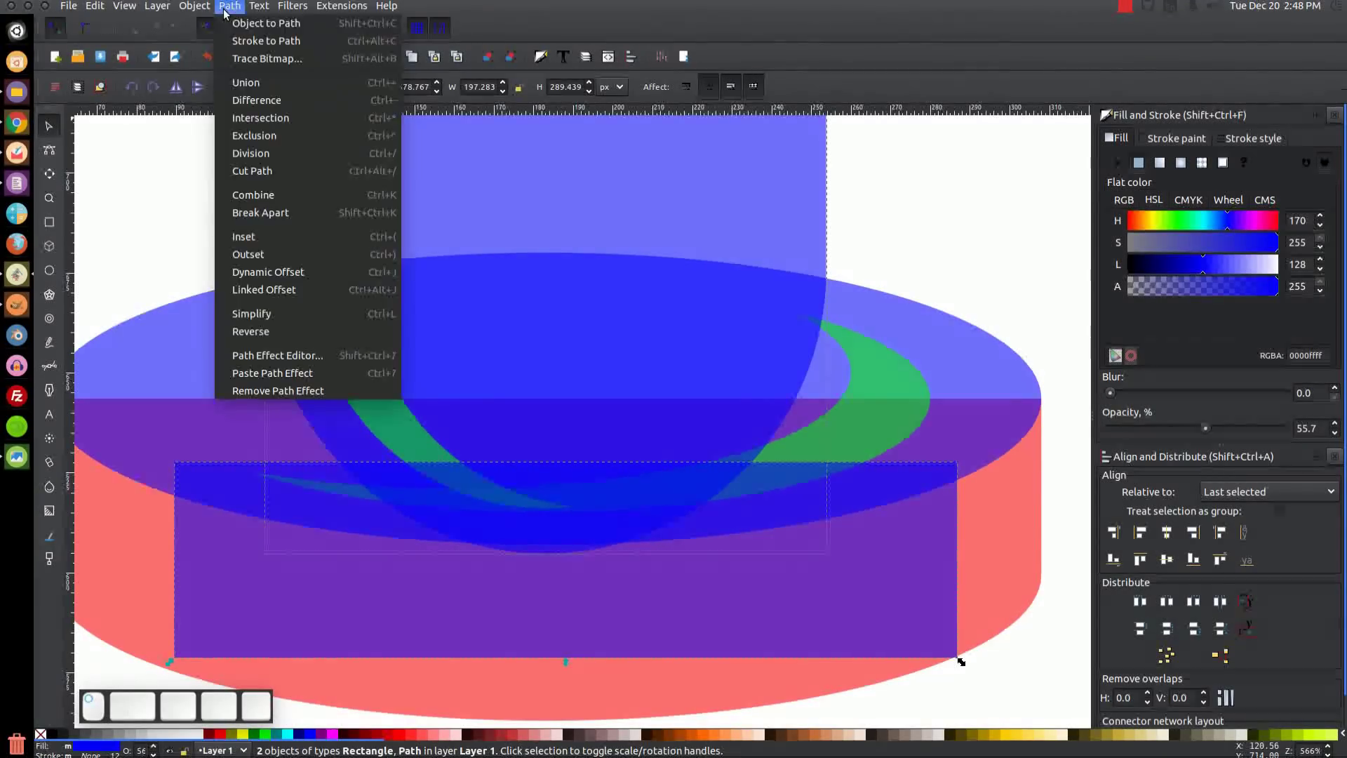
click(255, 103)
Unite the trimmed blue bulb shape with the blue collar ellipse into a single path
scroll(418, 351, up, 1)
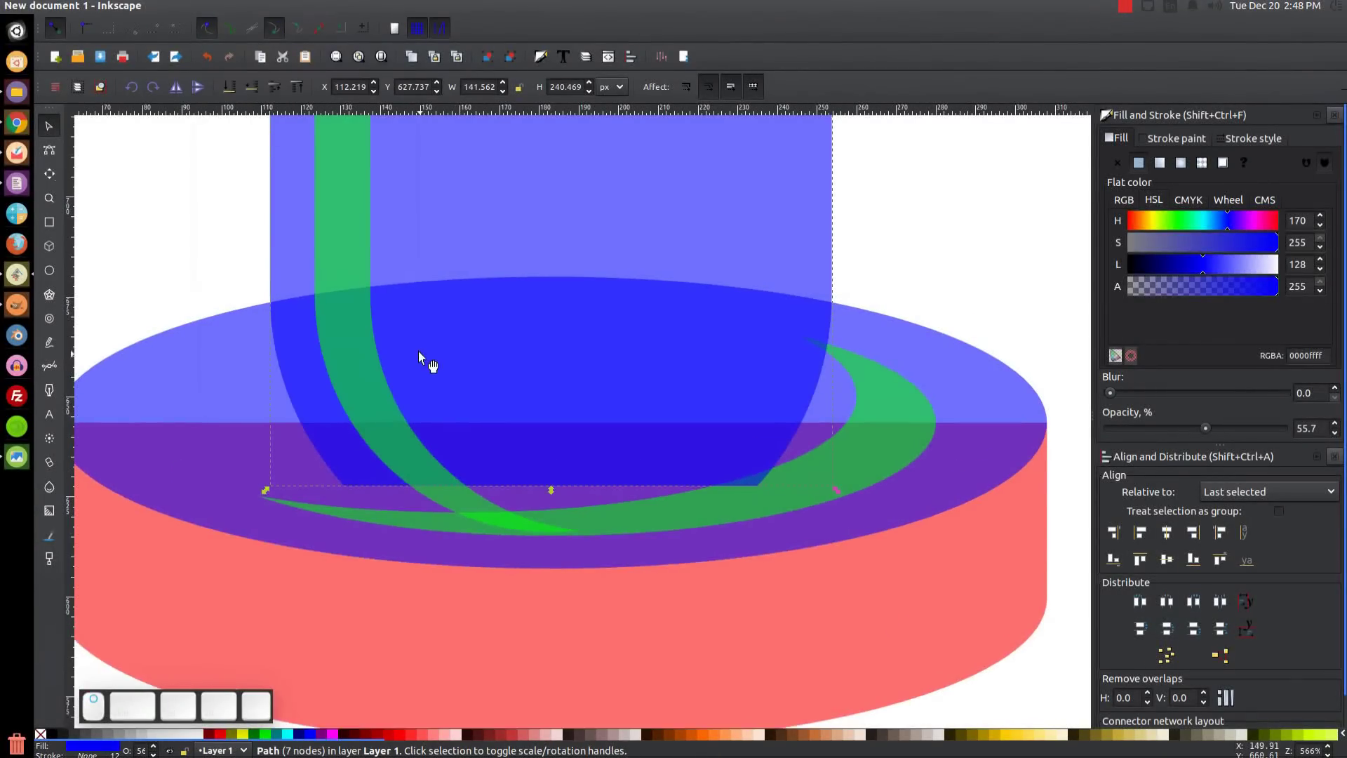
scroll(466, 421, down, 2)
scroll(515, 490, left, 1)
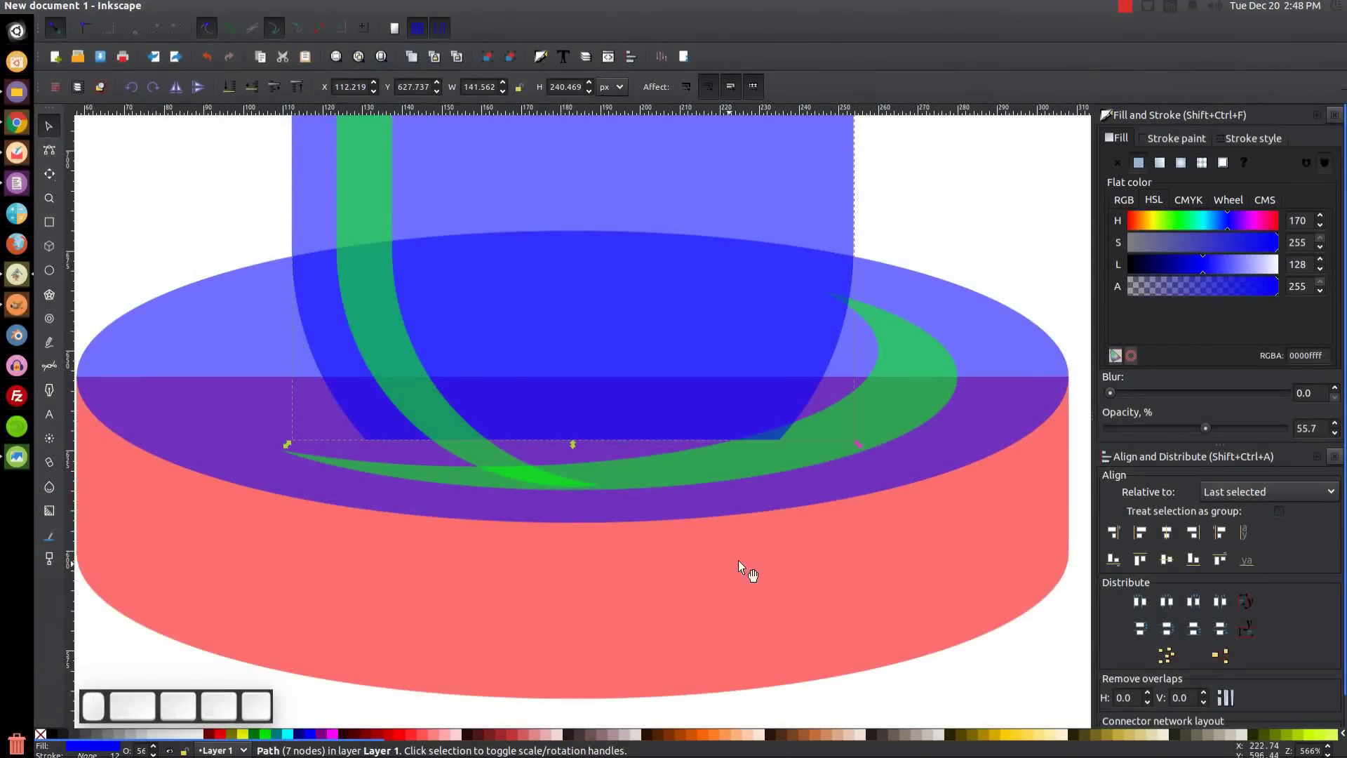
scroll(550, 491, up, 3)
scroll(540, 523, right, 1)
scroll(417, 515, down, 1)
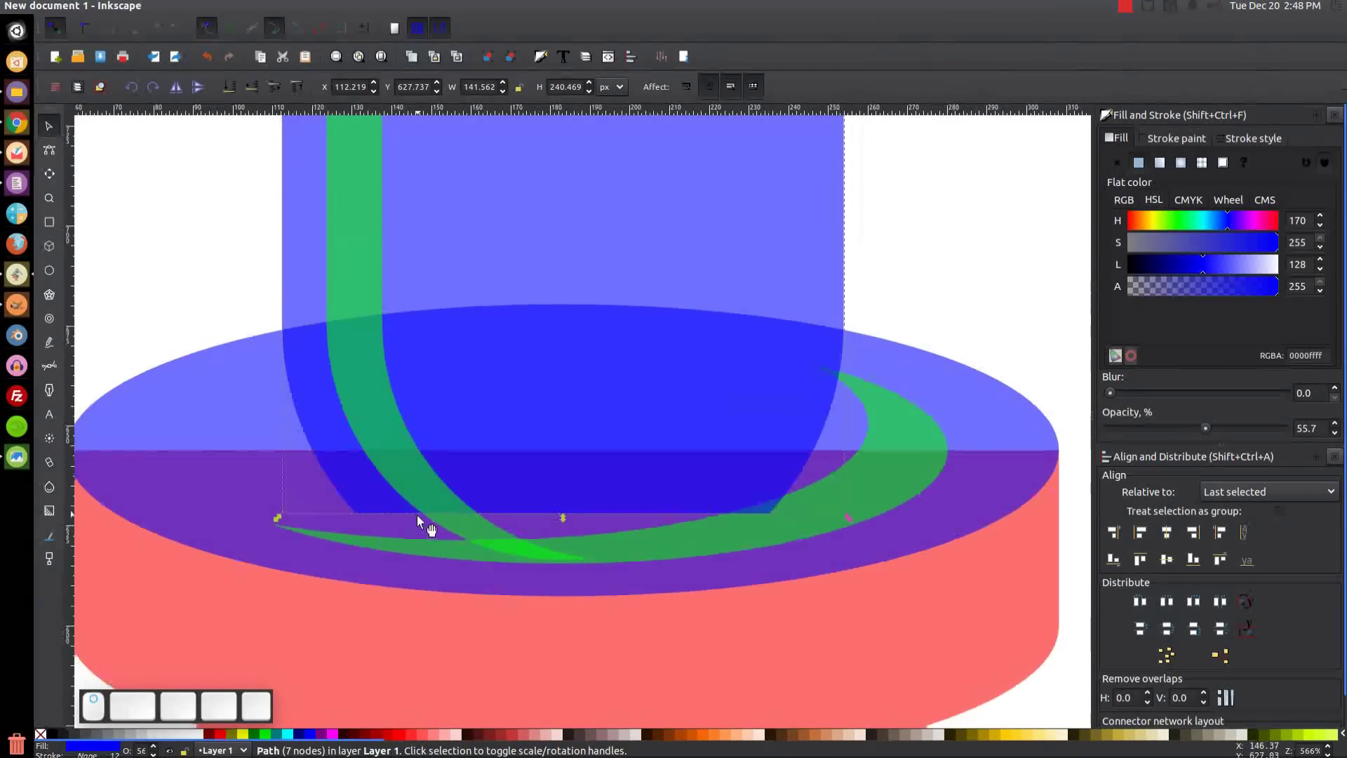
scroll(420, 507, left, 1)
key(1)
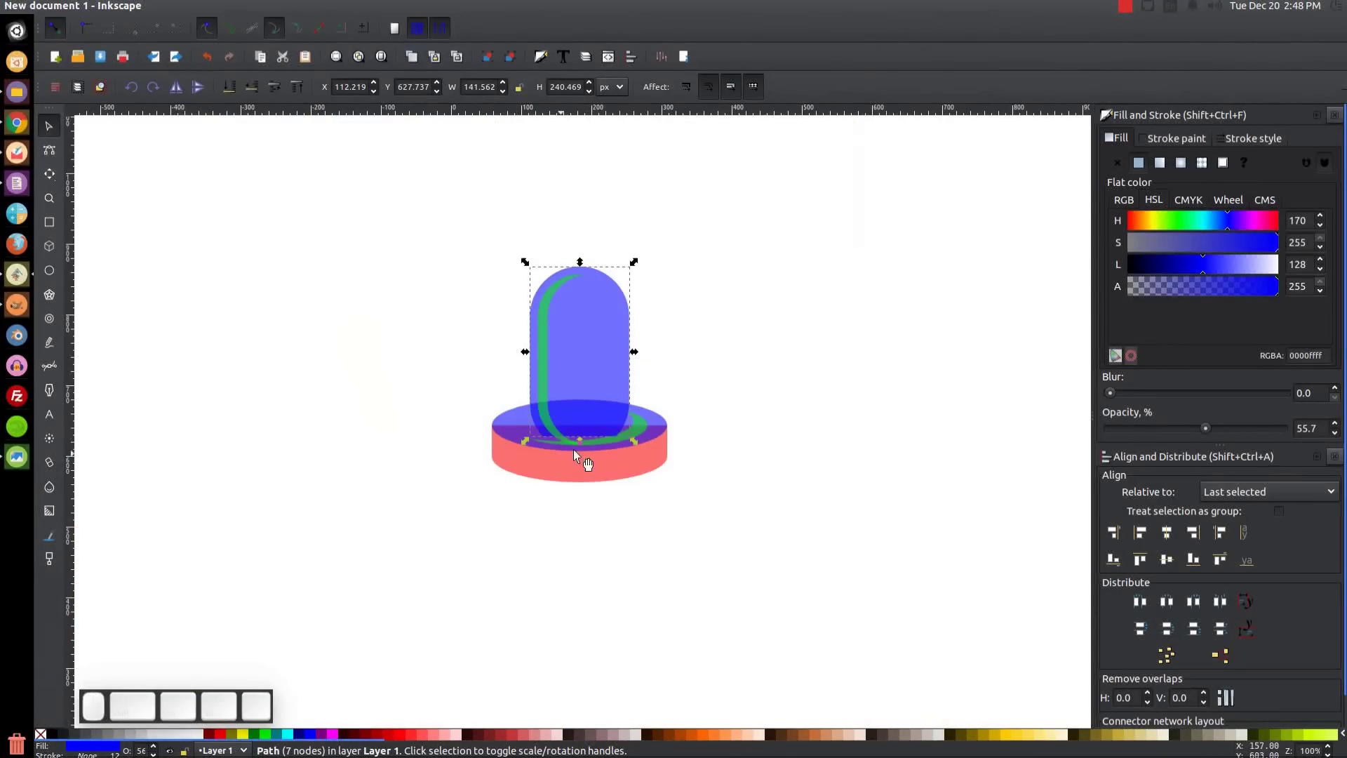
key(shift)
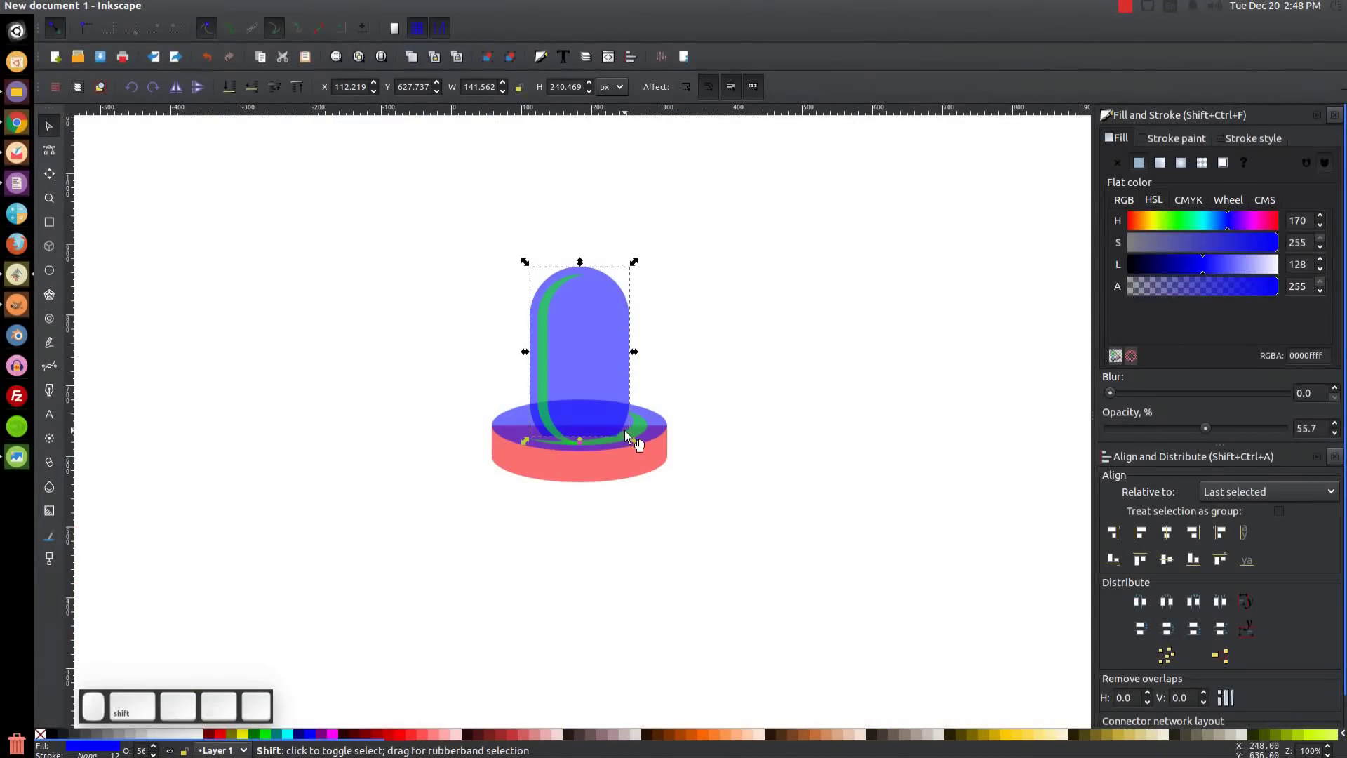
shift+click(654, 409)
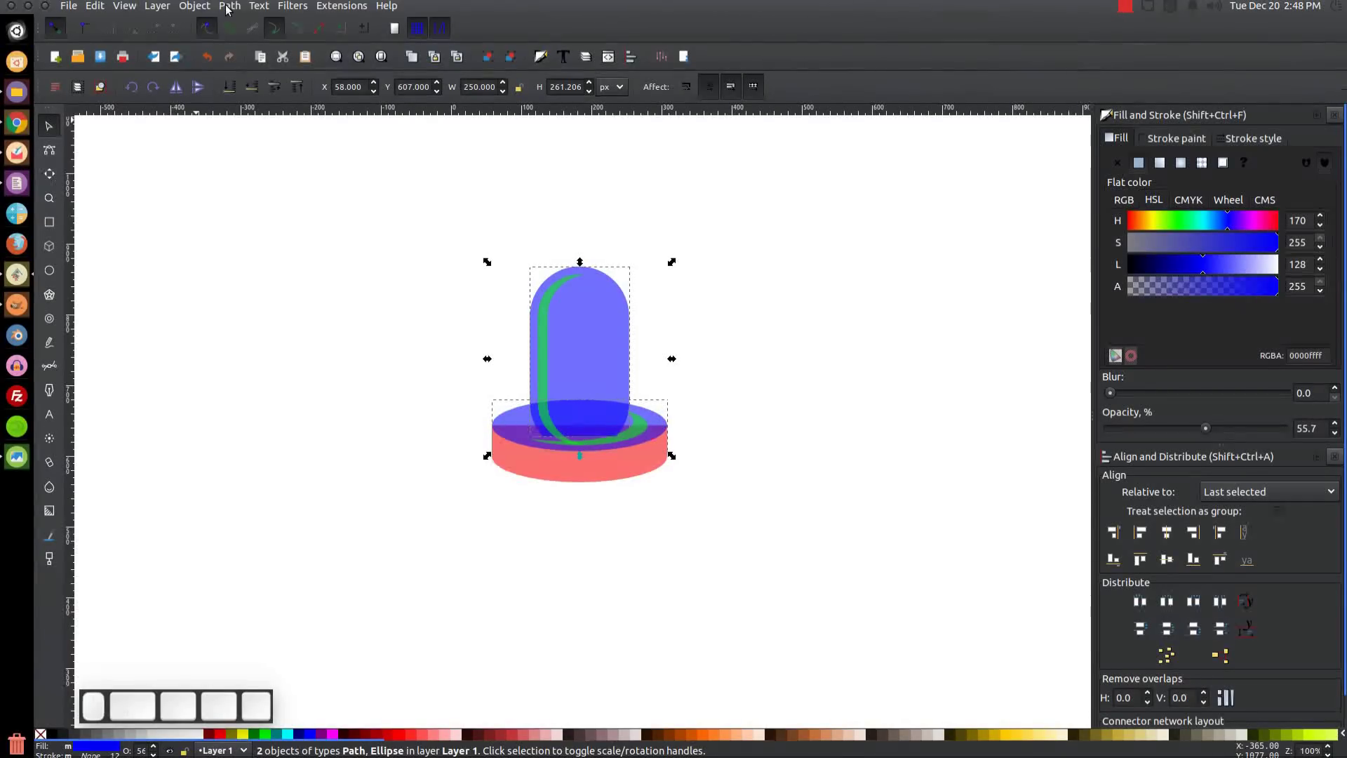
click(229, 5)
click(257, 99)
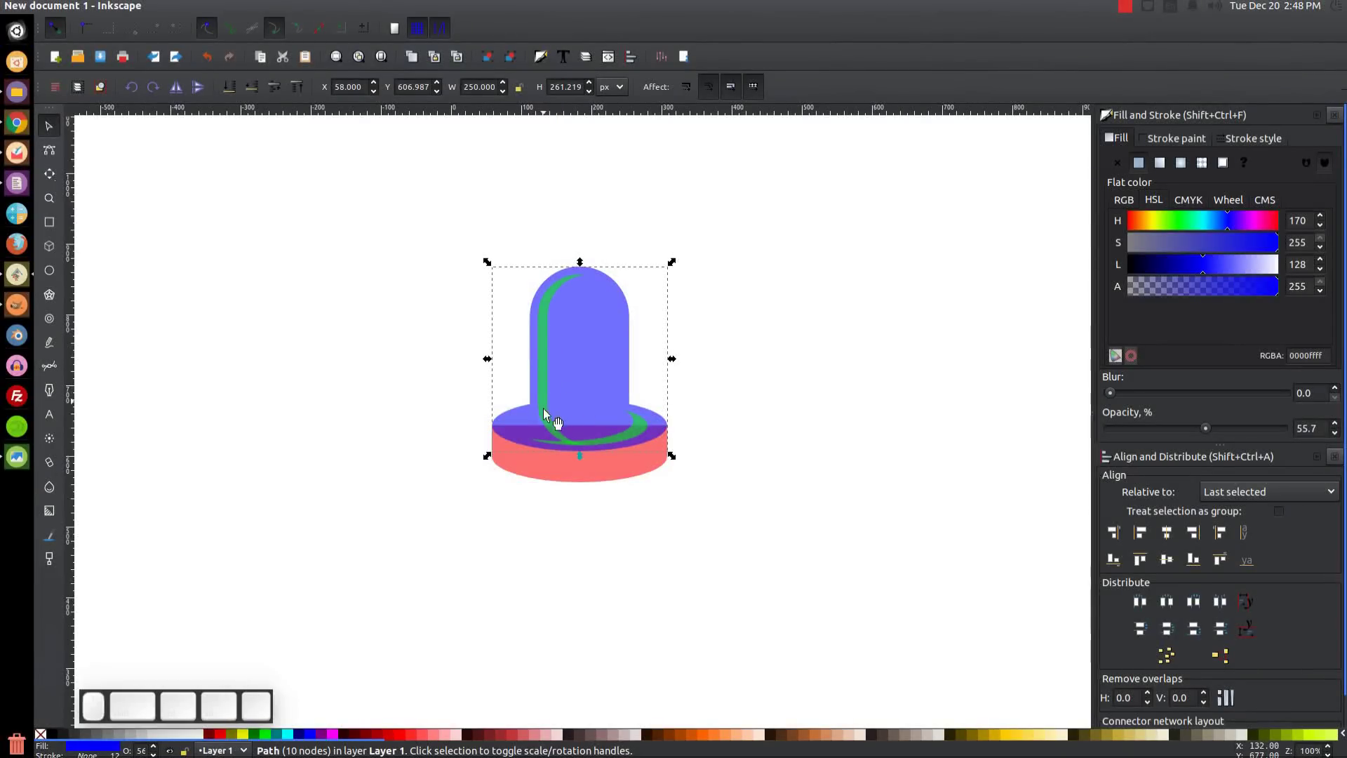
Draw a rectangle of about 290 × 151 px over the collar and subtract it from the bulb's green crescent
click(49, 222)
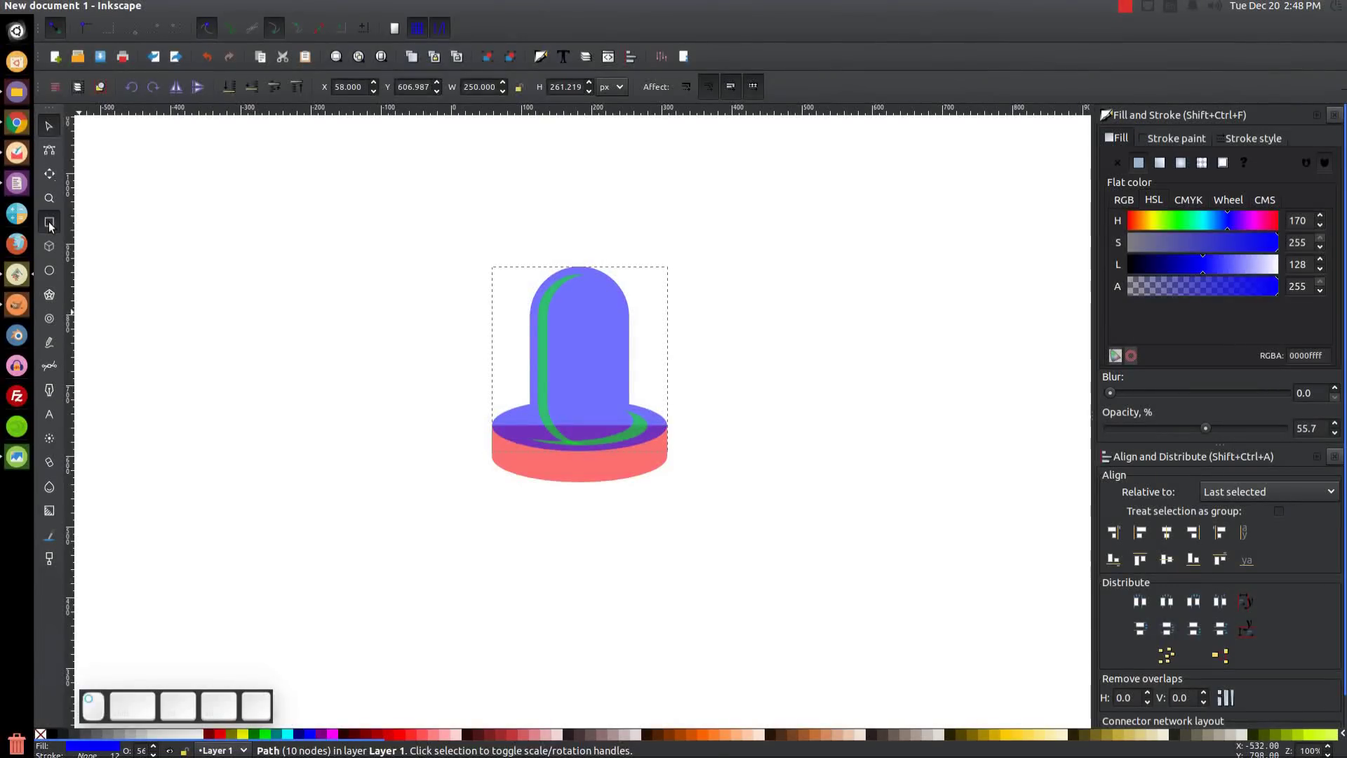
drag(669, 505, 467, 399)
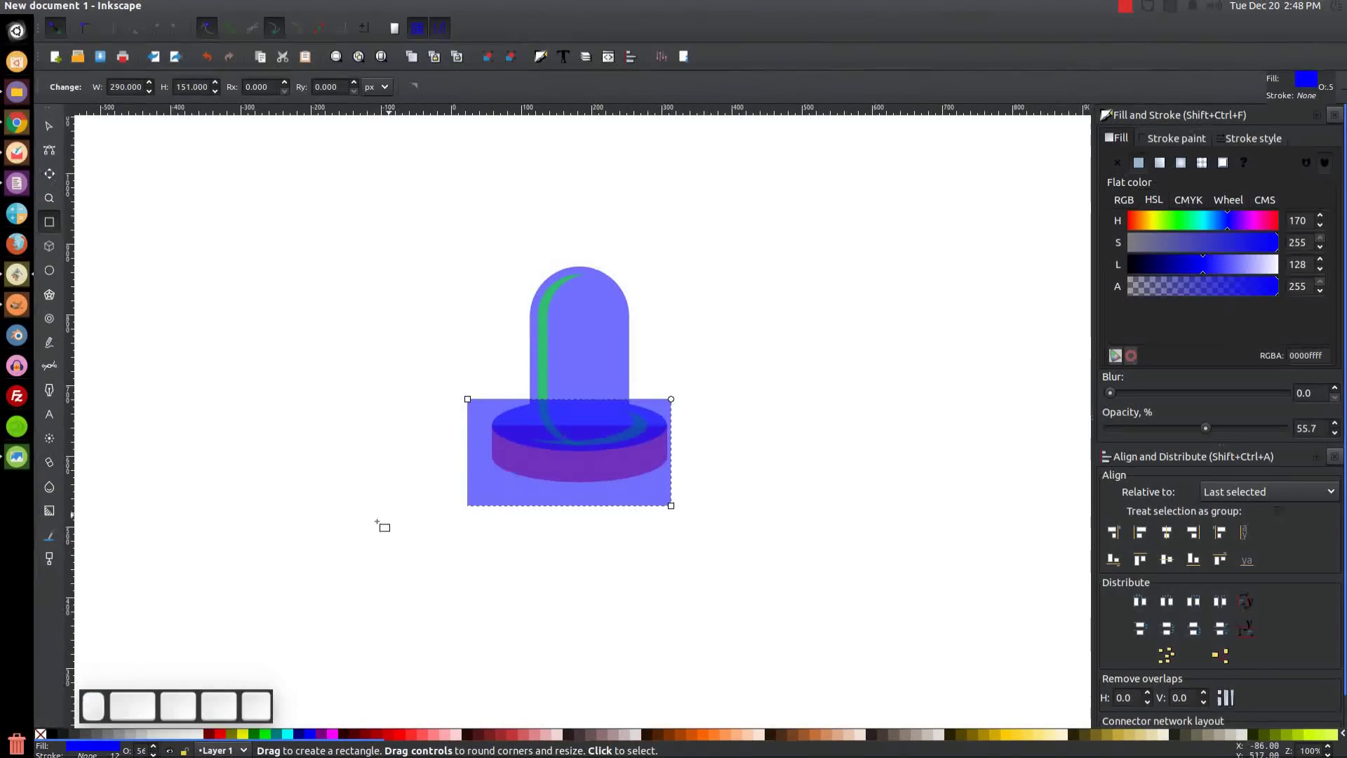
click(54, 132)
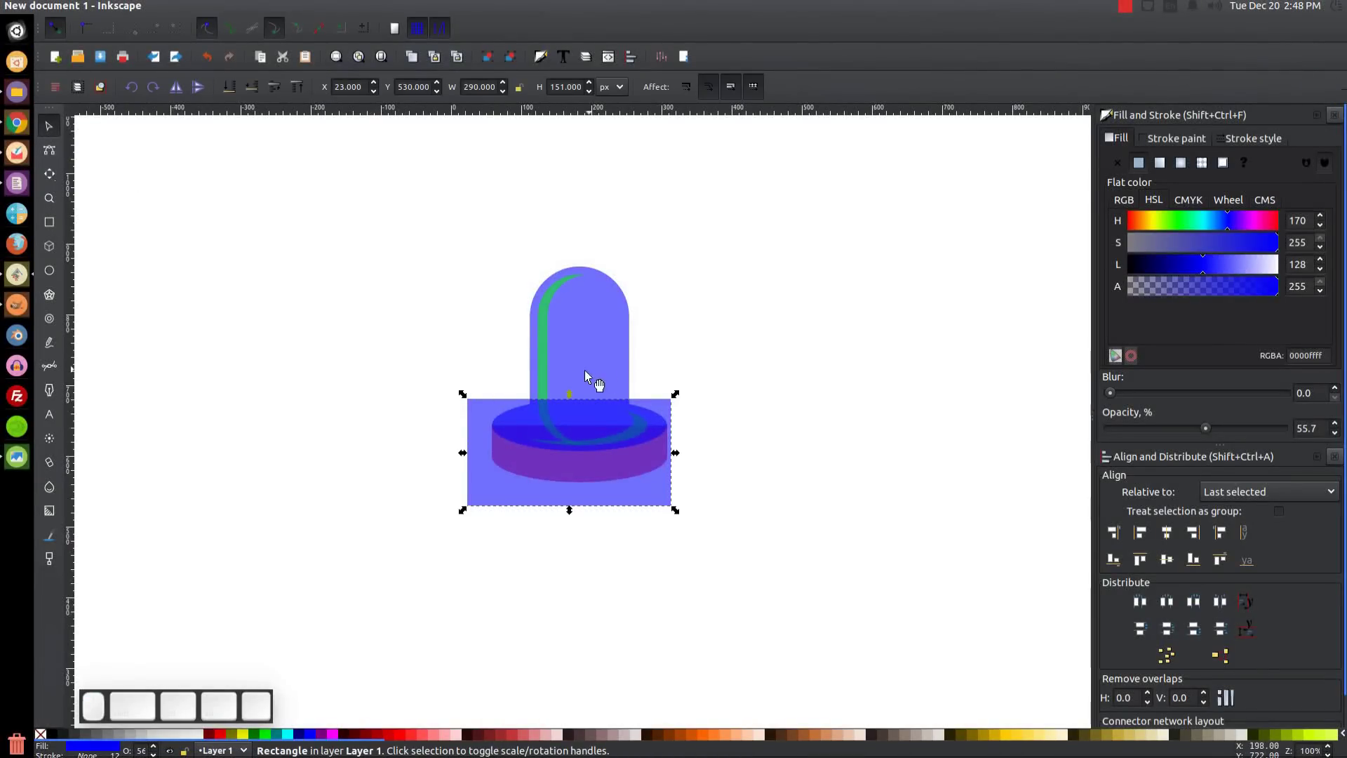
key(shift)
shift+click(543, 324)
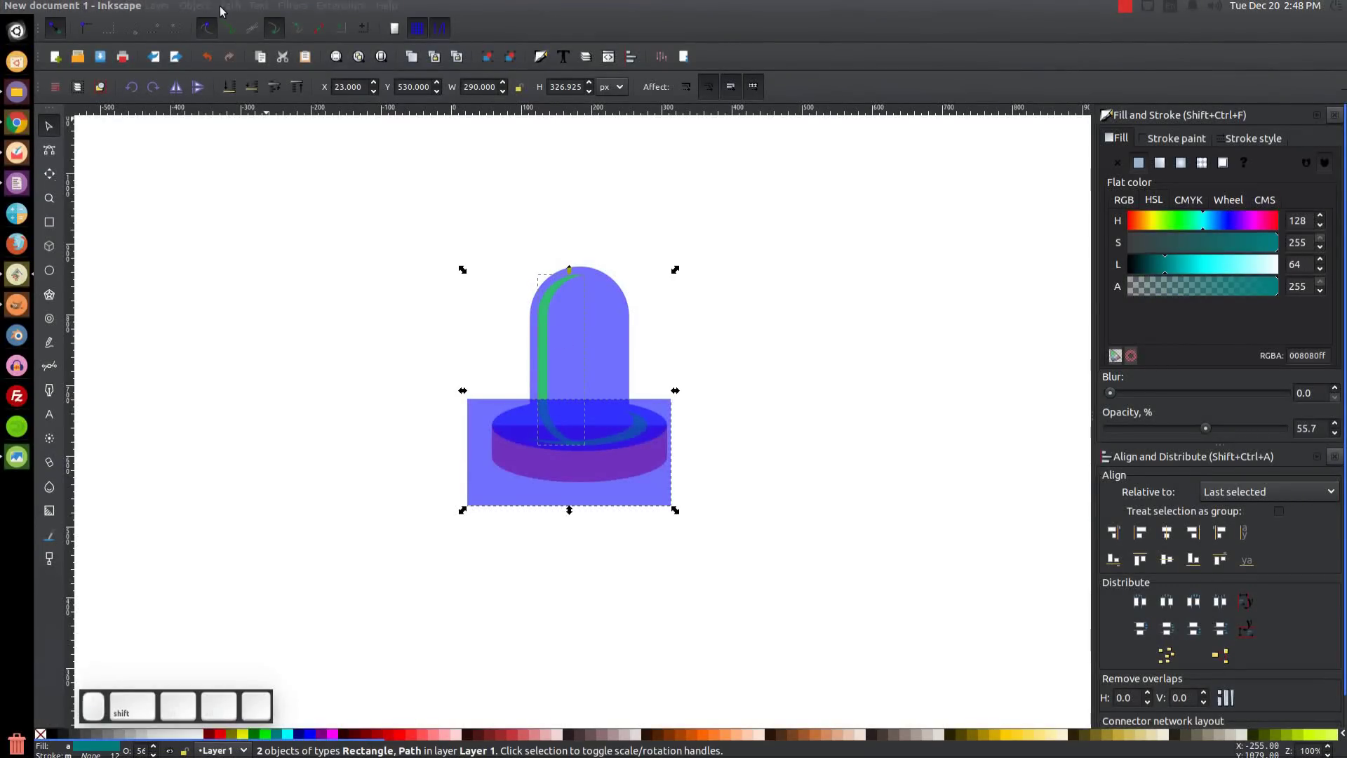
click(229, 7)
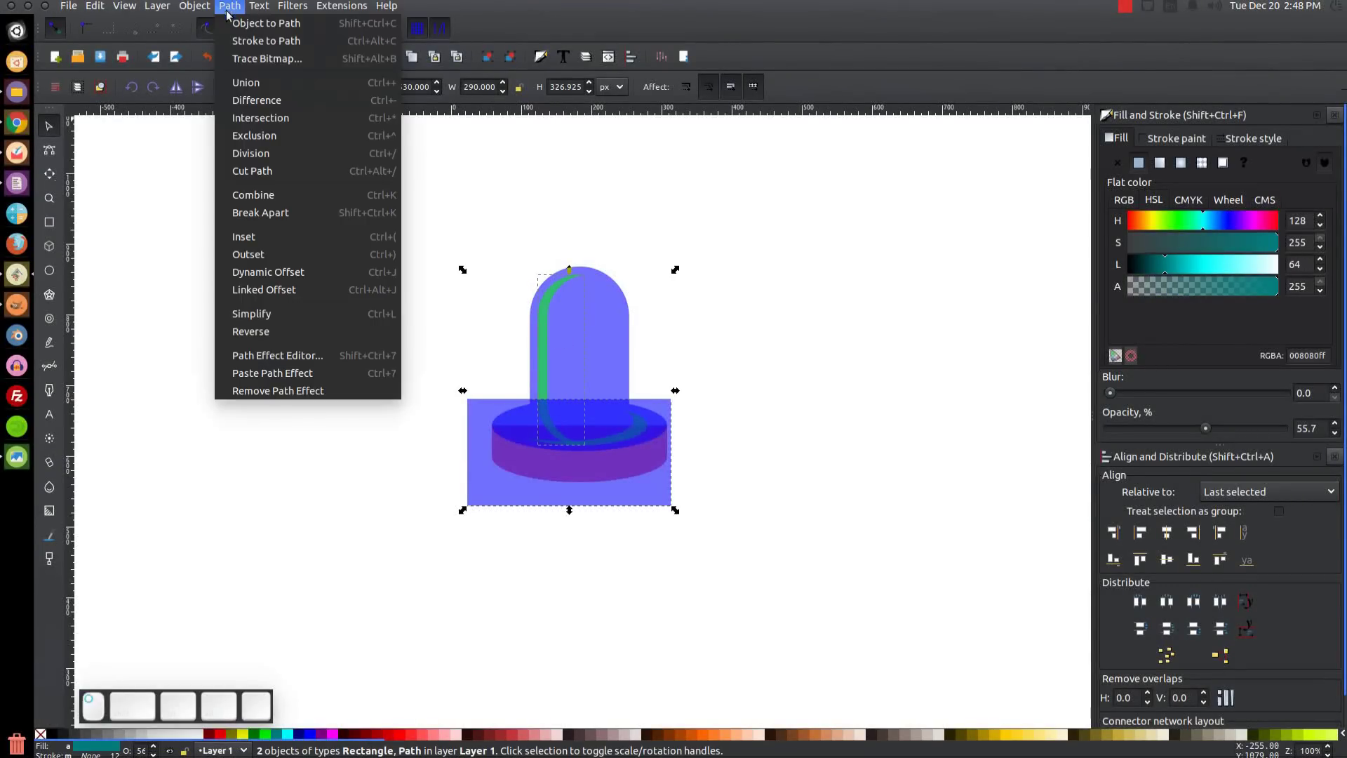
click(267, 107)
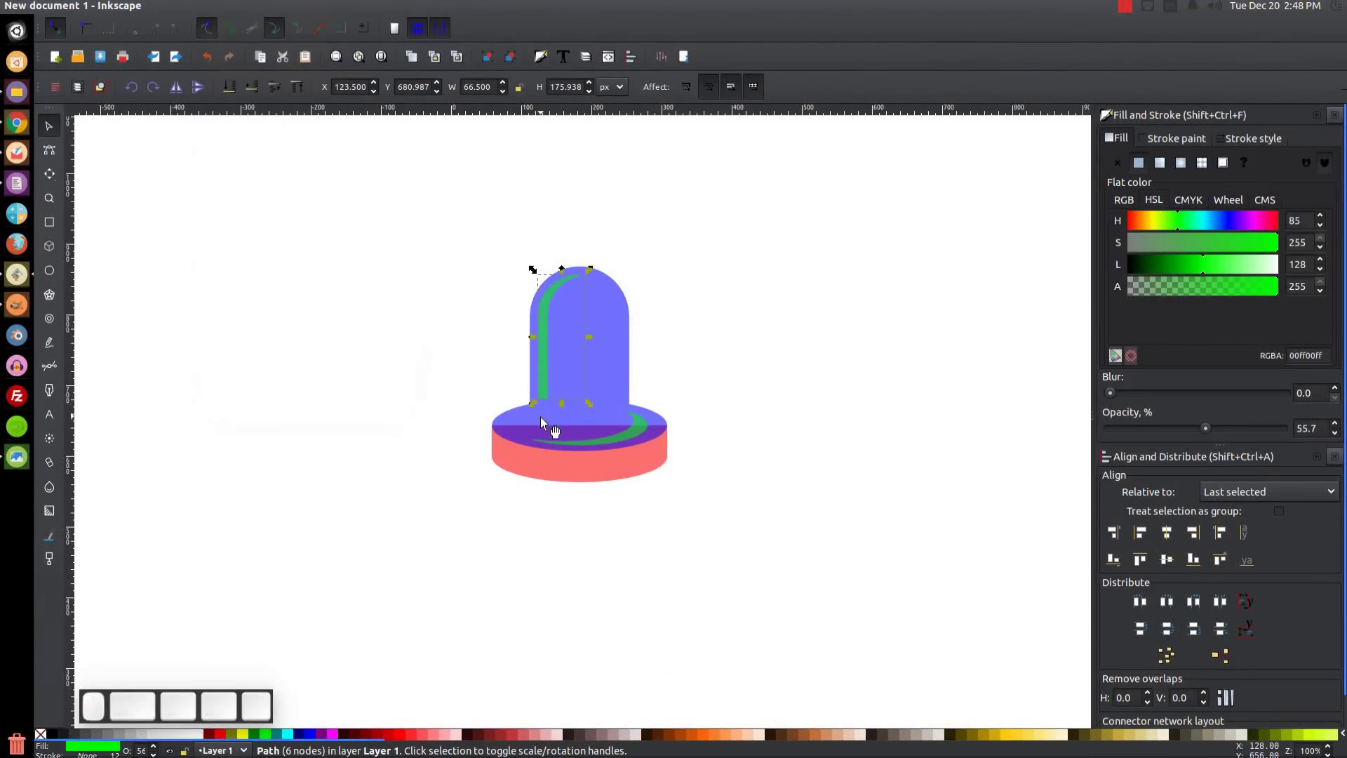
Compare the drawing with the reference image thumbnail.png in Image Viewer and select the united blue shape for a closer look
click(17, 456)
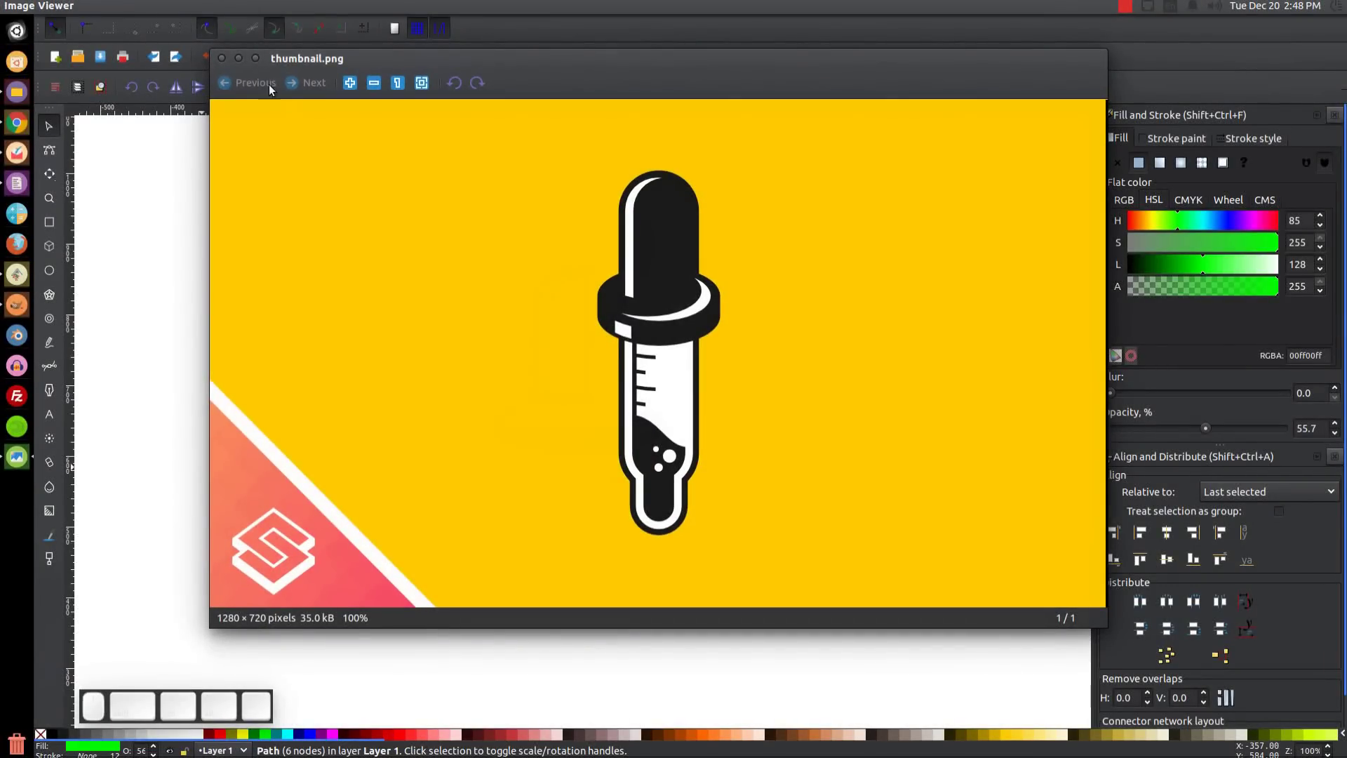
click(237, 59)
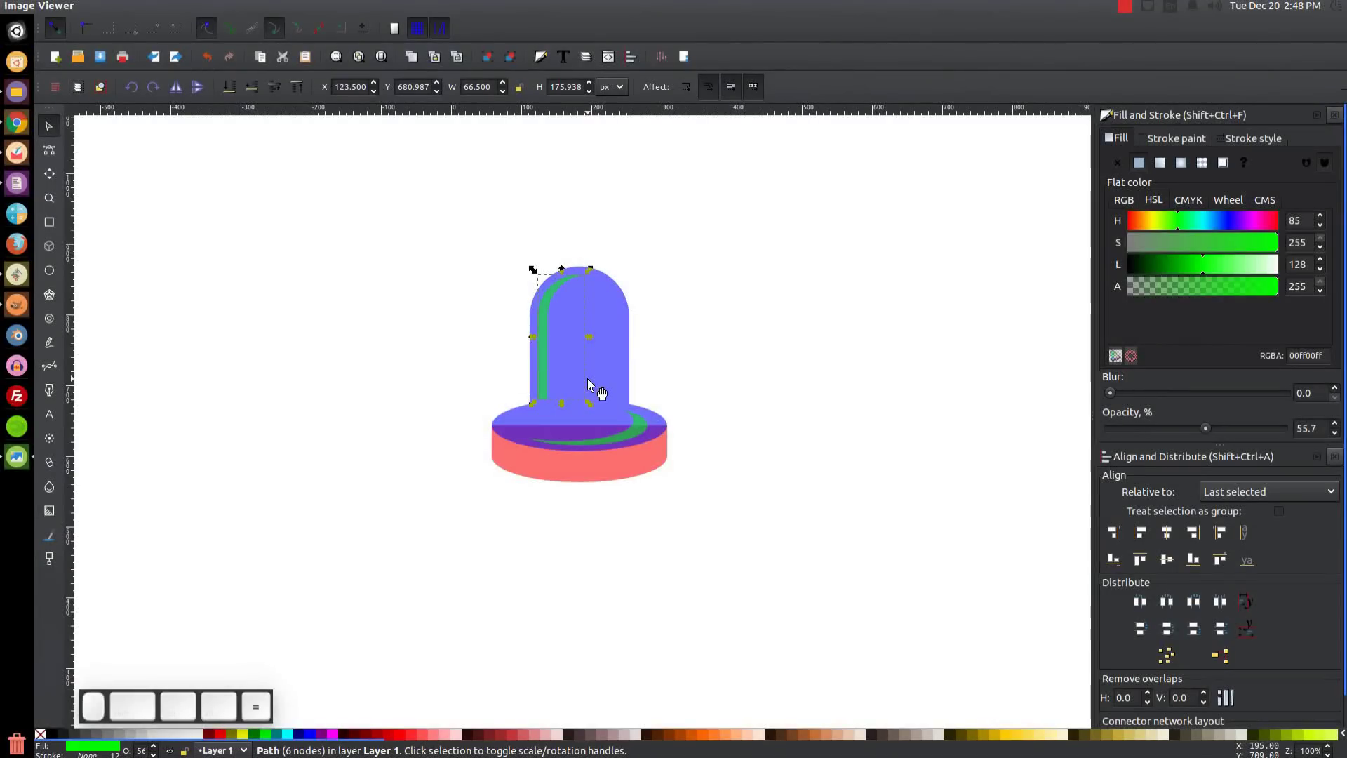
click(587, 379)
key(plus)
key(plus)
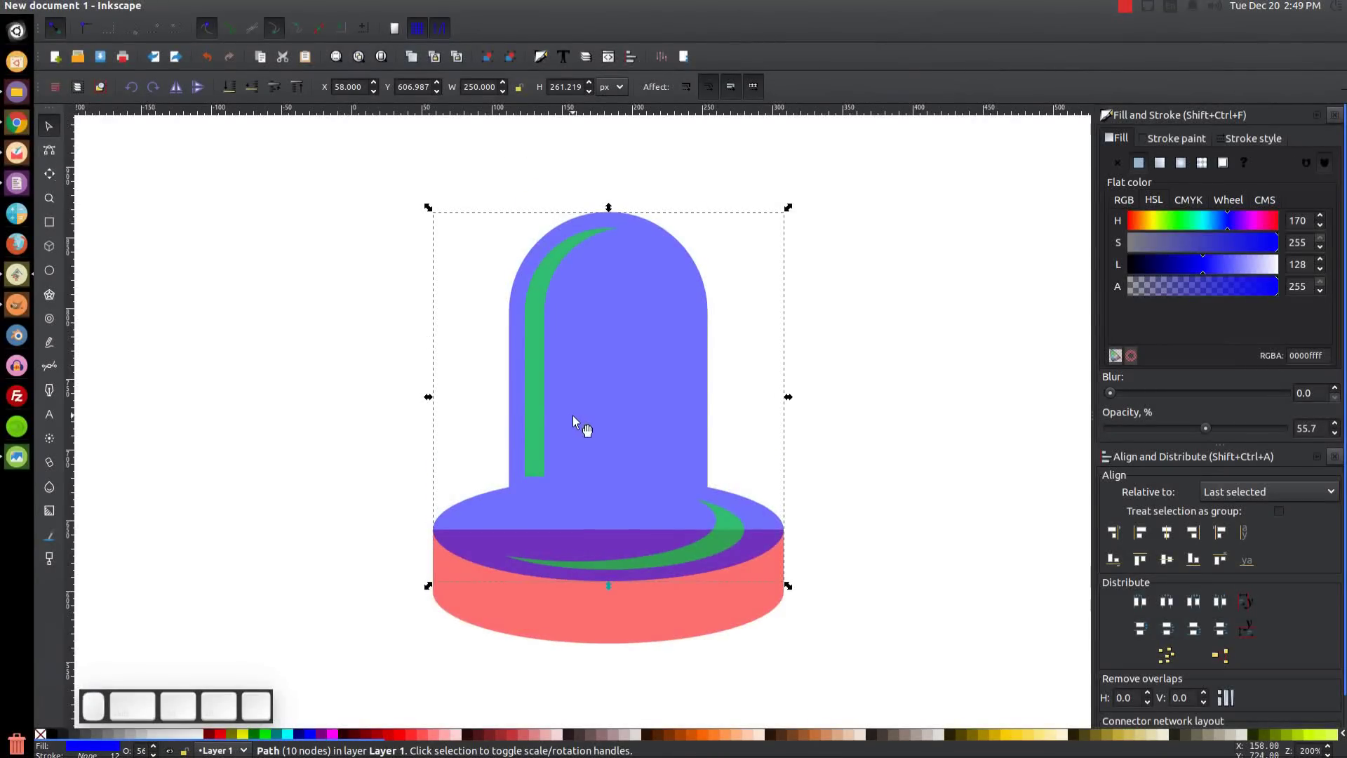
Lengthen the bulb's green highlight stripe by moving its two bottom end nodes straight down to the collar's horizontal midline
key(plus)
drag(567, 336, 550, 275)
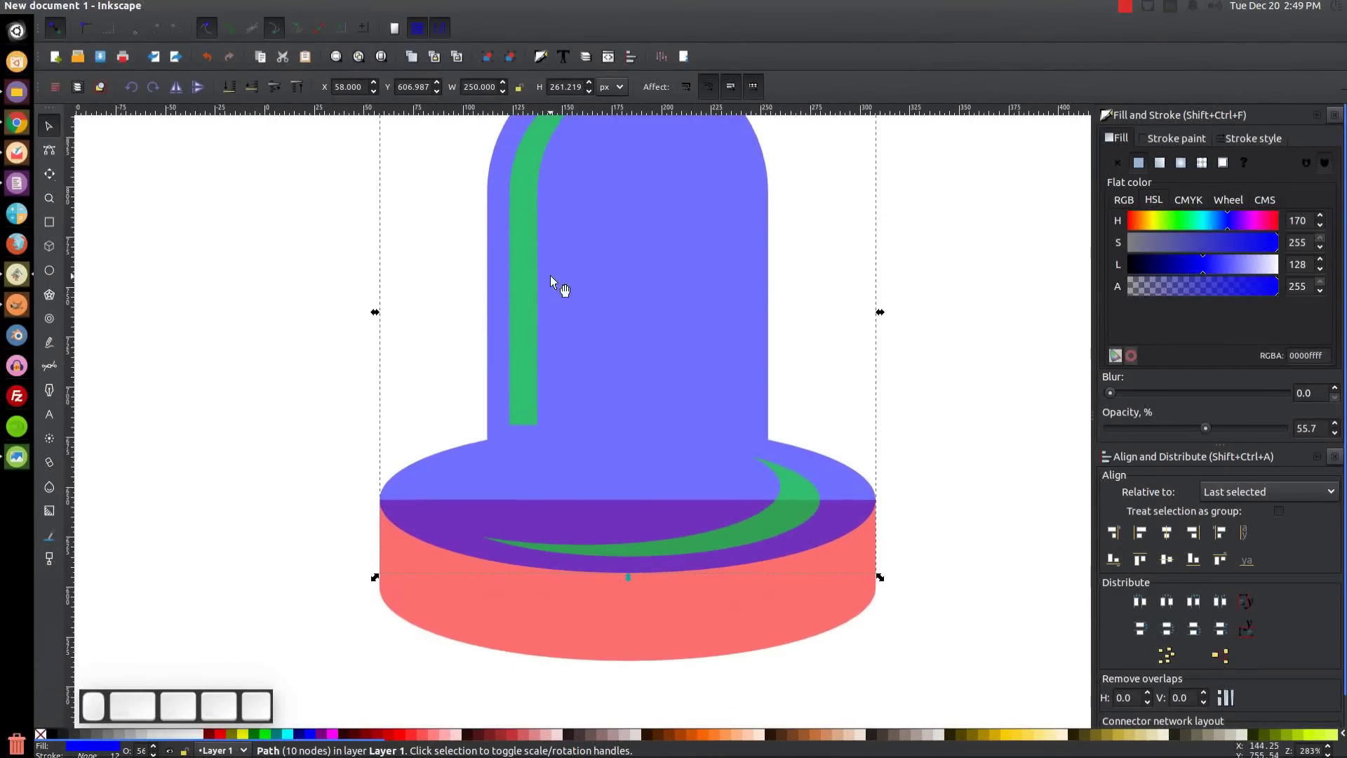
click(52, 151)
click(523, 338)
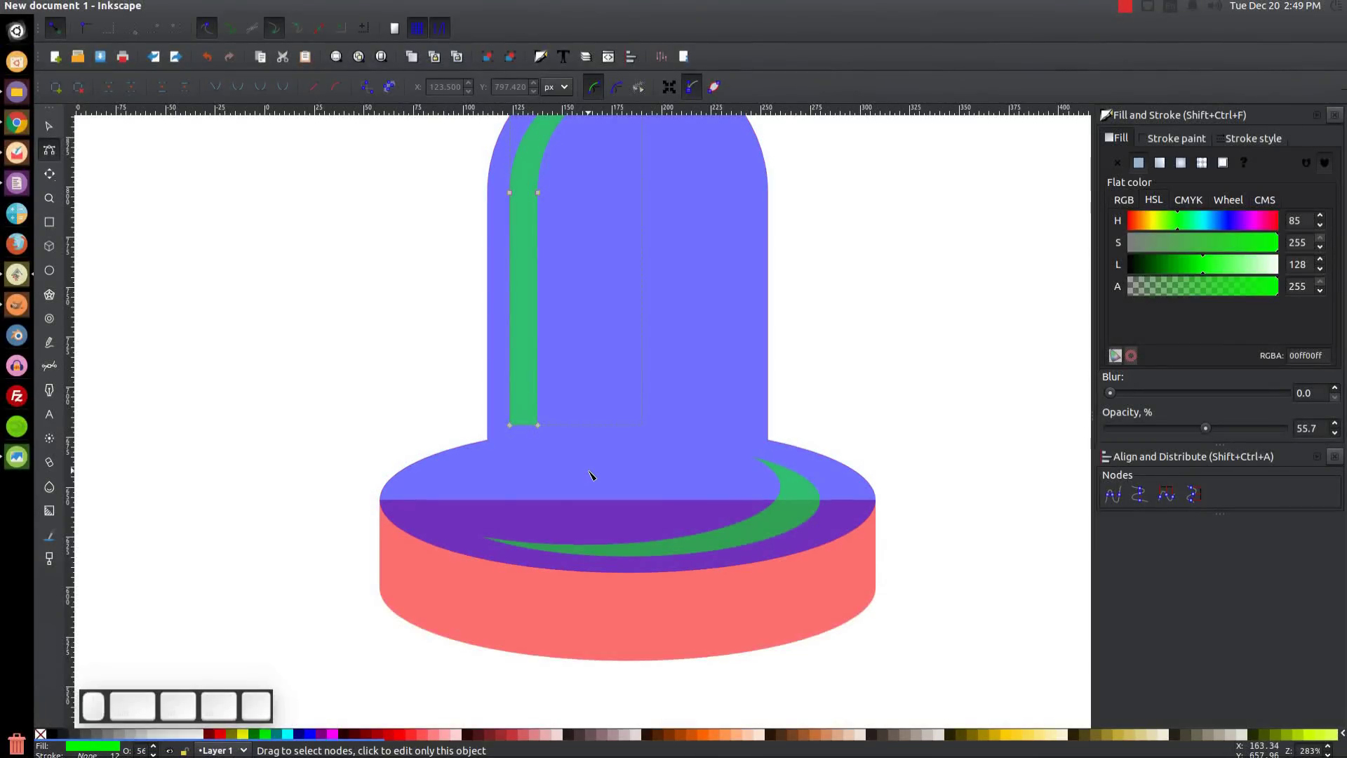
drag(590, 472, 559, 447)
drag(500, 414, 538, 499)
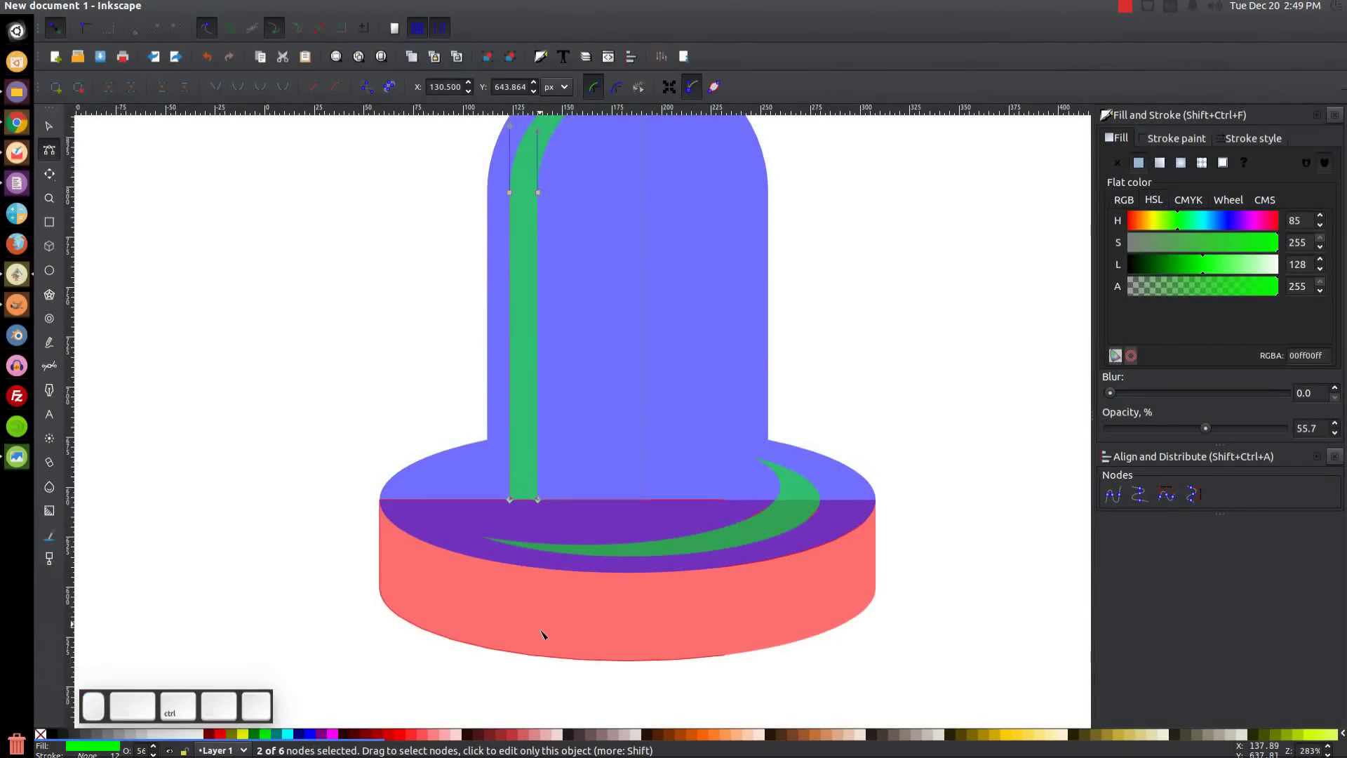
click(54, 125)
mouse_move(871, 328)
mouse_down()
mouse_move(843, 352)
mouse_move(842, 320)
mouse_move(831, 347)
mouse_up()
key(1)
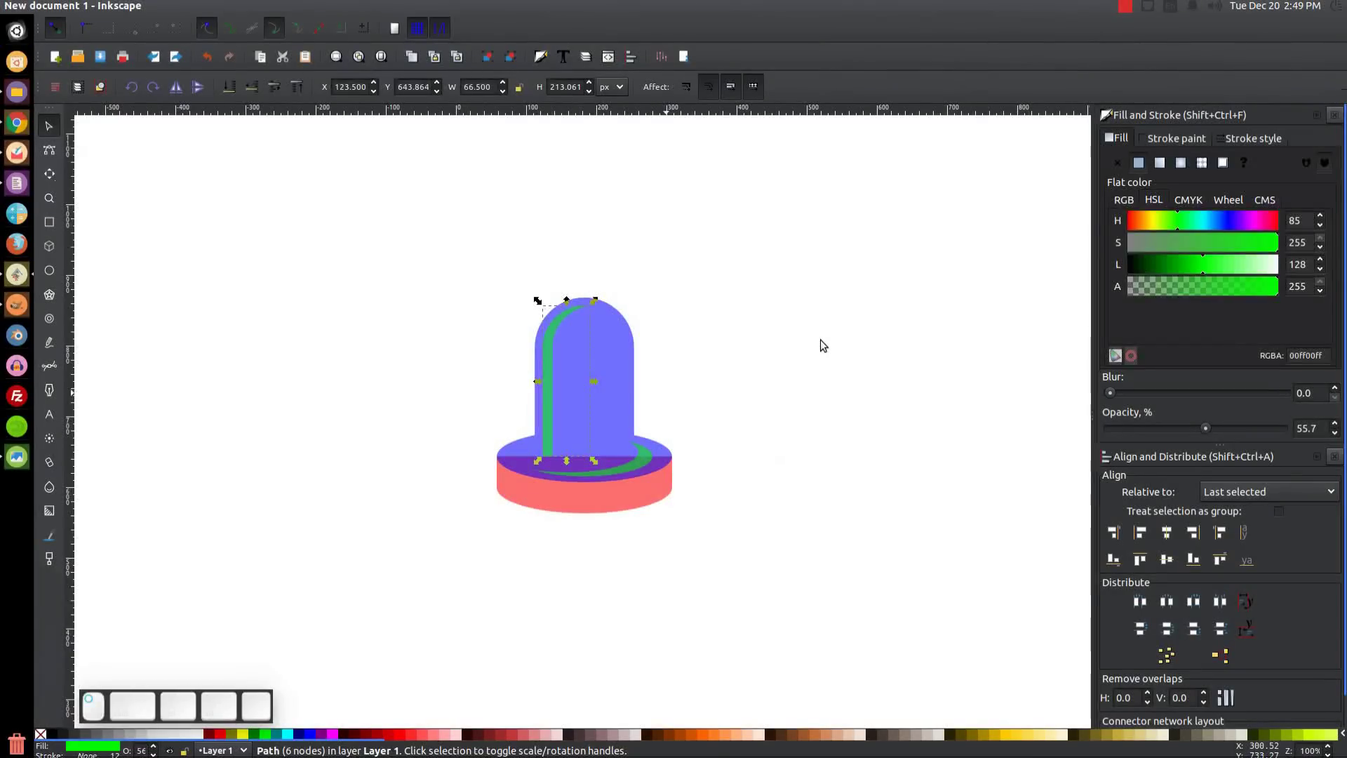
Deselect the highlight and check the collar's details in the reference image thumbnail.png in Image Viewer
click(435, 312)
click(20, 466)
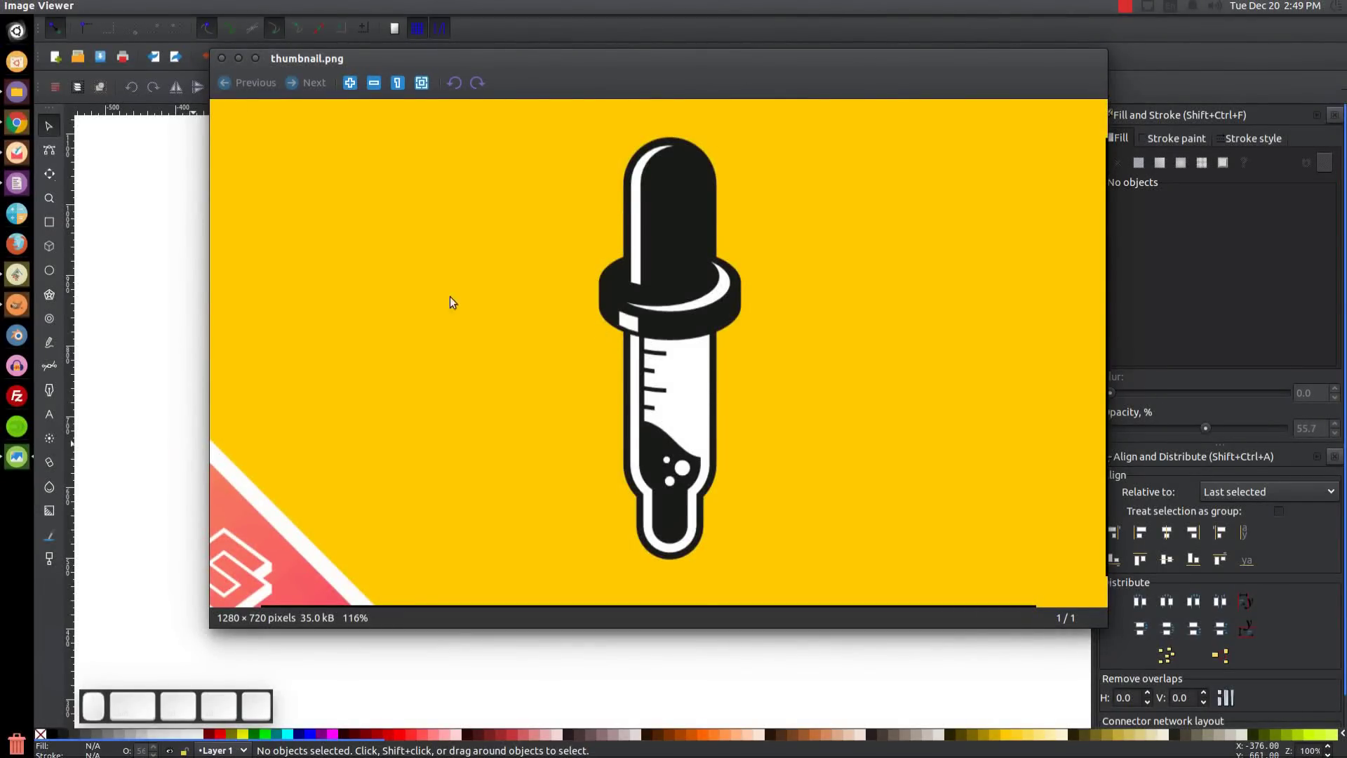
click(237, 59)
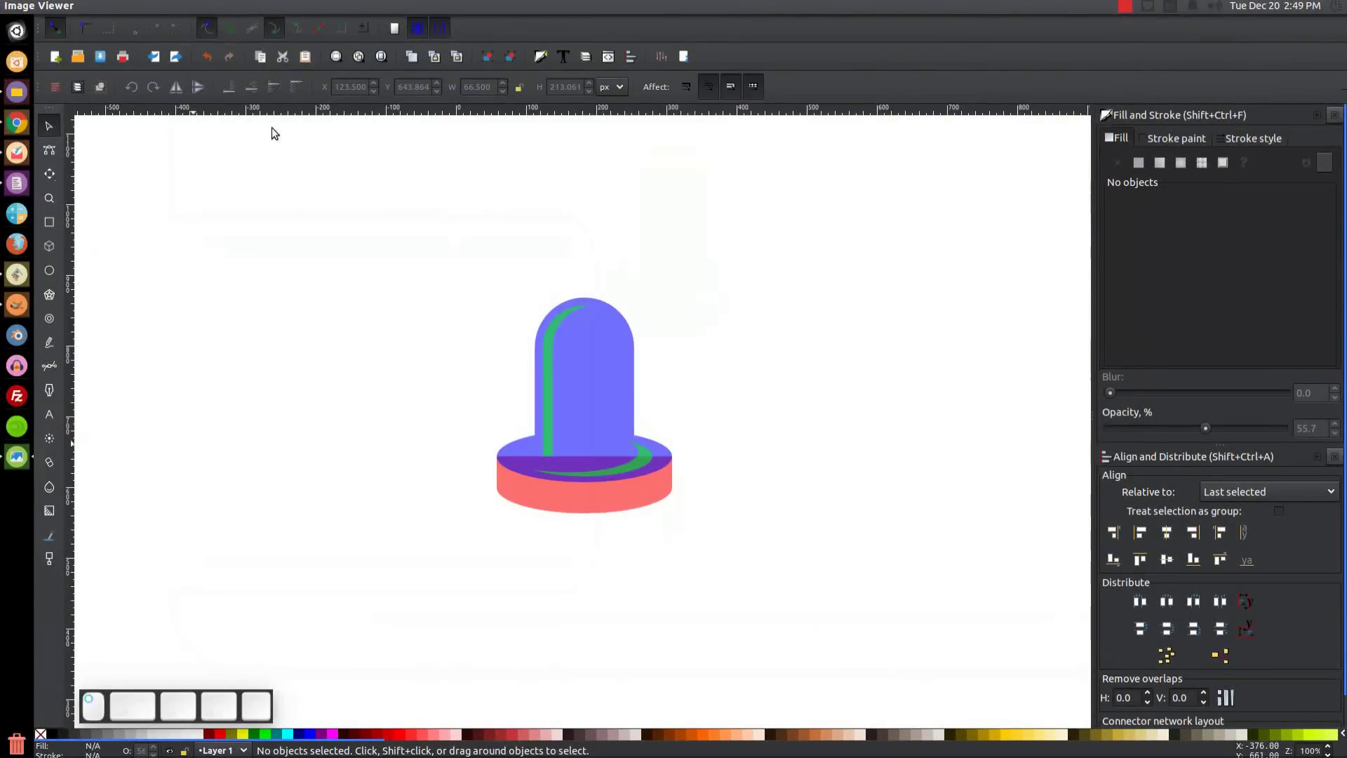
Duplicate the united blue shape and the red collar side, and subtract the blue copy from the red copy
click(667, 445)
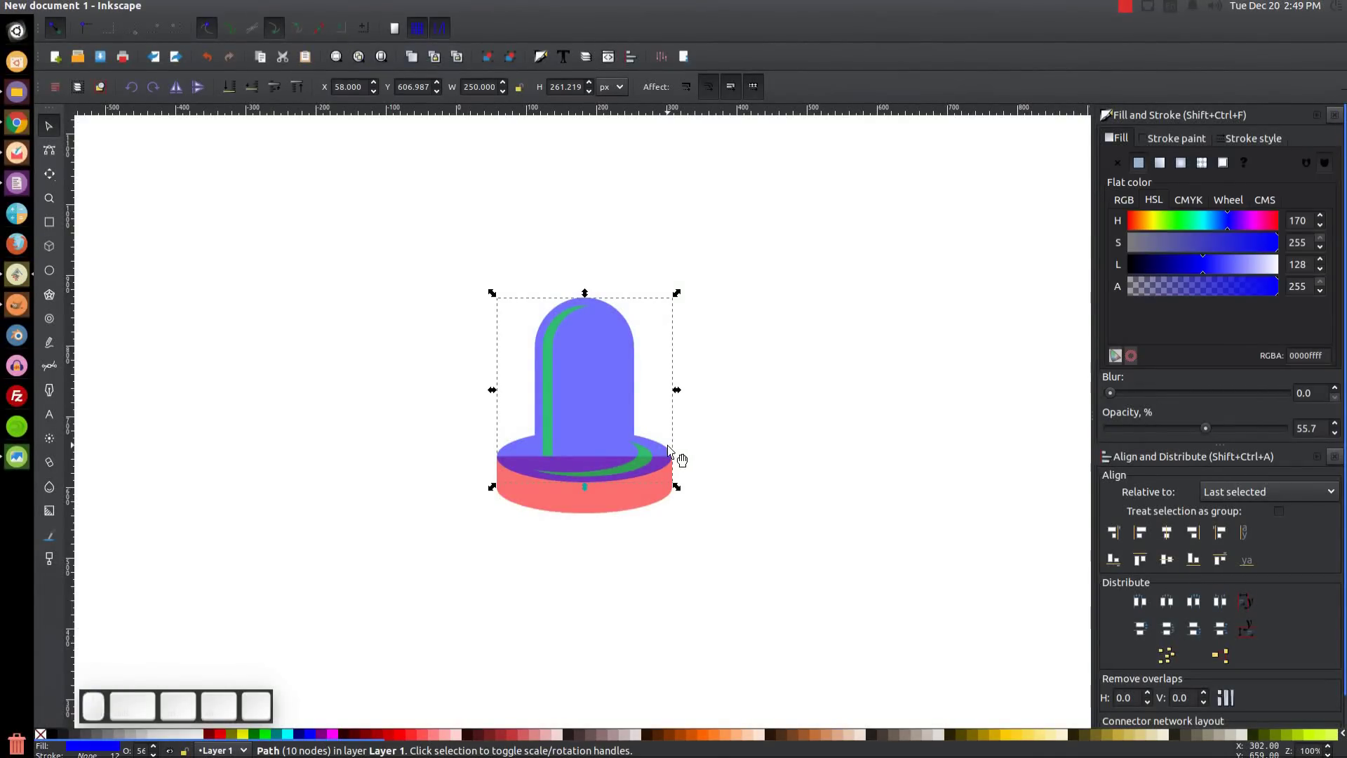
key(shift)
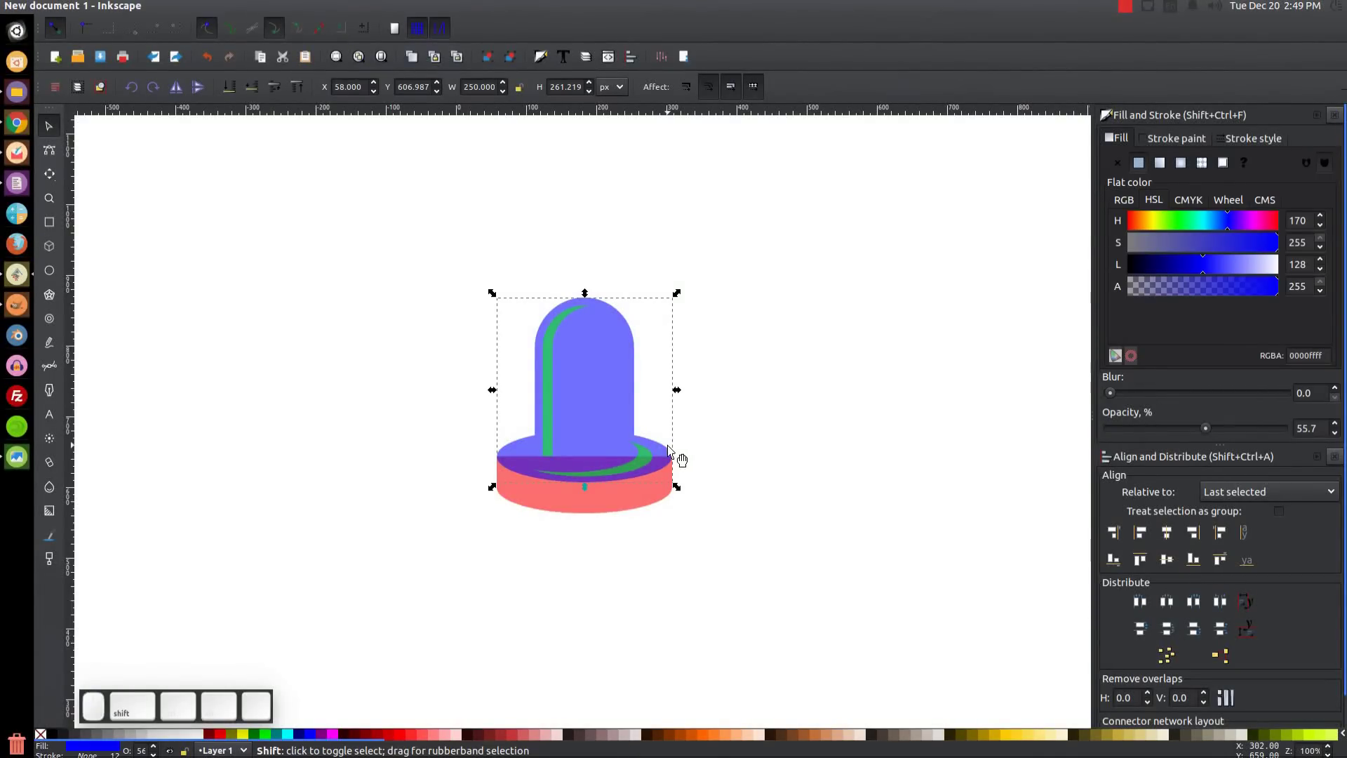
shift+click(608, 507)
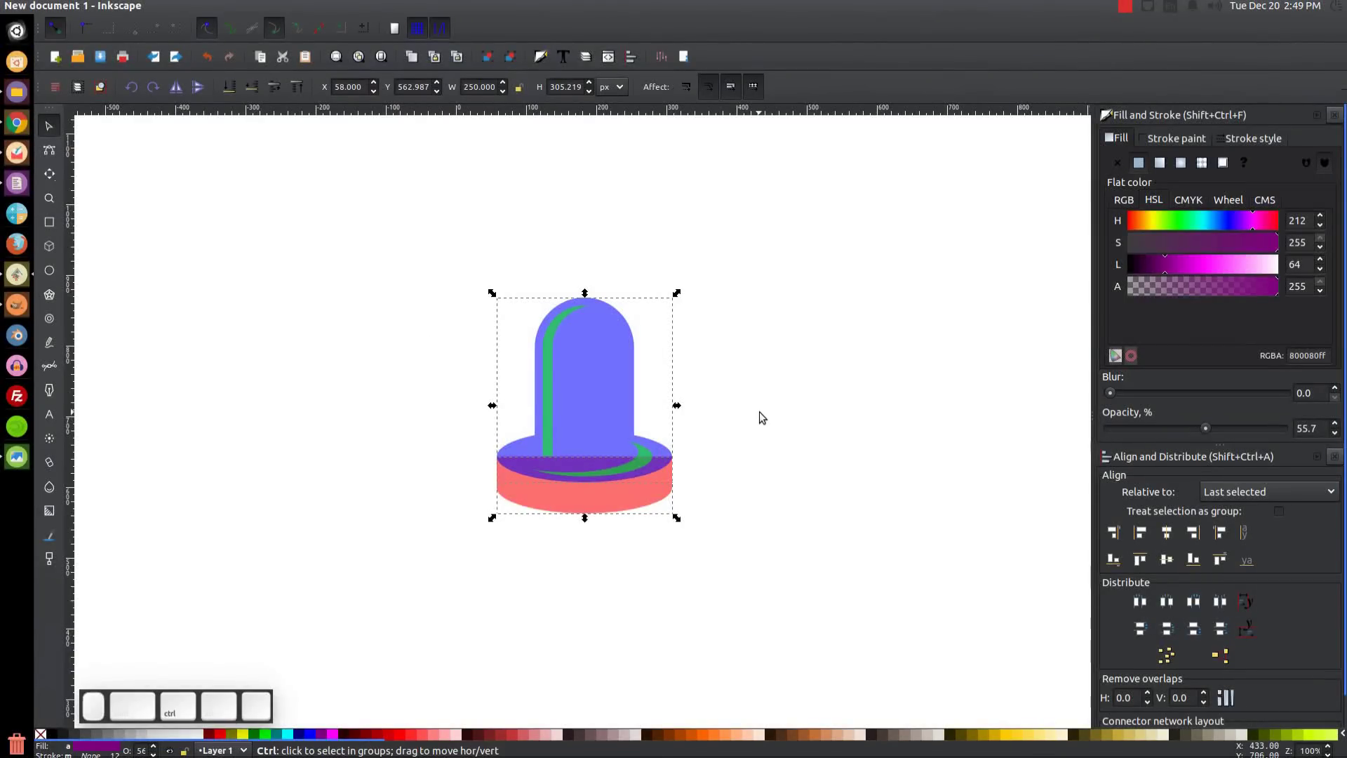
key(ctrl+z)
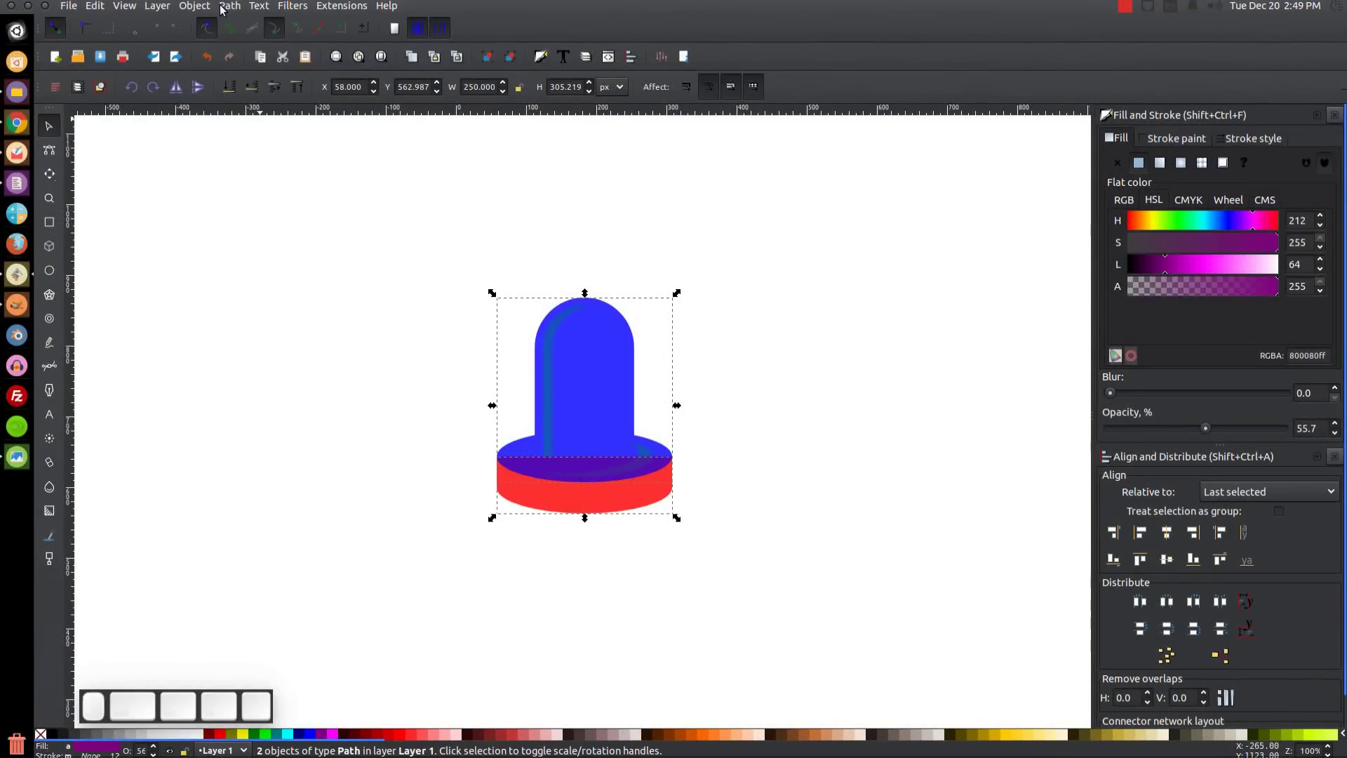
click(228, 6)
click(256, 100)
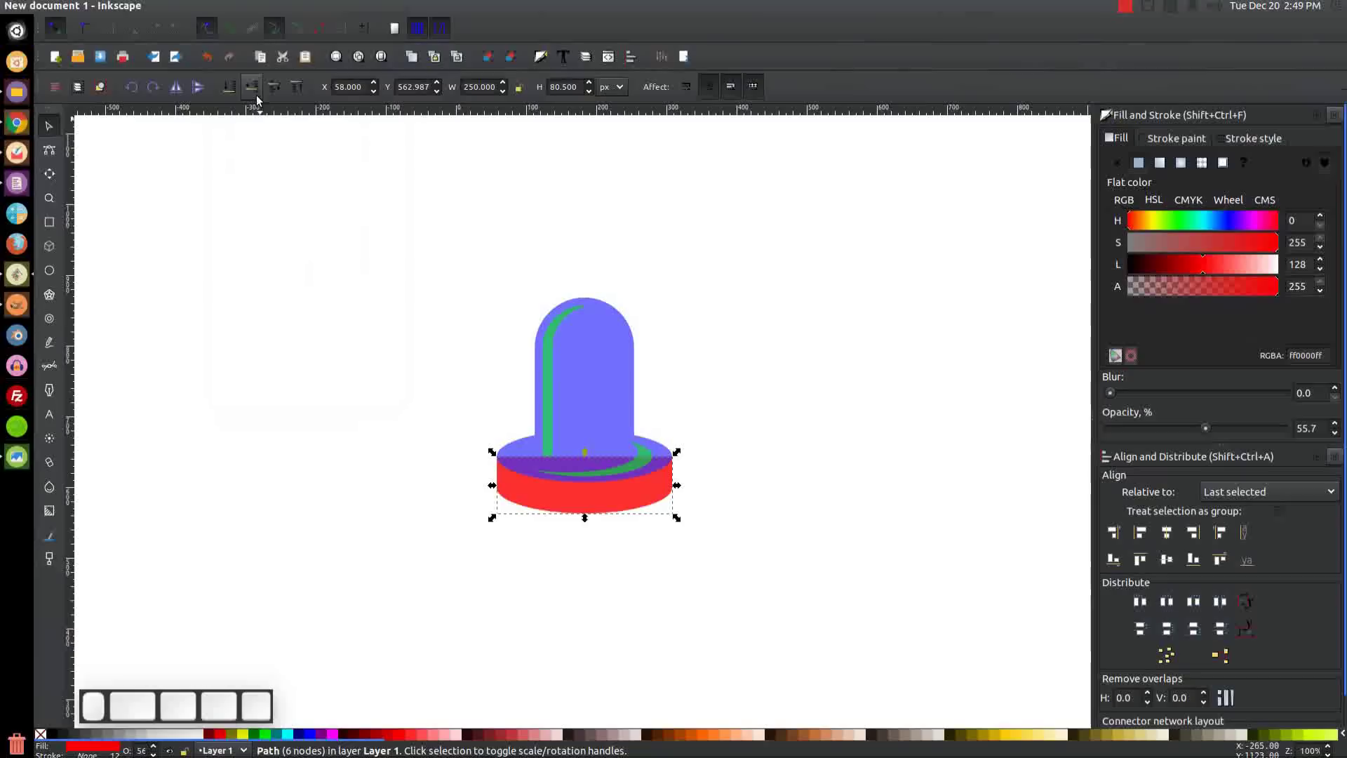
Fill the cut collar-side copy with green (00ff00) and inset the path three times
click(265, 736)
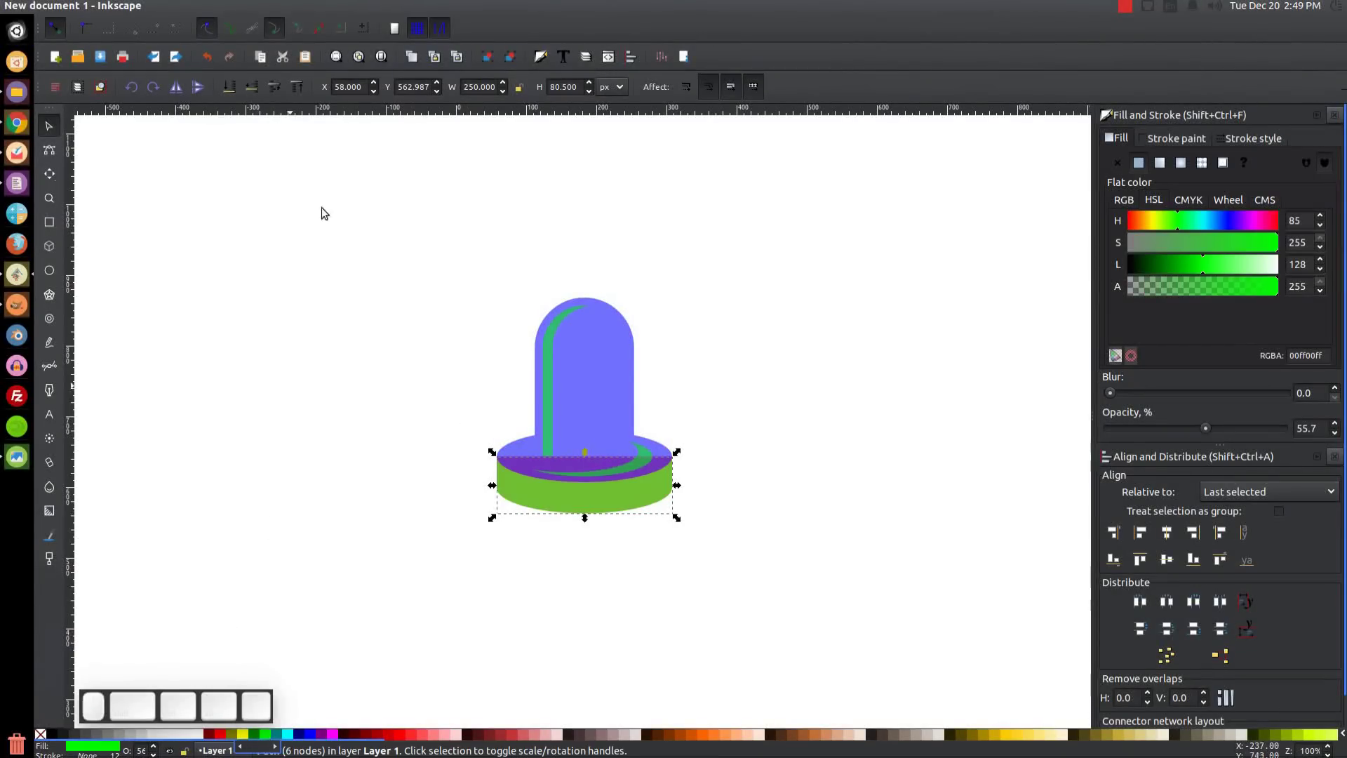
click(230, 6)
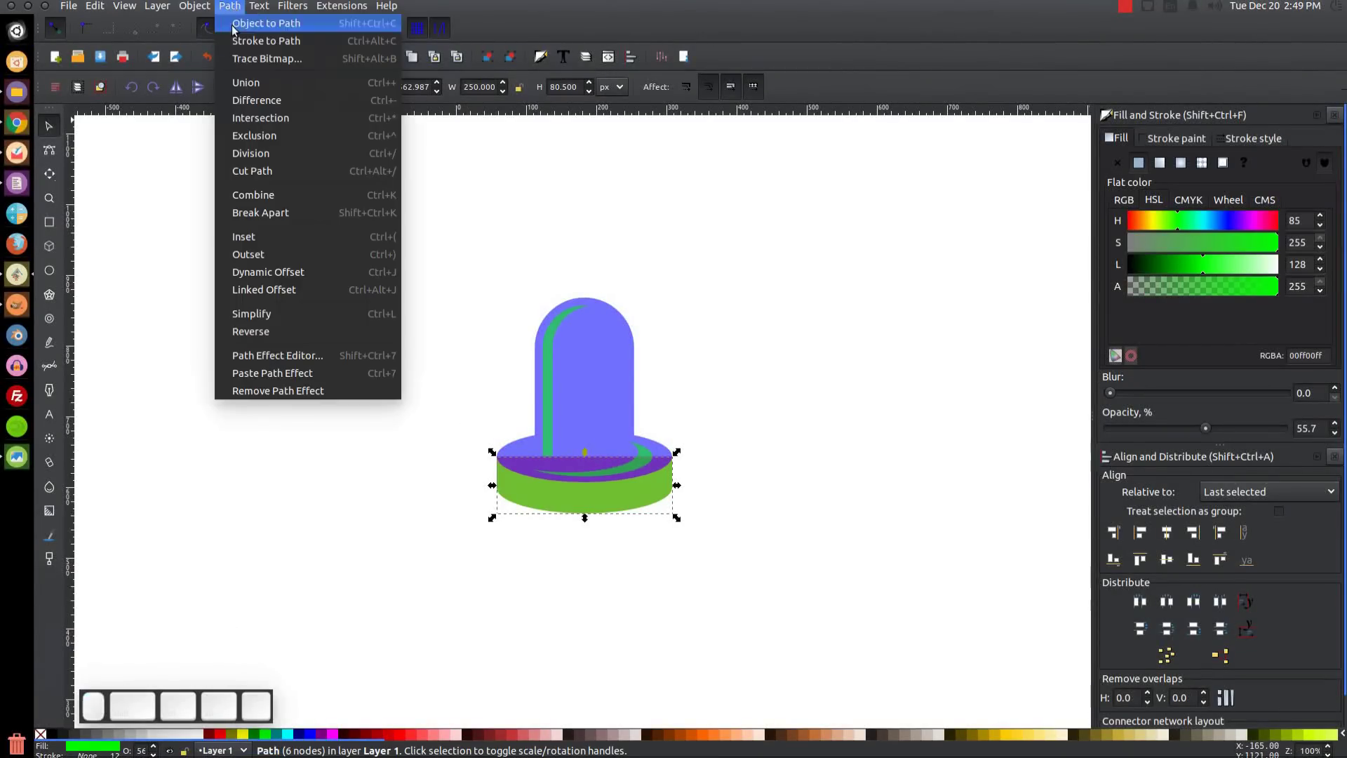
click(253, 238)
scroll(495, 494, up, 4)
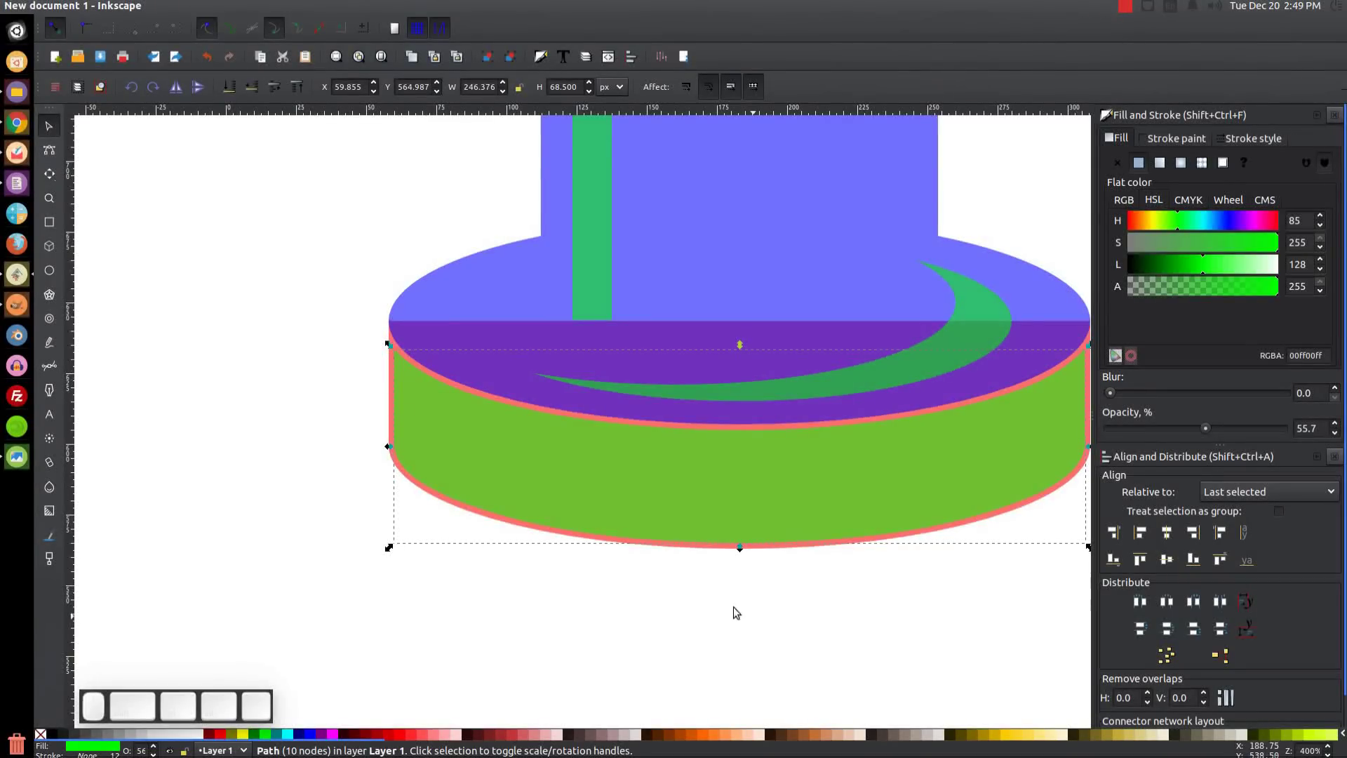
scroll(456, 449, right, 2)
click(259, 6)
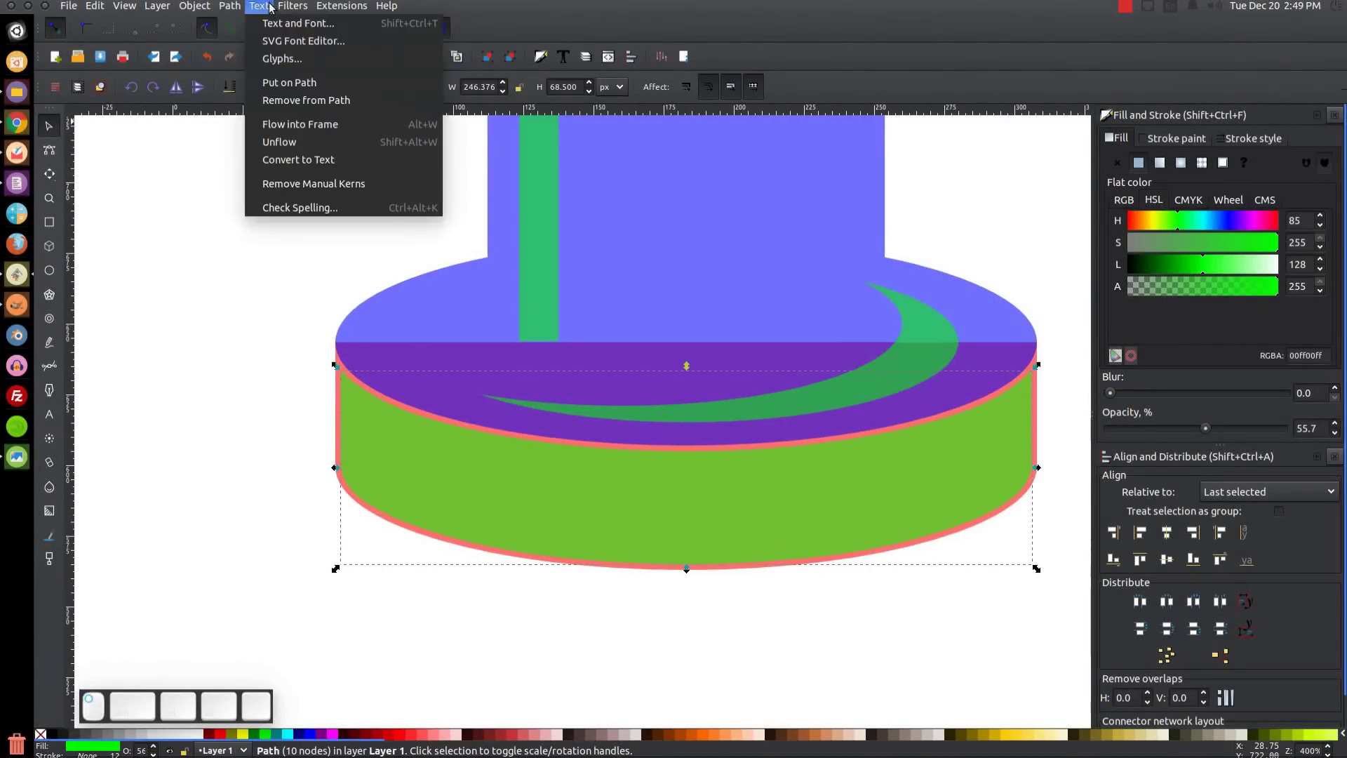
mouse_move(237, 9)
click(258, 237)
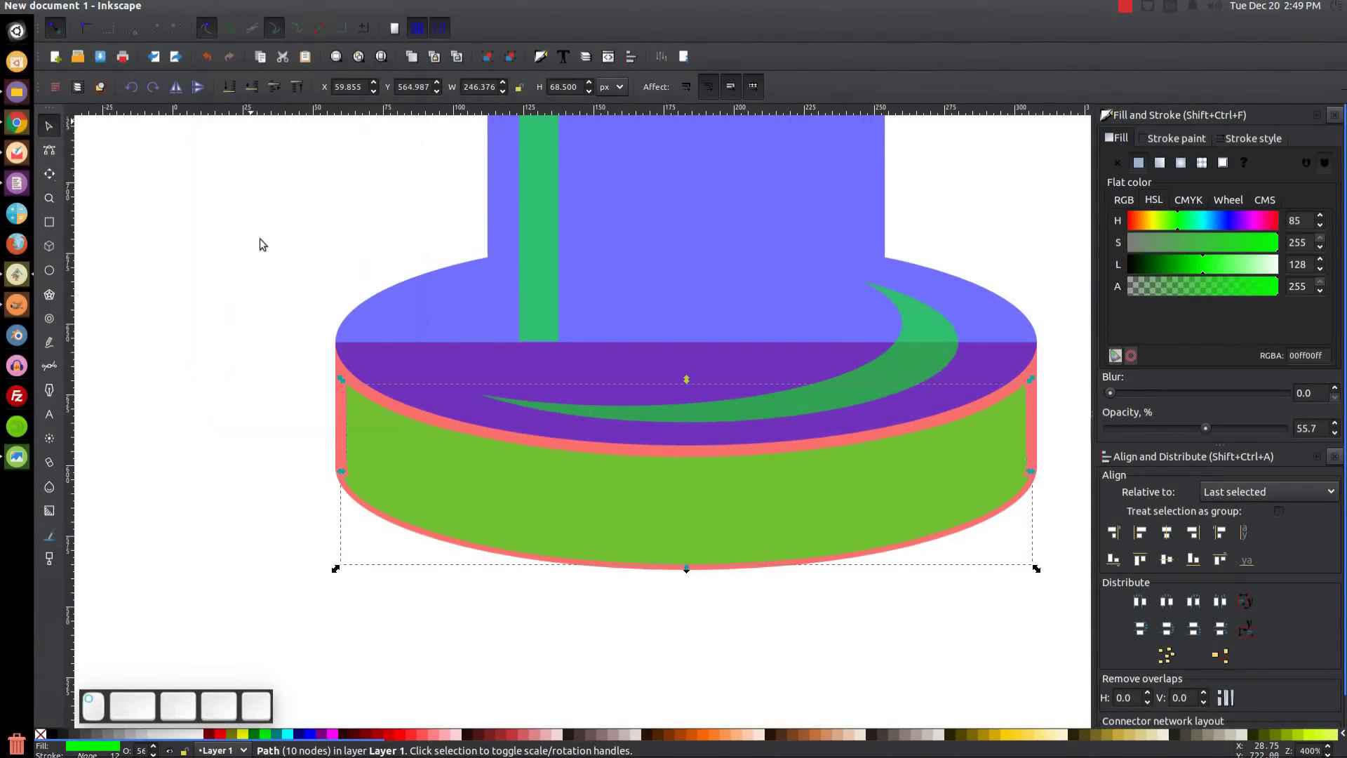
click(223, 7)
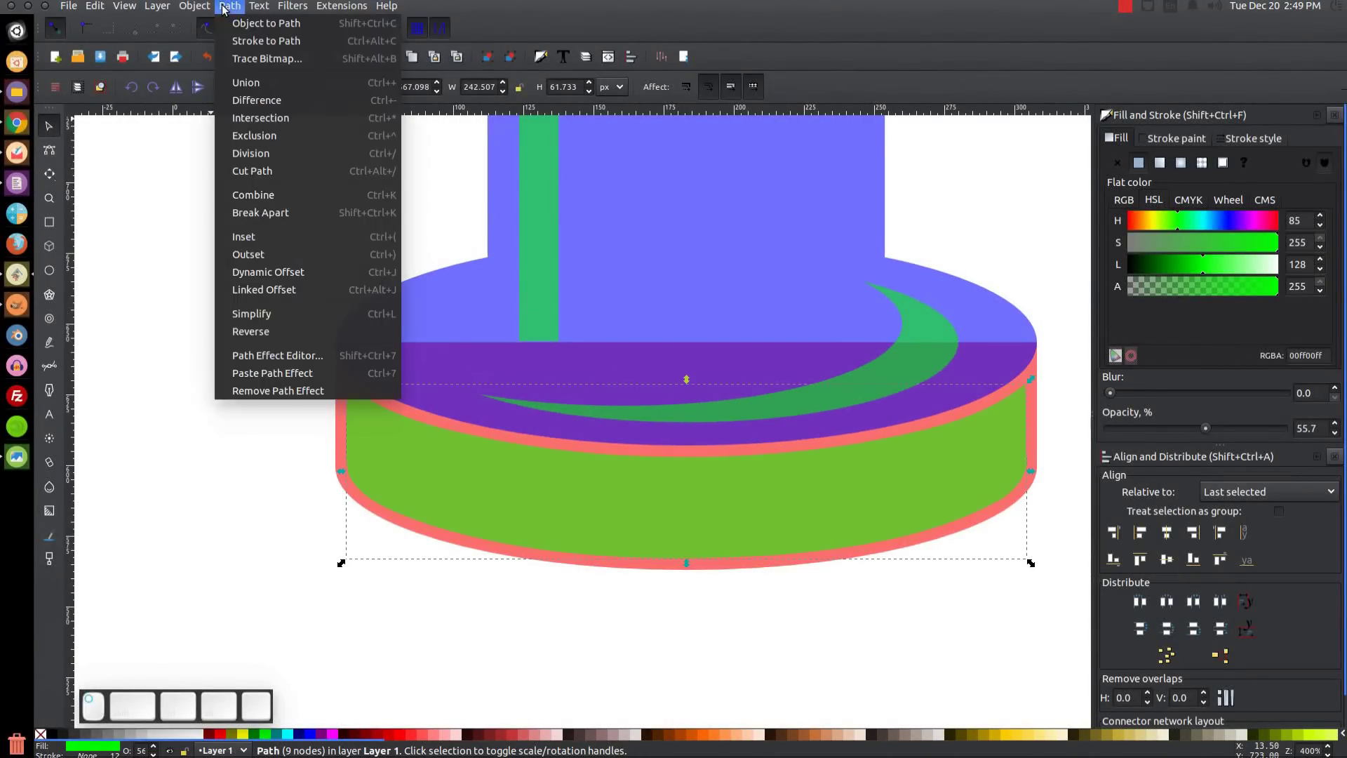
click(275, 237)
scroll(558, 348, right, 1)
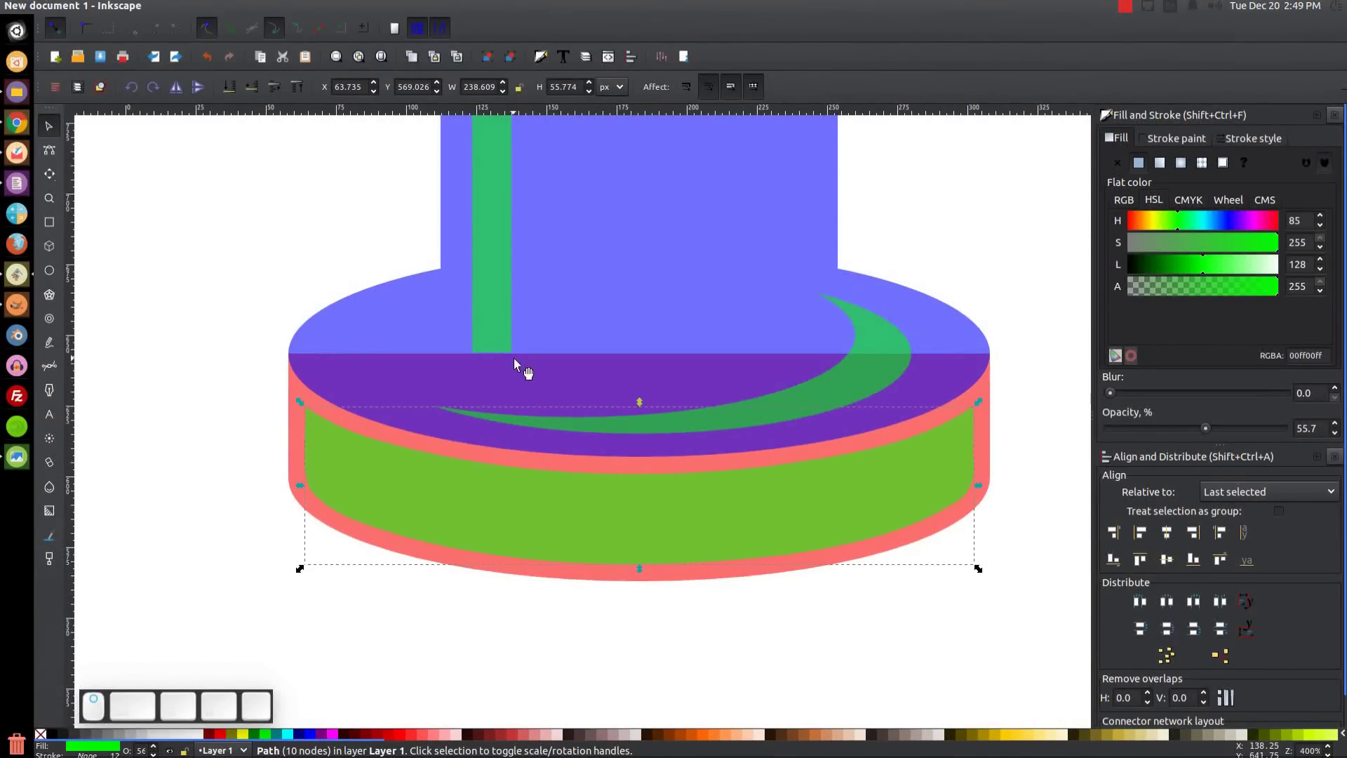
scroll(482, 470, down, 2)
scroll(491, 384, left, 1)
scroll(463, 372, up, 1)
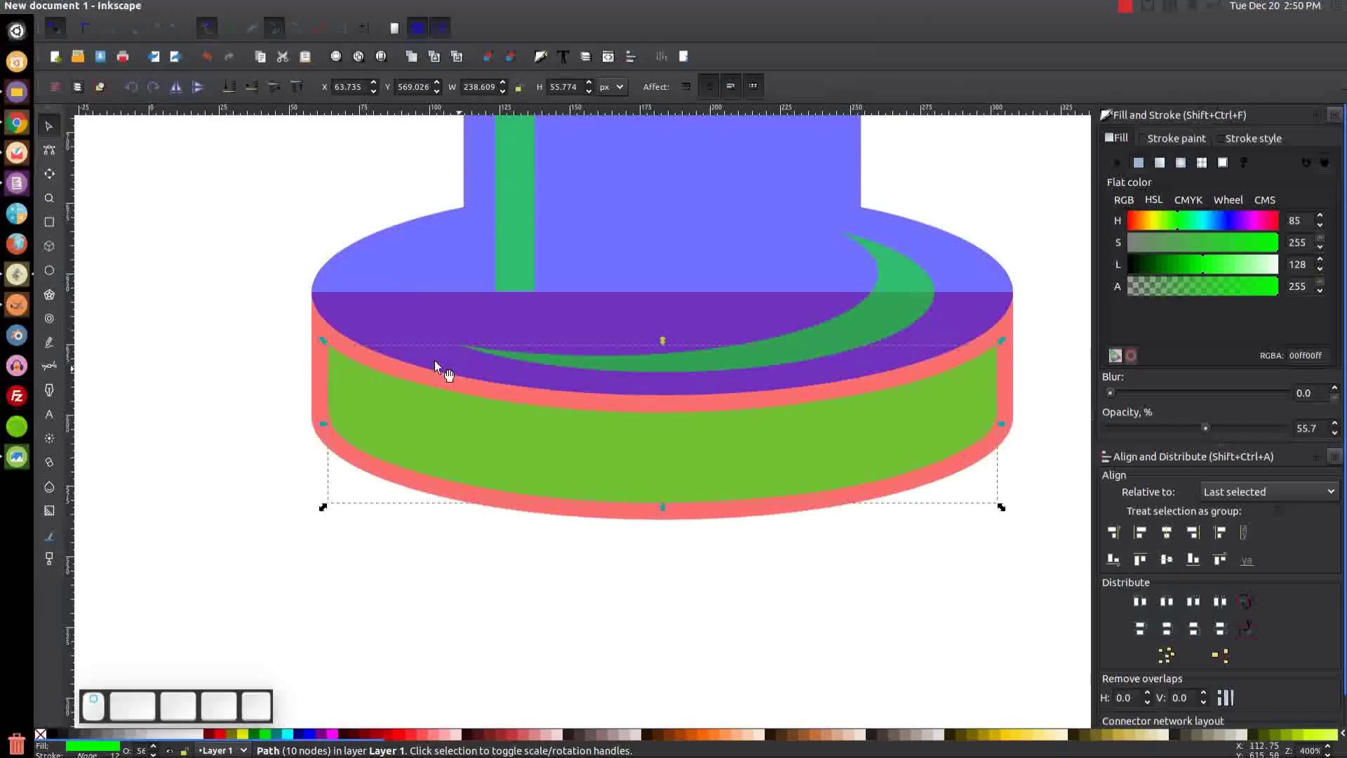
Draw a rectangle of about 52.5 × 80.75 px across the left part of the inset green band and intersect the two
click(49, 221)
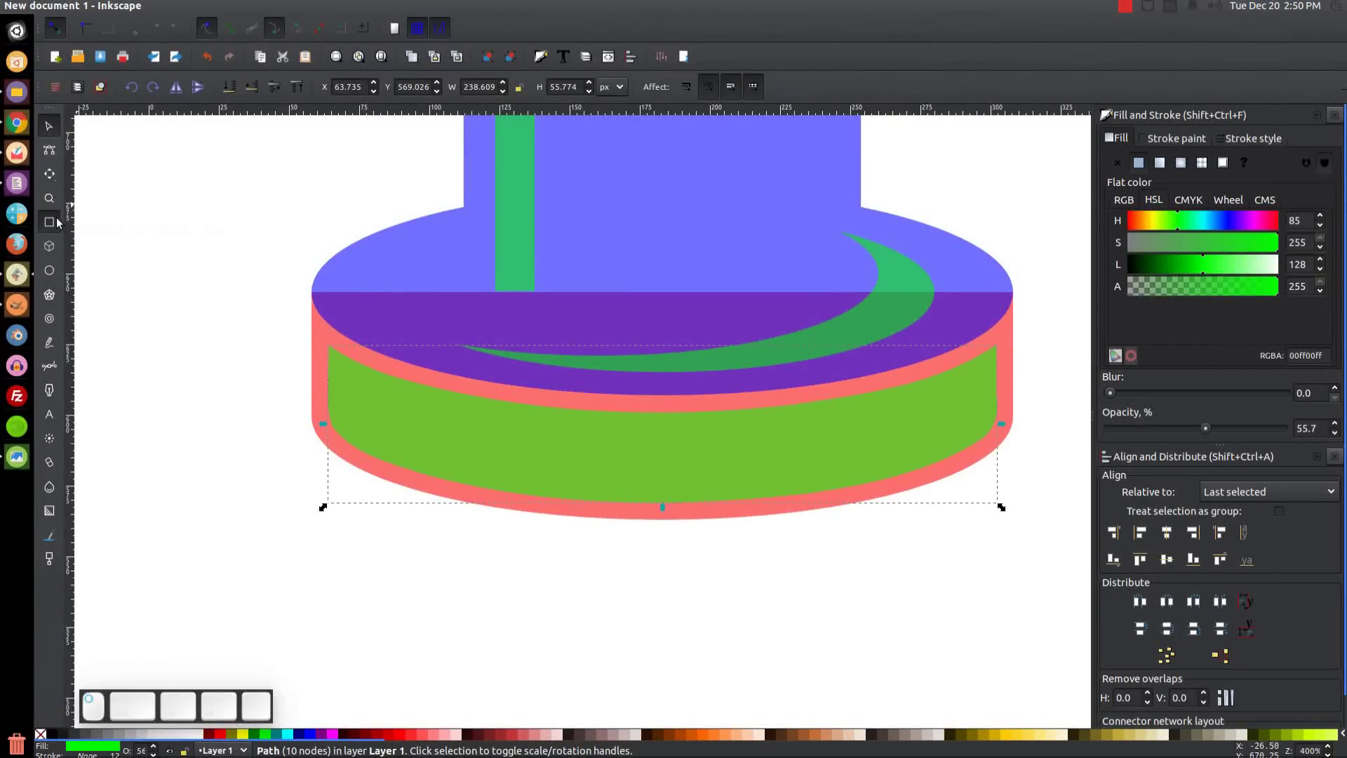
drag(406, 336, 554, 563)
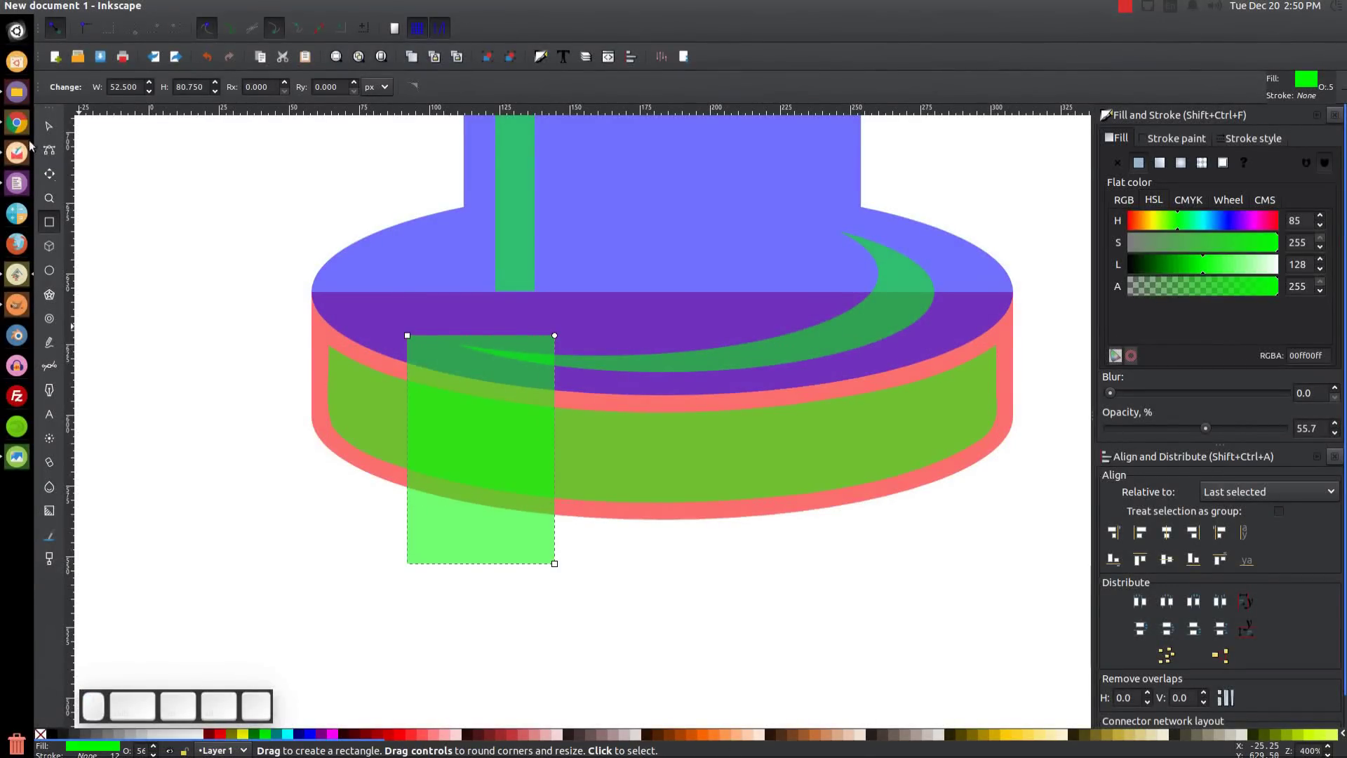
click(49, 126)
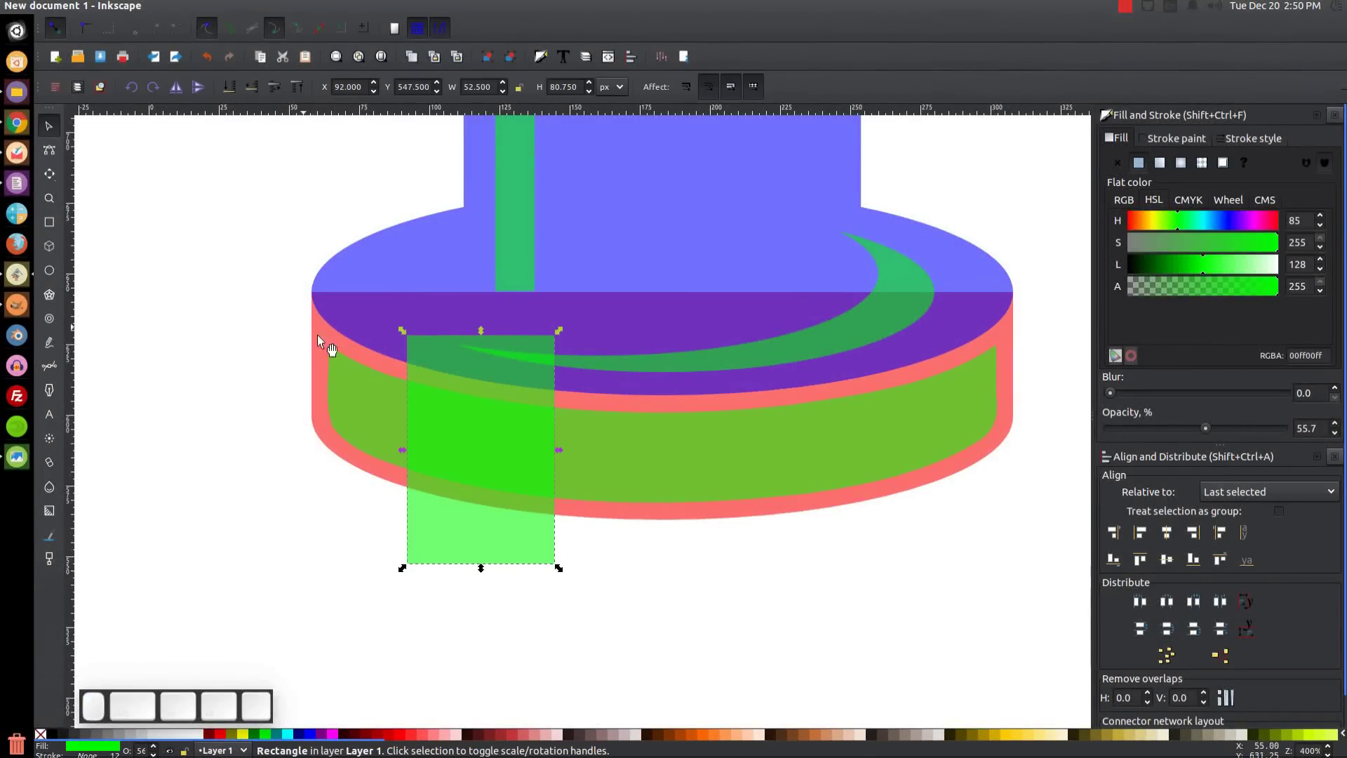
shift+click(635, 451)
click(229, 7)
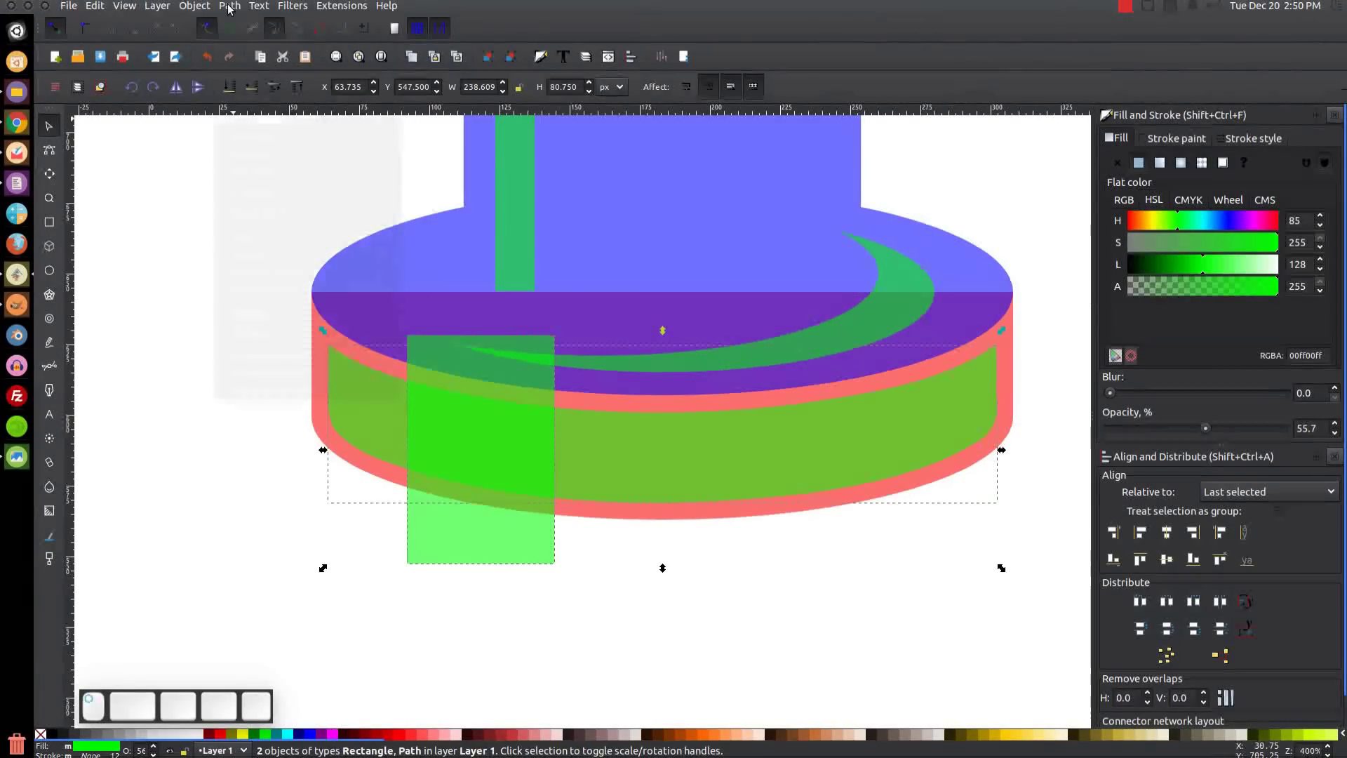
click(280, 120)
drag(631, 439, 571, 528)
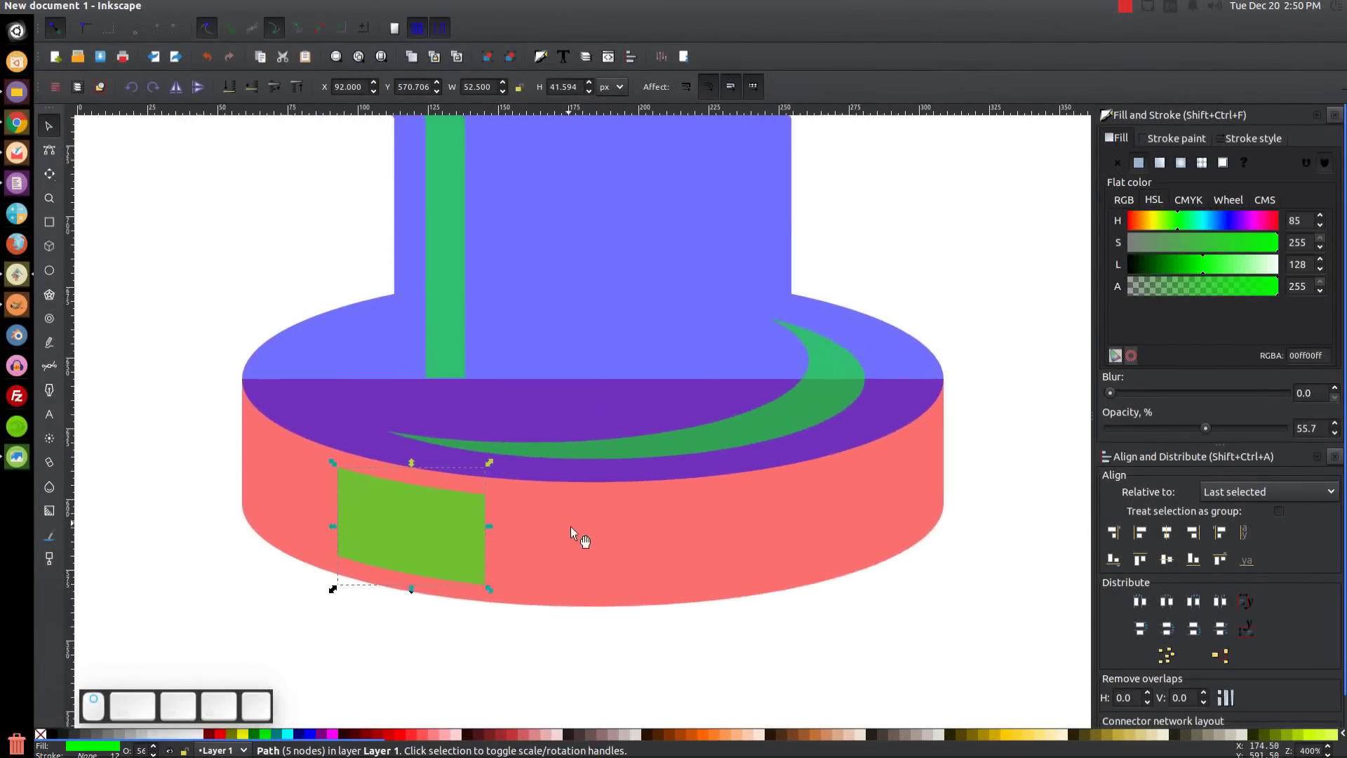
scroll(627, 549, down, 4)
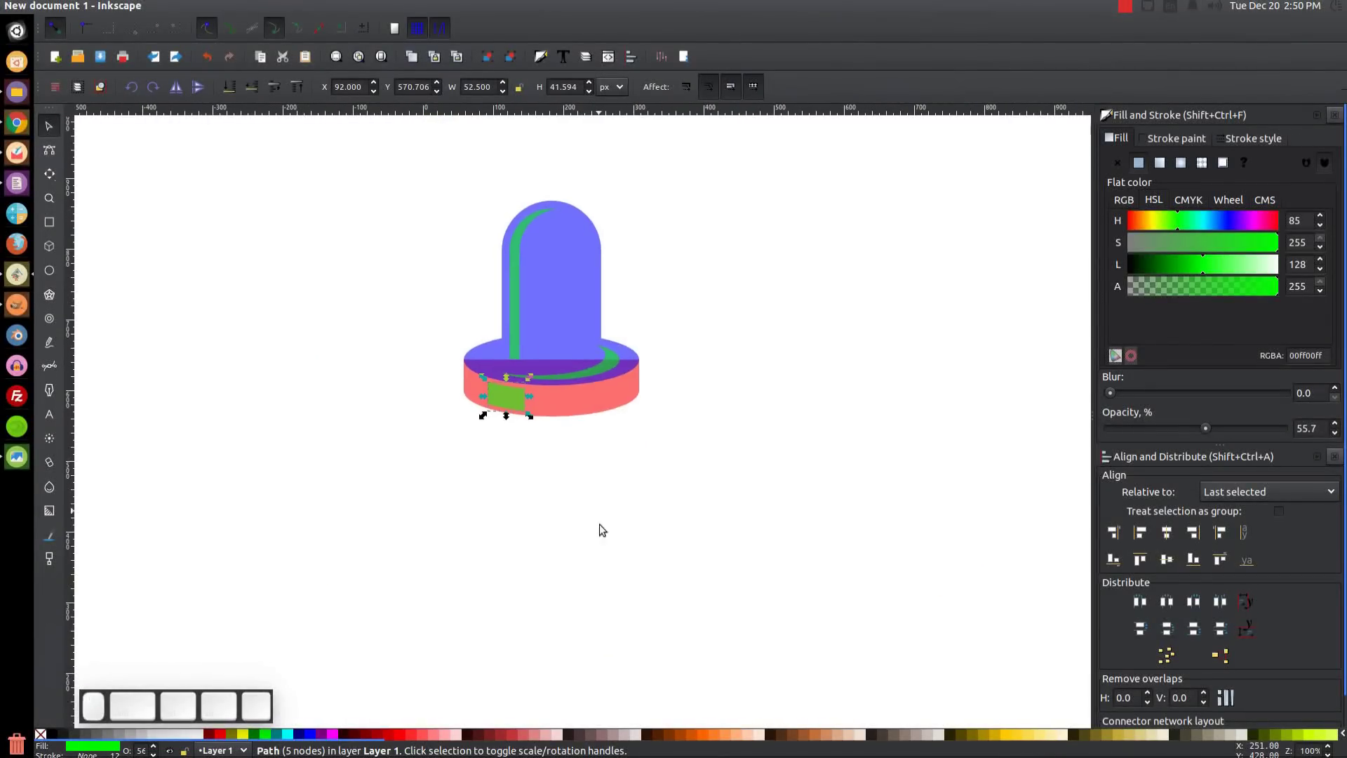
drag(699, 427, 723, 512)
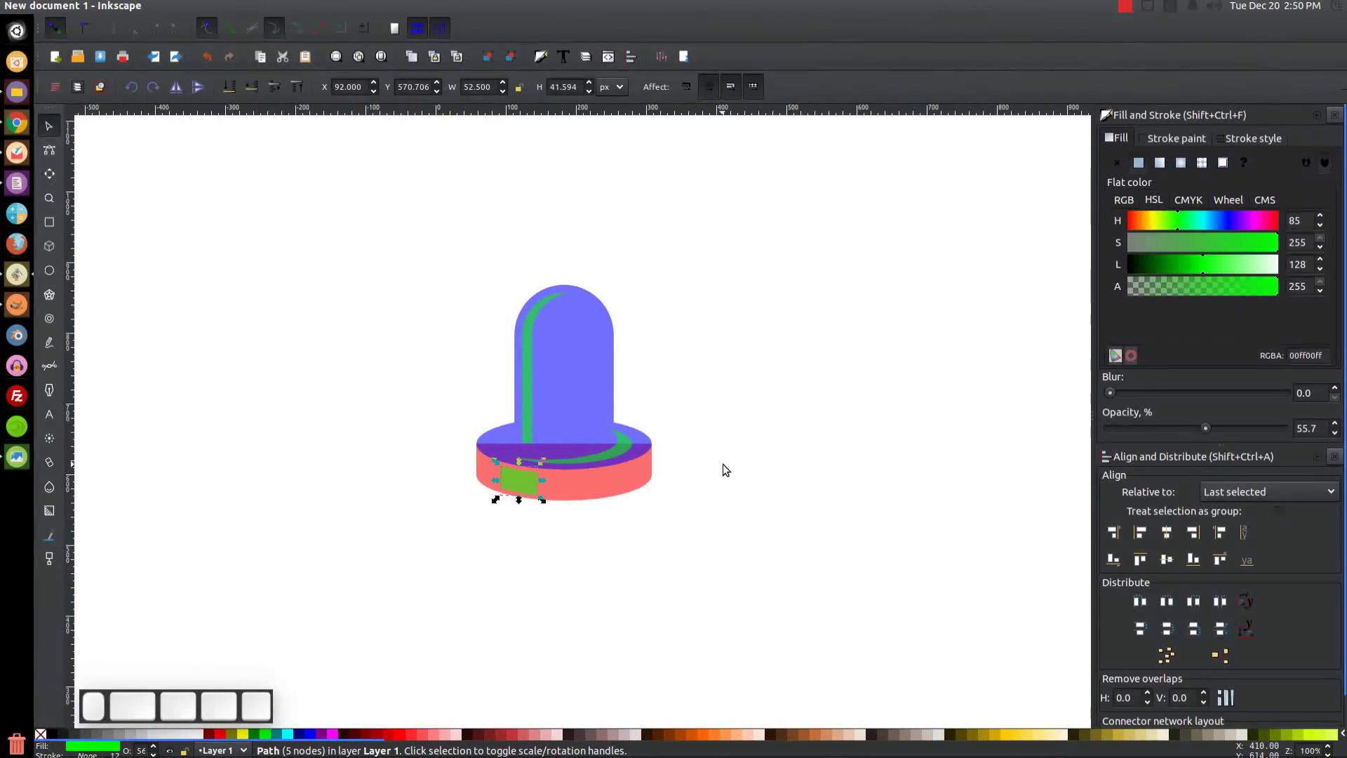
Unite the red collar side with the blue bulb shape and fill the combined path with blue (0000ff)
shift+click(612, 486)
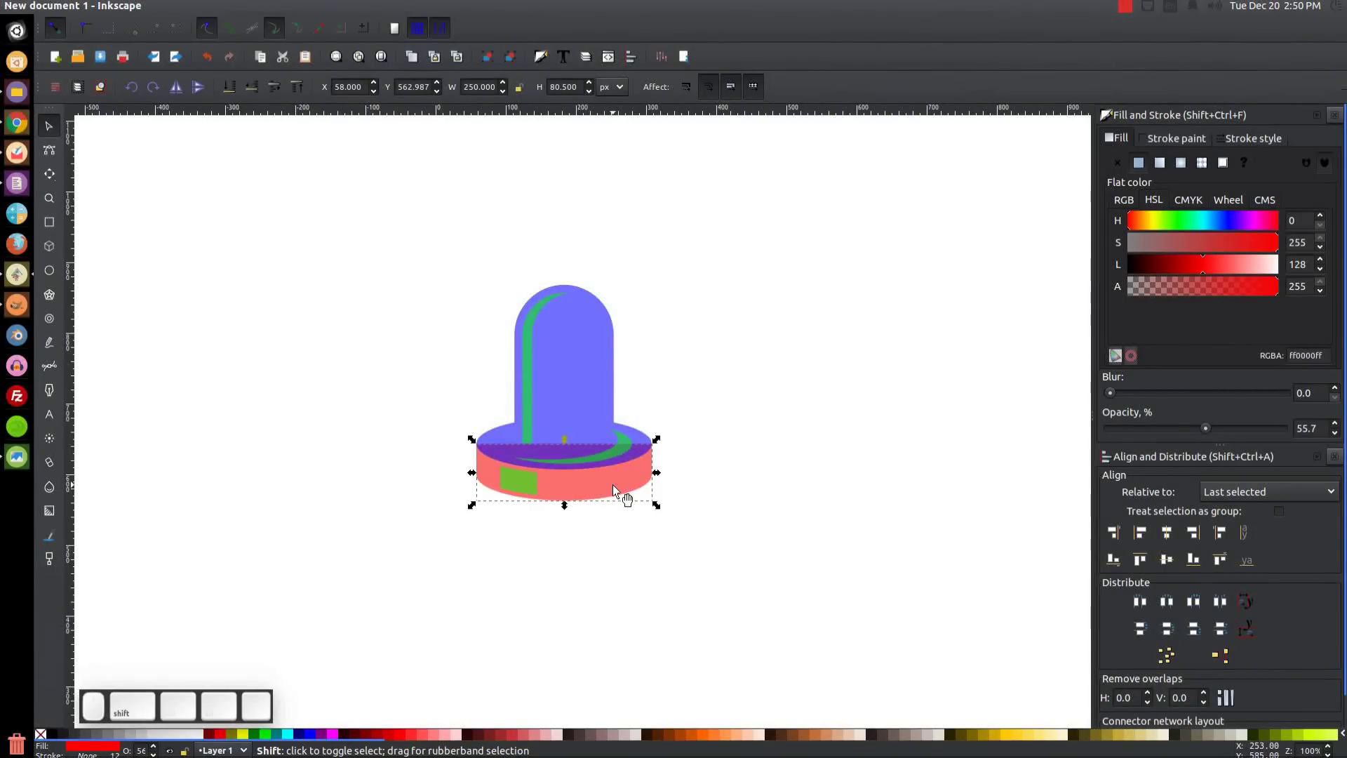
shift+click(596, 346)
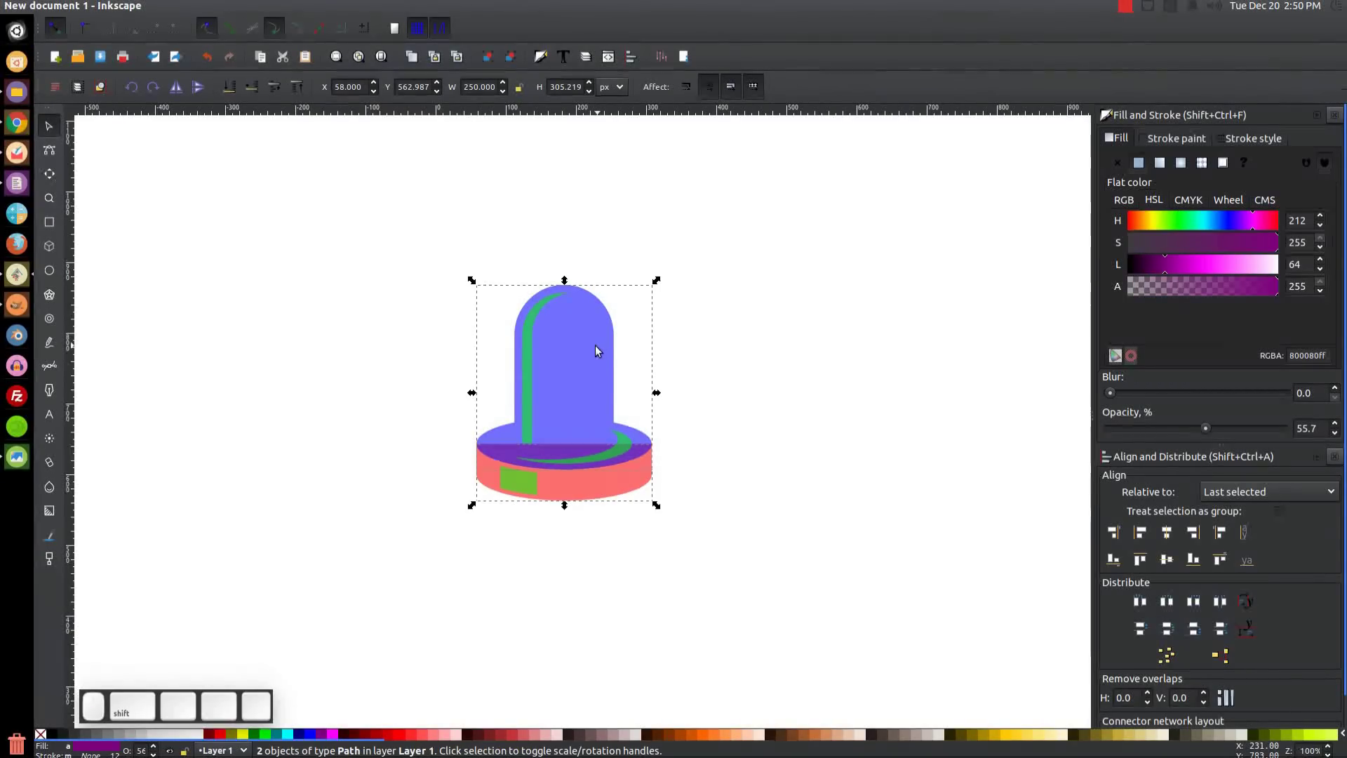
click(230, 5)
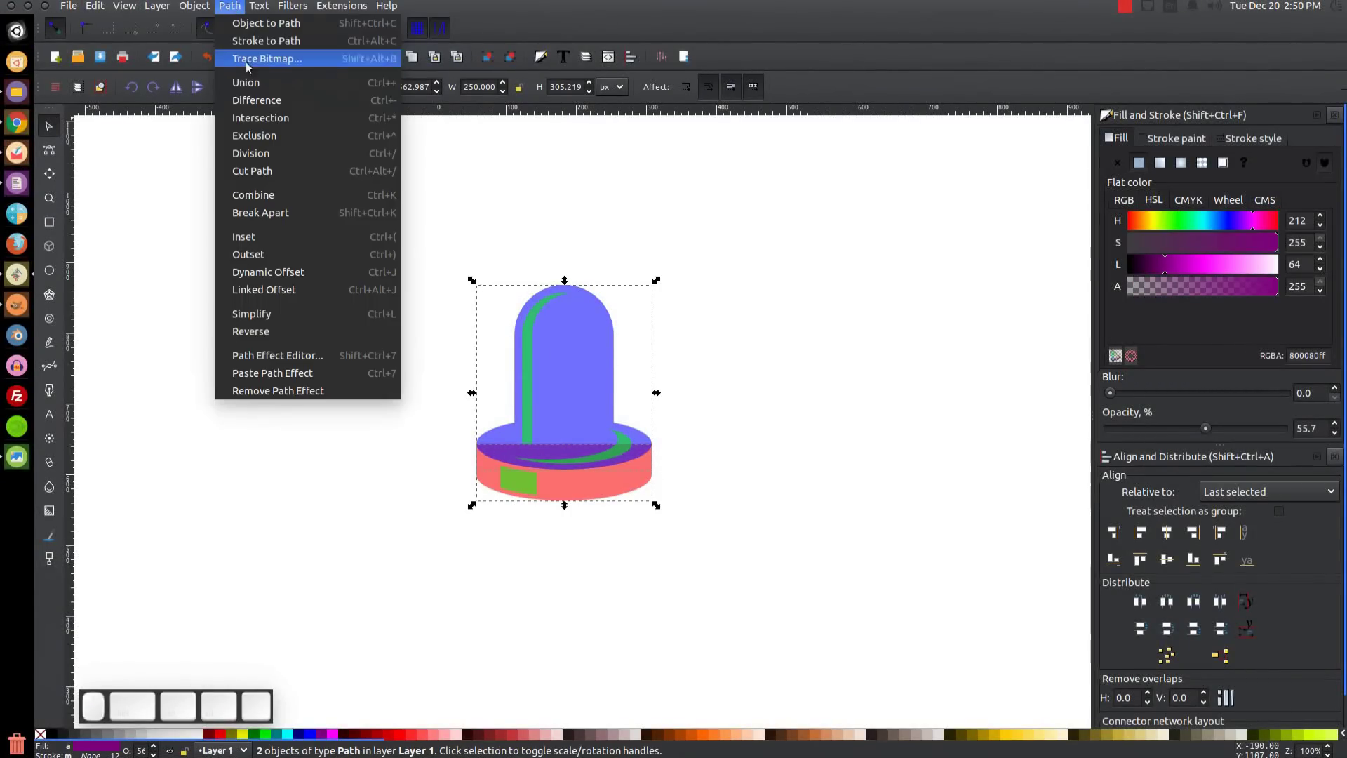
click(246, 82)
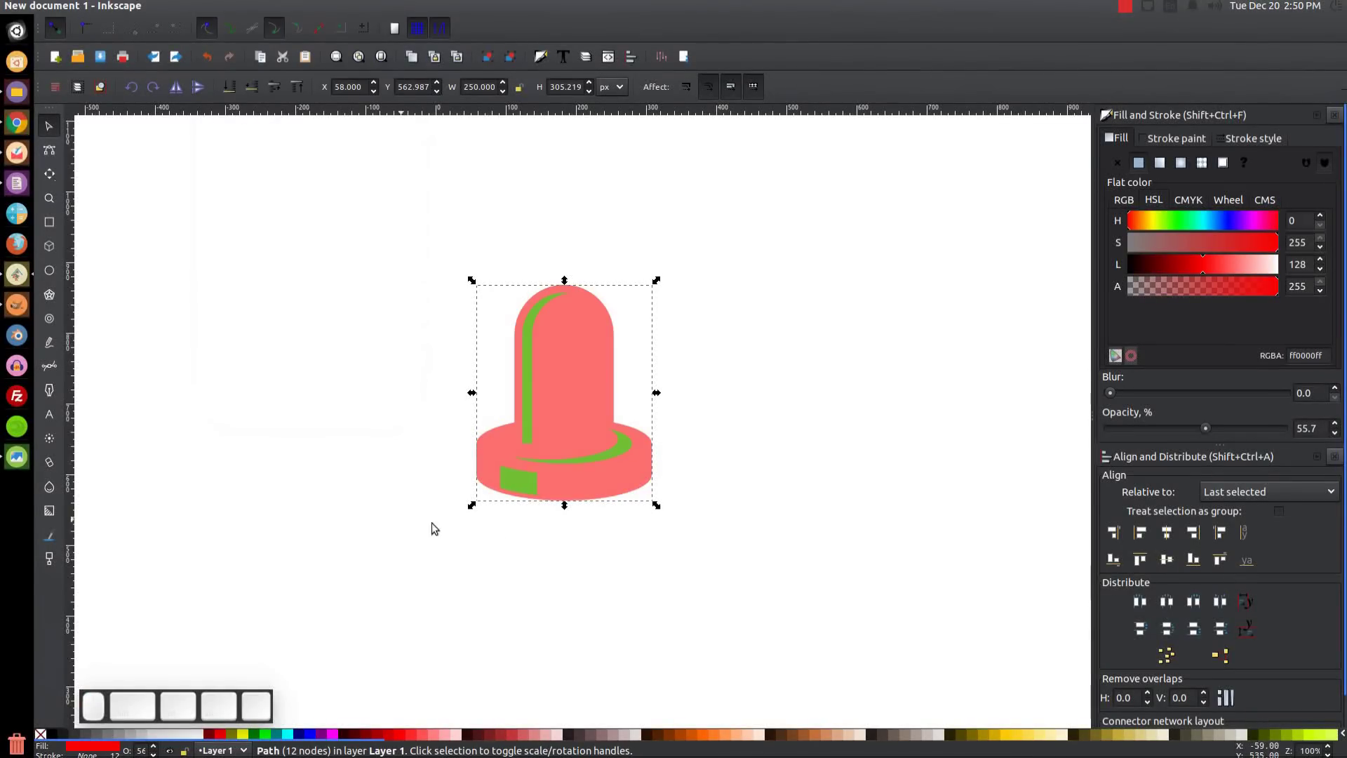
click(309, 734)
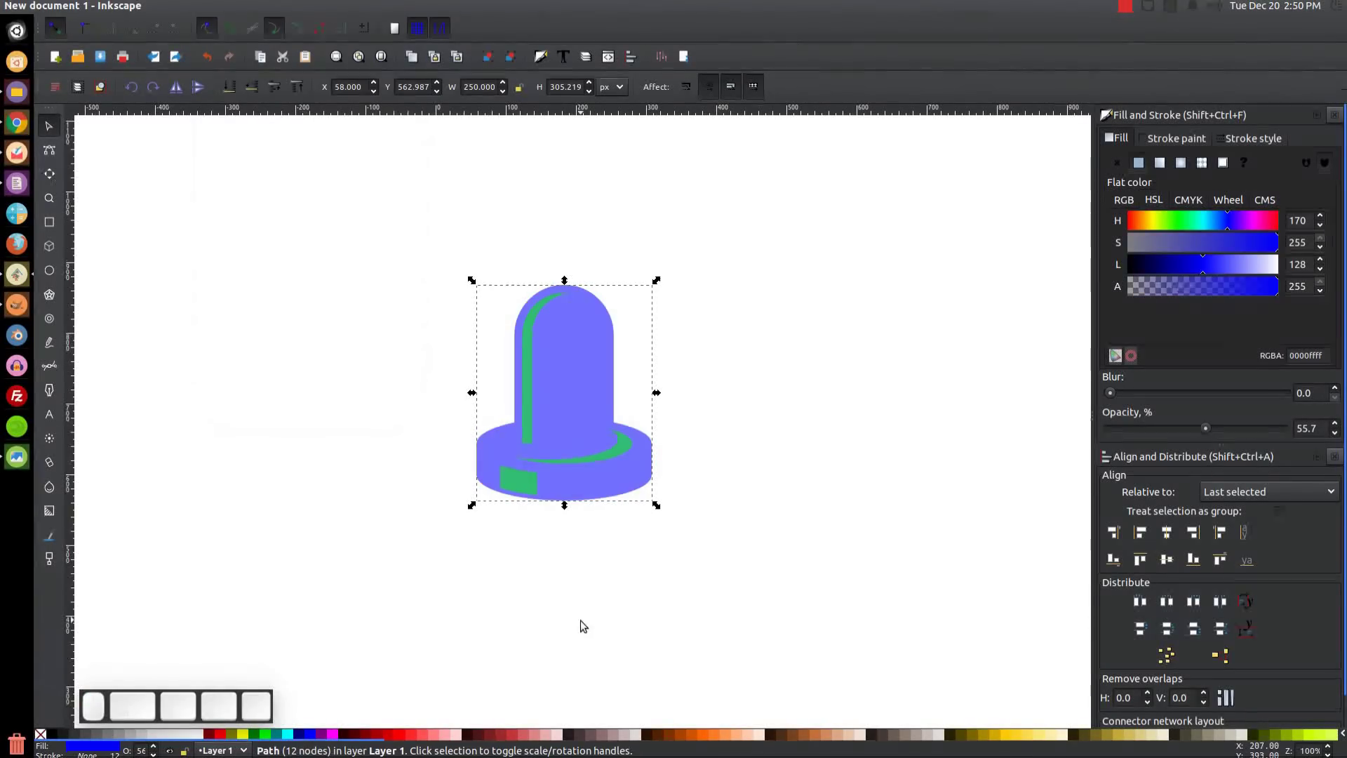
drag(580, 620, 542, 579)
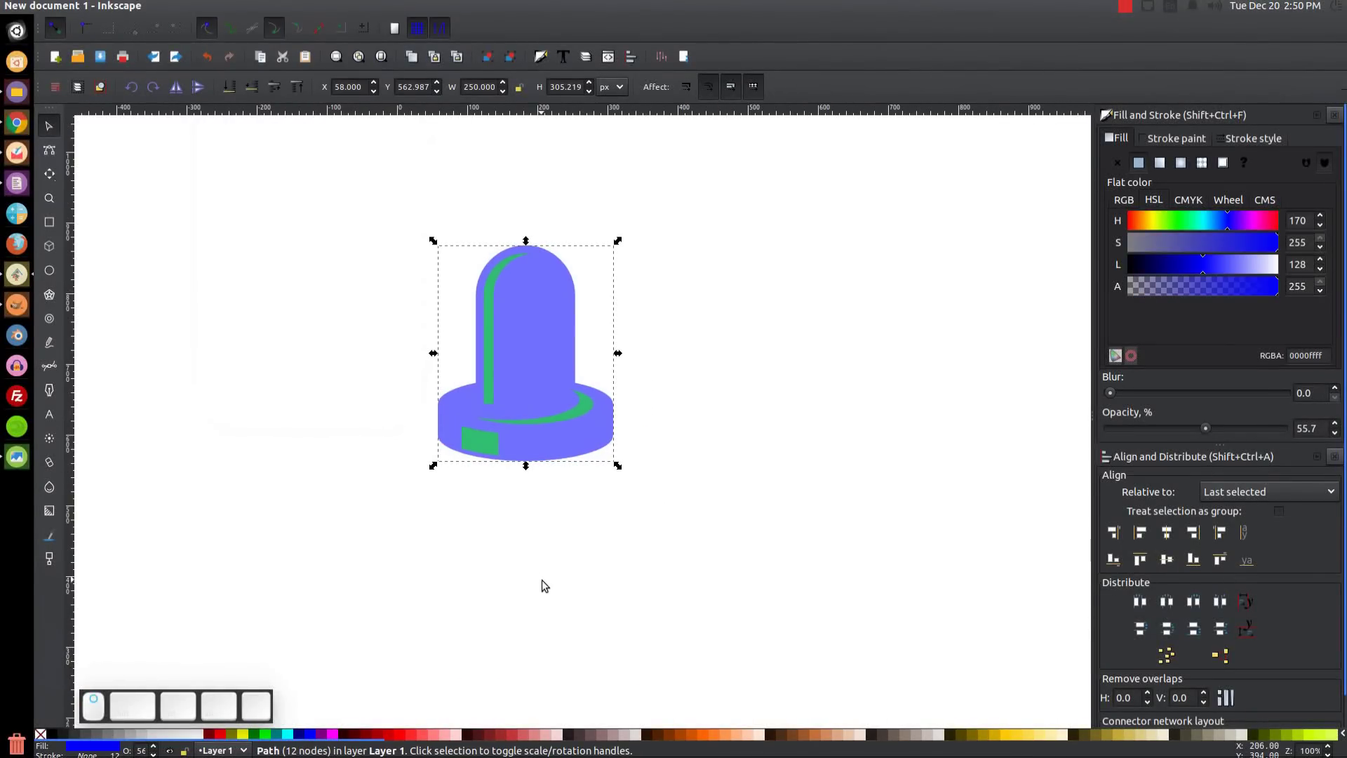
After checking the reference image, draw a tube rectangle of about 119.5 × 370.9 px downward from the collar and fully round its ends
click(17, 457)
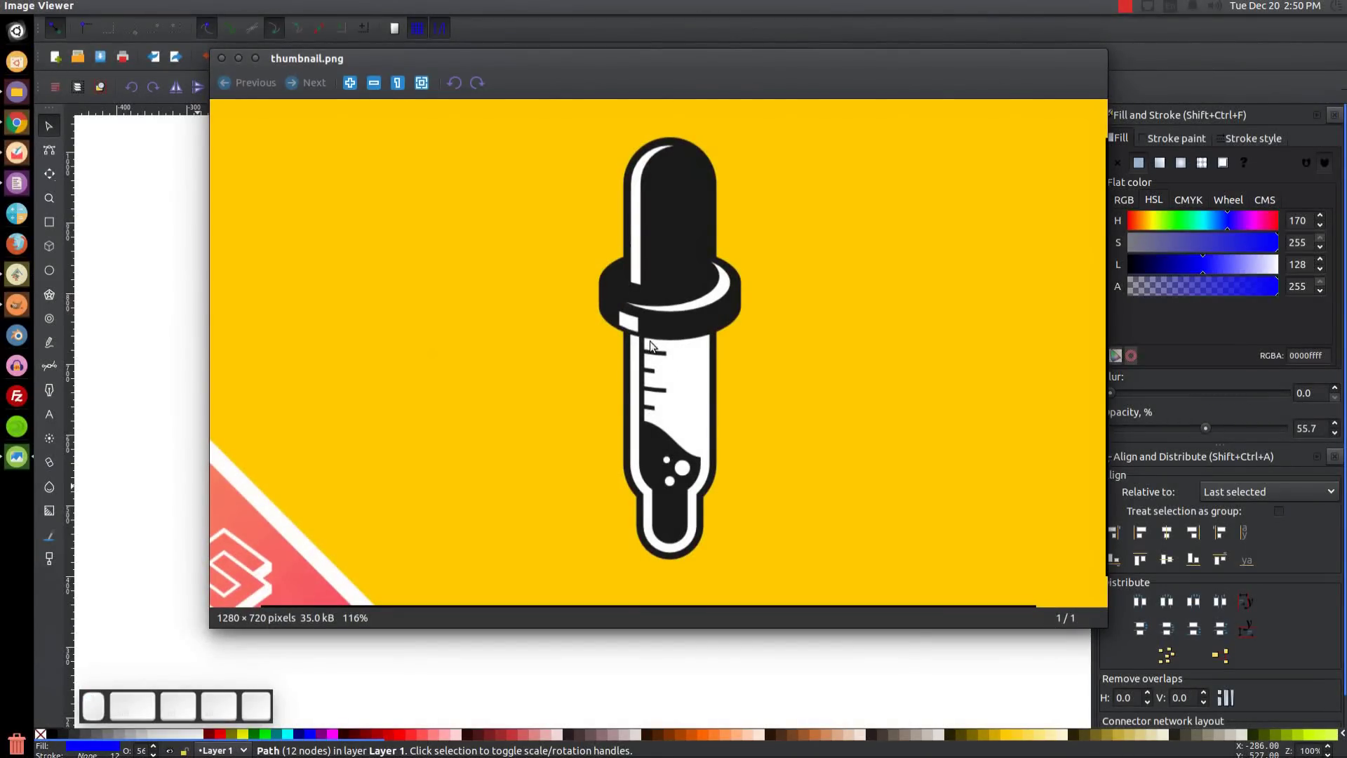
click(236, 60)
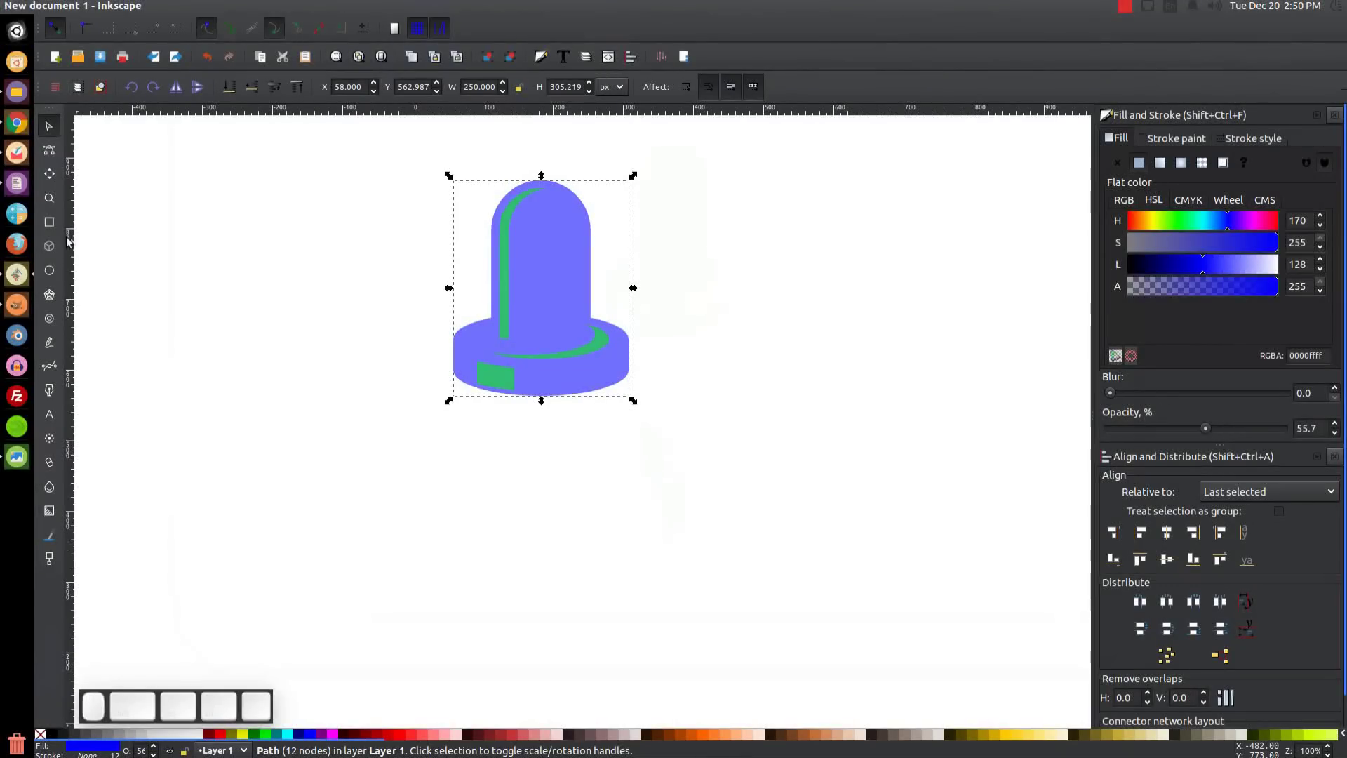
click(50, 222)
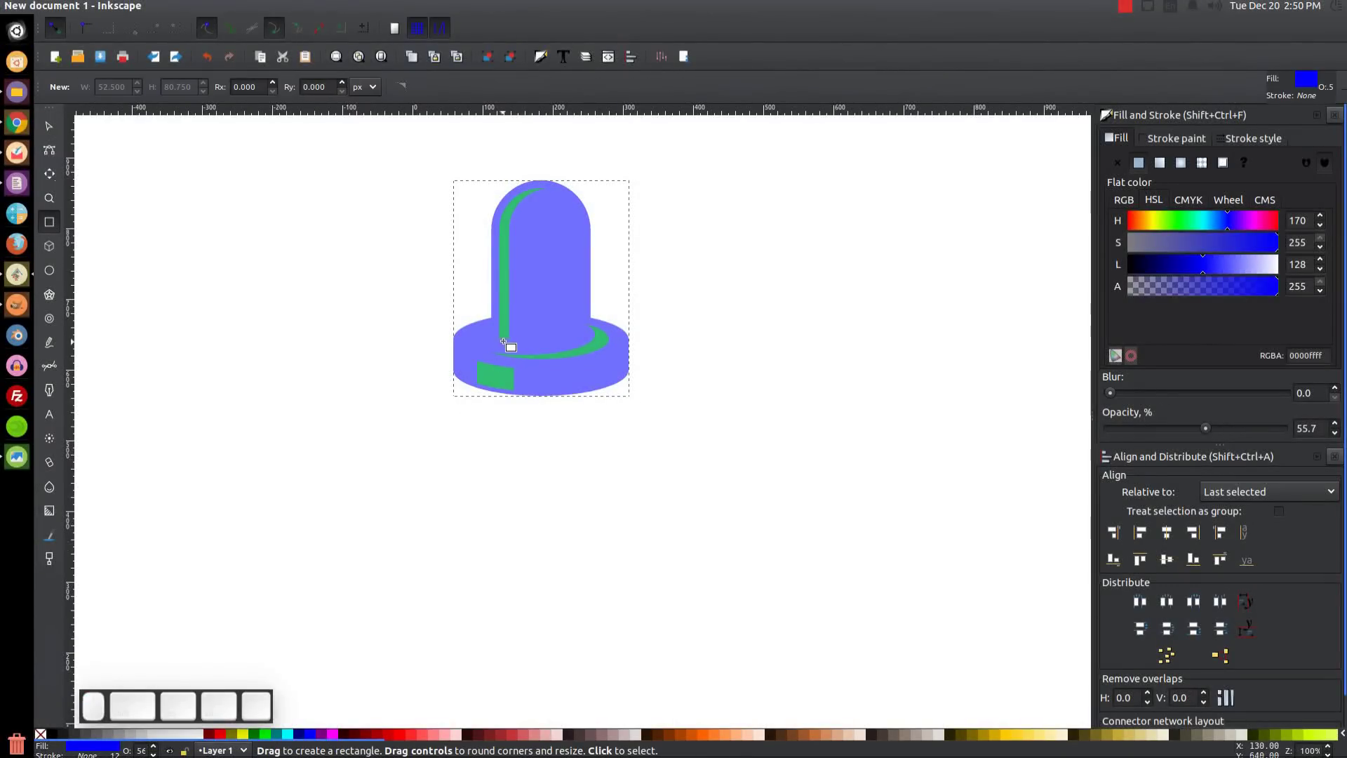
drag(500, 339, 582, 601)
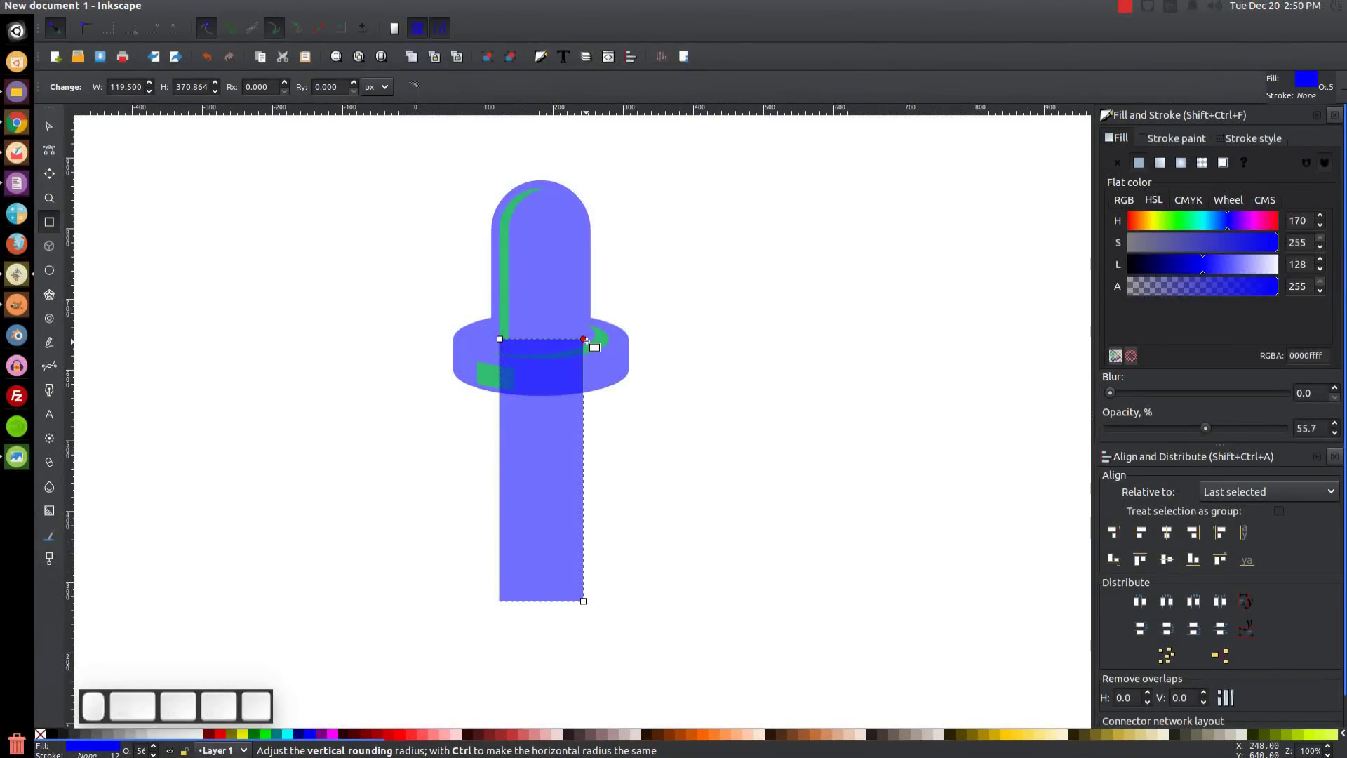
drag(585, 339, 596, 423)
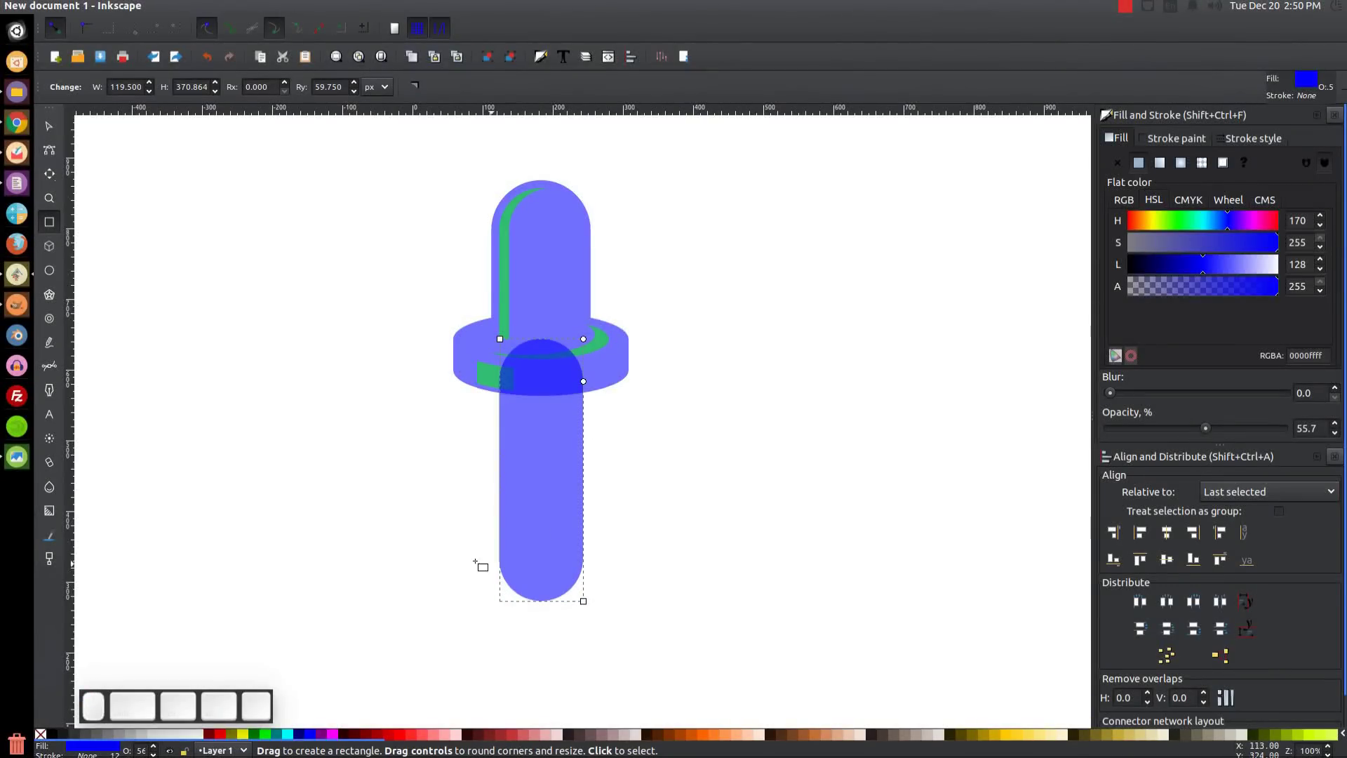
Convert the rounded rectangle to a path and centre it horizontally on the bulb and collar shape
click(44, 127)
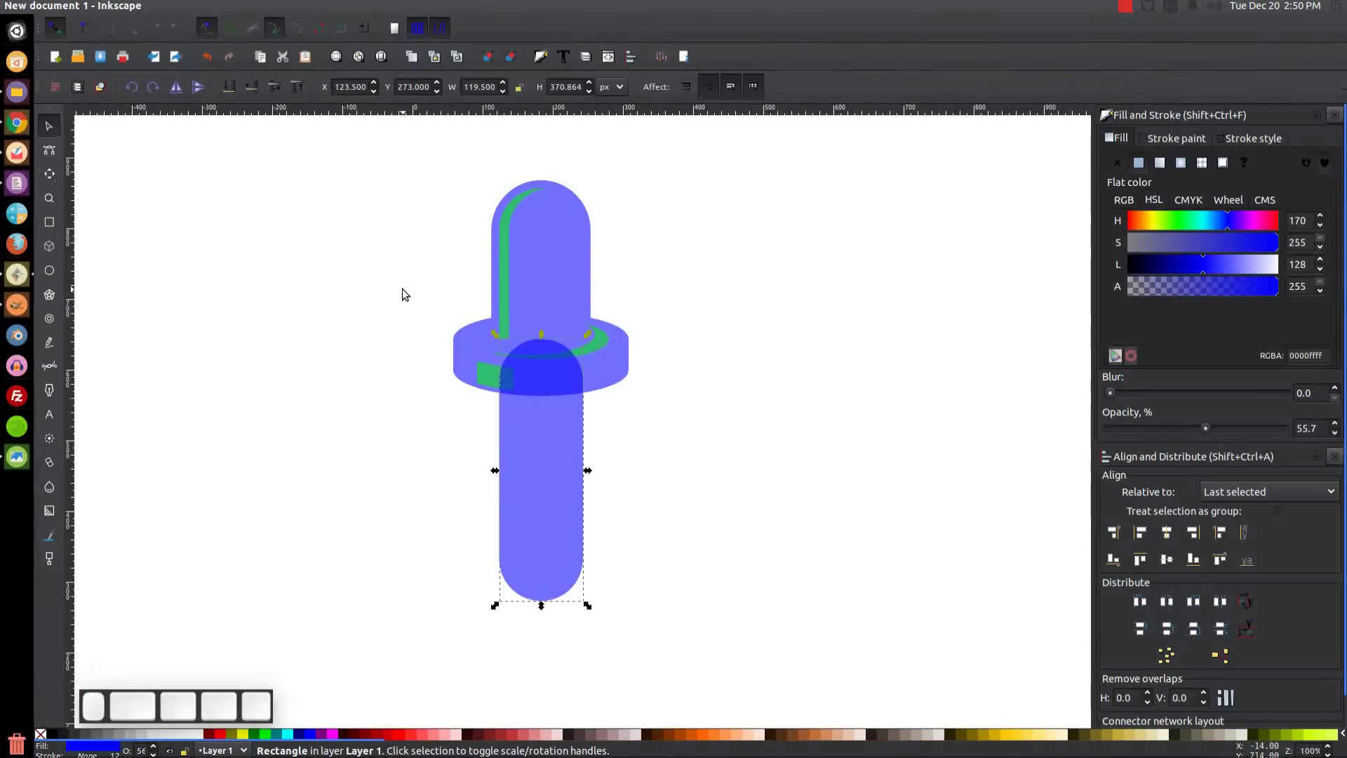
click(229, 6)
click(235, 24)
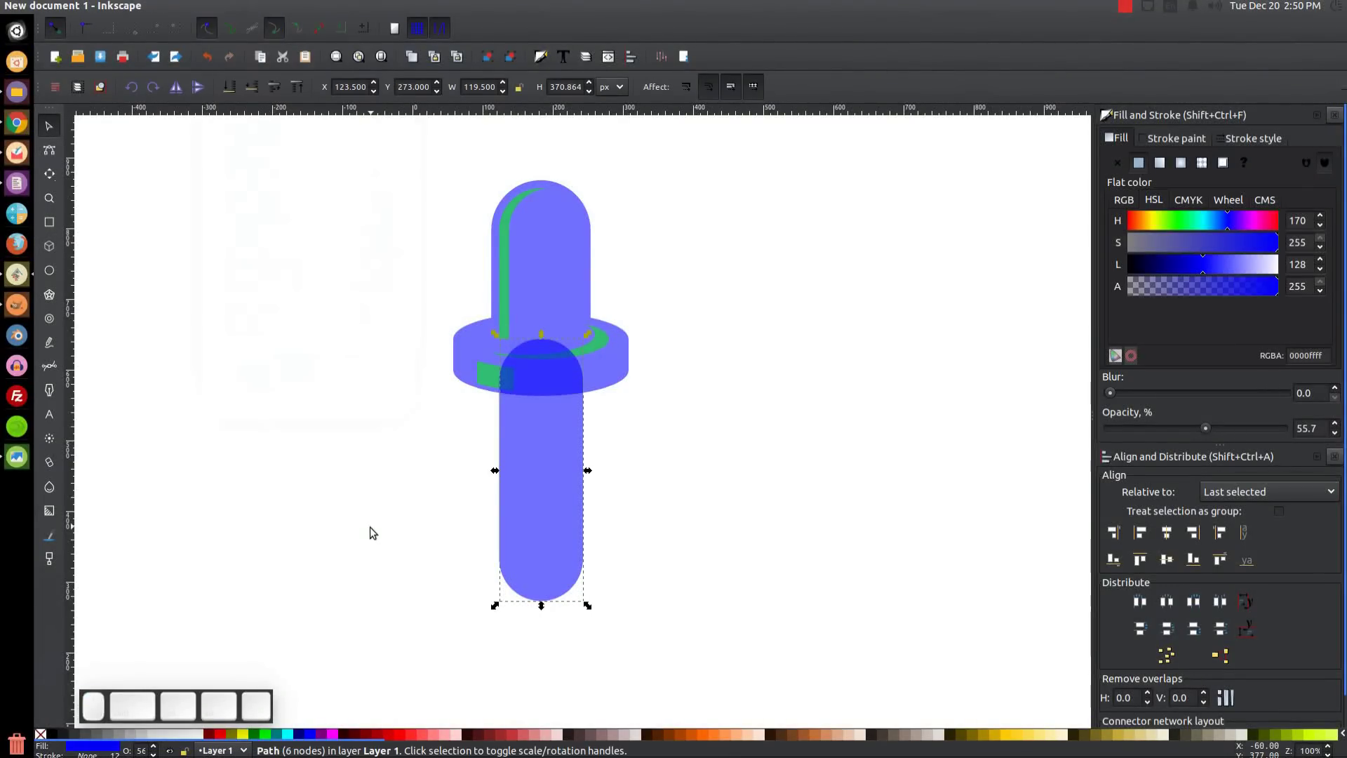
key(shift)
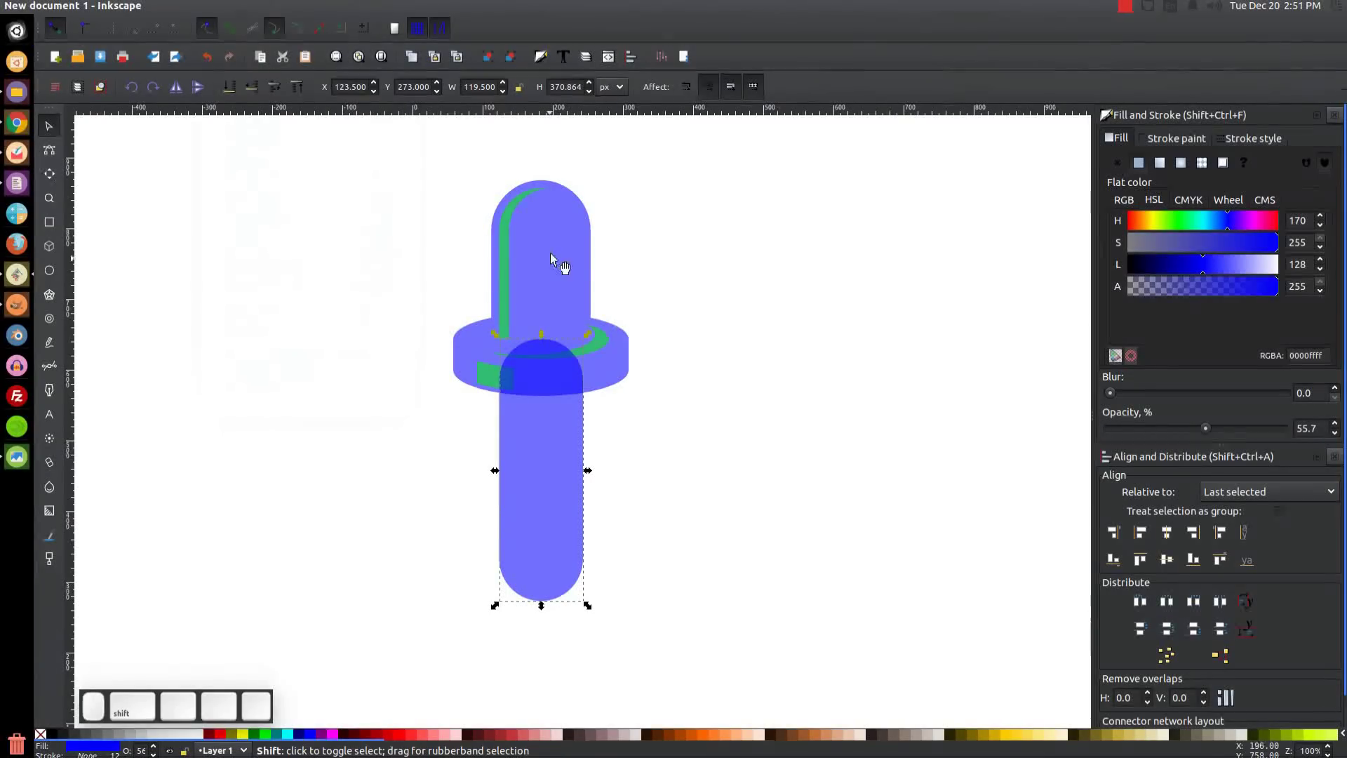
shift+click(561, 214)
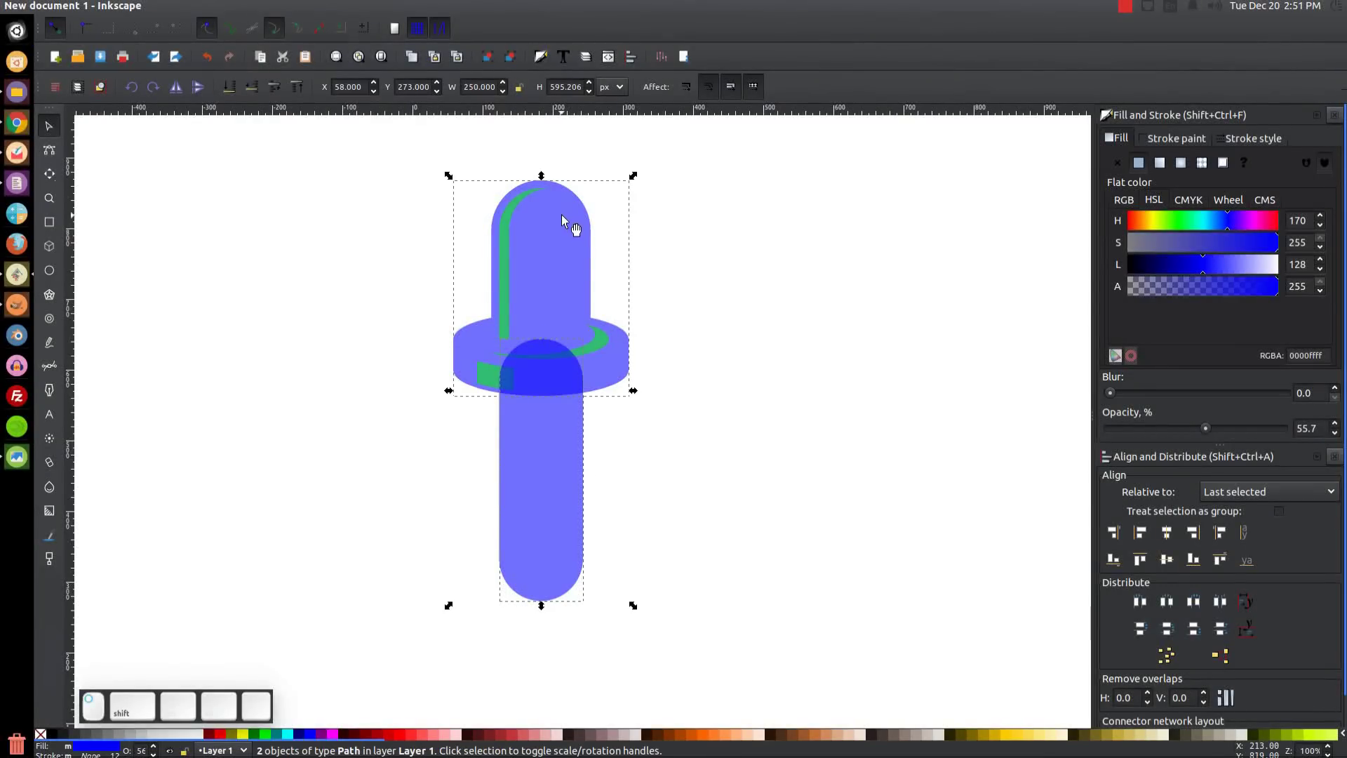
click(1170, 534)
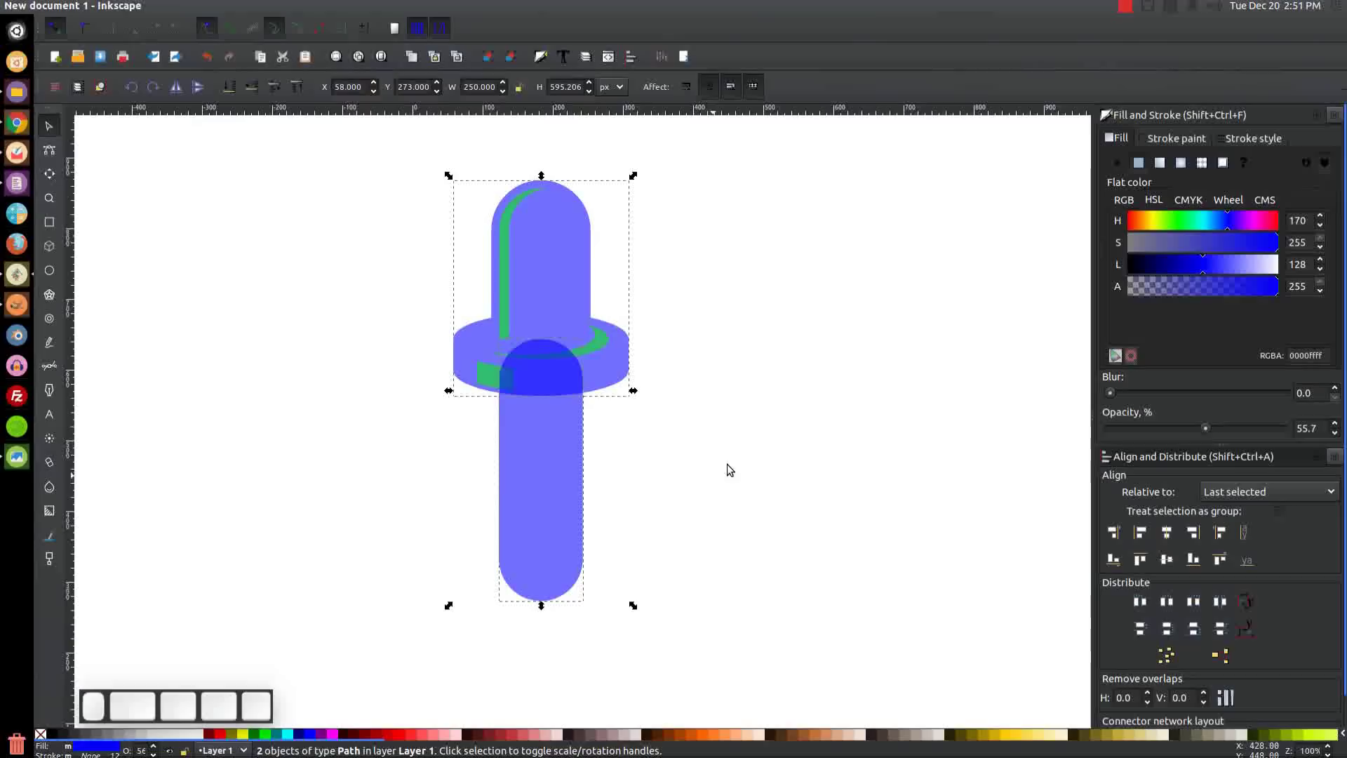
Select the tube path alone and fill it with red (ff0000)
click(685, 583)
drag(684, 583, 741, 497)
click(578, 343)
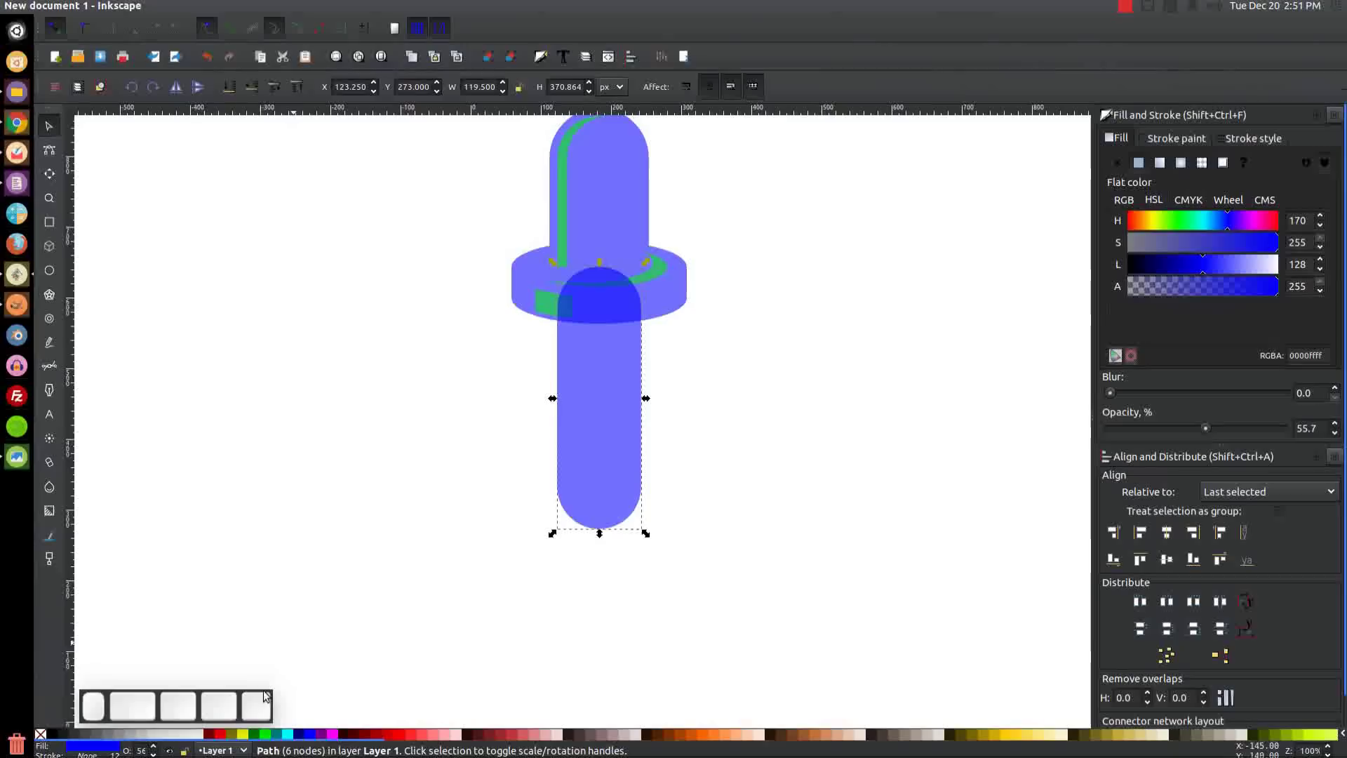
click(215, 734)
drag(659, 300, 655, 399)
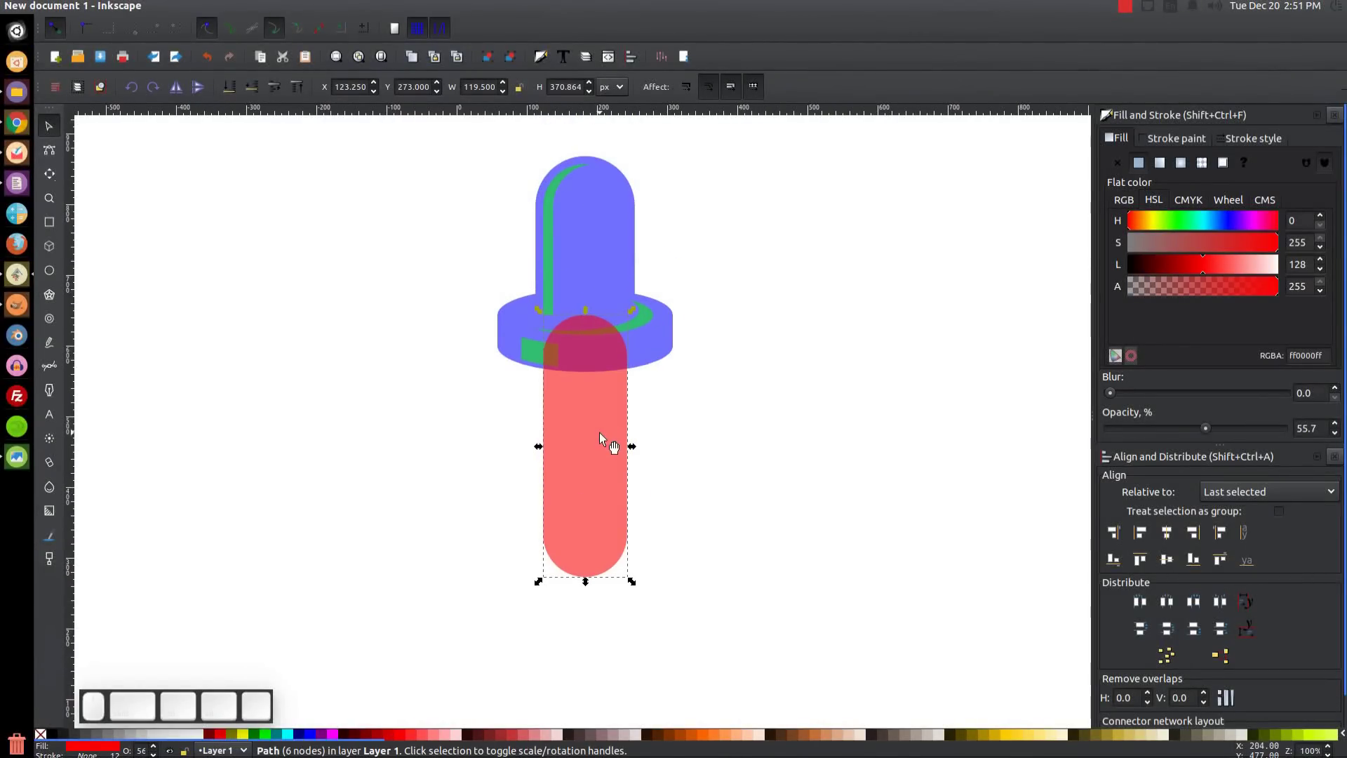
Duplicate the red tube, move the copy straight down and shrink it about its centre to about 69.2 × 214.9 px as the tip
key(ctrl+d)
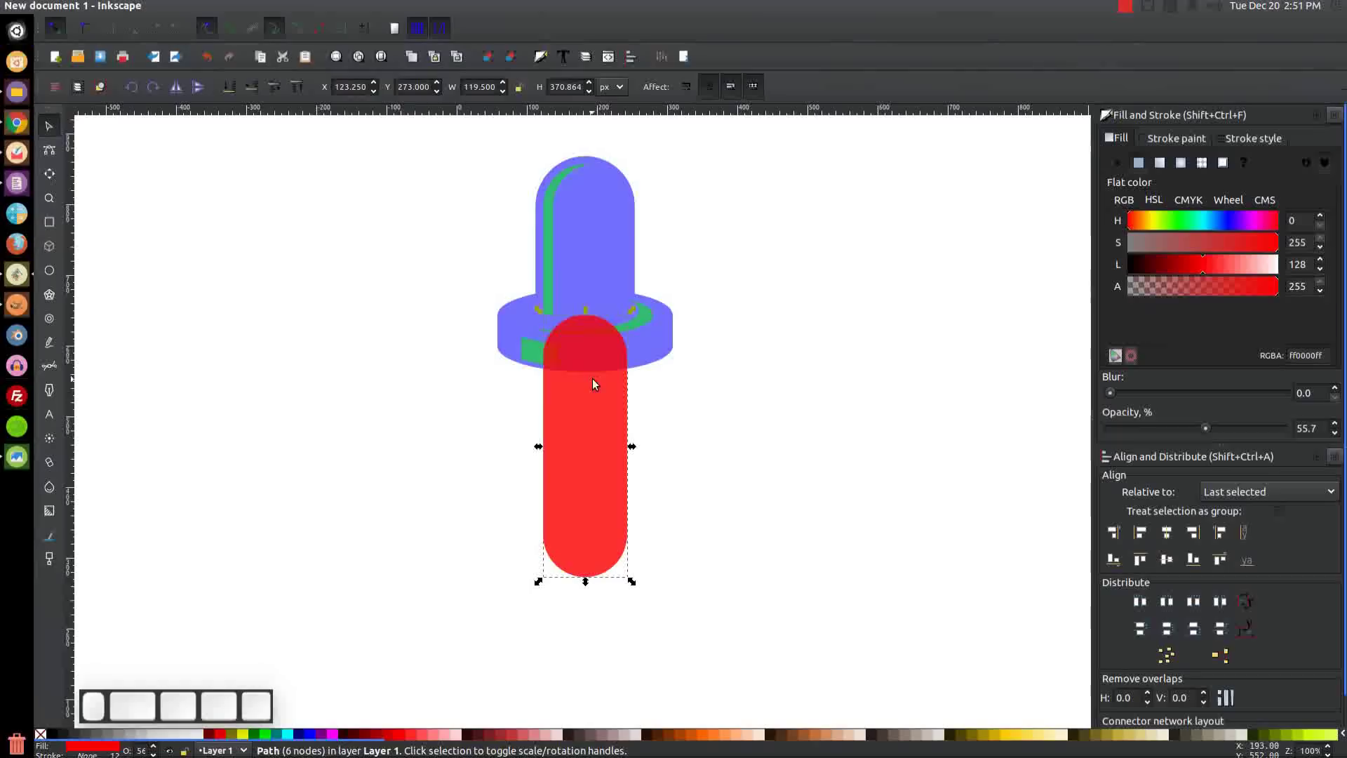
key(ctrl)
drag(589, 366, 588, 508)
scroll(588, 507, down, 2)
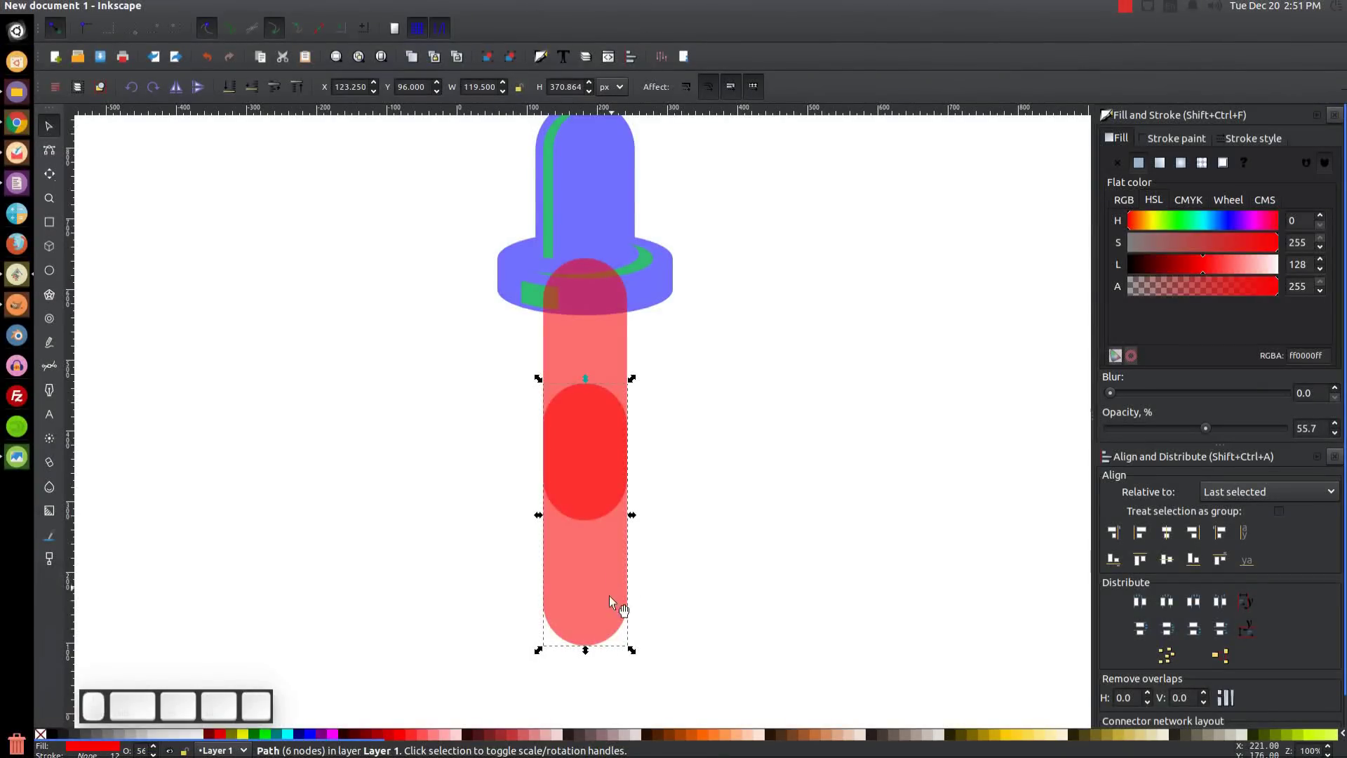
drag(583, 650, 604, 554)
drag(587, 455, 595, 487)
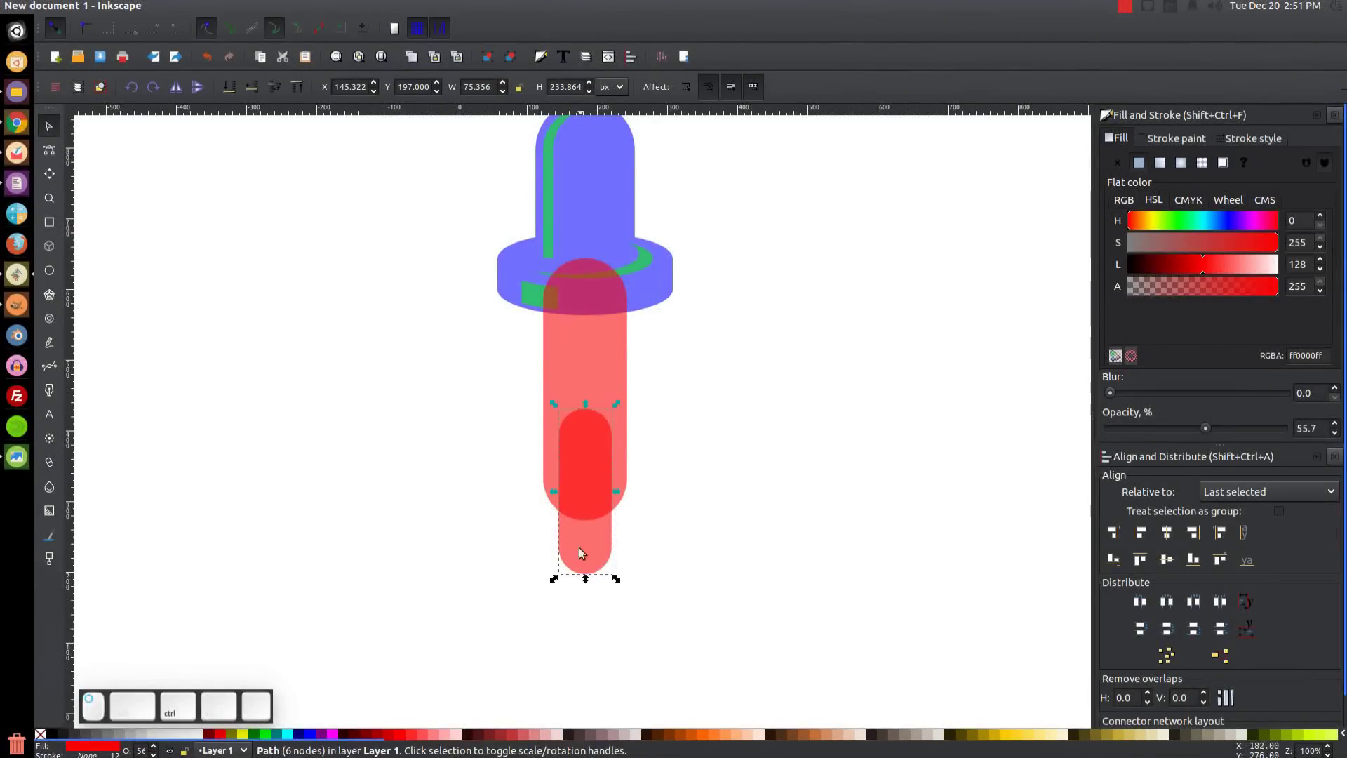
drag(583, 581, 591, 565)
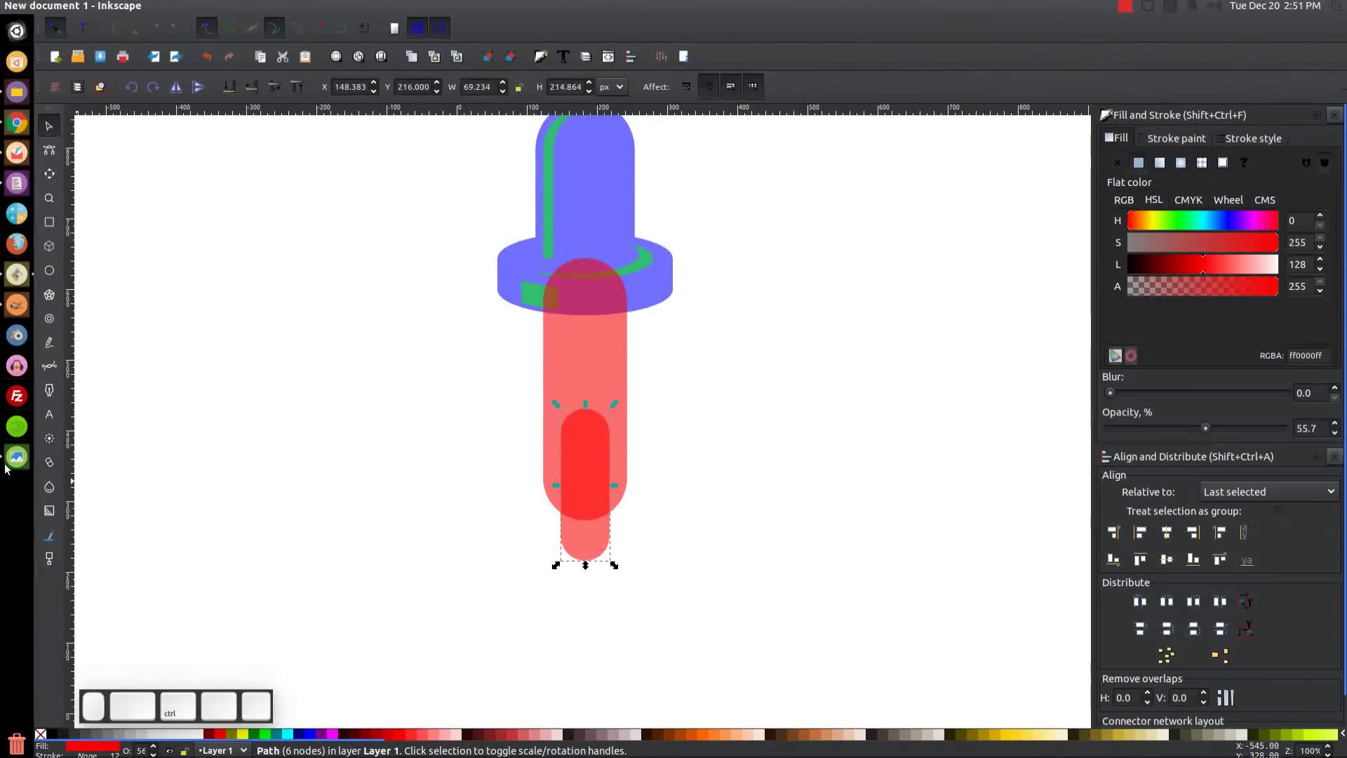
Compare the tip with the reference image, shift it slightly downward and unite it with the red tube
key(alt+Tab)
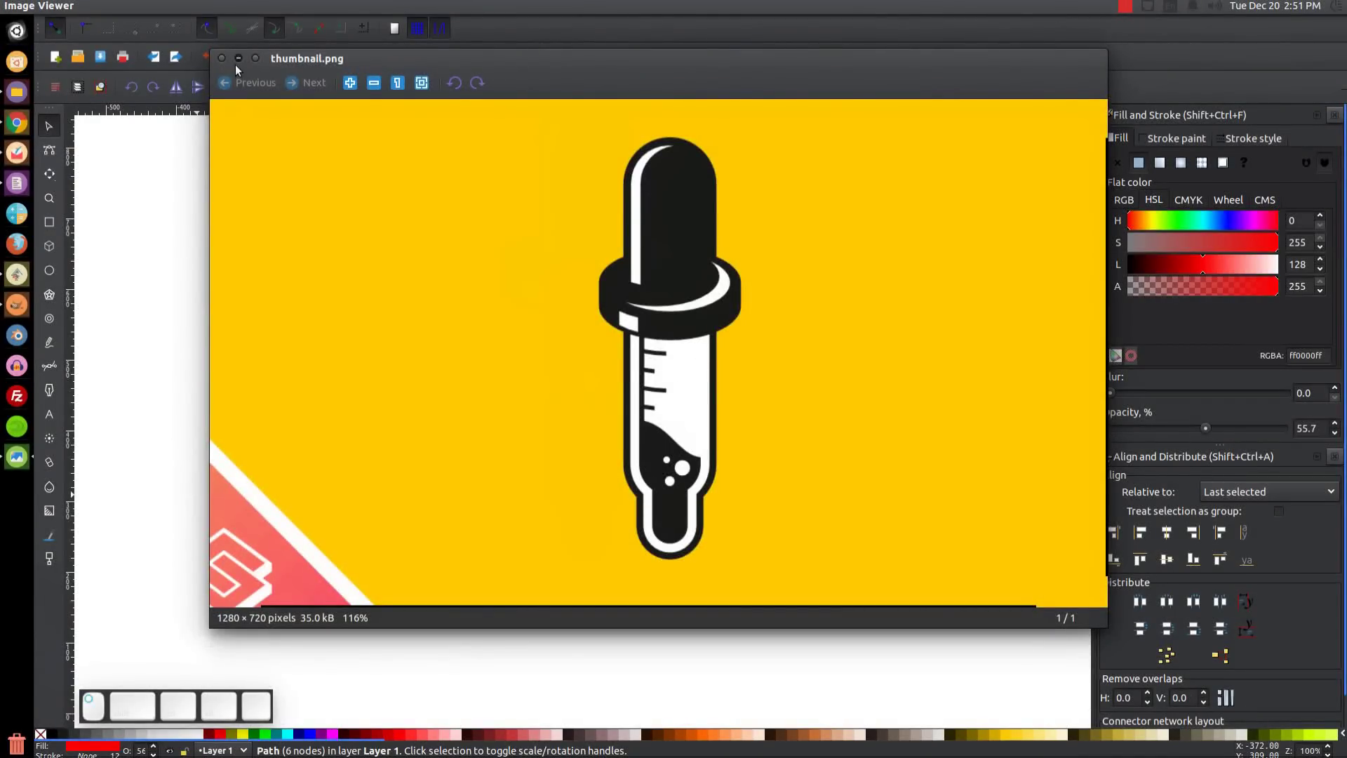
click(237, 61)
click(592, 485)
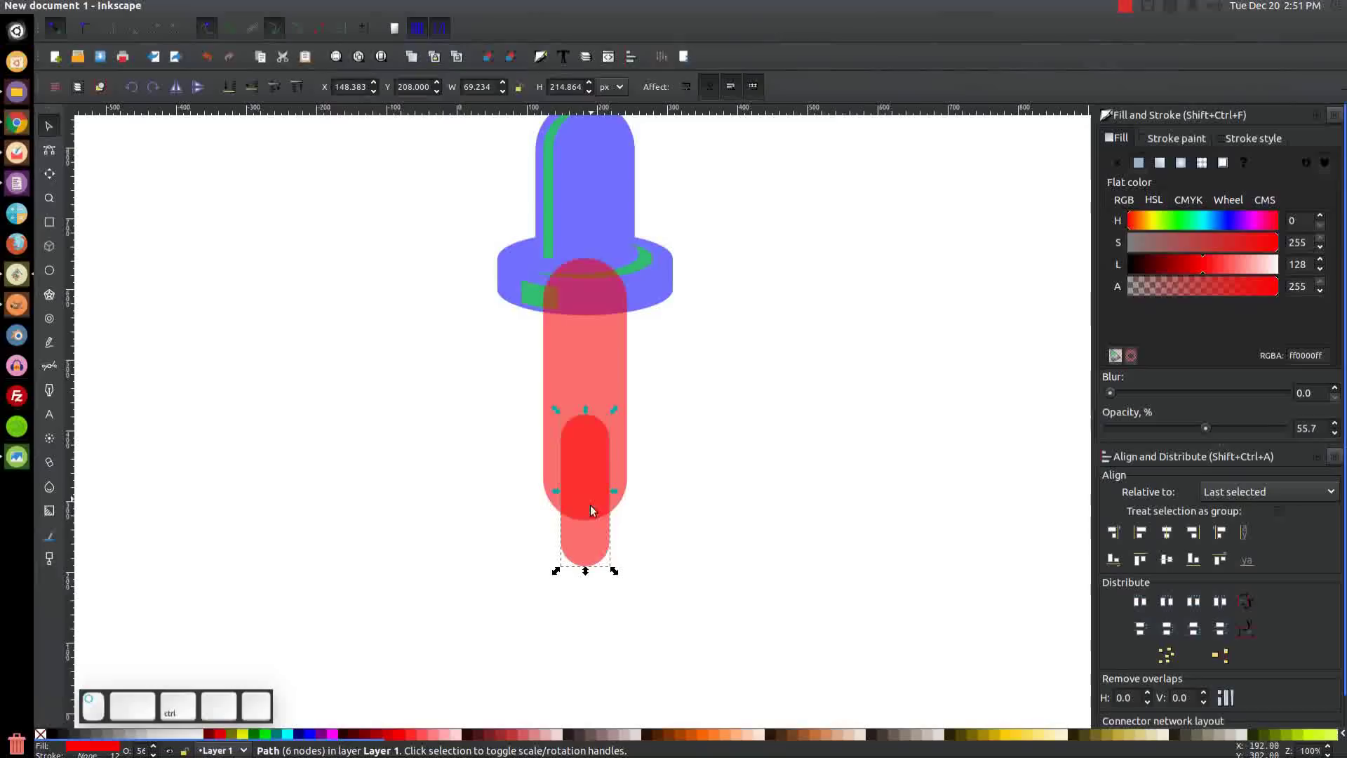
drag(592, 520, 592, 524)
key(shift)
shift+click(620, 372)
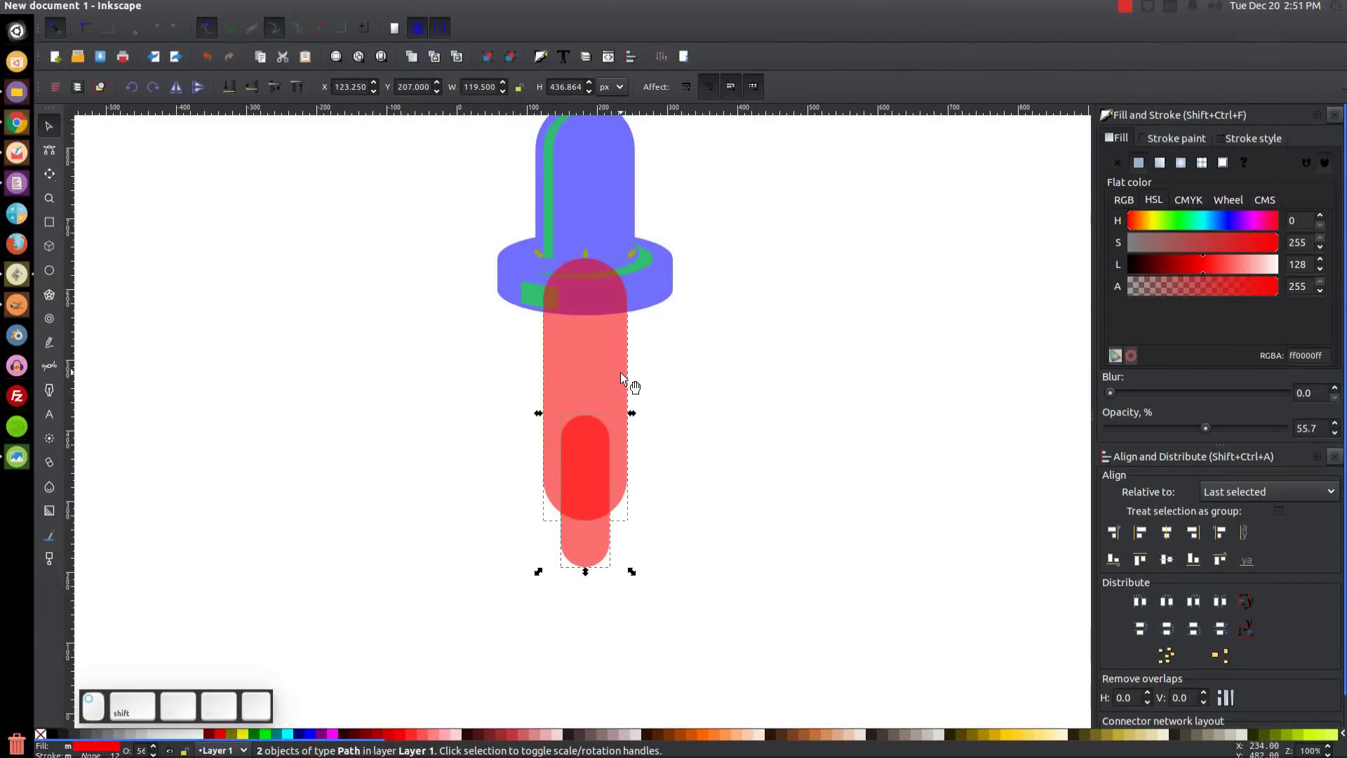
click(230, 6)
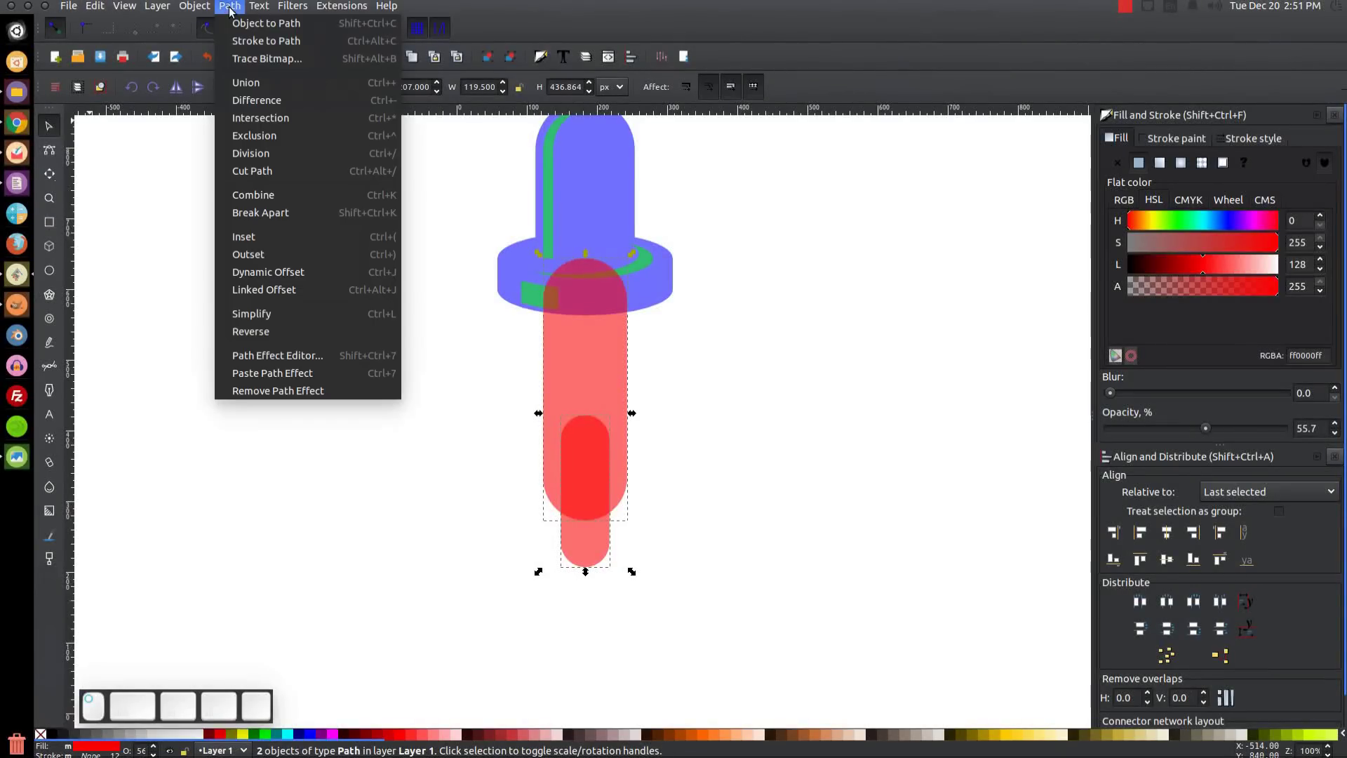
click(245, 82)
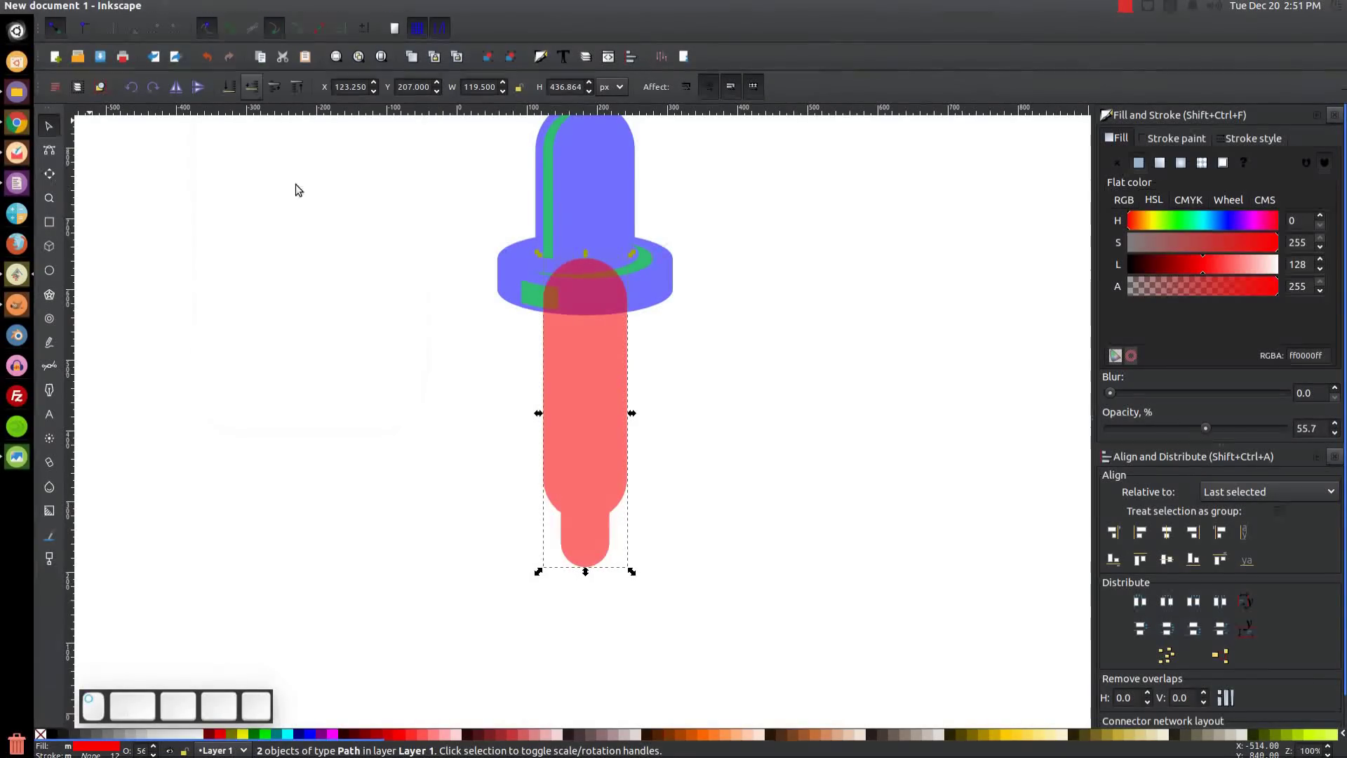
Check the reference image again and lower the united red tube to the bottom of the stacking order
scroll(484, 505, up, 3)
scroll(505, 533, down, 1)
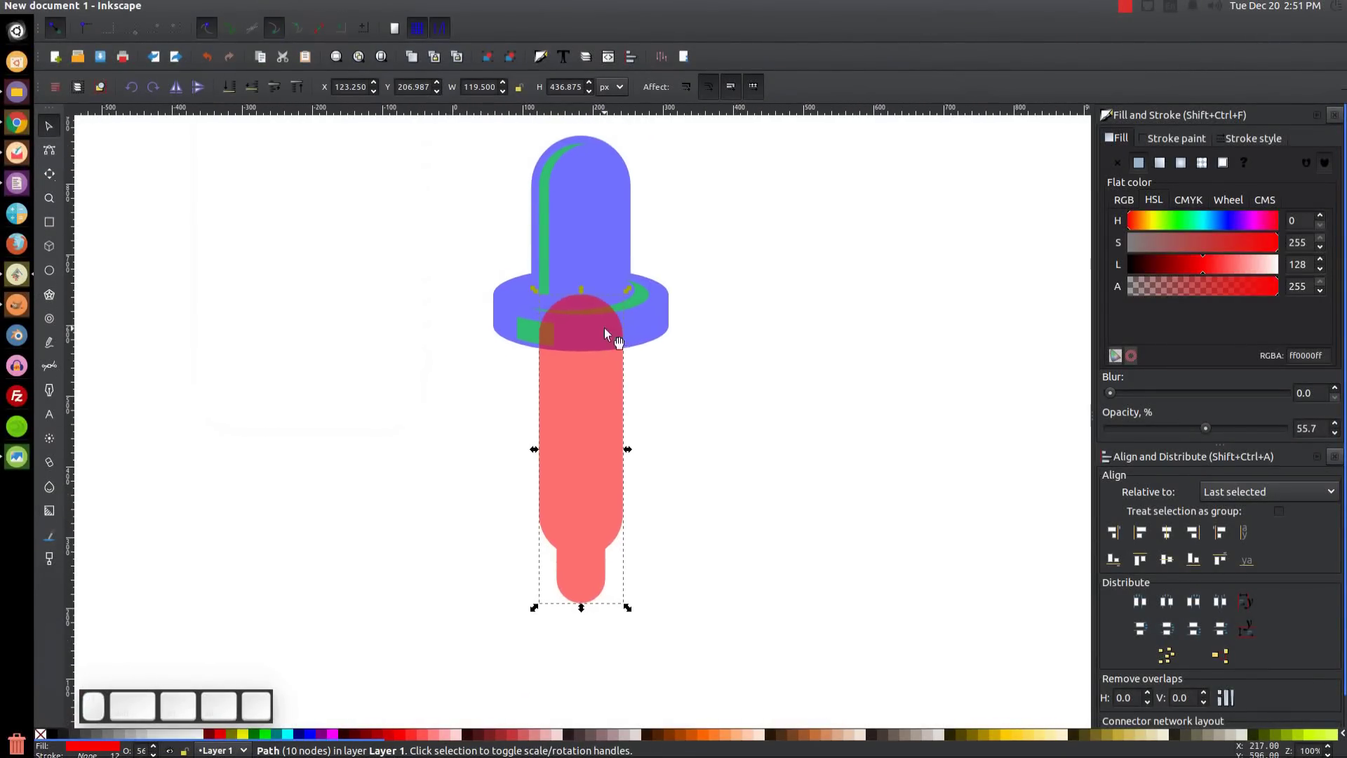
click(17, 457)
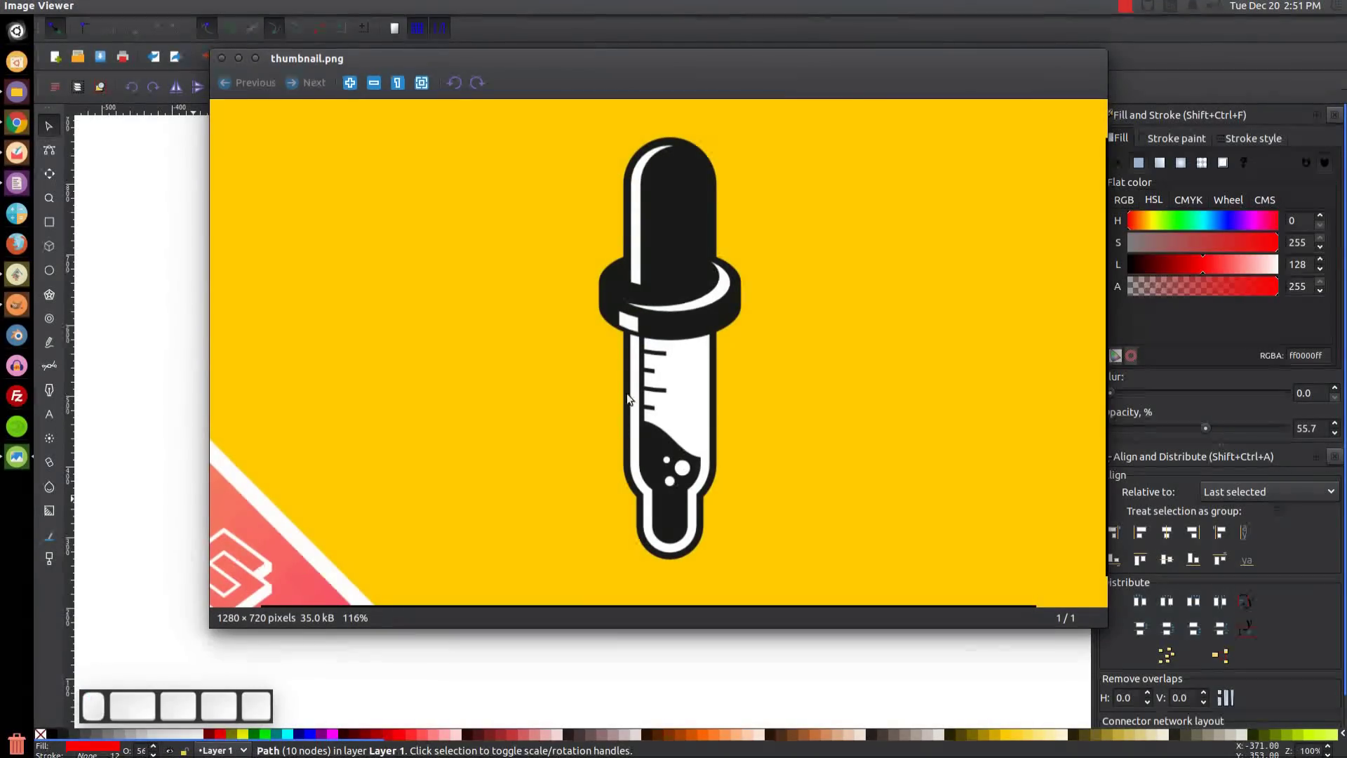
click(238, 58)
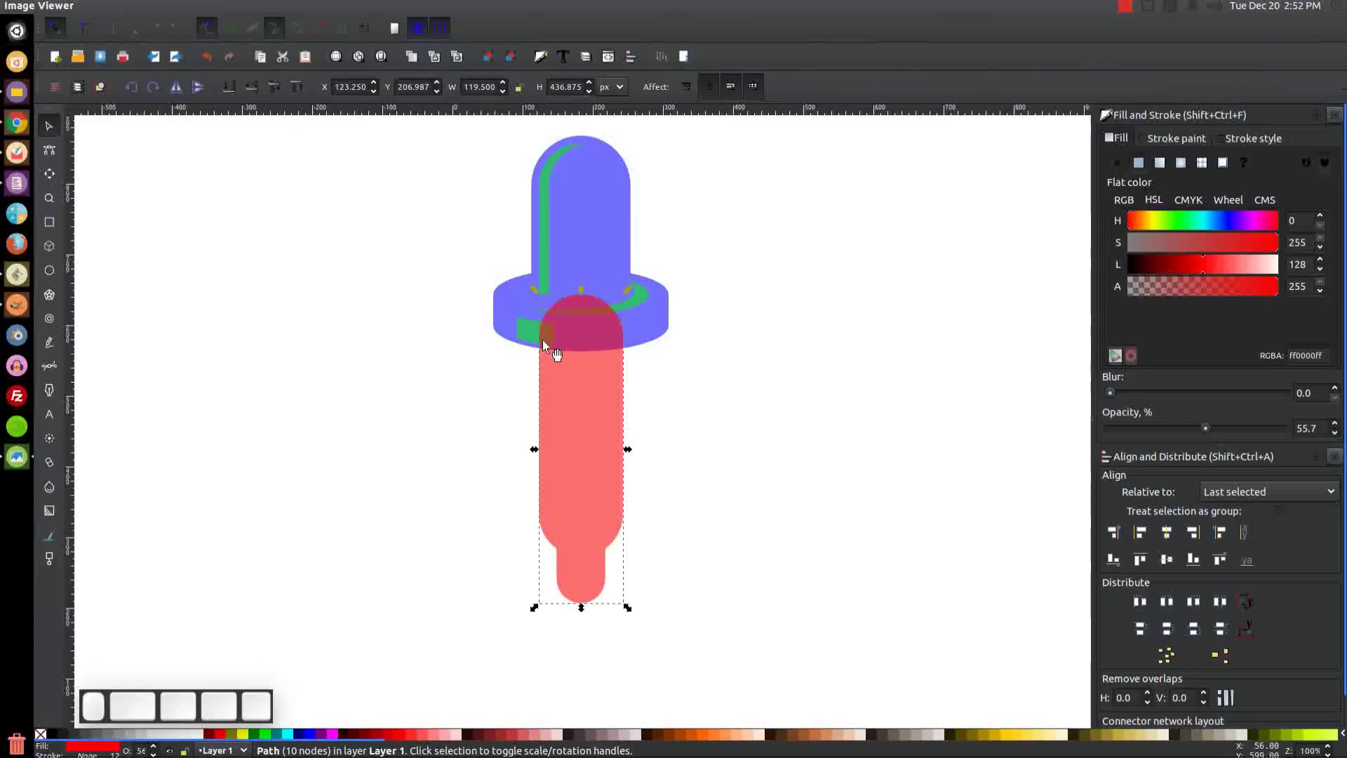
click(228, 88)
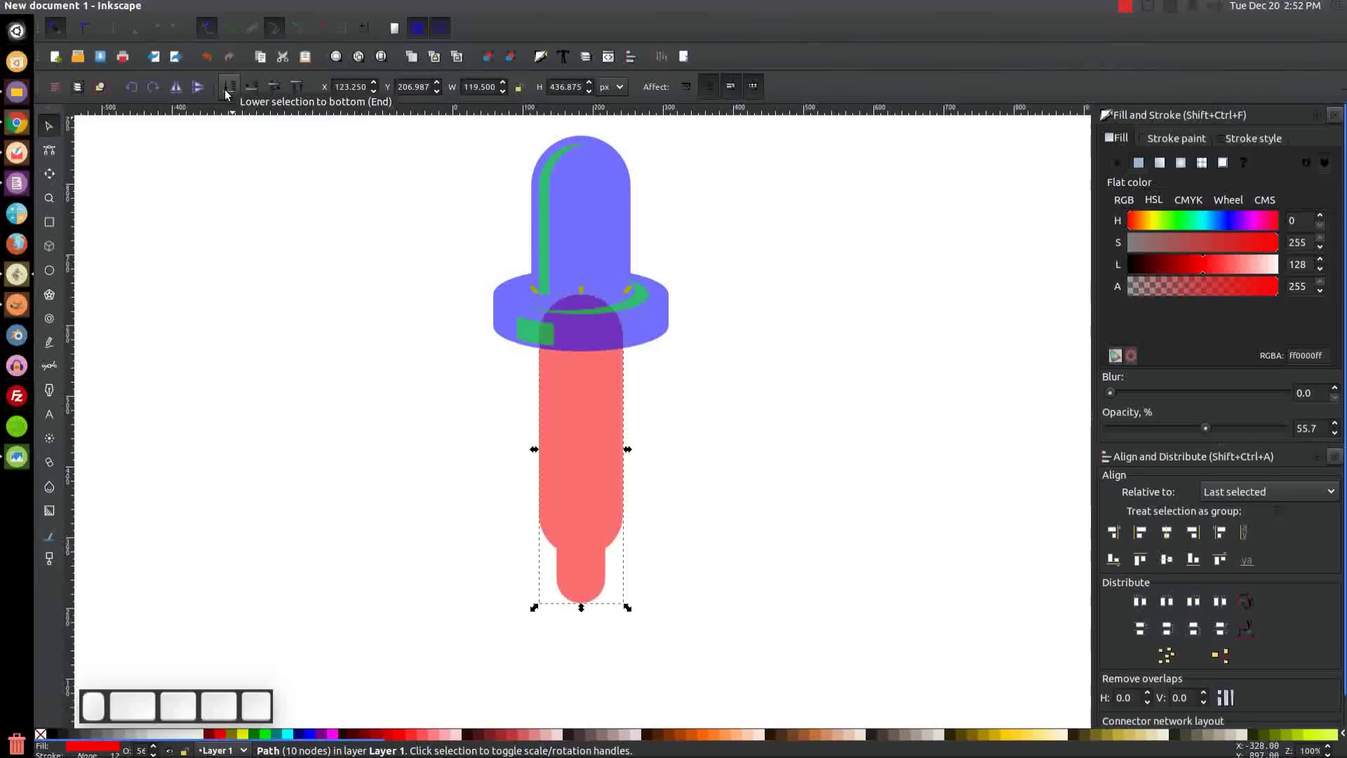
Create a linked offset of the red tube, fill it with green (00ff00), expand it slightly outward and convert it to a path
click(232, 6)
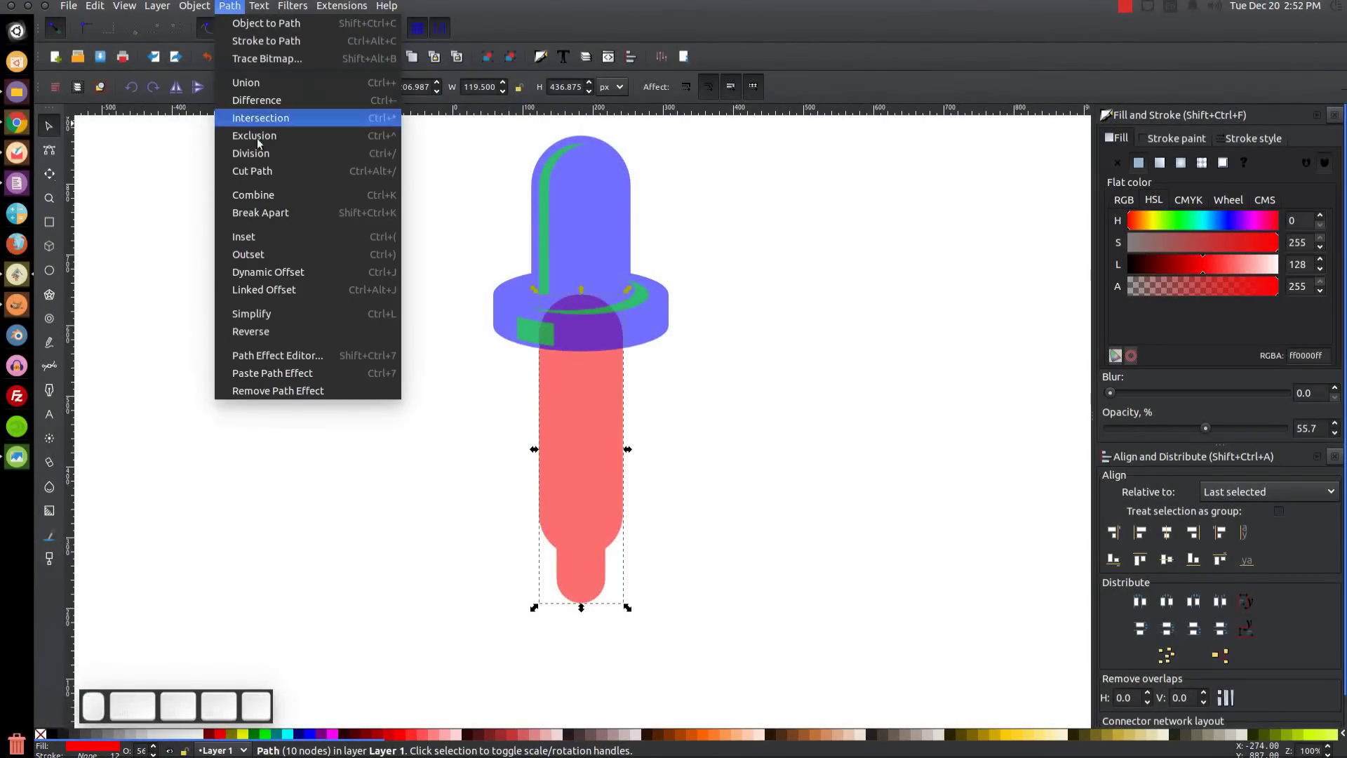
click(263, 294)
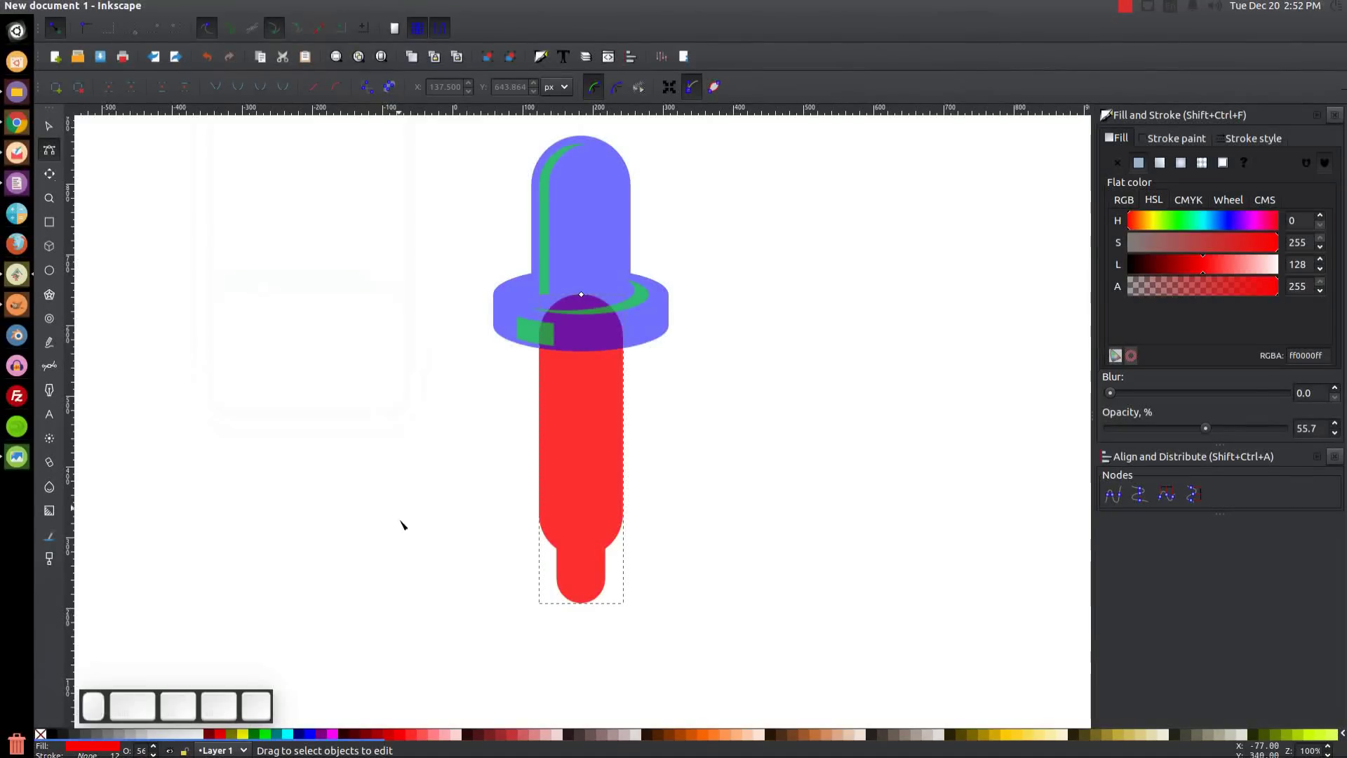
click(266, 734)
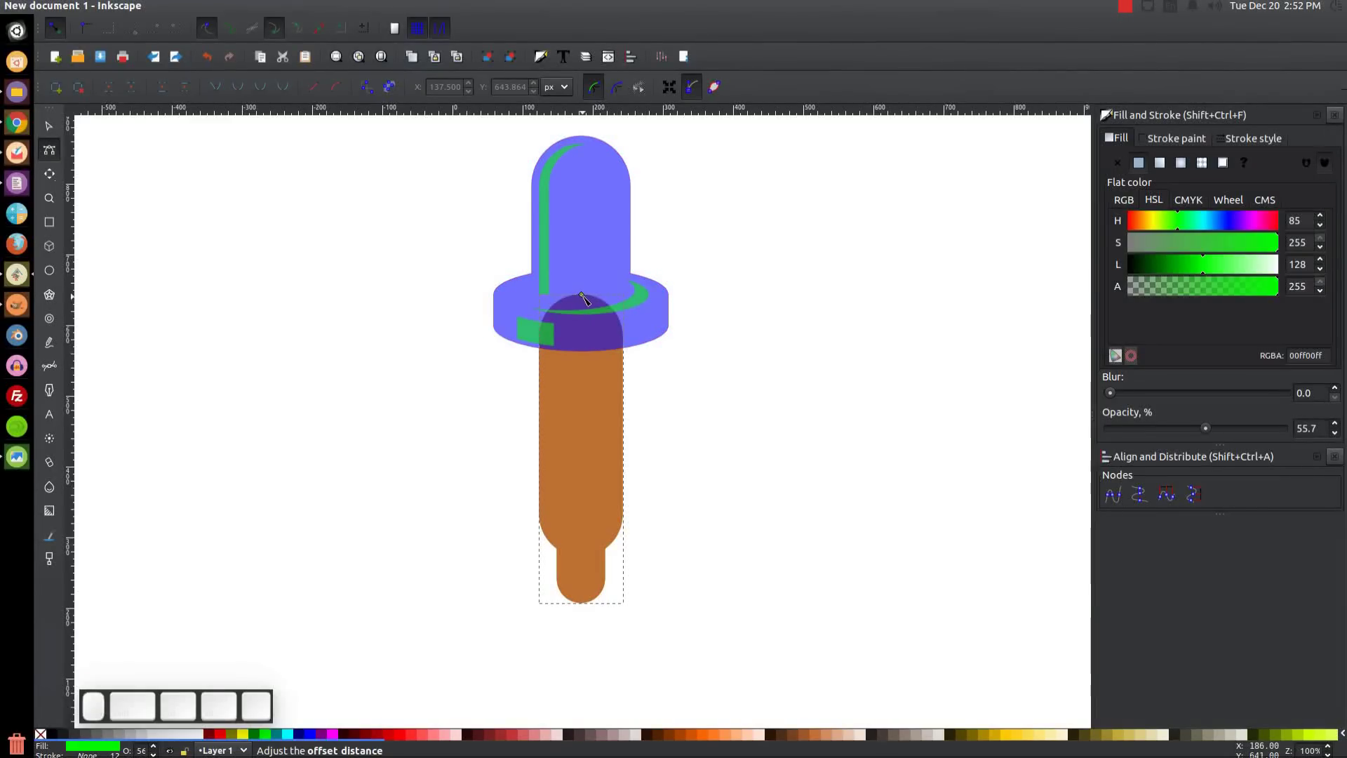
drag(582, 294, 593, 285)
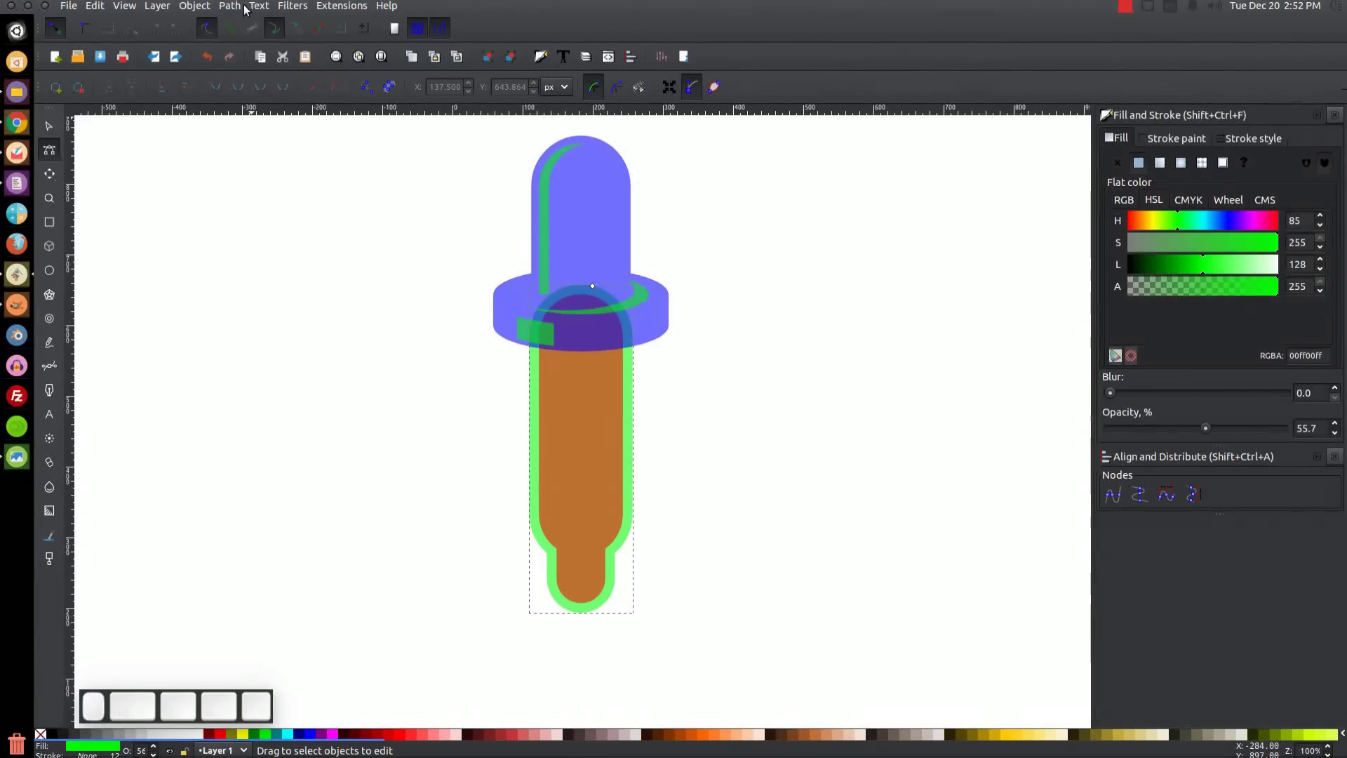
click(242, 7)
click(256, 21)
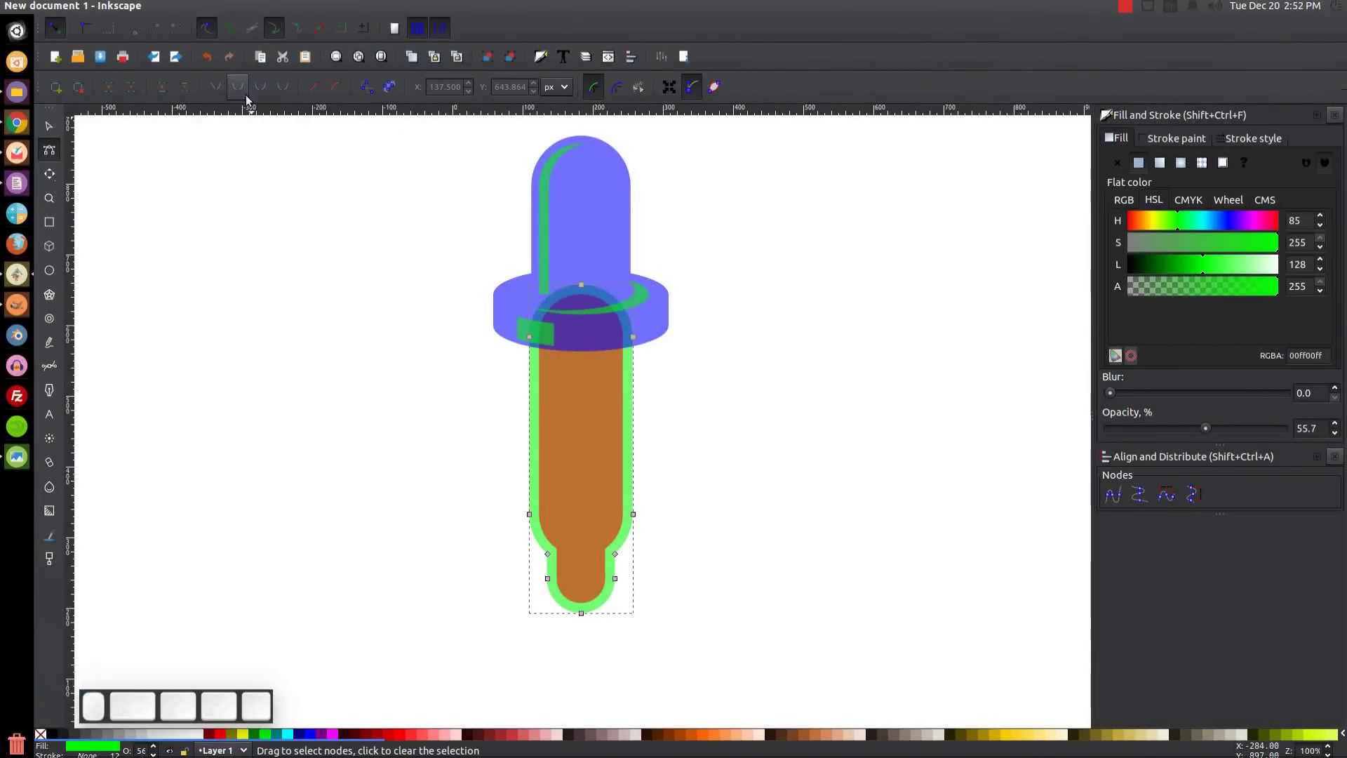
Create a linked offset of the green outline, fill it with blue (0000ff), expand it slightly outward and convert it to a path
click(229, 6)
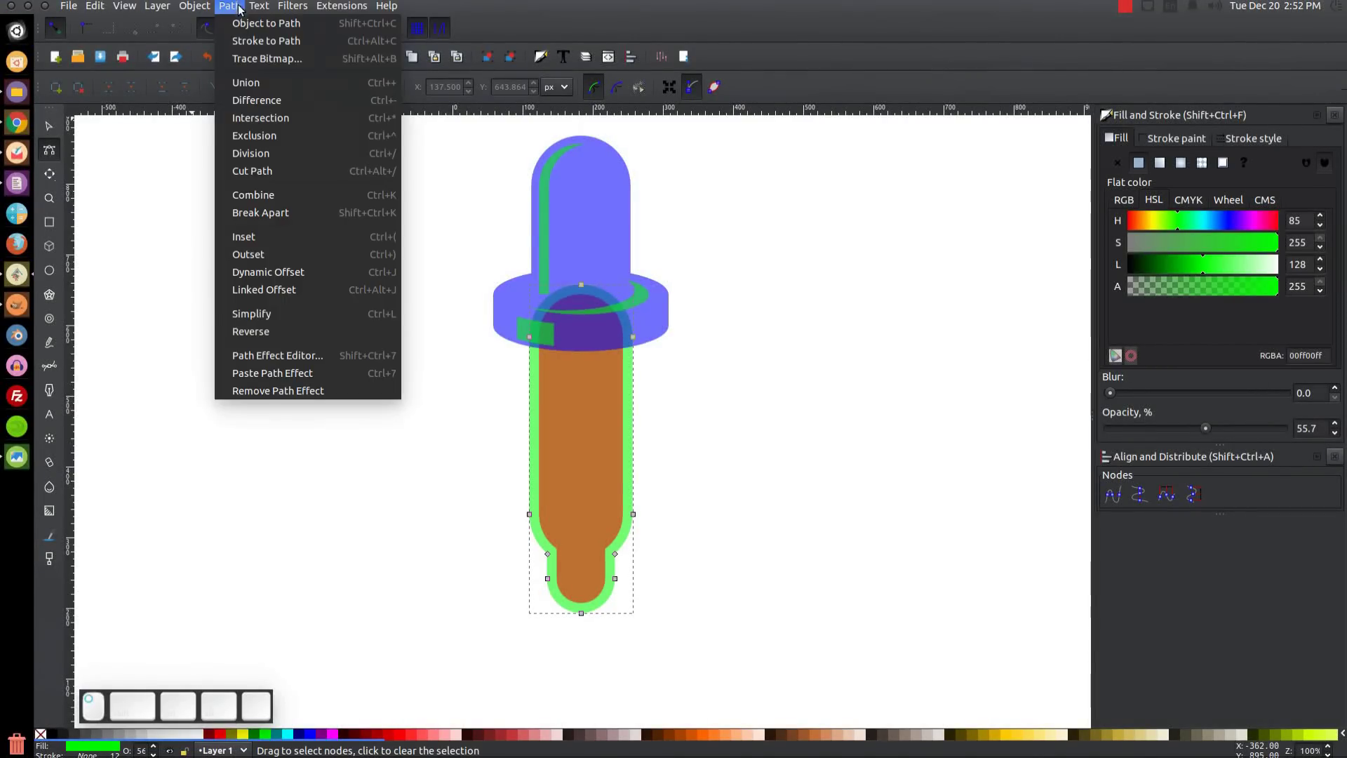
click(283, 289)
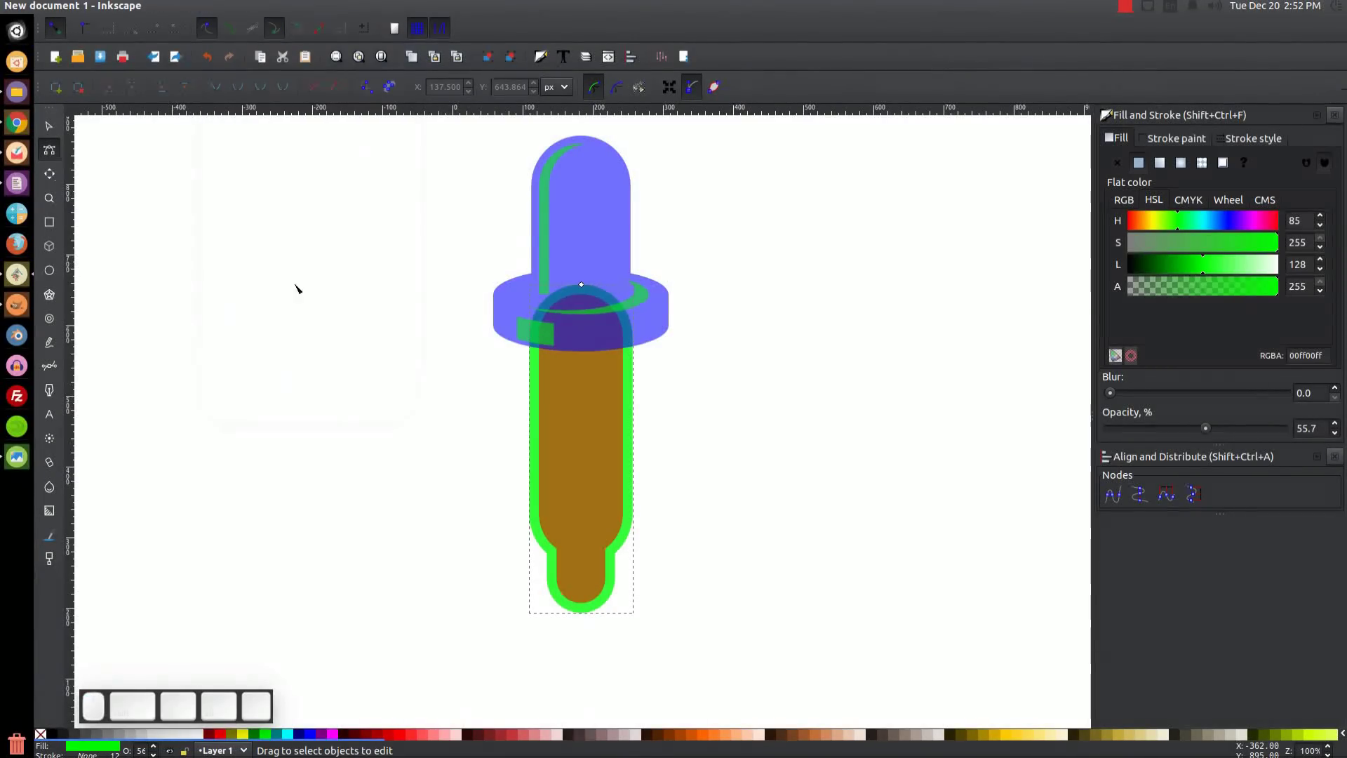
click(314, 734)
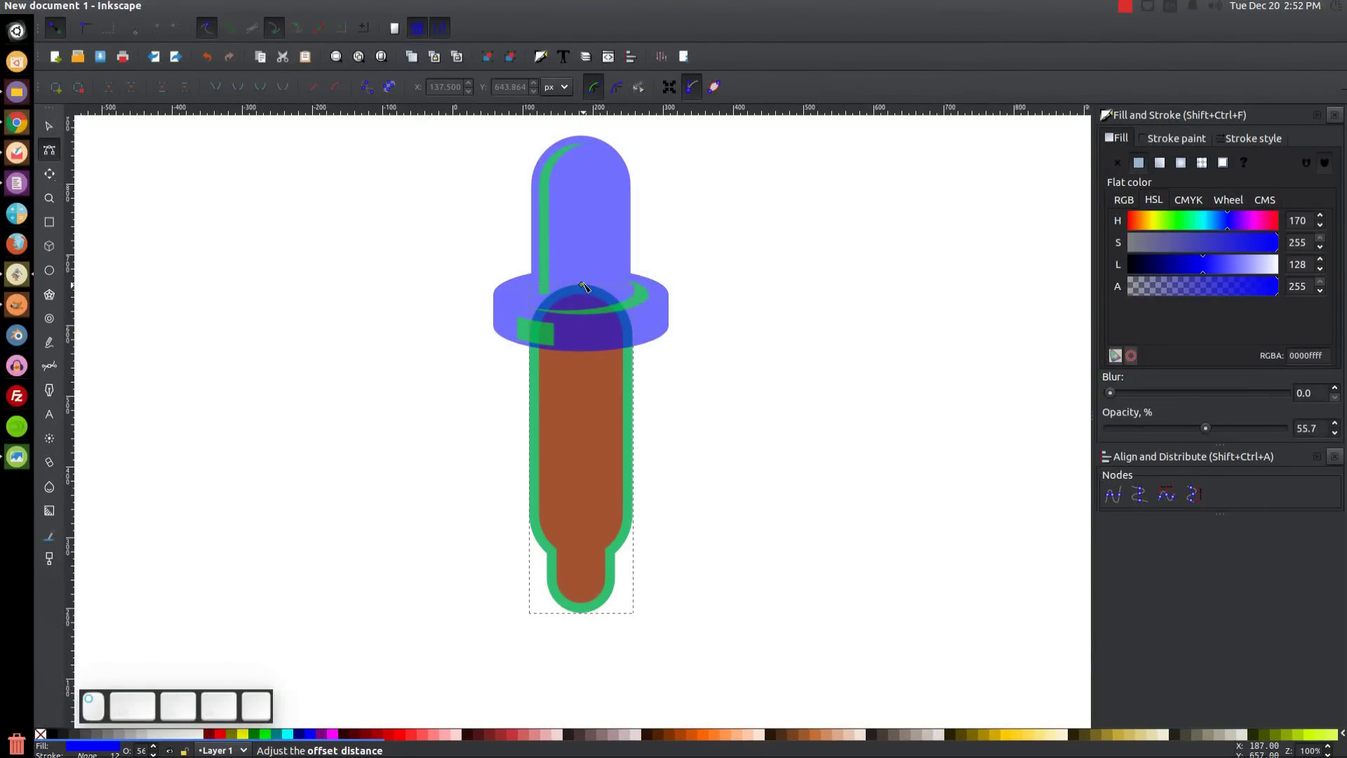
drag(582, 284, 586, 277)
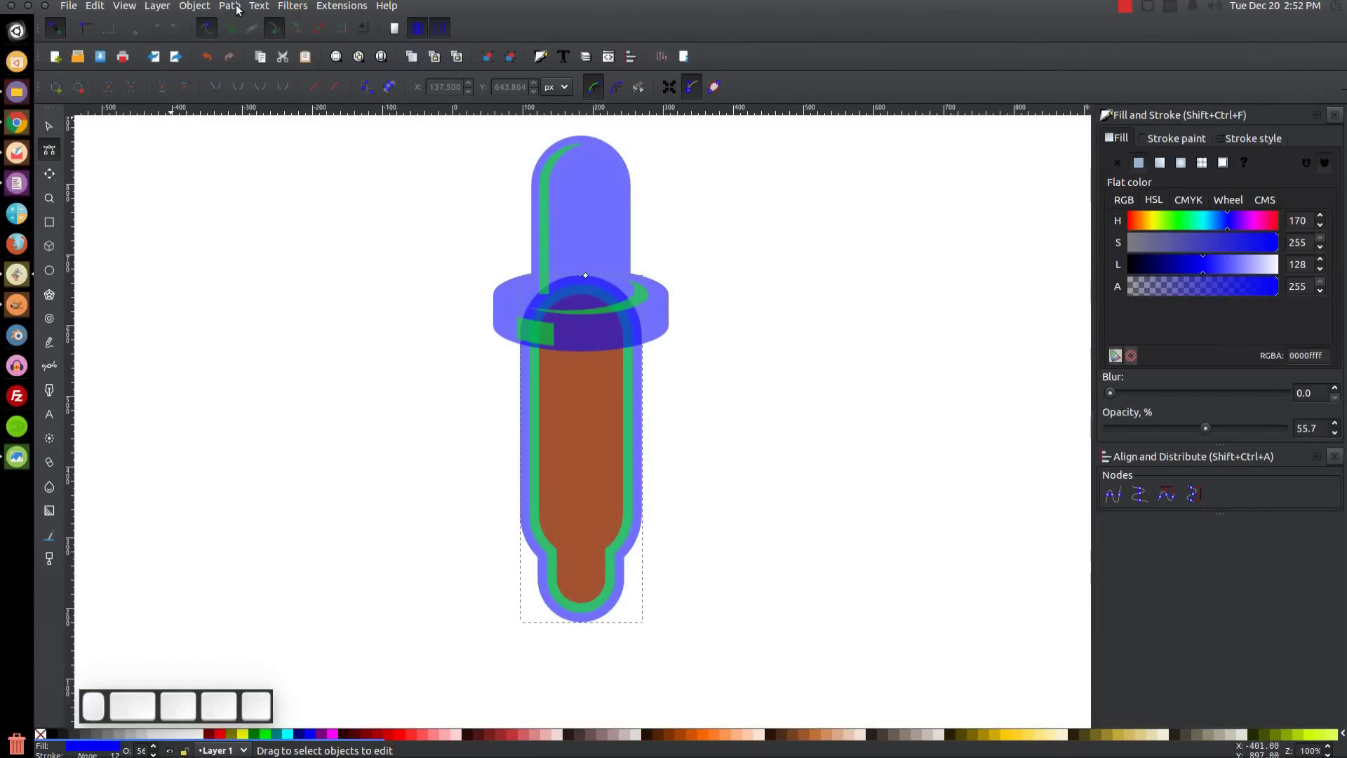
click(230, 5)
click(242, 45)
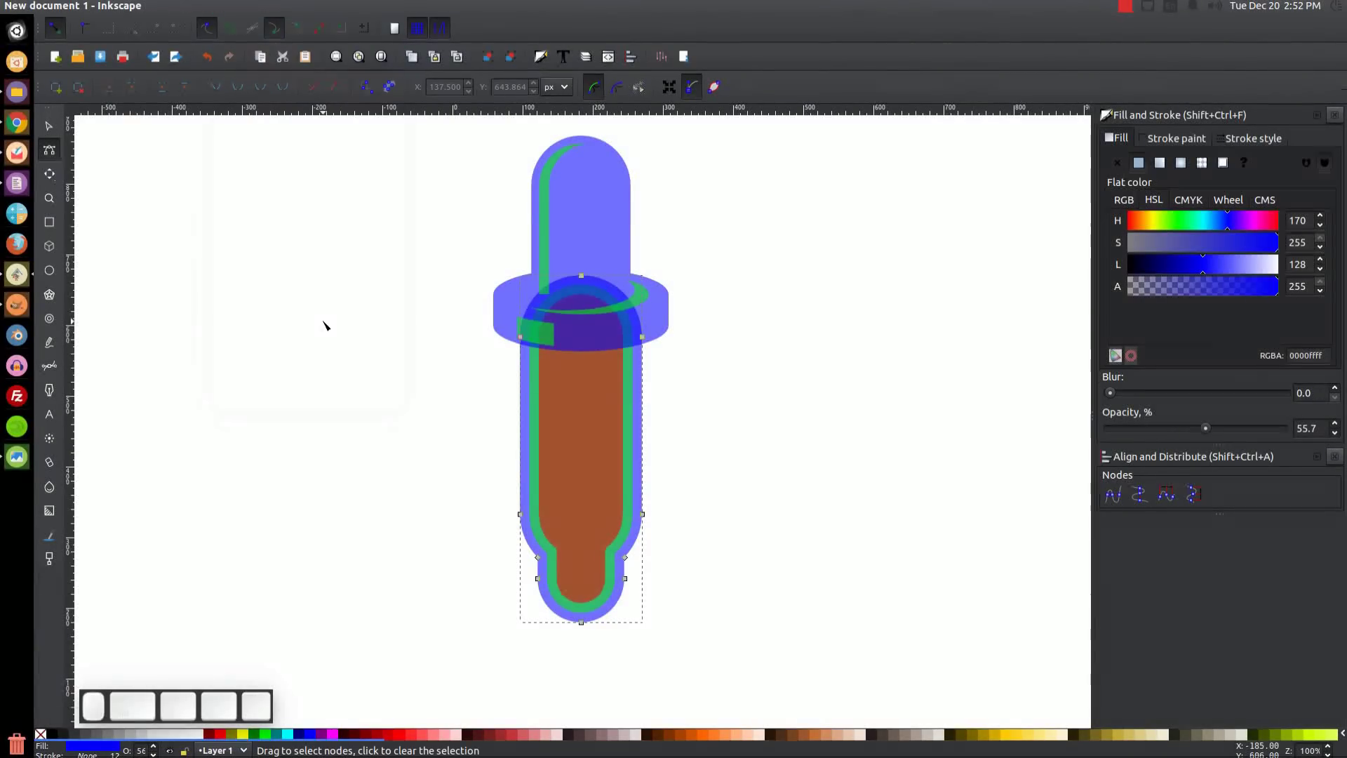
Select the blue, green and red tube paths together and scale them down proportionally to about 139 px wide and 394 px high
click(50, 127)
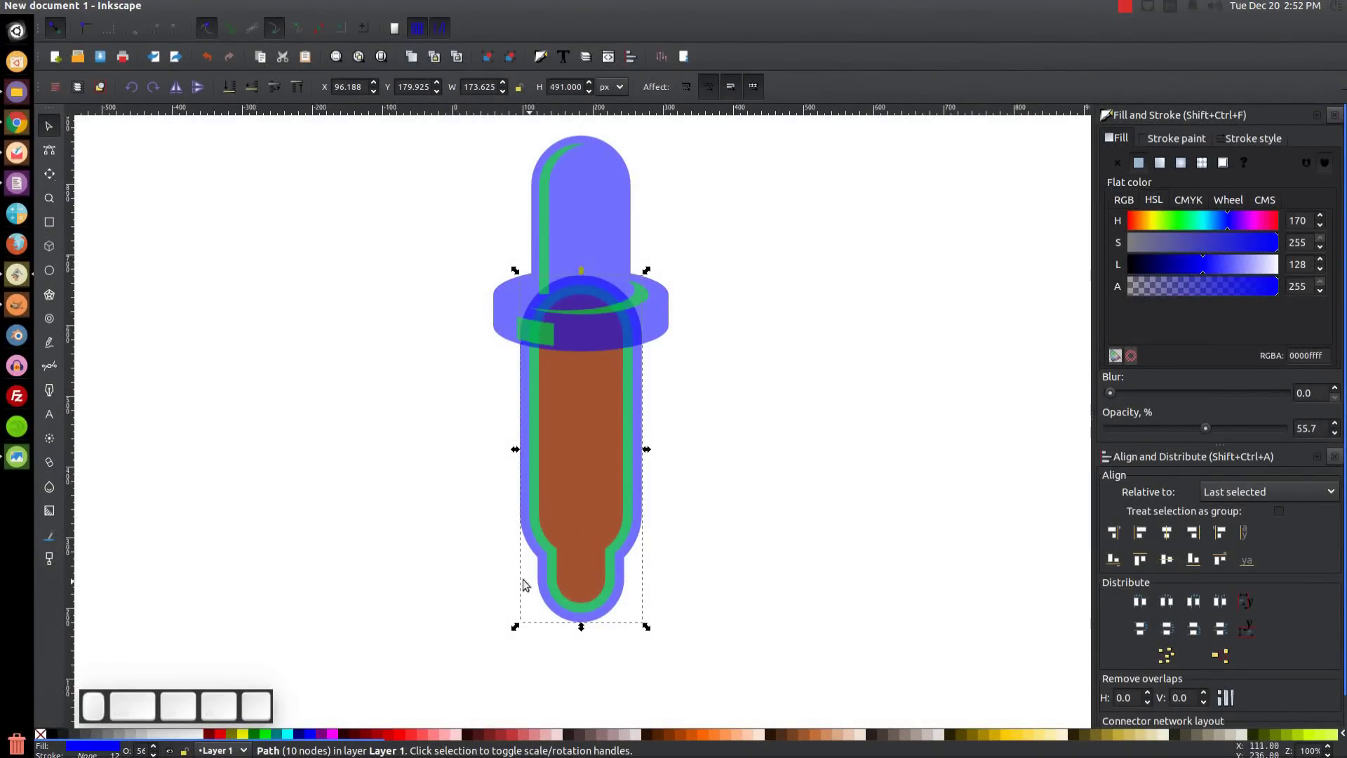
key(shift)
key(shift)
shift+click(528, 428)
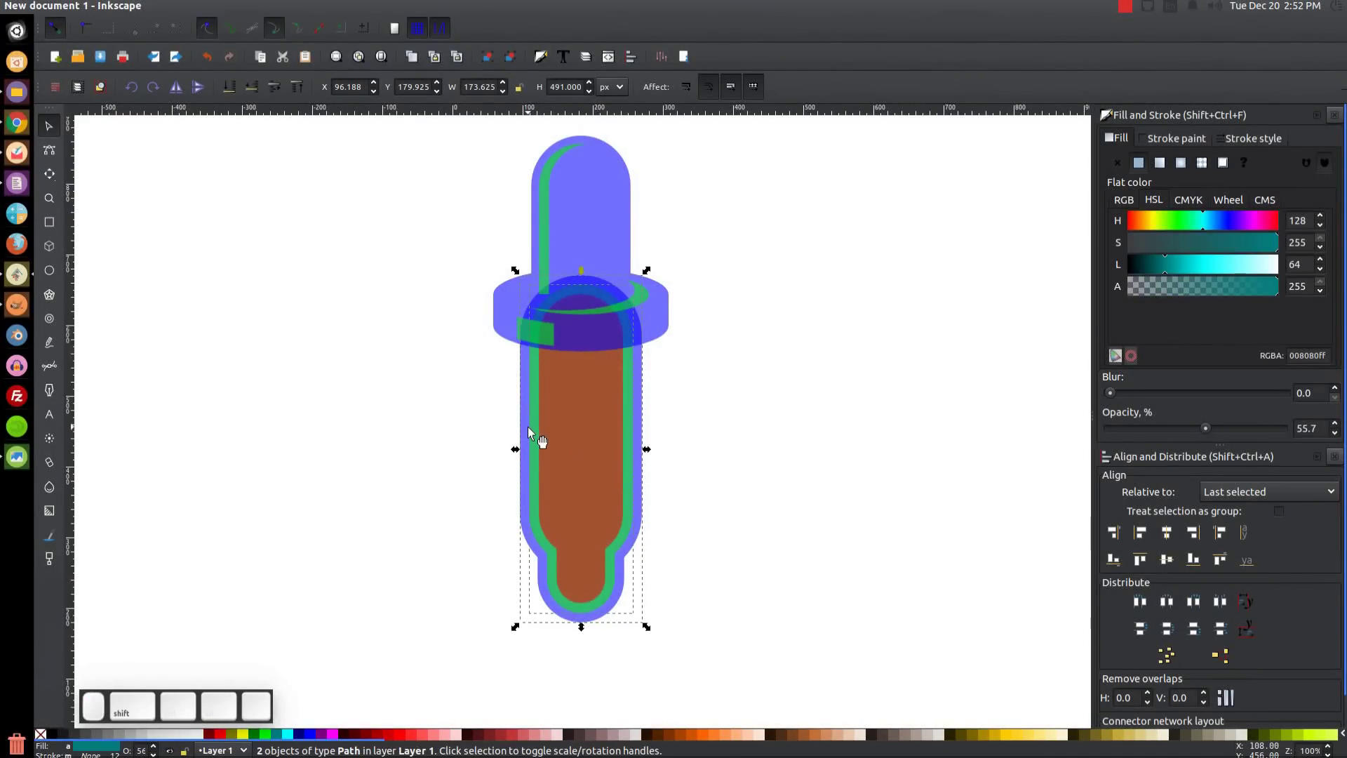
shift+click(570, 440)
key(ctrl)
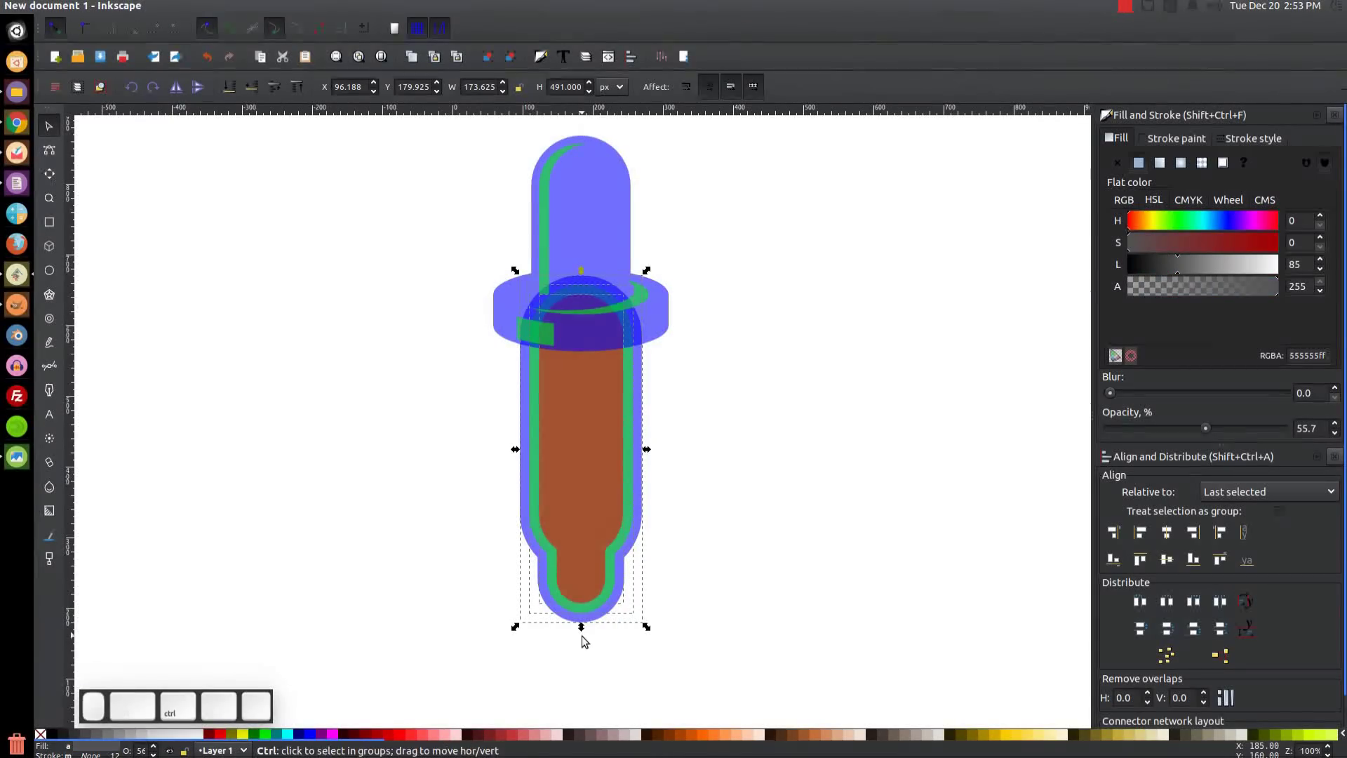
drag(580, 628, 608, 581)
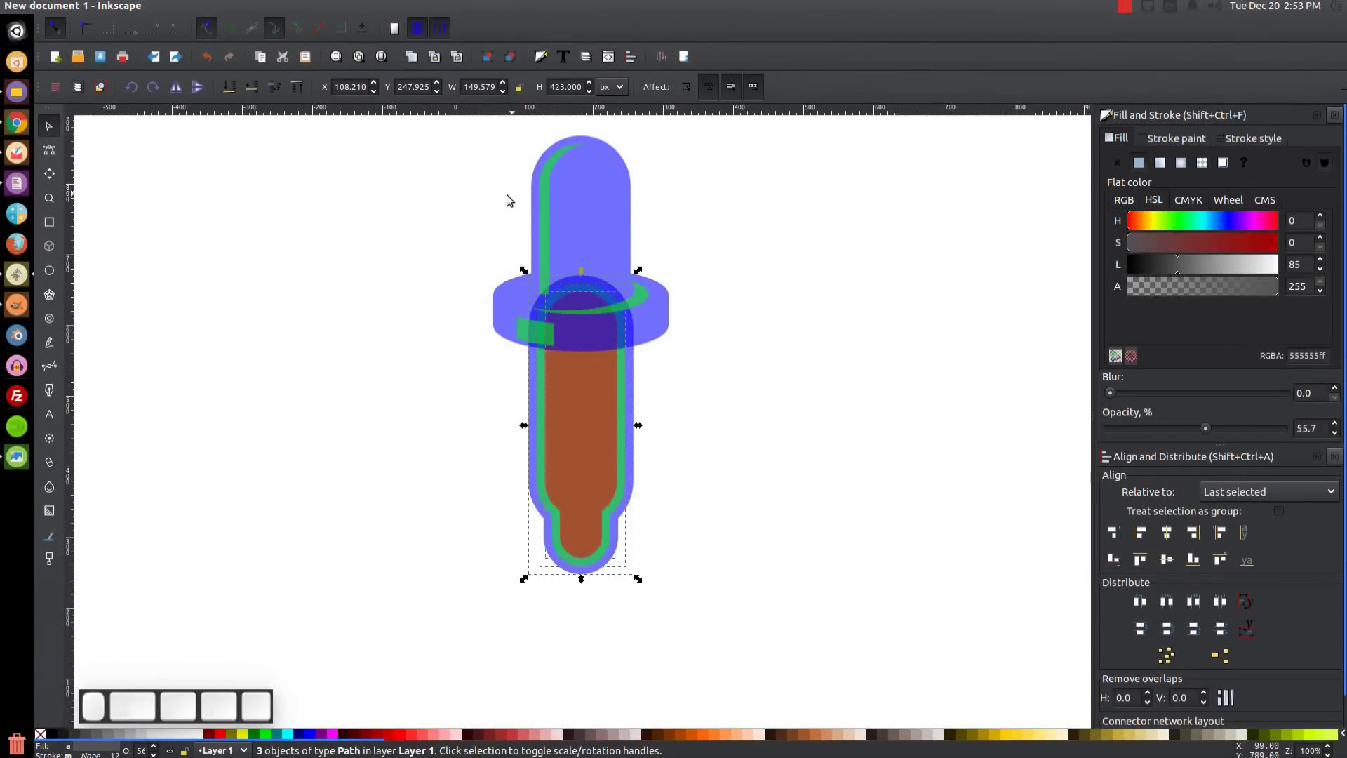
key(ctrl)
drag(581, 578, 595, 558)
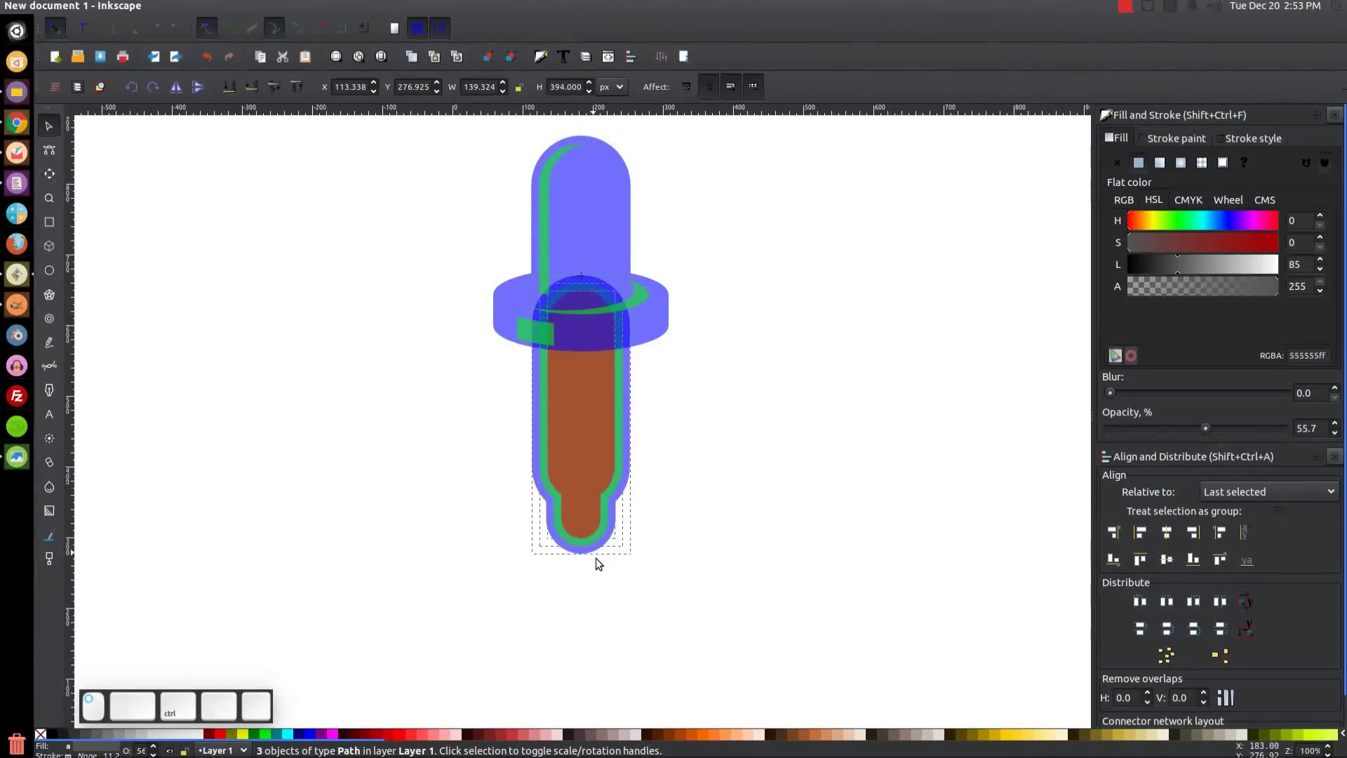
Move the three tube paths straight down by about 21 px and deselect them
key(ctrl)
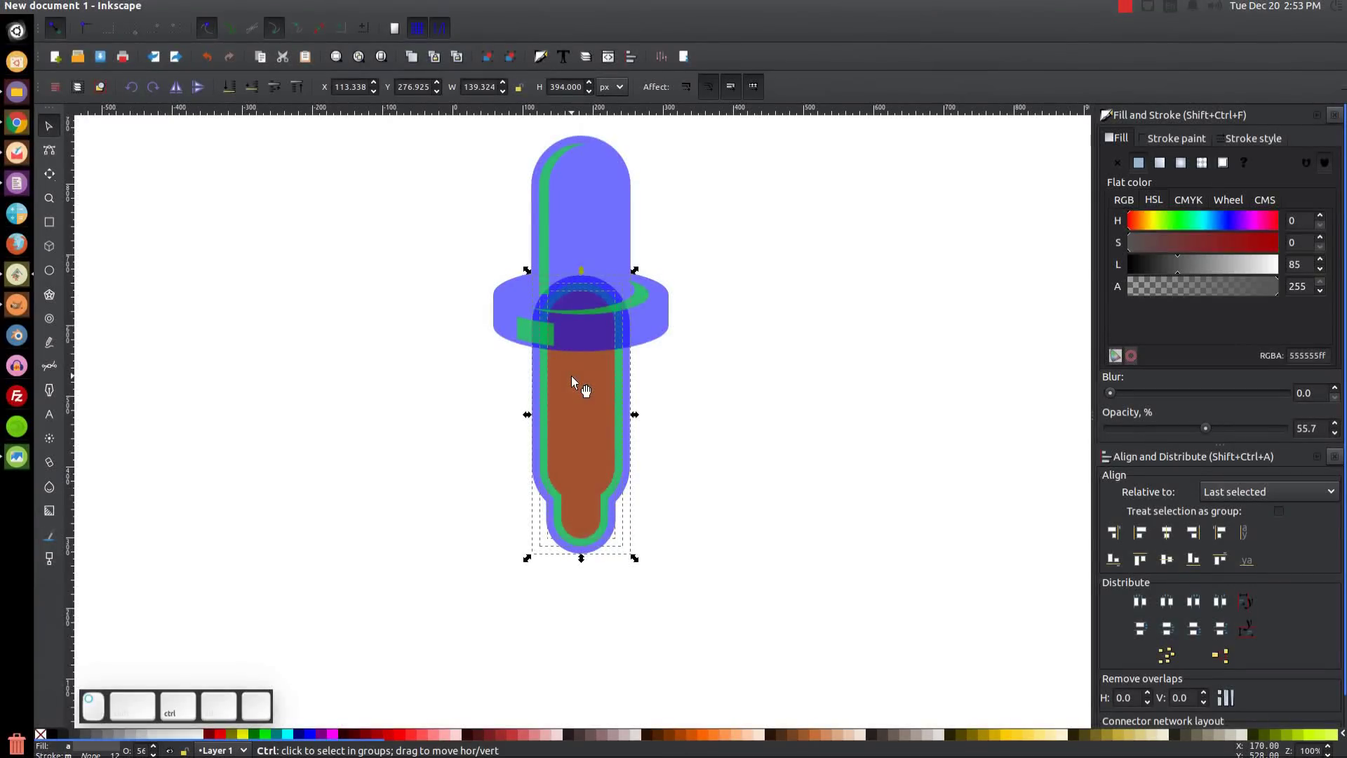
drag(572, 377, 575, 393)
scroll(617, 435, up, 1)
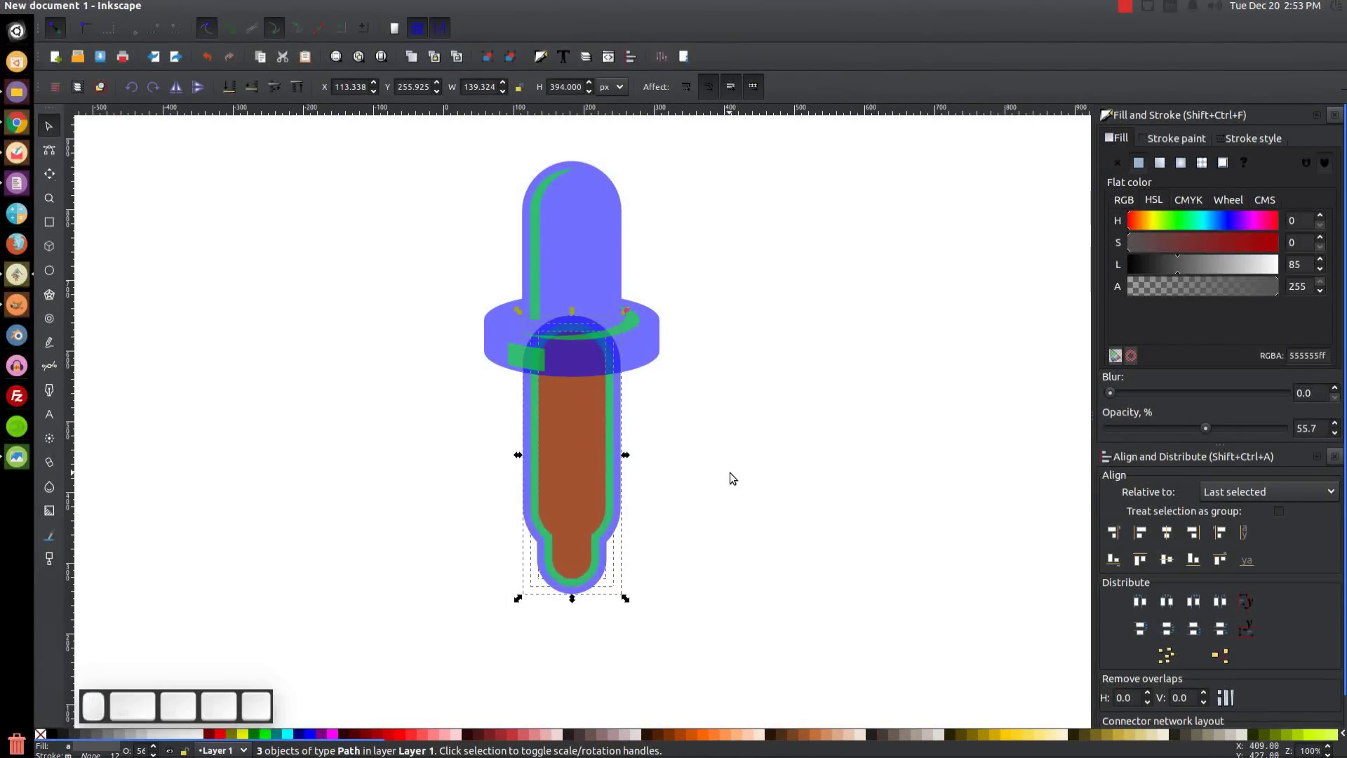
click(910, 348)
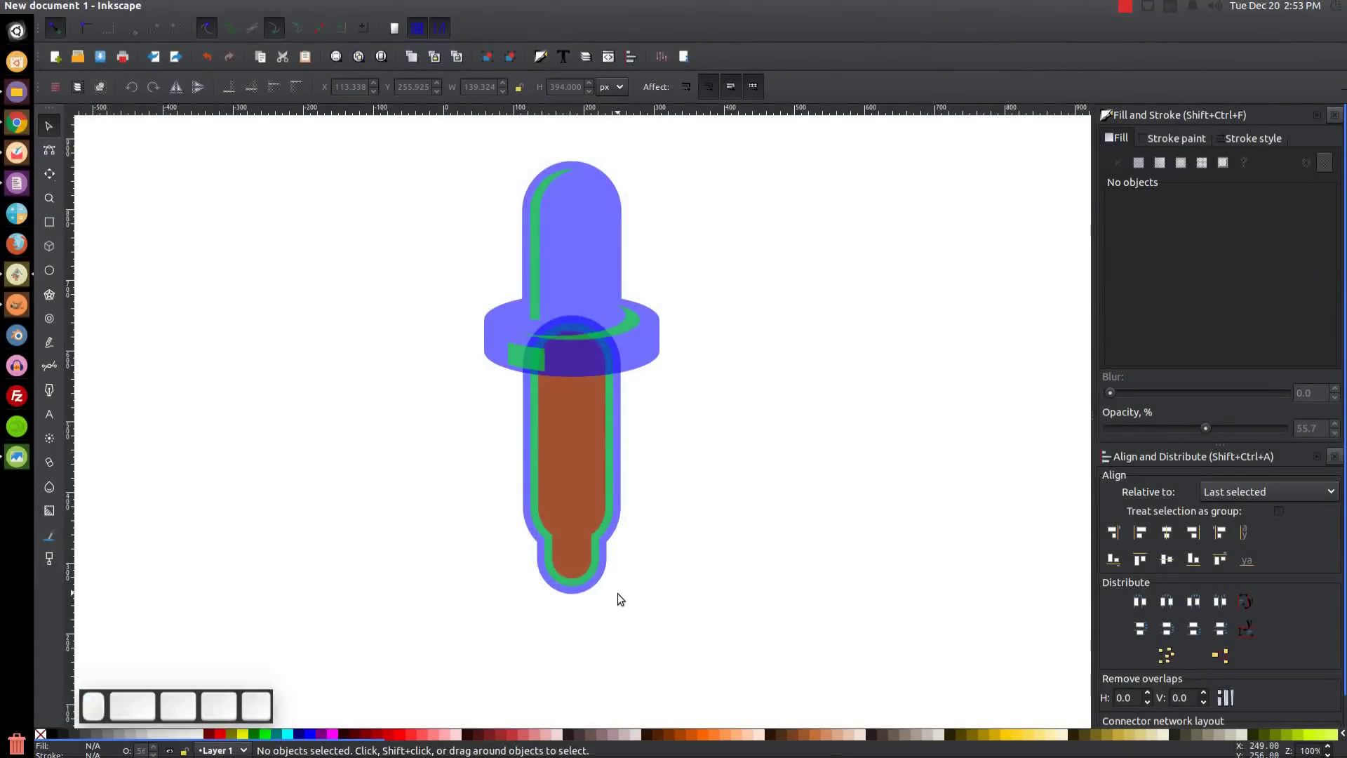
Subtract the green tube path from the blue one using Difference, leaving a hollow blue outline around the red tube
click(529, 481)
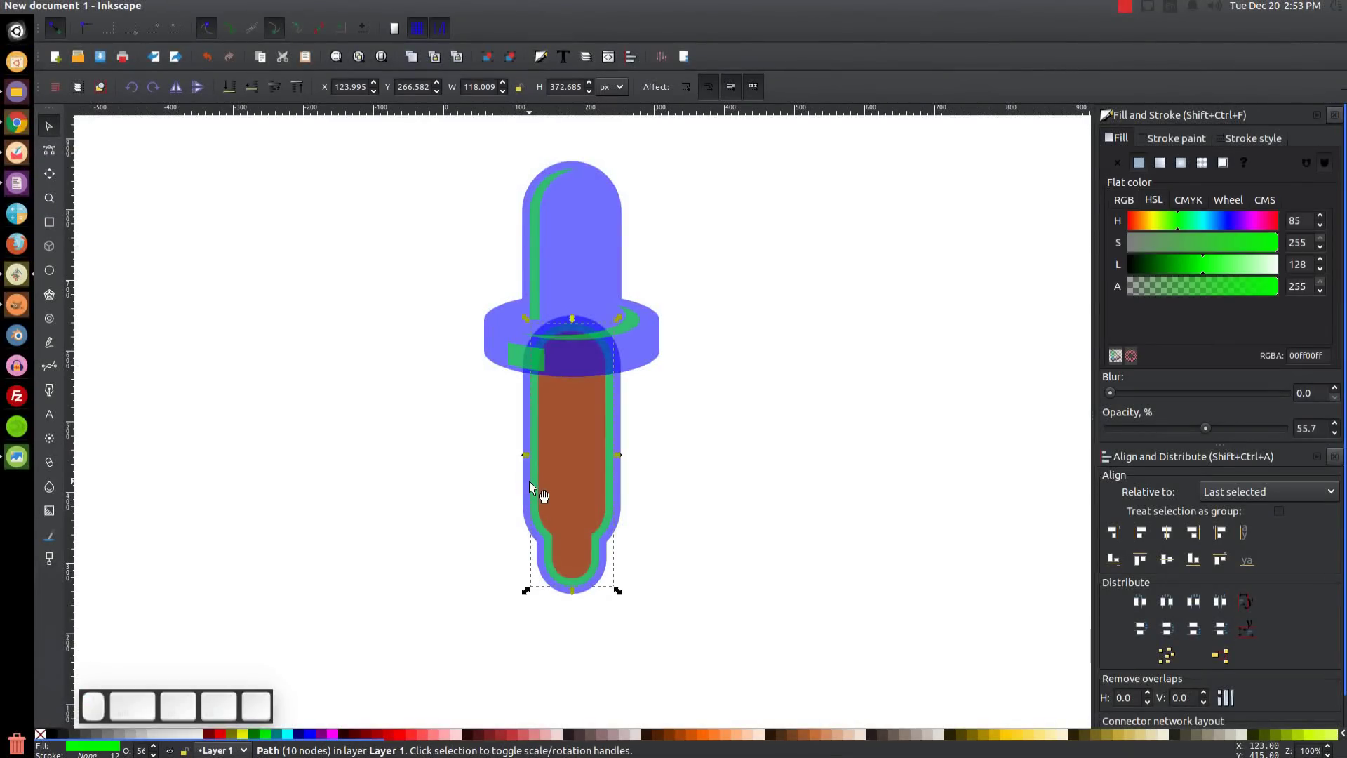
key(shift)
shift+click(524, 475)
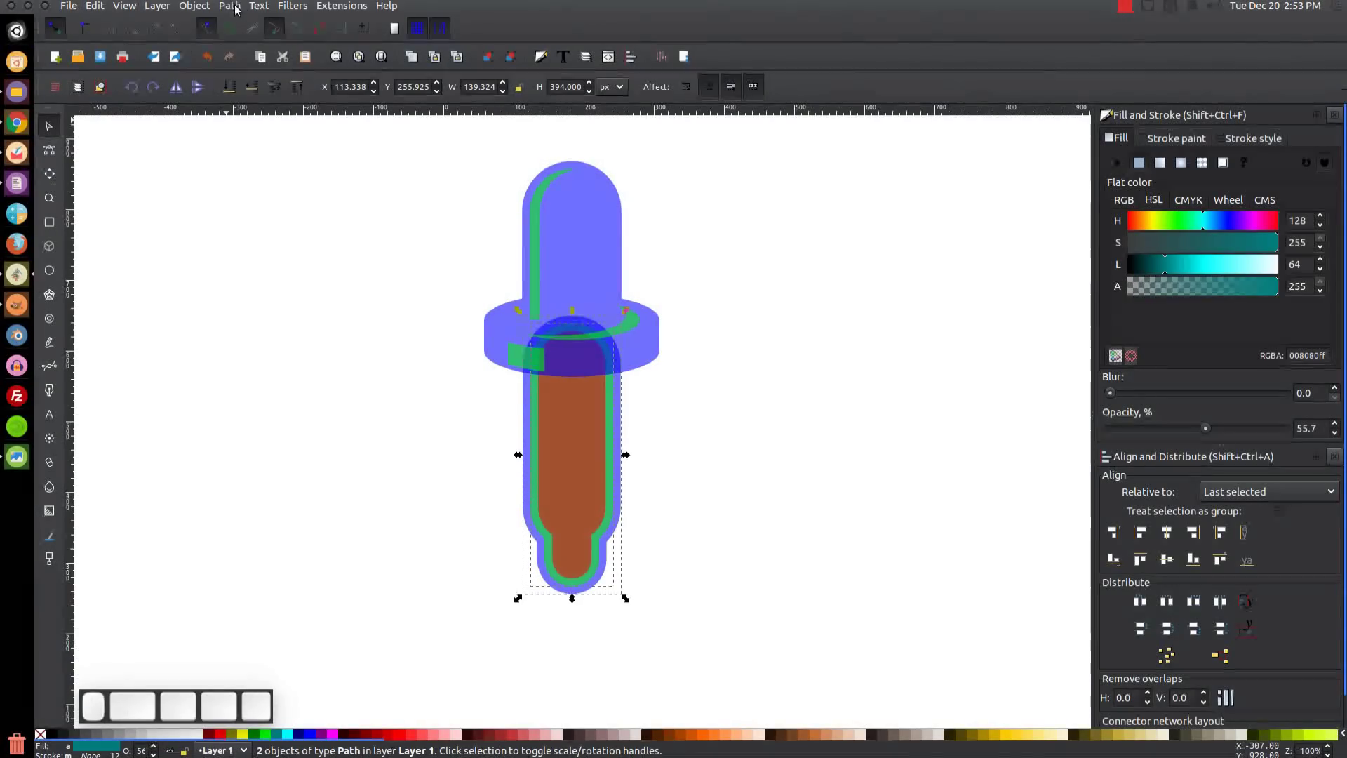
click(229, 5)
click(260, 102)
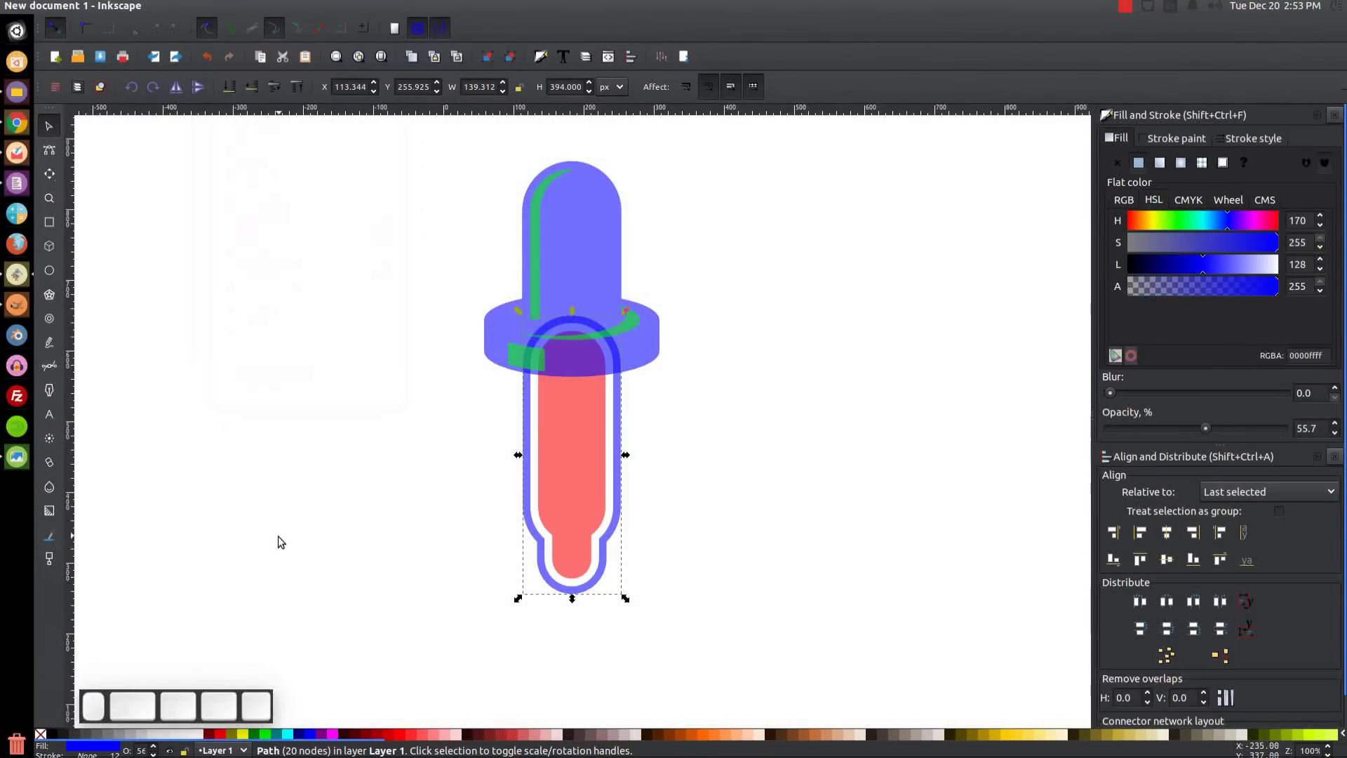
Draw a straight diagonal line about 105 px wide and 69 px high, descending rightward across the red tube, and compare it with the reference image
scroll(558, 562, down, 2)
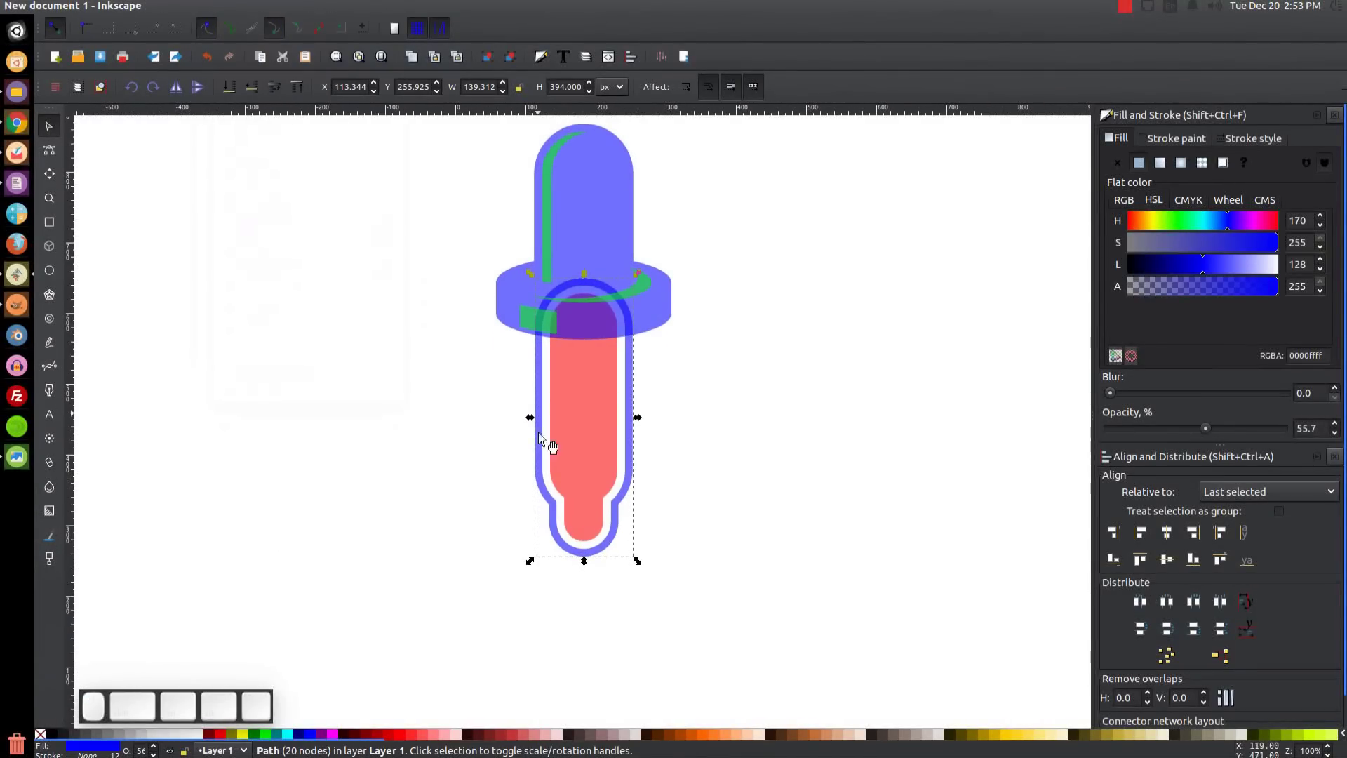
scroll(582, 419, up, 4)
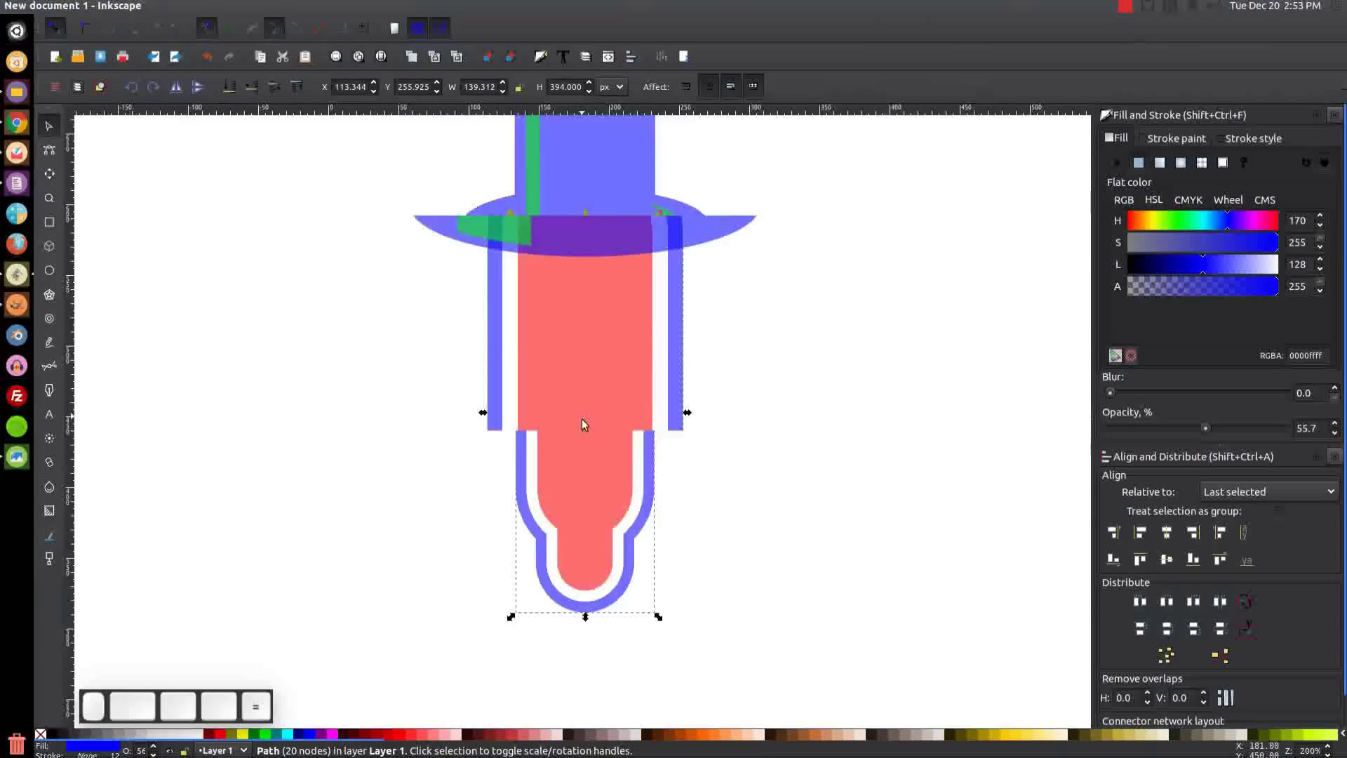
scroll(769, 441, up, 3)
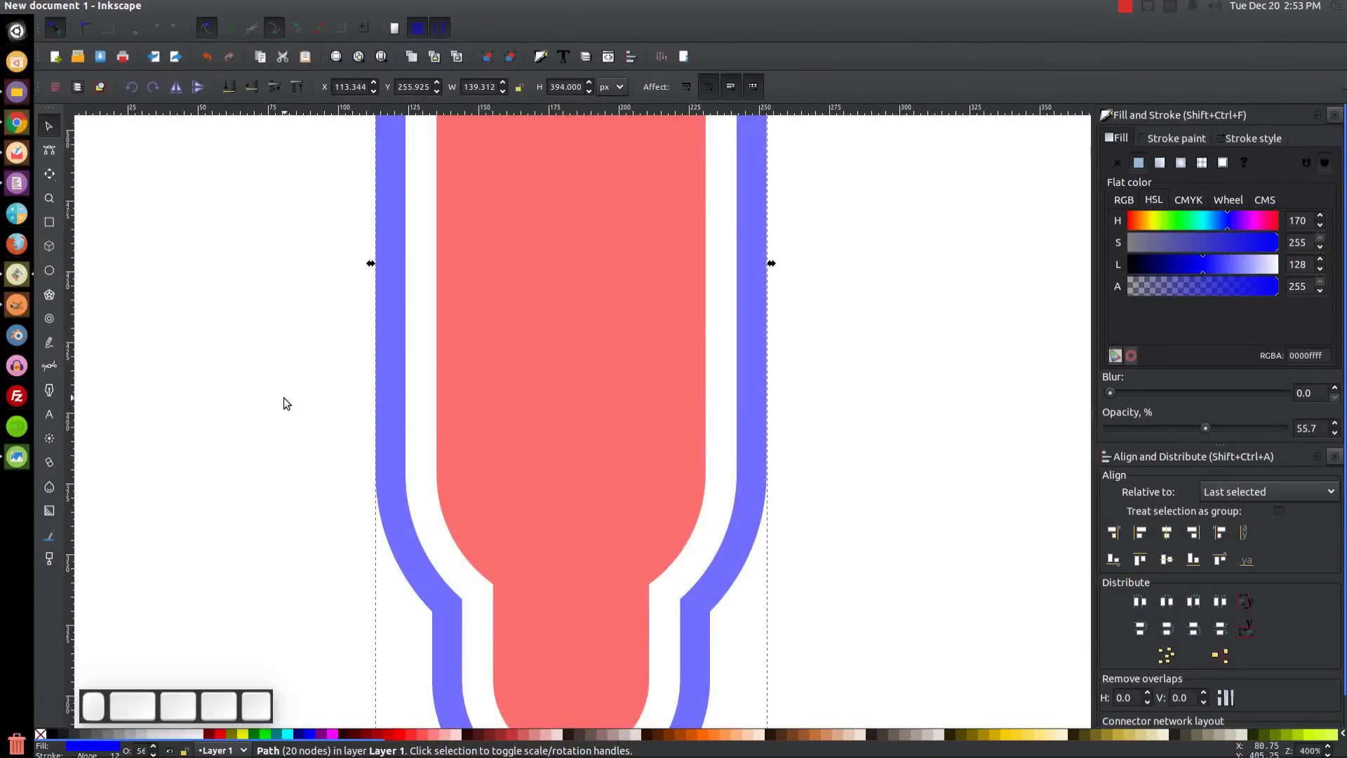
key(b)
scroll(436, 472, up, 2)
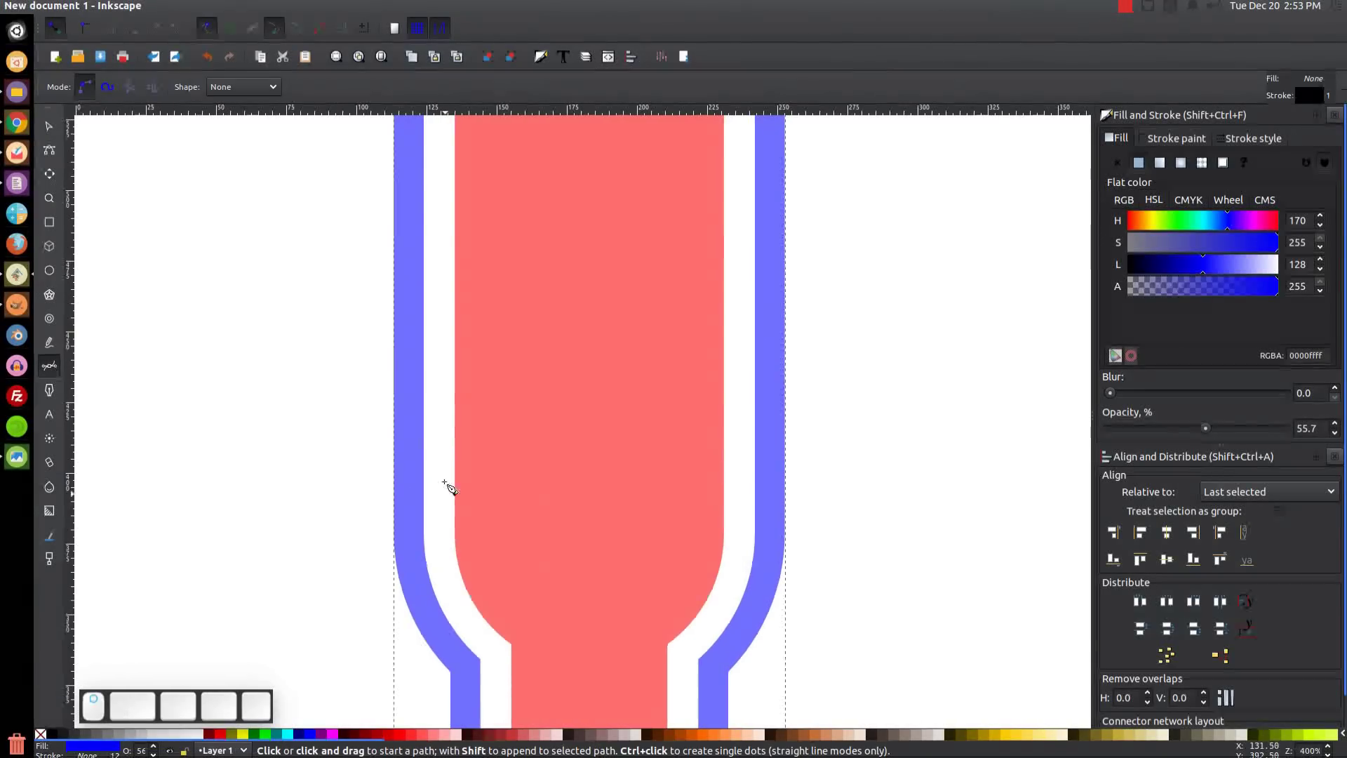
click(442, 317)
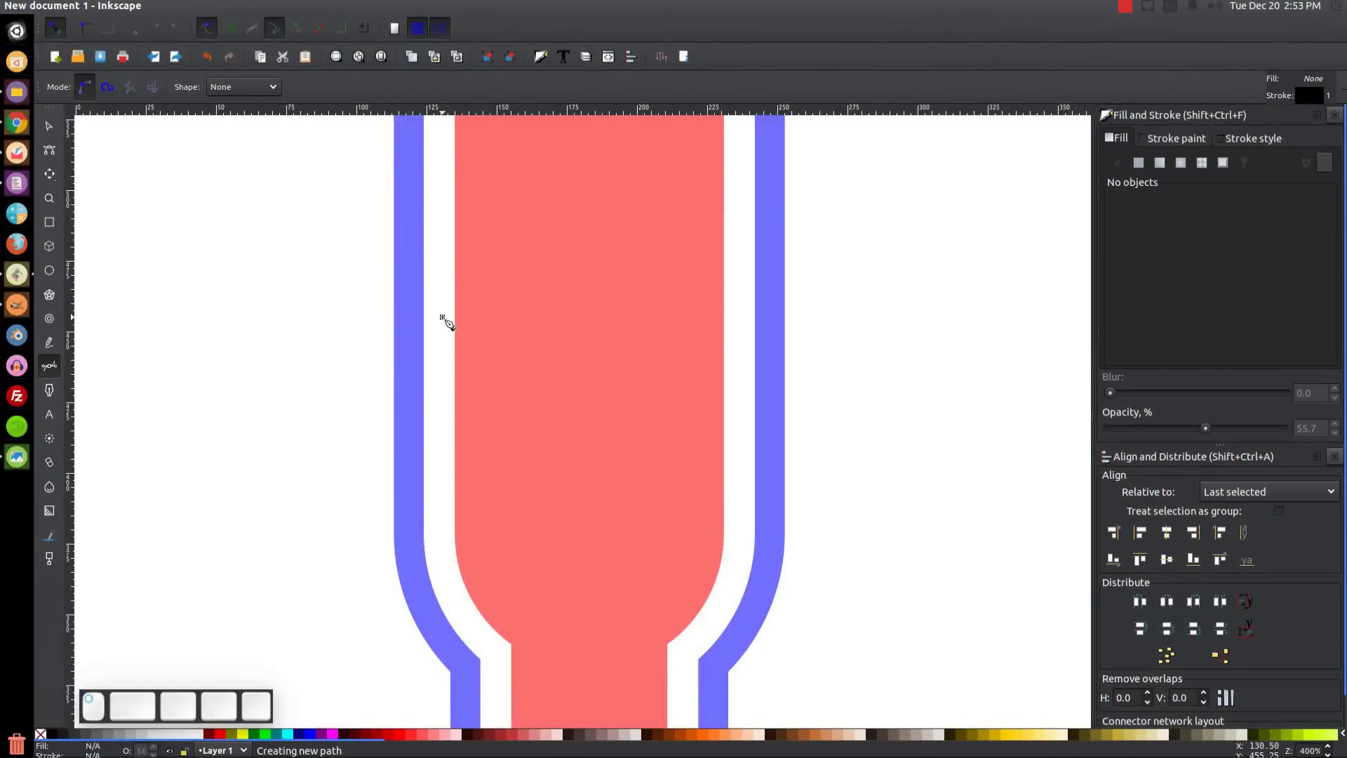
double_click(733, 508)
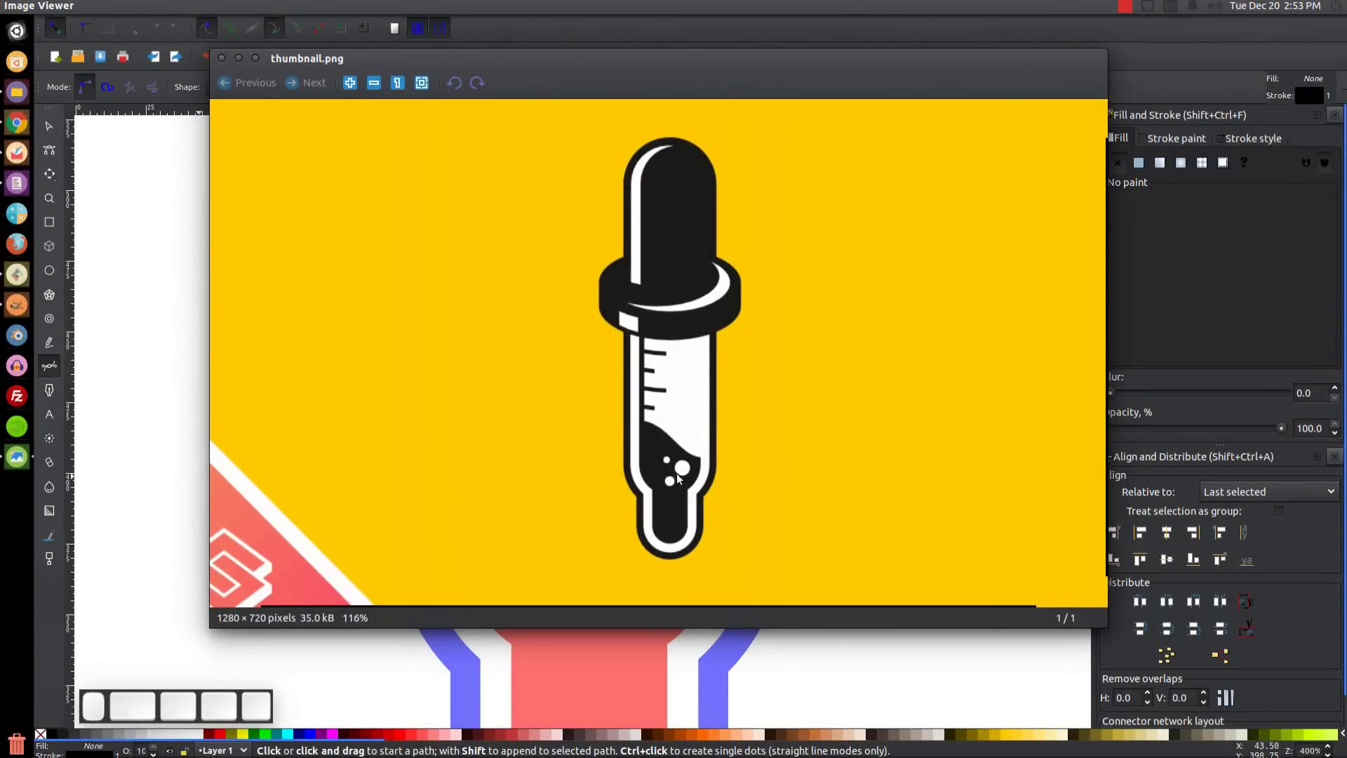
click(221, 58)
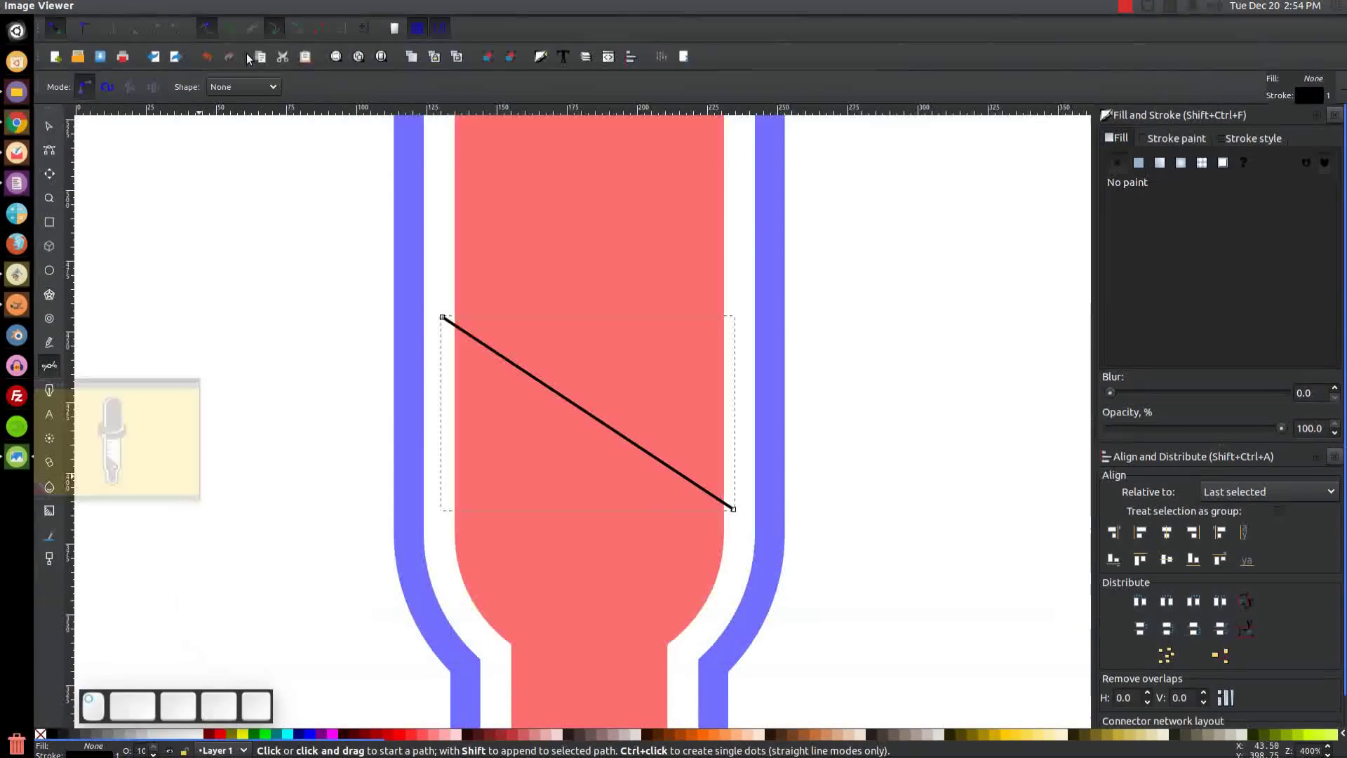
Bend the diagonal line into a smooth S-curve by adjusting the handles at both end nodes to nearly horizontal
click(56, 154)
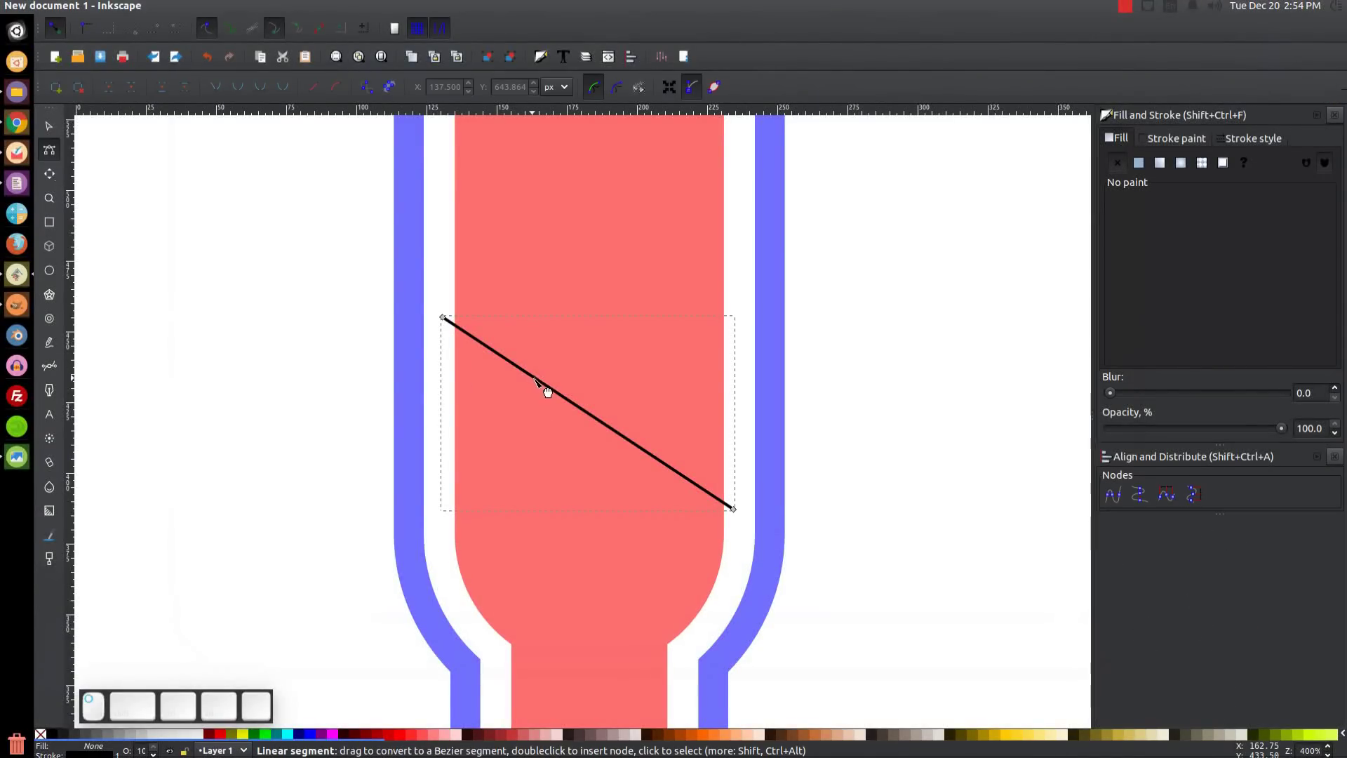
mouse_move(537, 381)
mouse_down()
mouse_move(542, 355)
mouse_move(555, 352)
mouse_move(554, 371)
mouse_up()
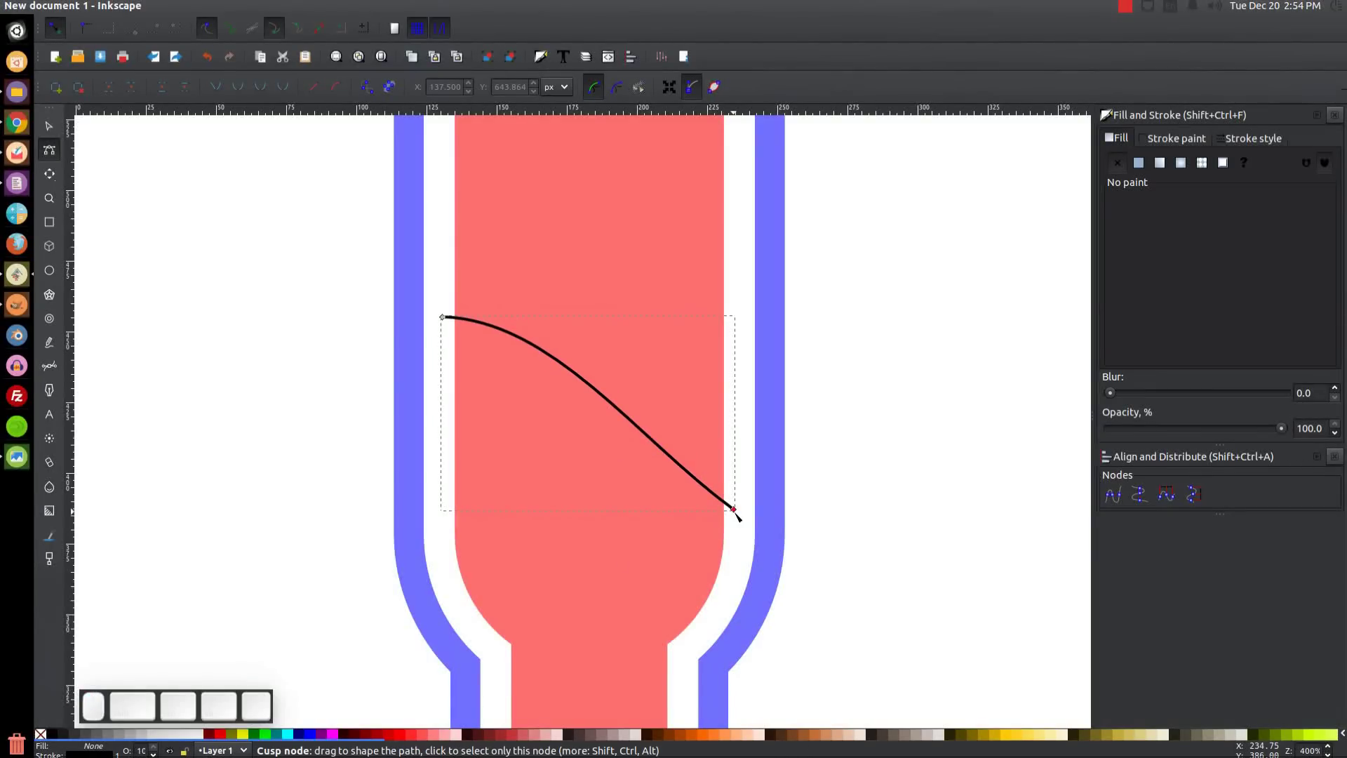
click(734, 510)
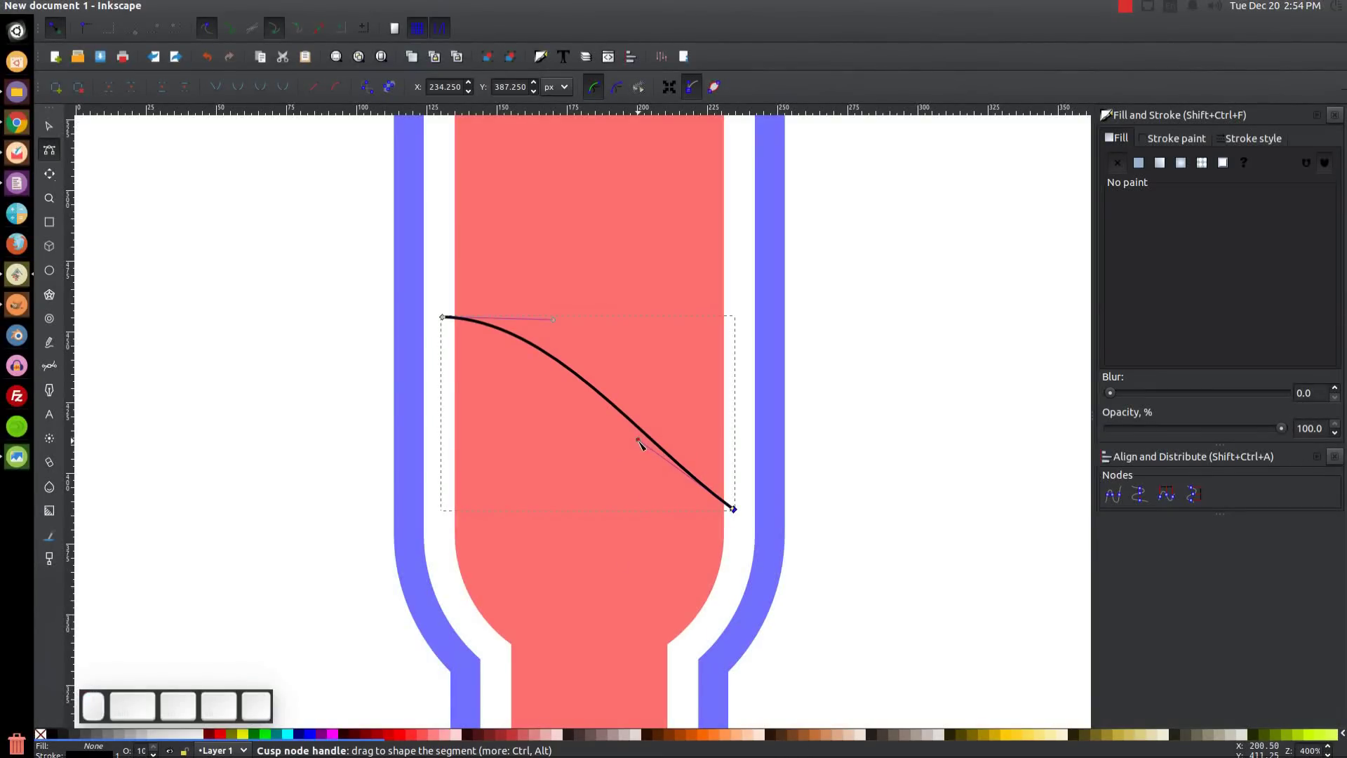
drag(640, 439, 618, 504)
drag(553, 319, 613, 318)
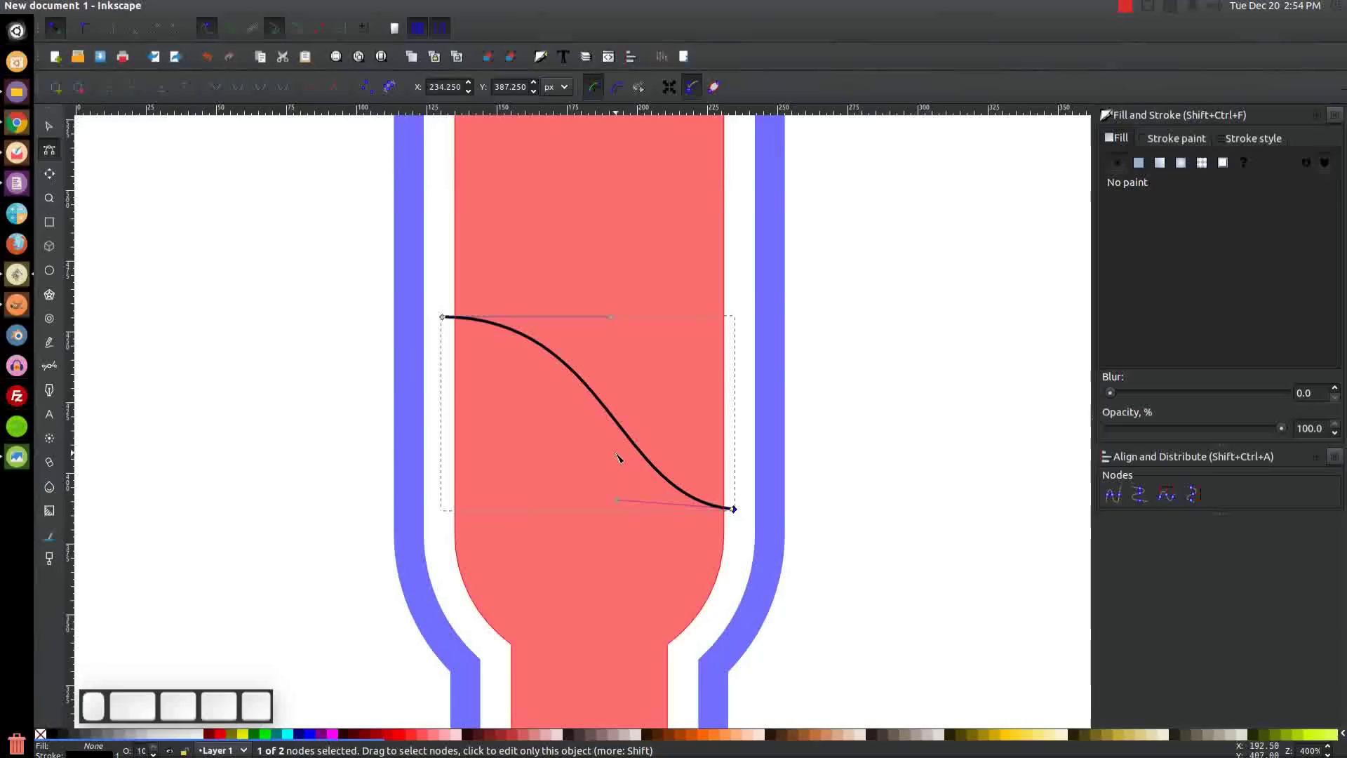
Convert the S-curve's stroke to a path and subtract it from the red tube using Difference
click(50, 126)
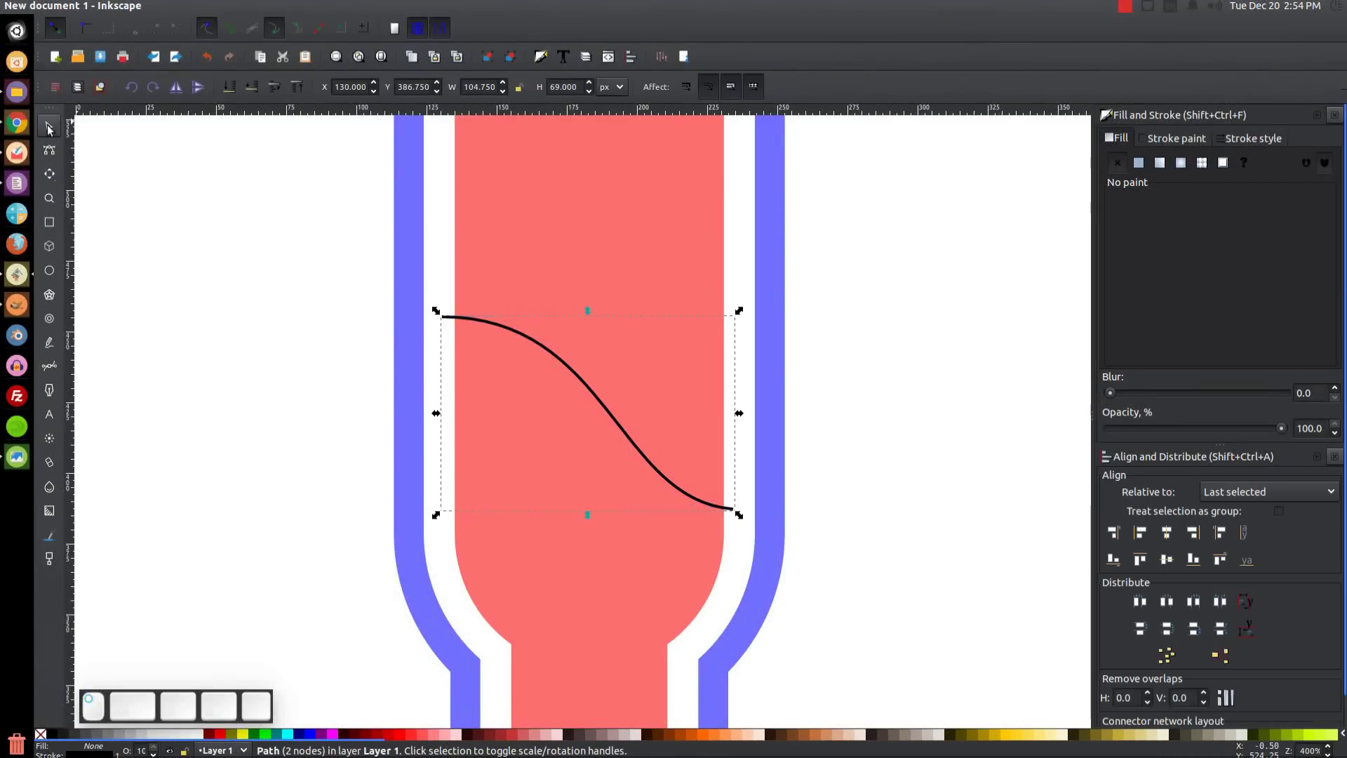
click(229, 6)
click(266, 40)
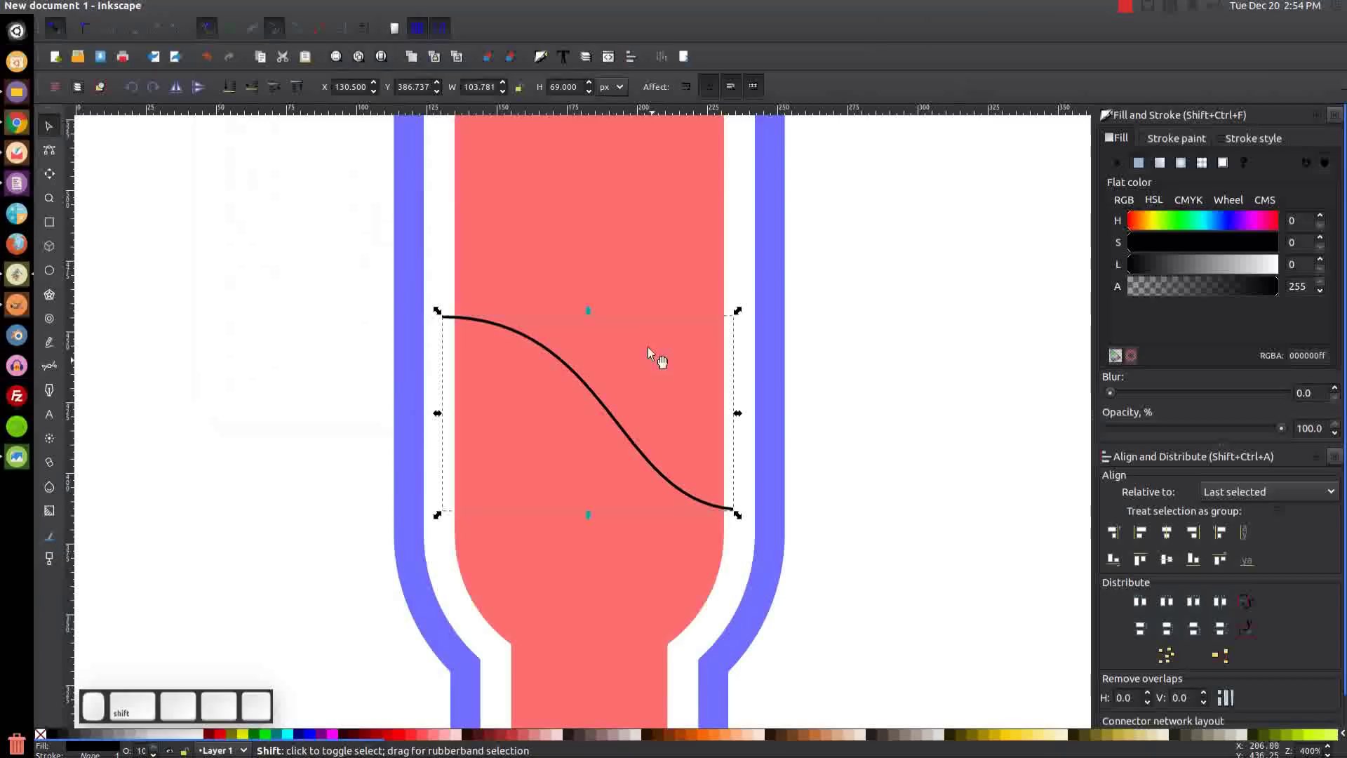
shift+click(578, 216)
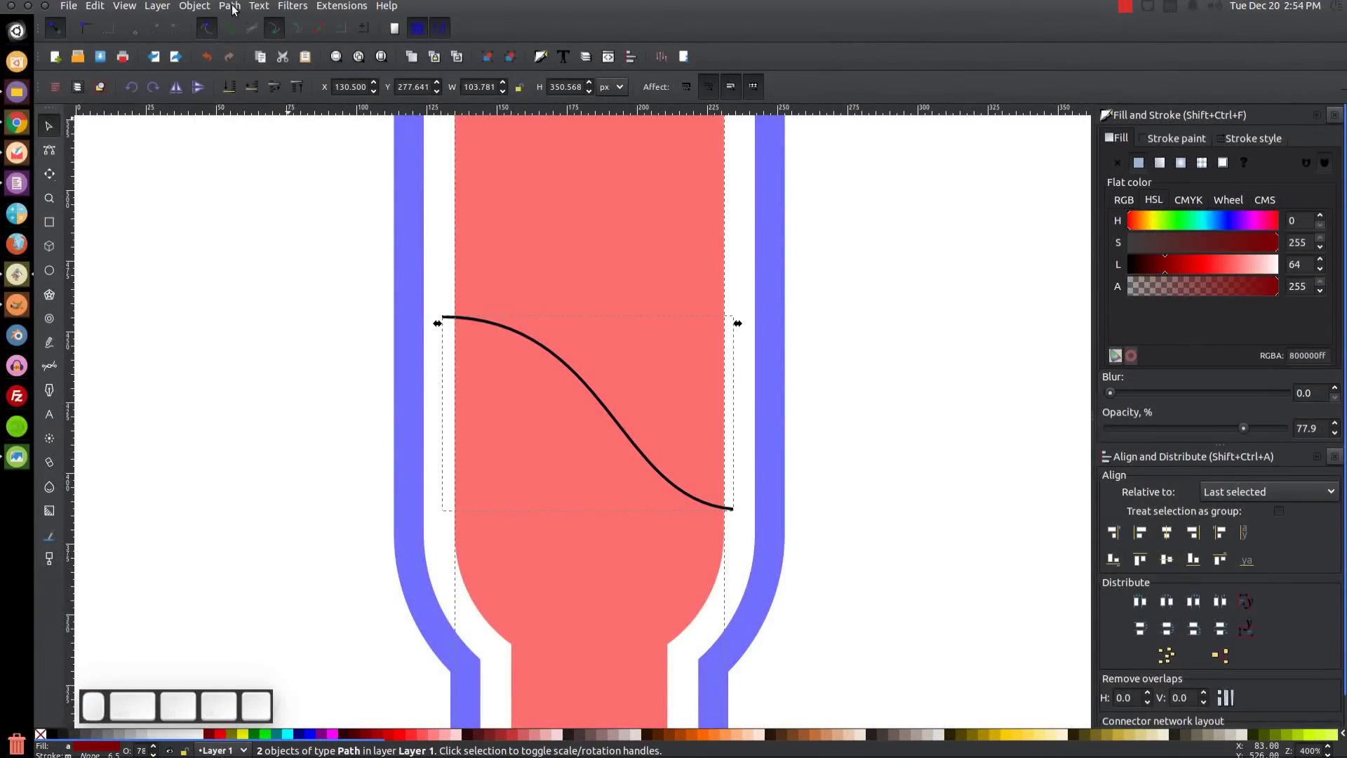
click(231, 9)
click(254, 105)
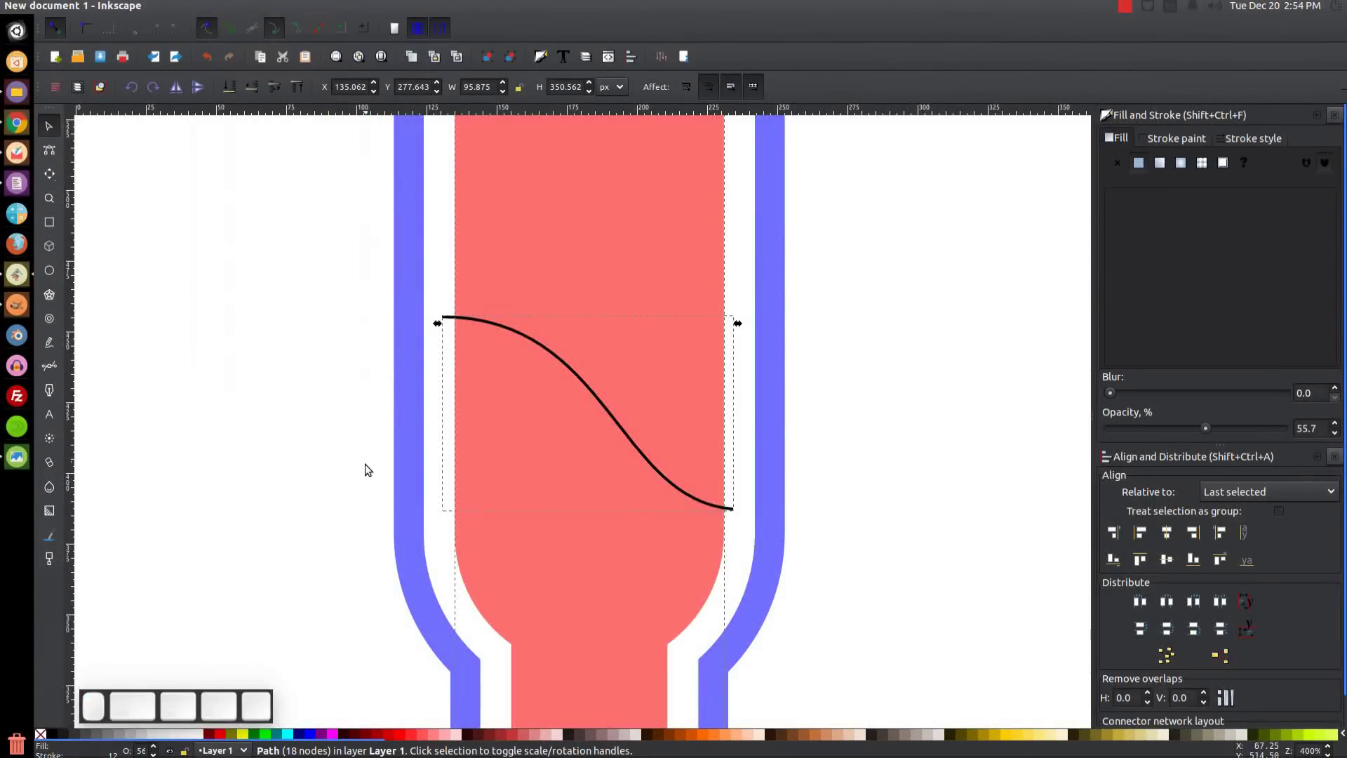
Break the cut red tube apart and delete the piece above the S-curve, keeping the lower part as the liquid
click(230, 5)
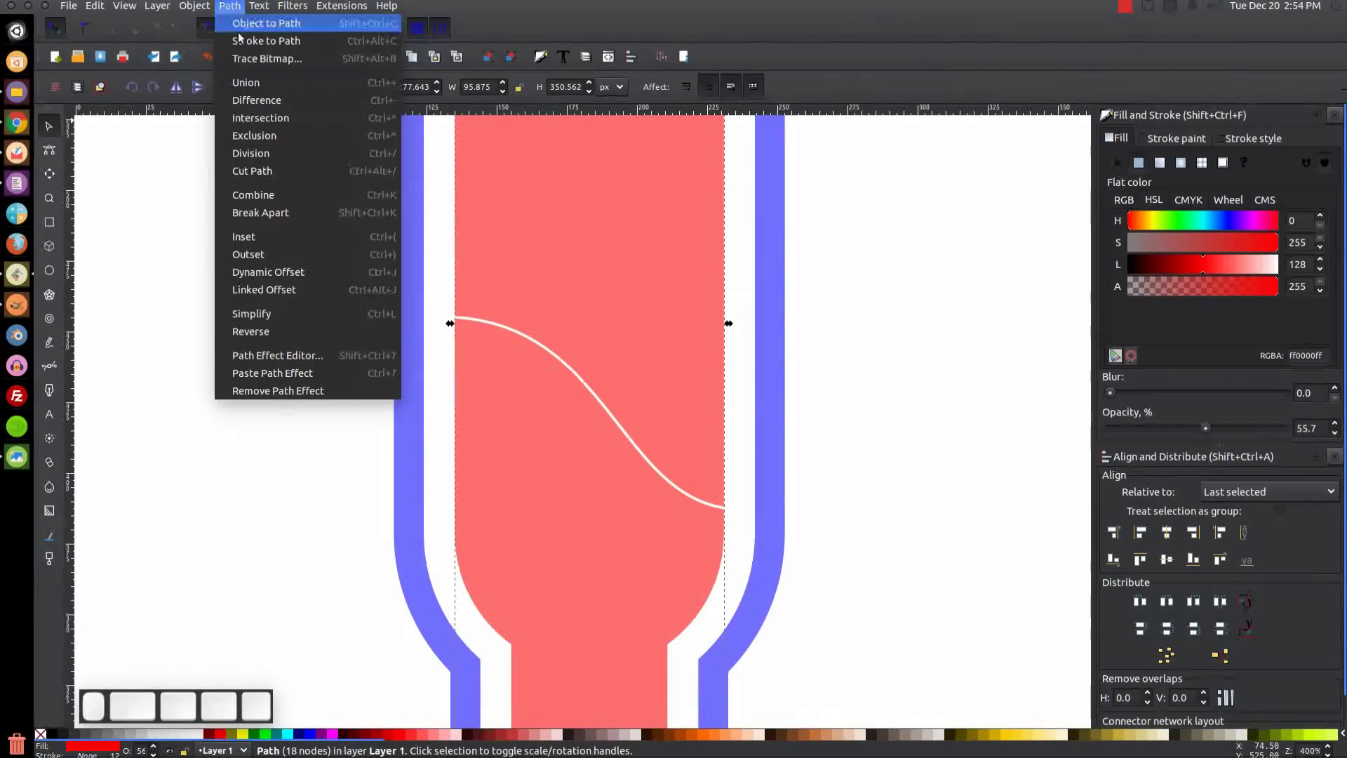
click(268, 218)
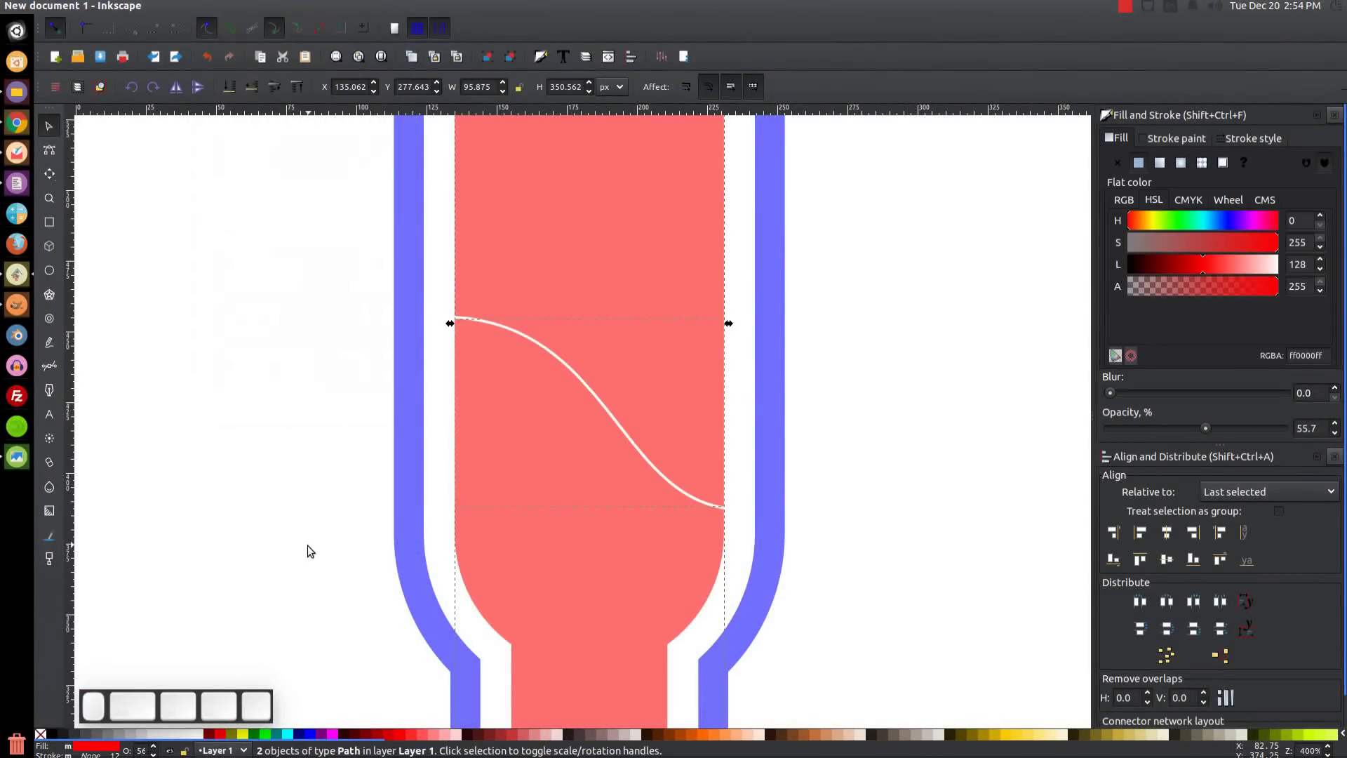
key(shift)
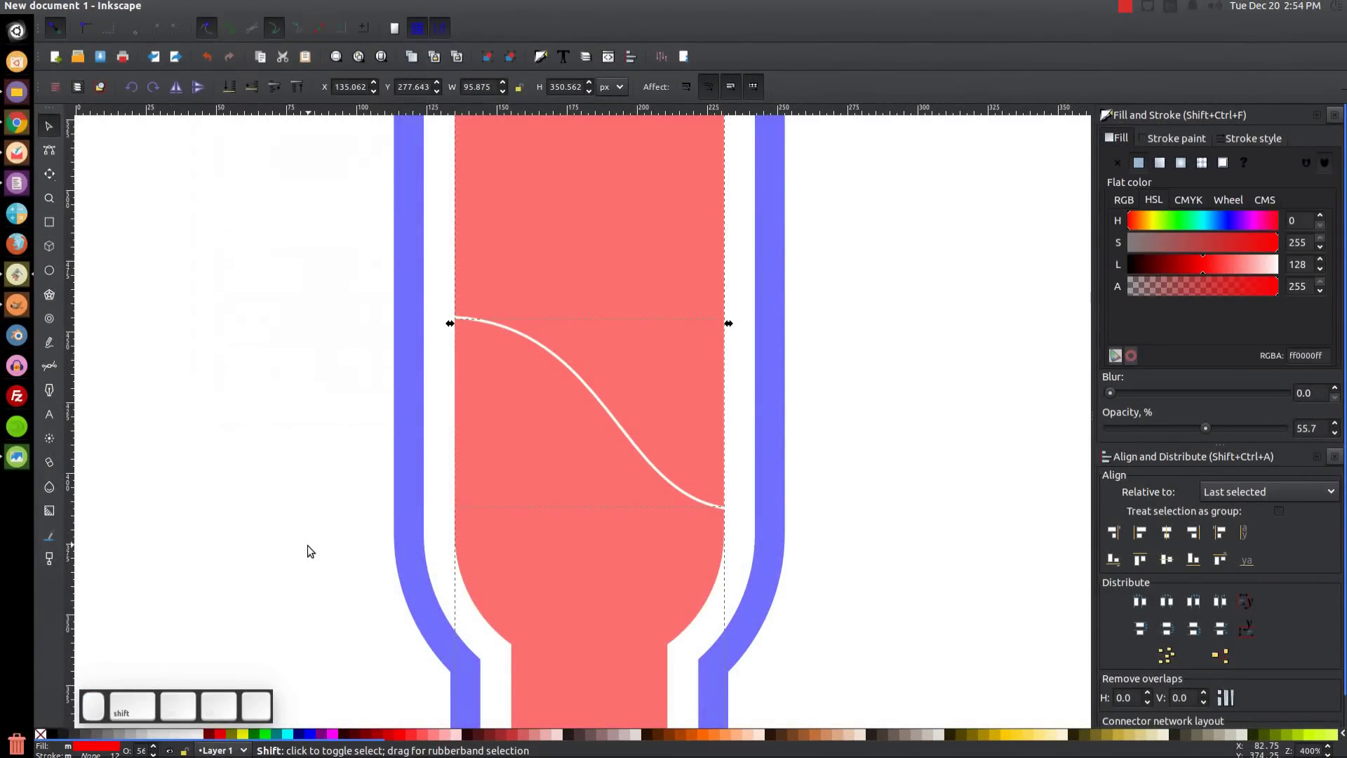
shift+click(579, 512)
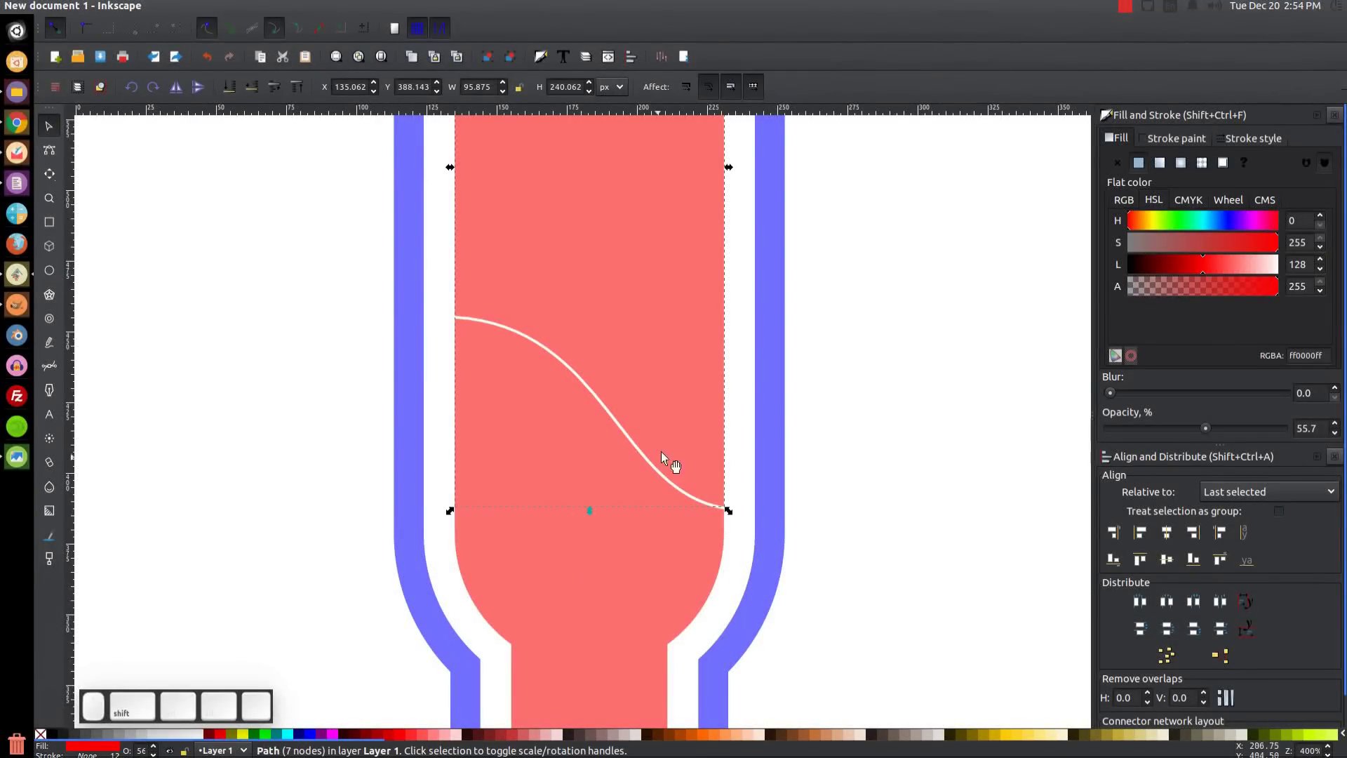
scroll(652, 308, up, 4)
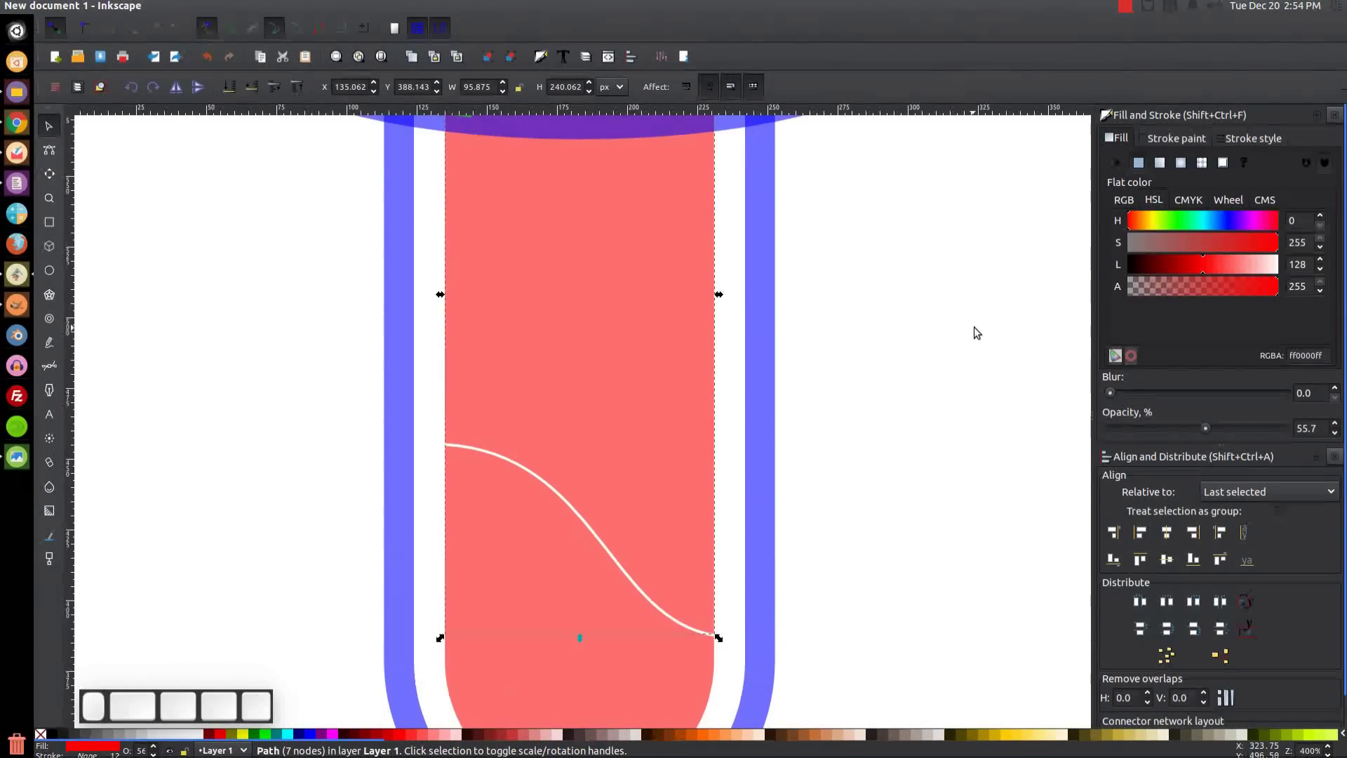
key(Delete)
Compare the red liquid shape inside the tube with the reference image
scroll(823, 337, down, 4)
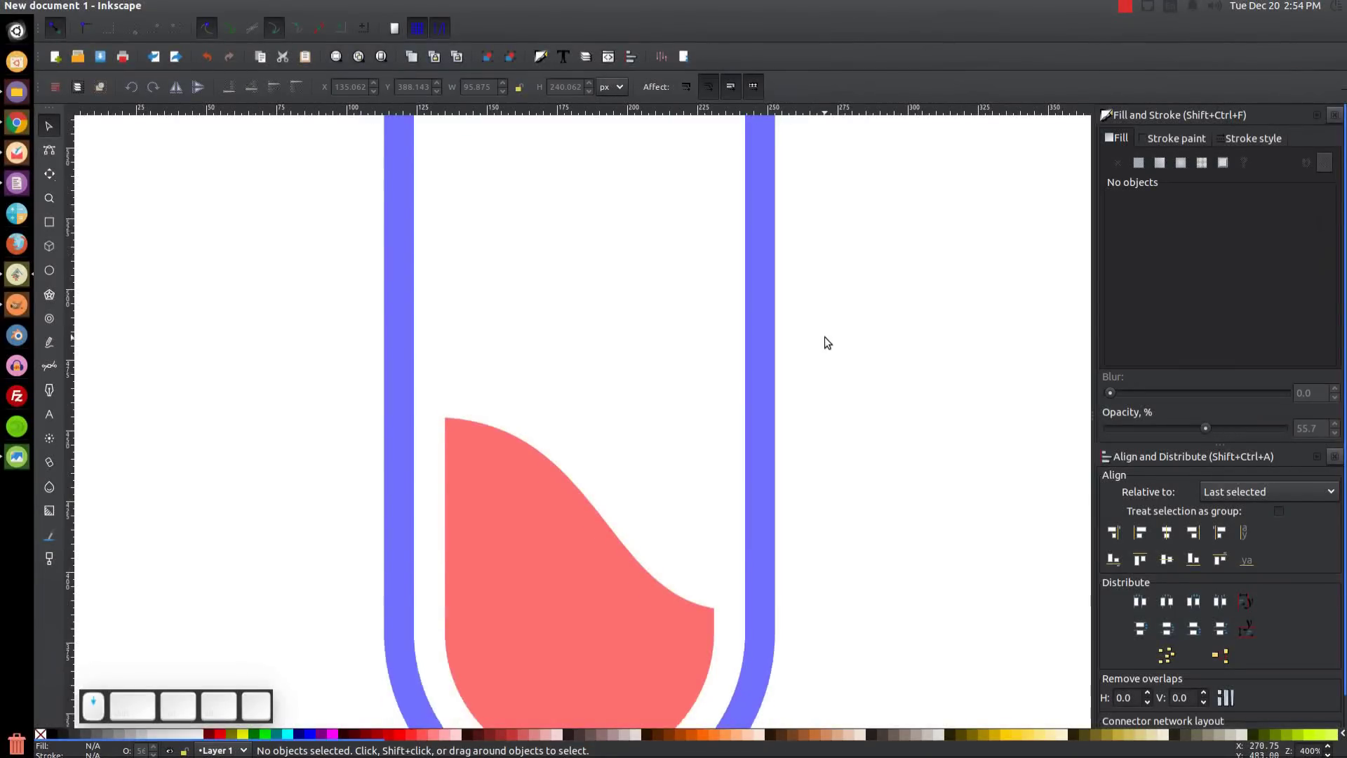
scroll(822, 338, down, 5)
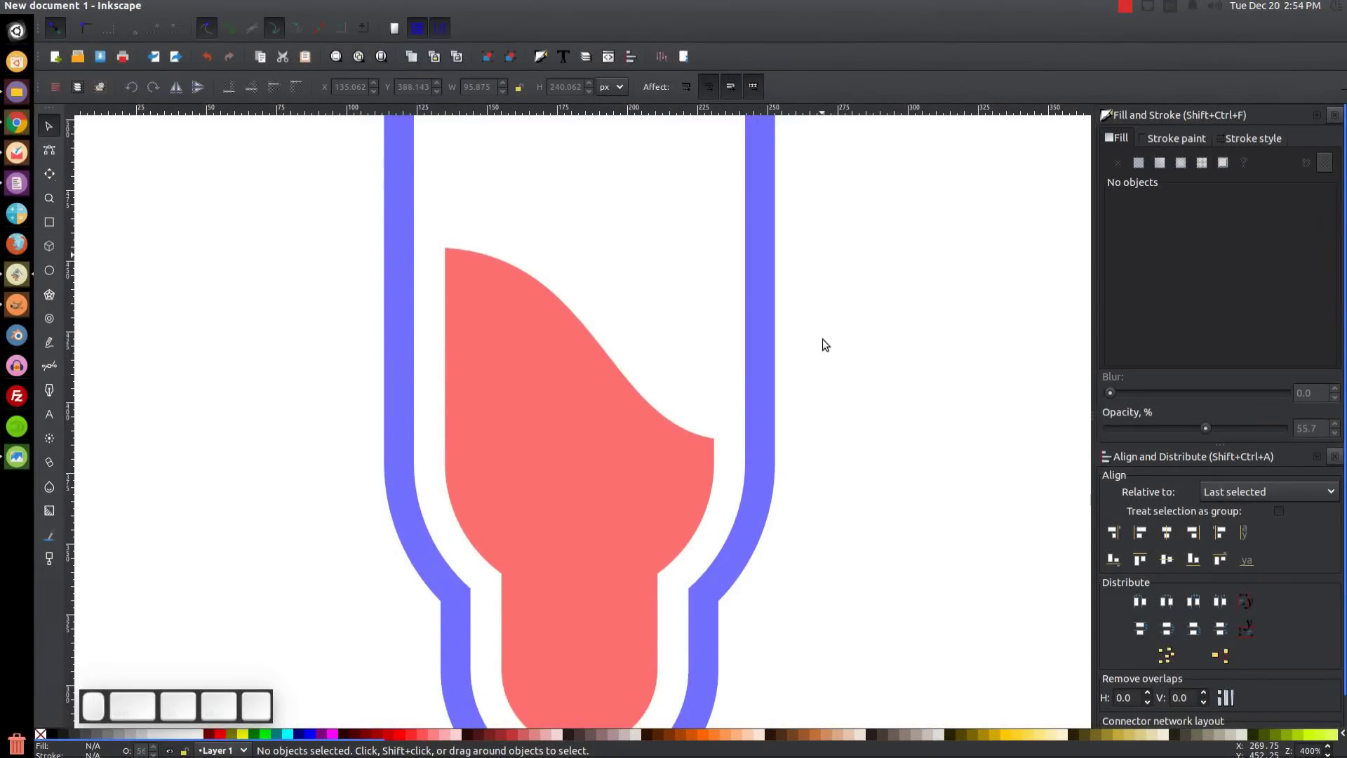
click(19, 463)
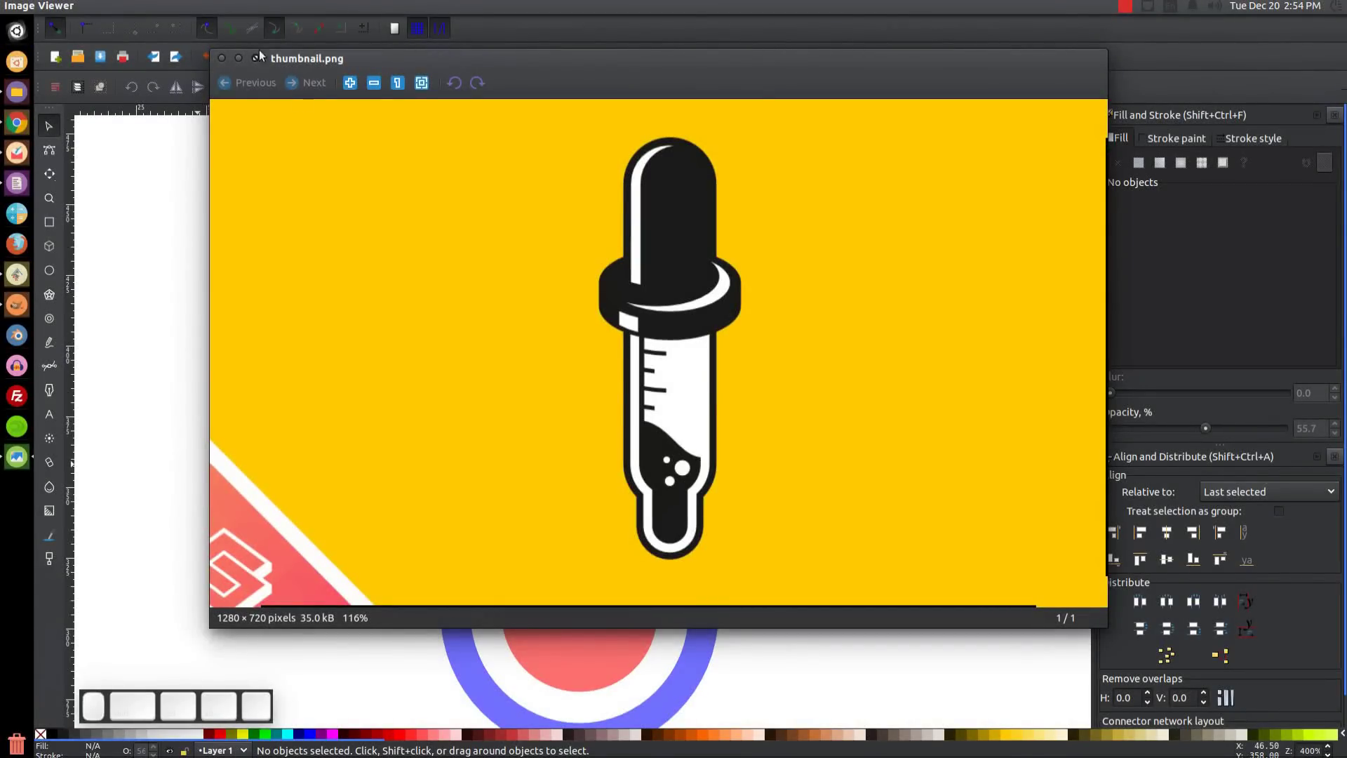
click(239, 58)
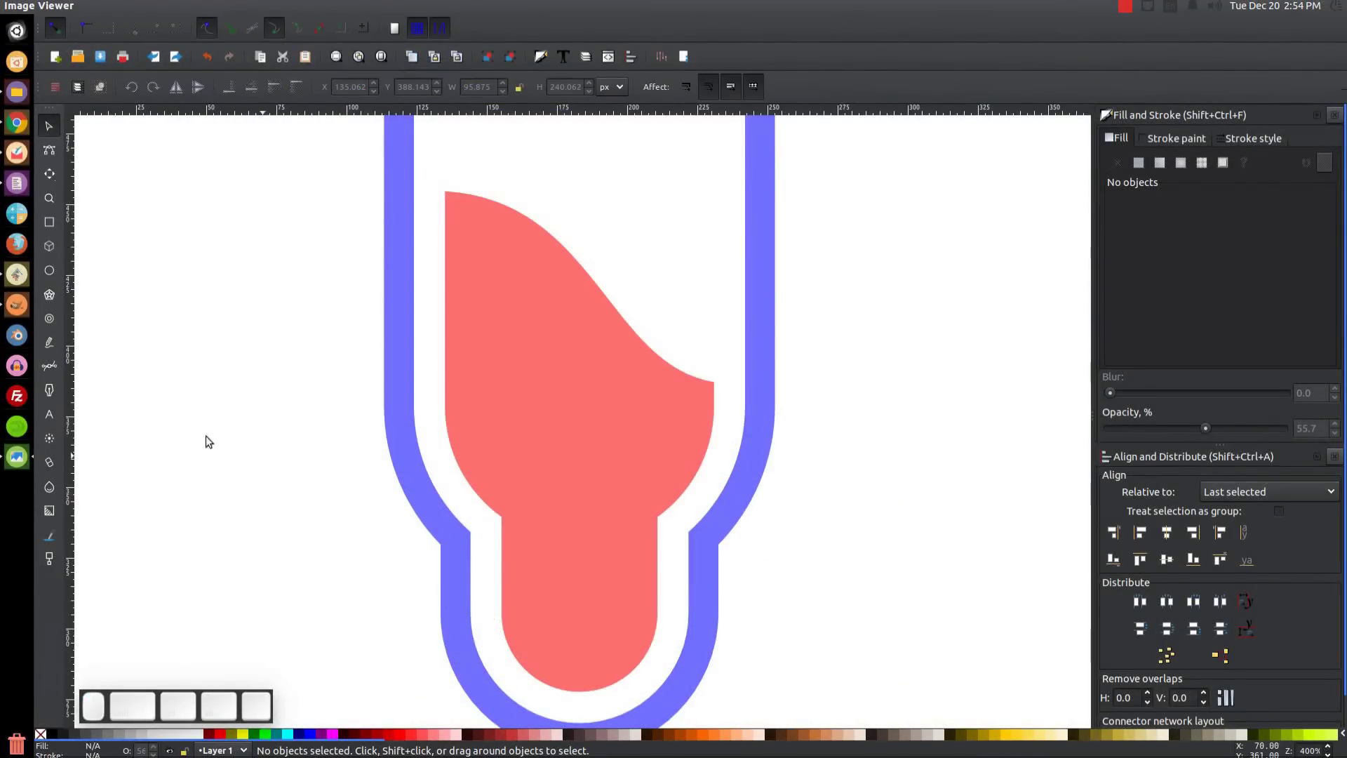
Draw a blue circle about 20 px in diameter on the right side of the red liquid and raise it to the top
click(50, 270)
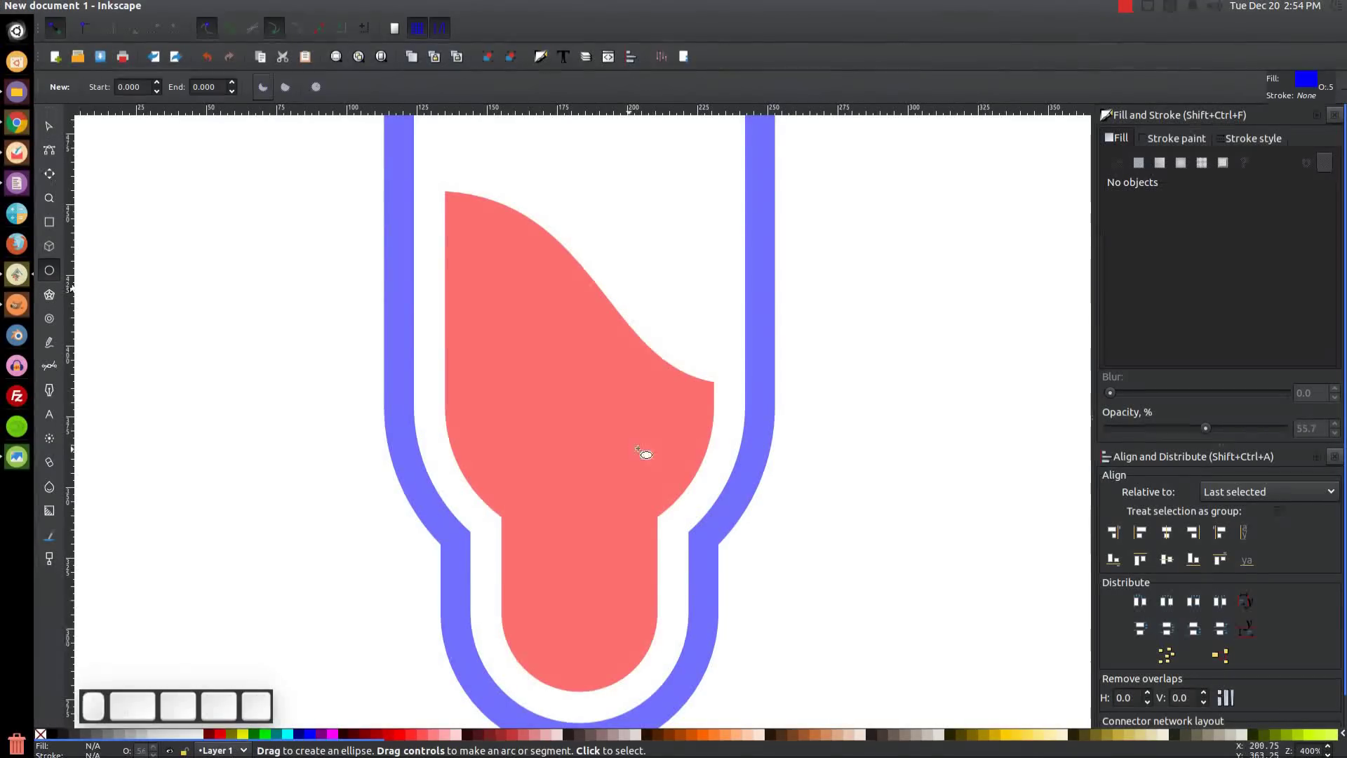
key(ctrl+shift)
mouse_move(636, 421)
mouse_down()
mouse_move(667, 458)
mouse_move(666, 428)
mouse_up()
click(49, 125)
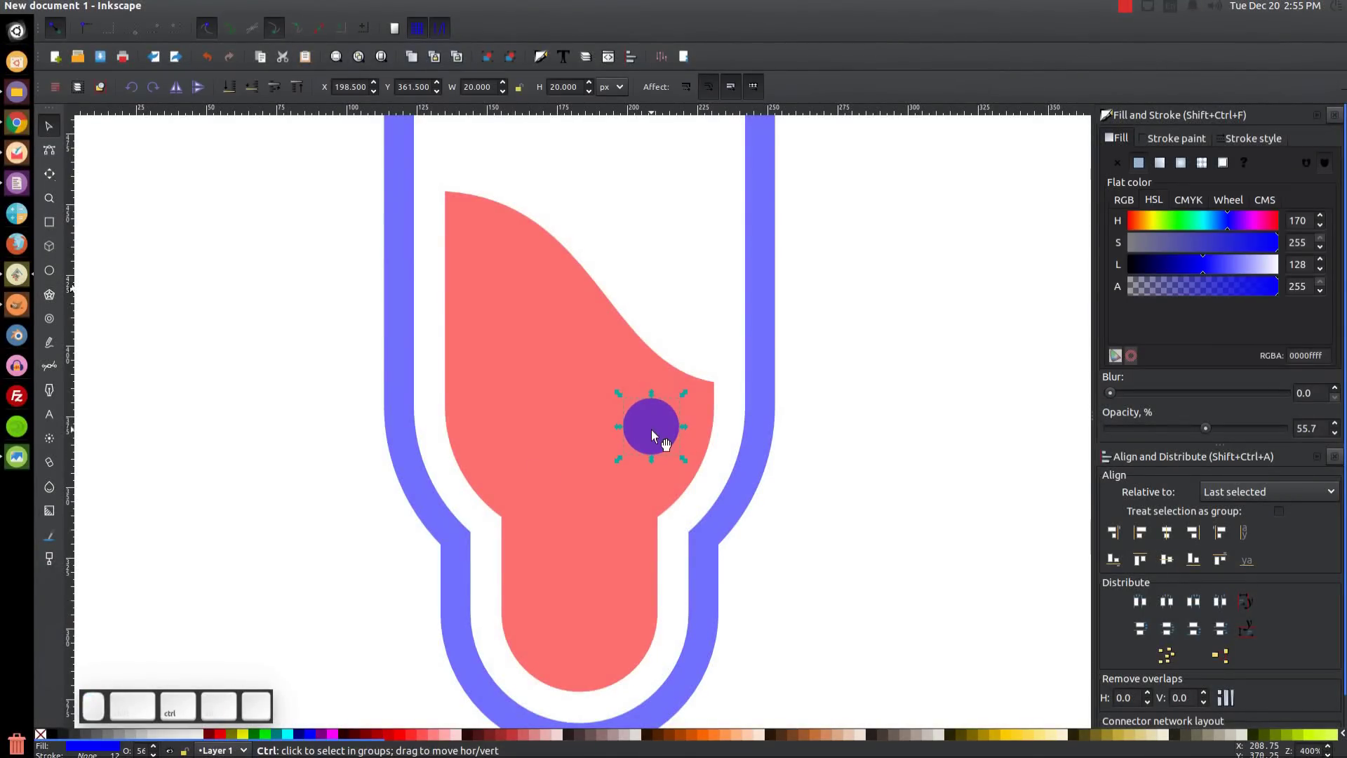
key(Home)
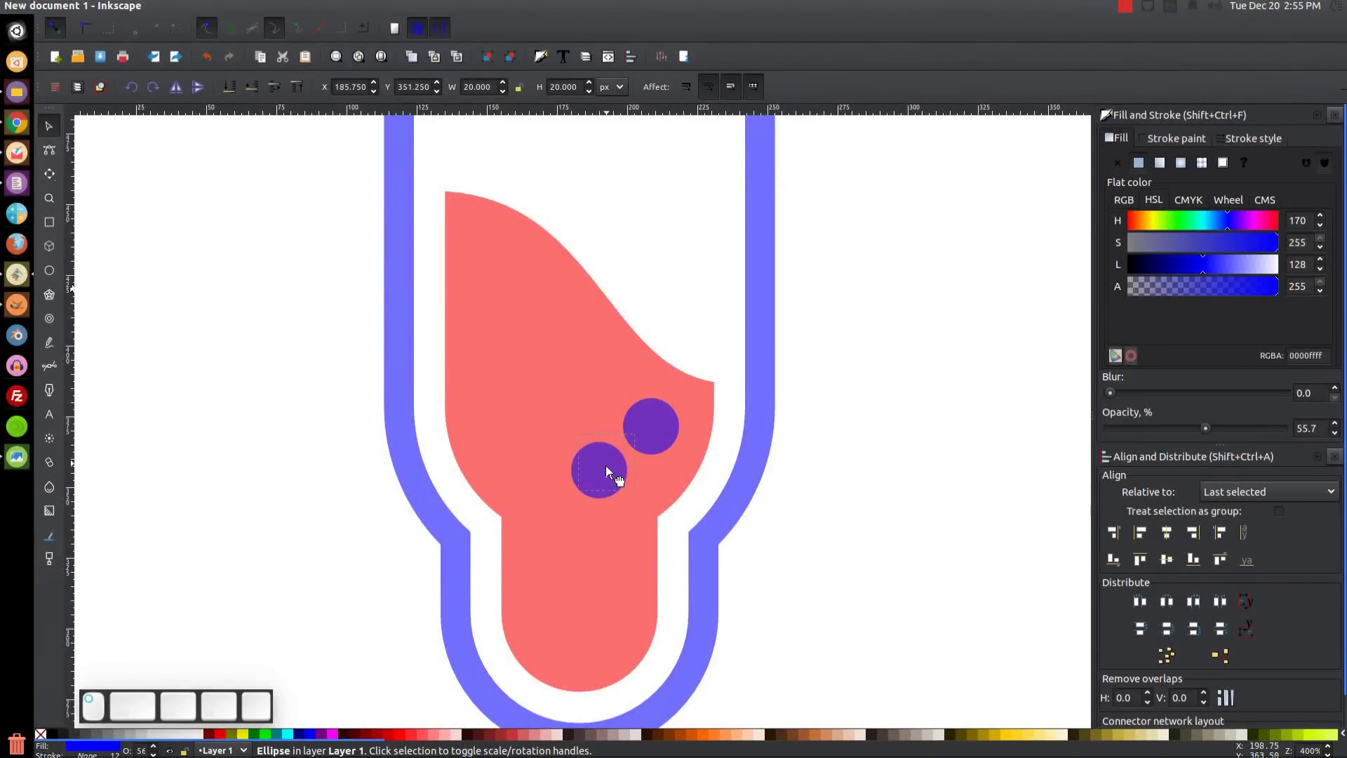
Duplicate the circle into two smaller bubbles, about 12.5 px at its lower left and about 7 px at its upper left
mouse_move(604, 466)
mouse_down()
mouse_move(629, 508)
mouse_move(611, 462)
mouse_up()
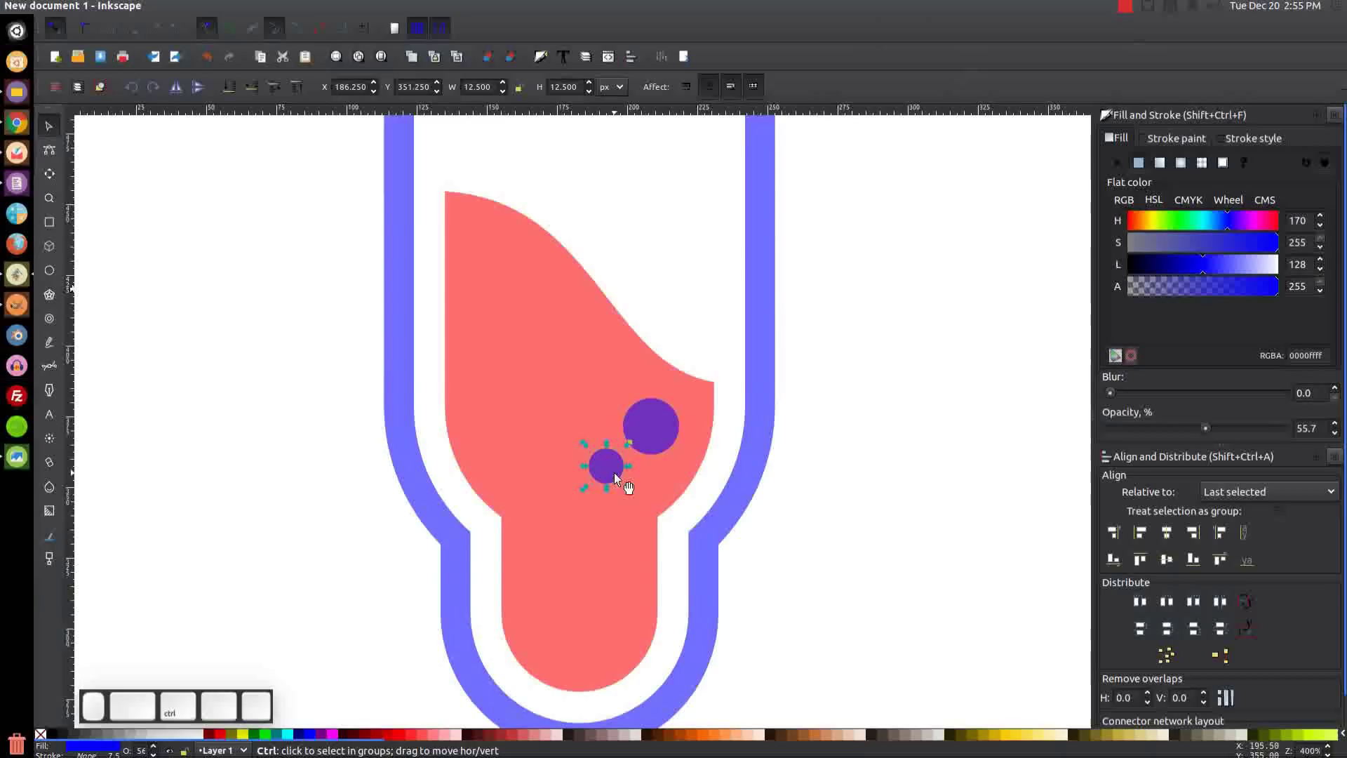
key(ctrl+d)
drag(612, 468, 607, 387)
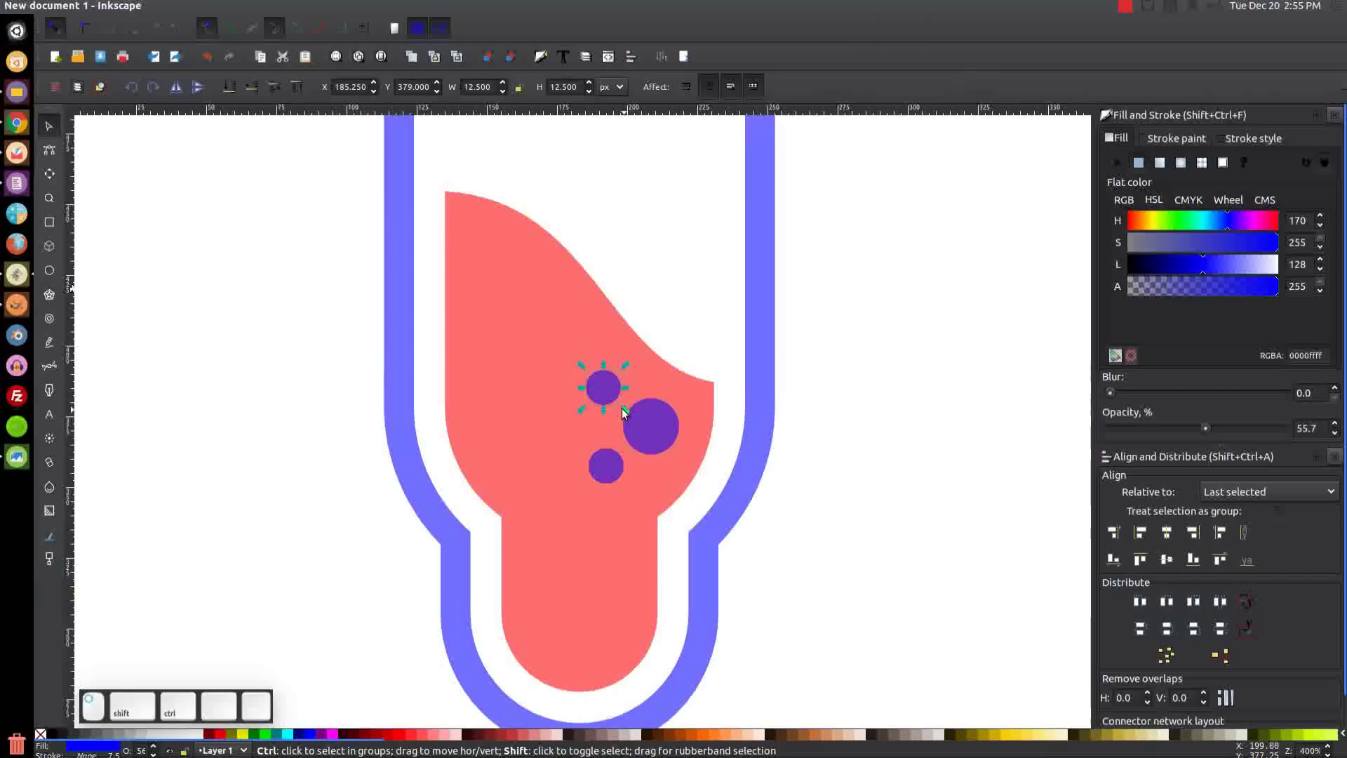
drag(622, 408, 616, 405)
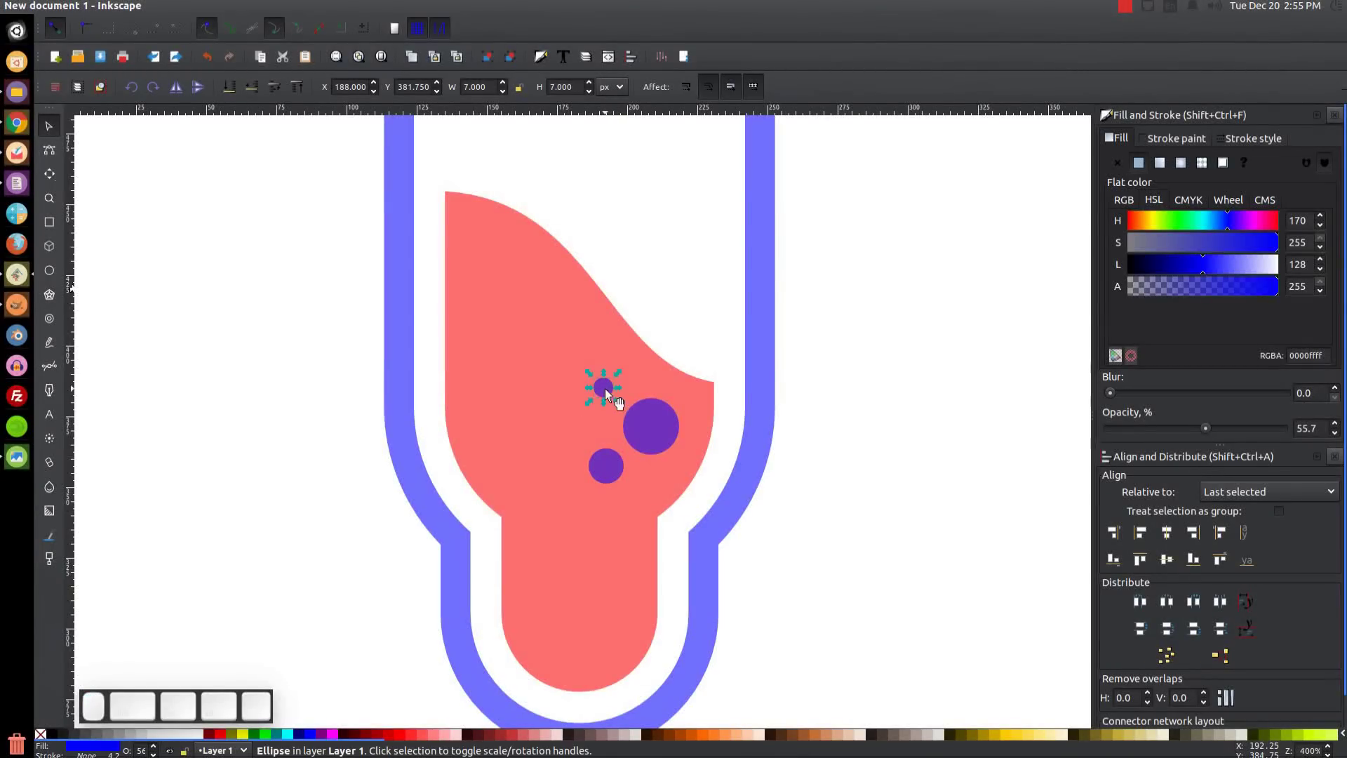
Shift the three bubbles slightly closer together to form a tight cluster in the liquid's right half
drag(609, 475, 618, 472)
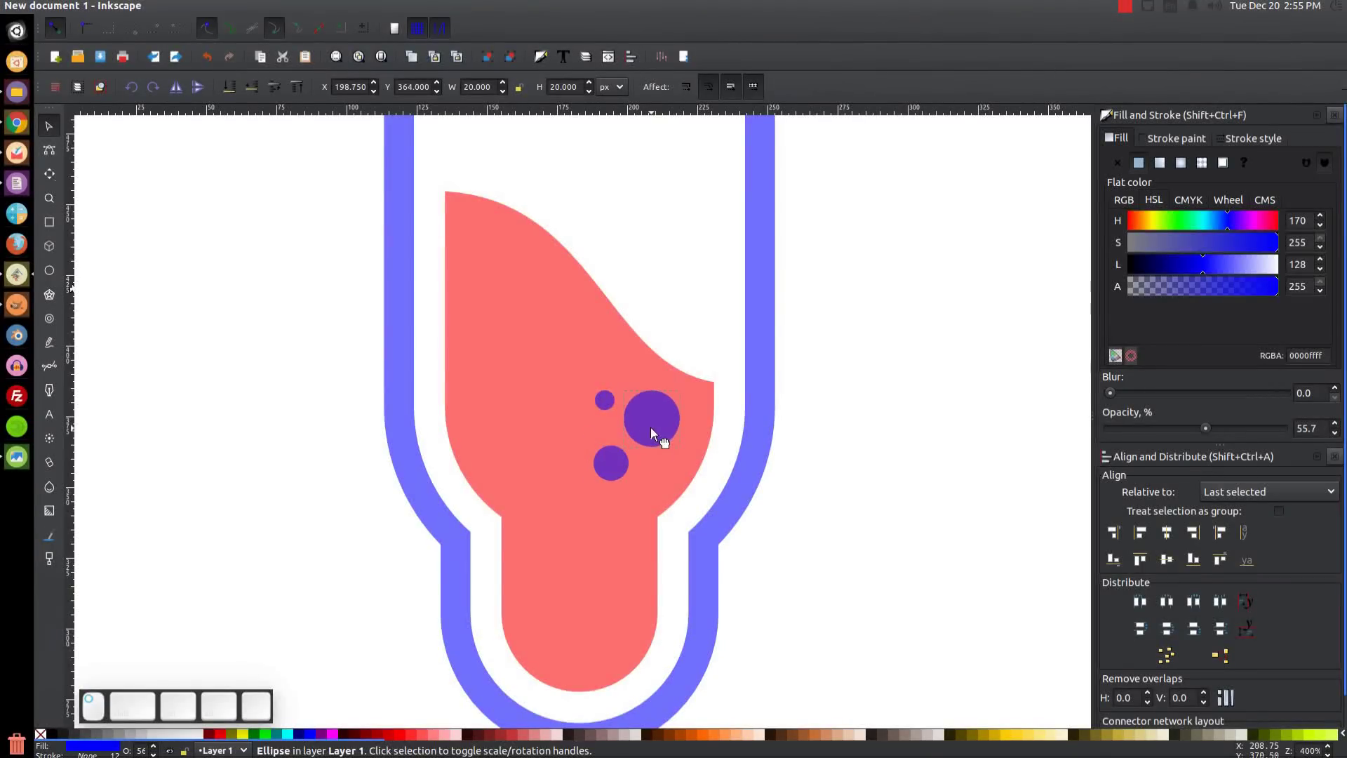
drag(650, 427, 650, 428)
scroll(729, 530, up, 5)
scroll(724, 546, down, 5)
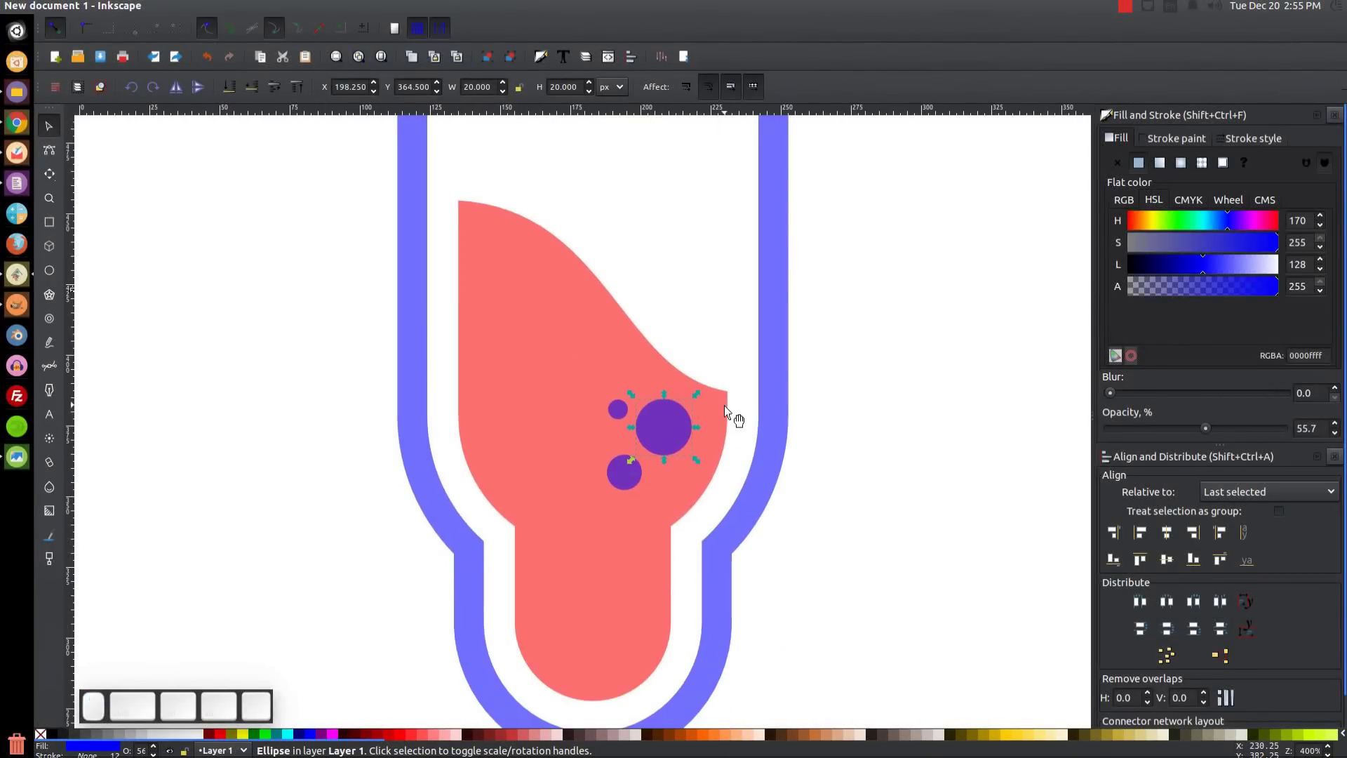
Merge the three bubbles into one path and subtract it from the red liquid to leave bubble-shaped holes
shift+click(617, 408)
shift+click(625, 467)
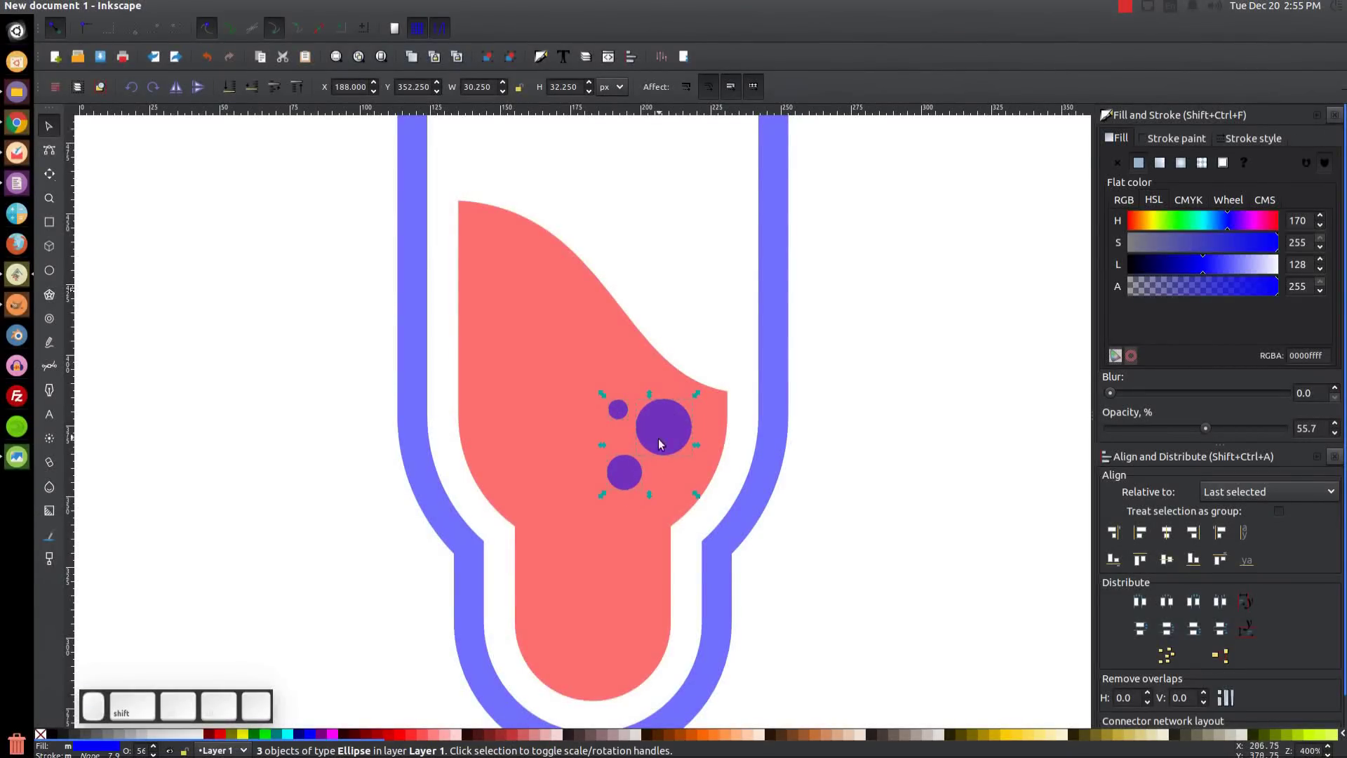
click(230, 6)
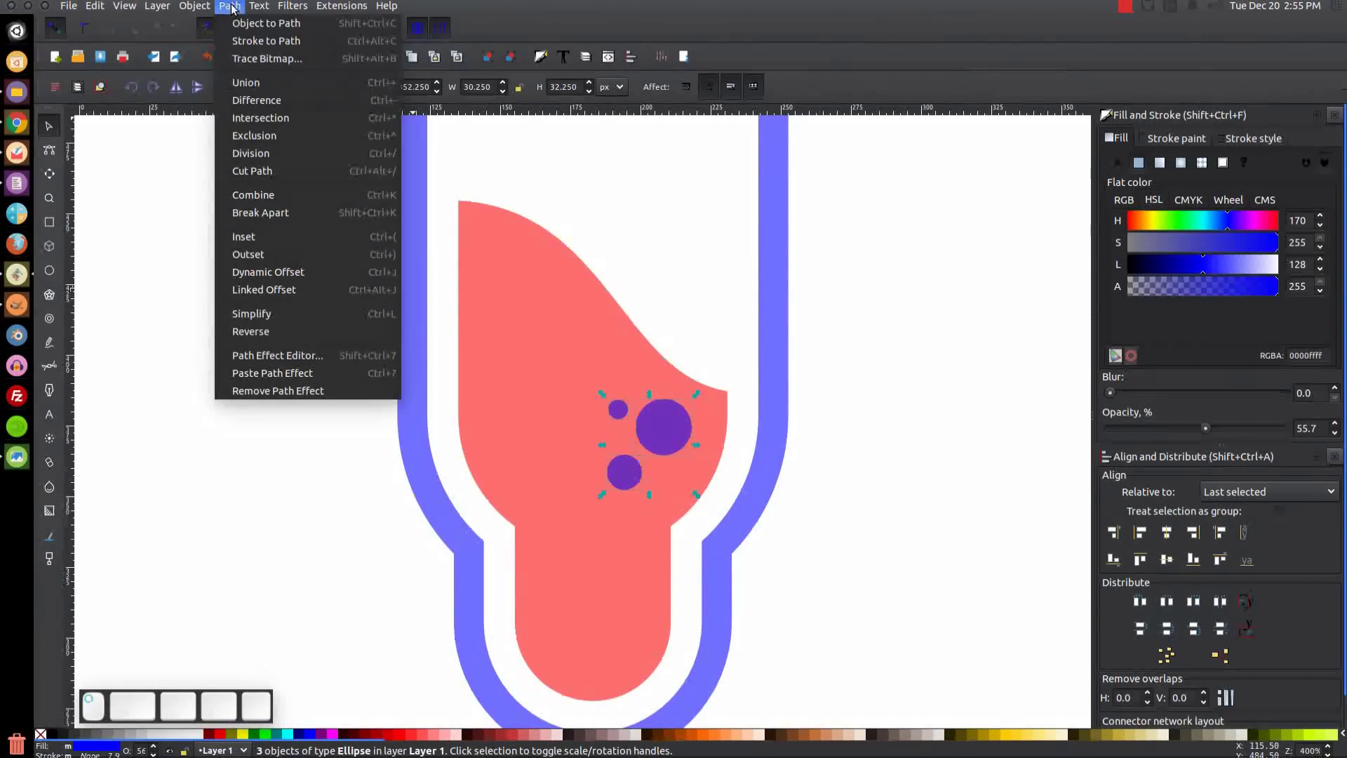
key(Escape)
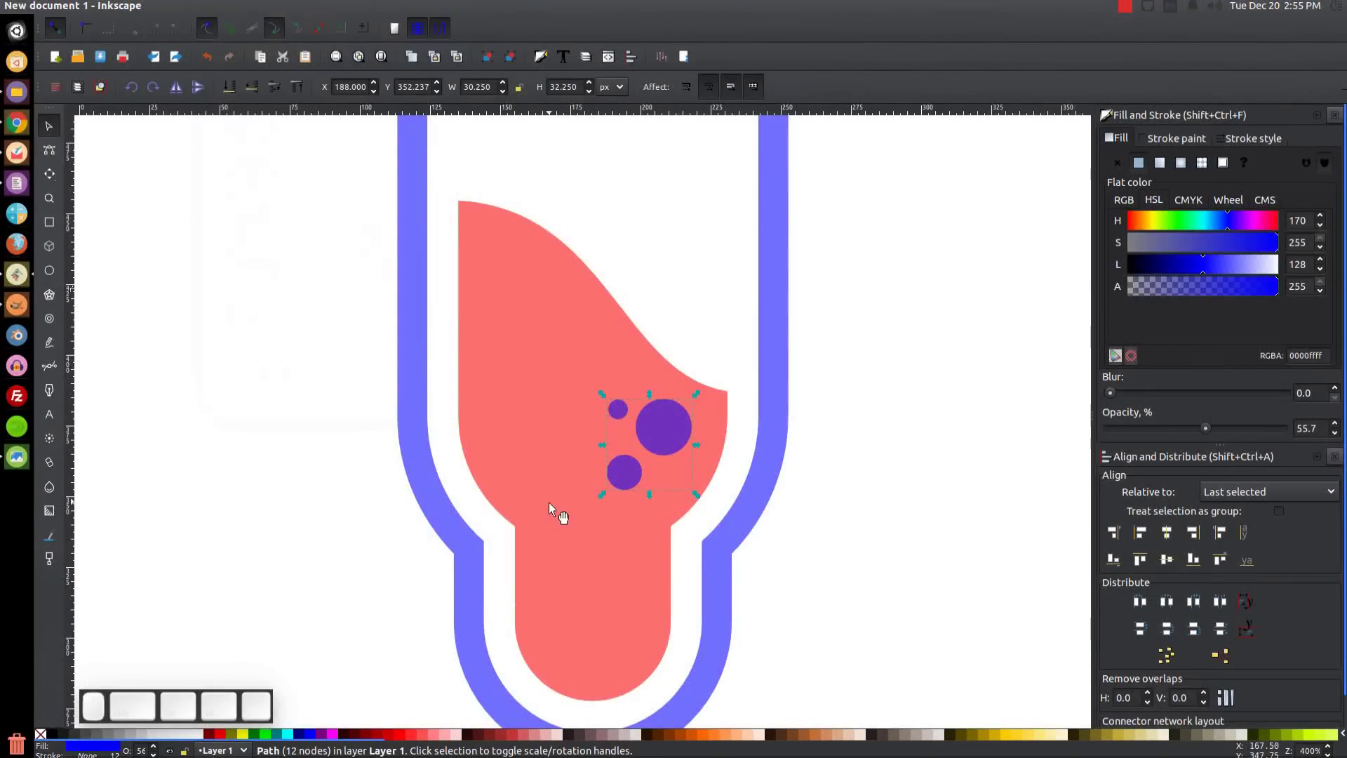
shift+click(531, 274)
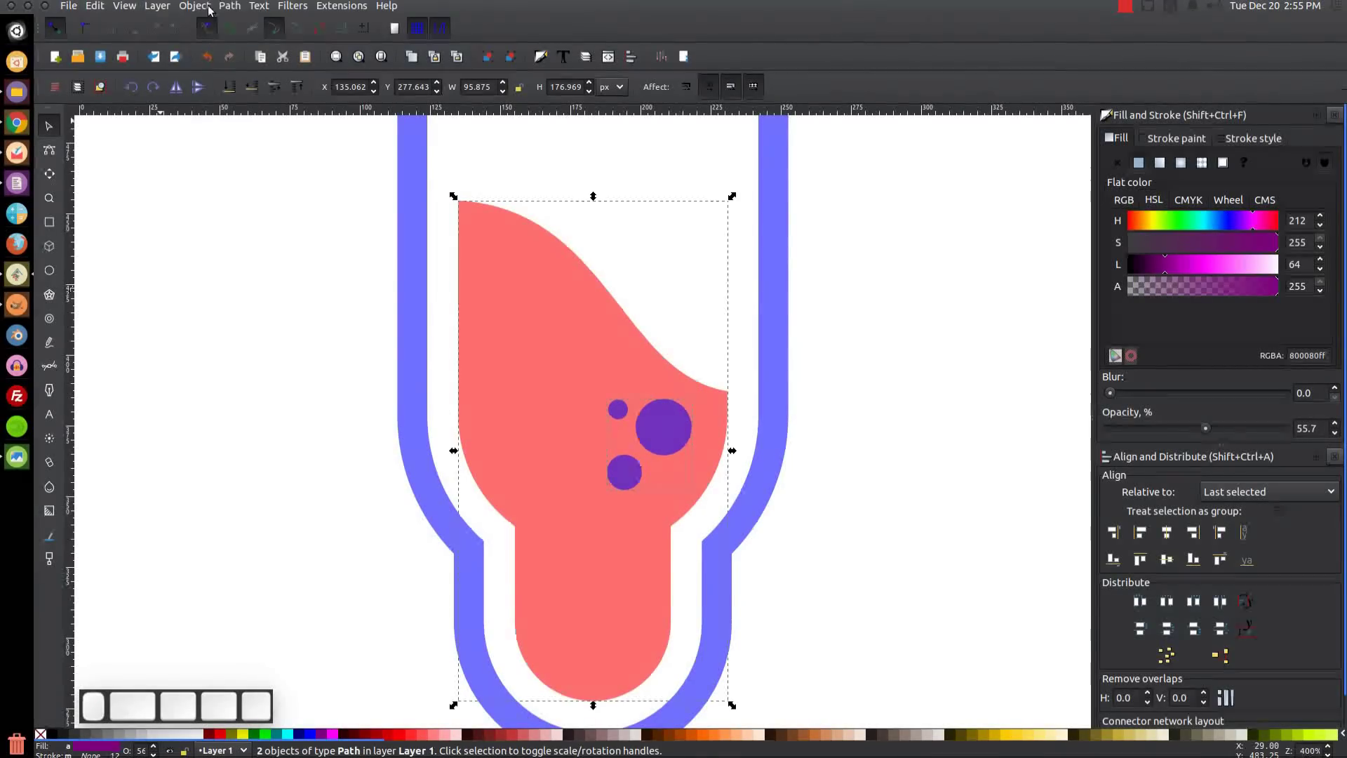
click(230, 6)
click(256, 178)
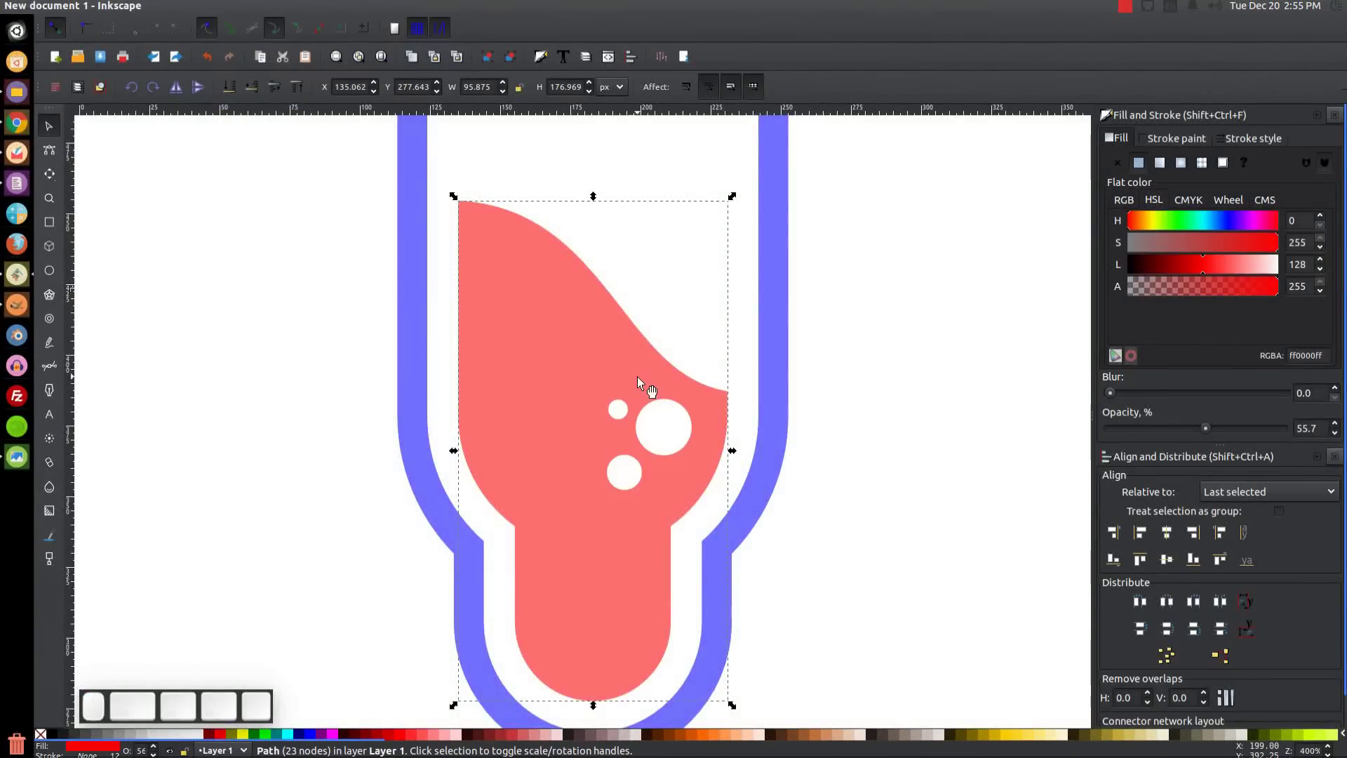
drag(637, 377, 615, 624)
key(1)
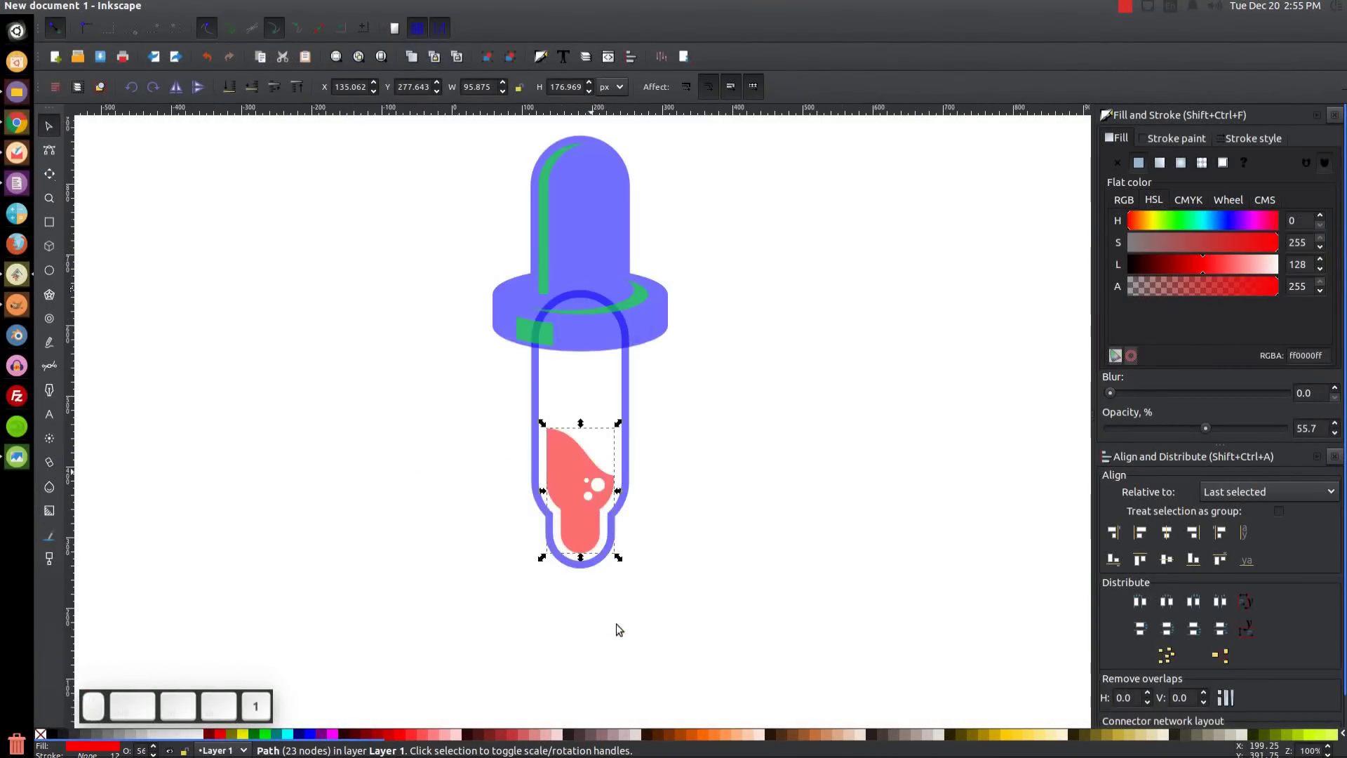
Draw a sharp-cornered vertical rectangle about 8 × 218 px from the liquid's top left corner up into the collar
drag(699, 532, 712, 580)
drag(679, 499, 688, 439)
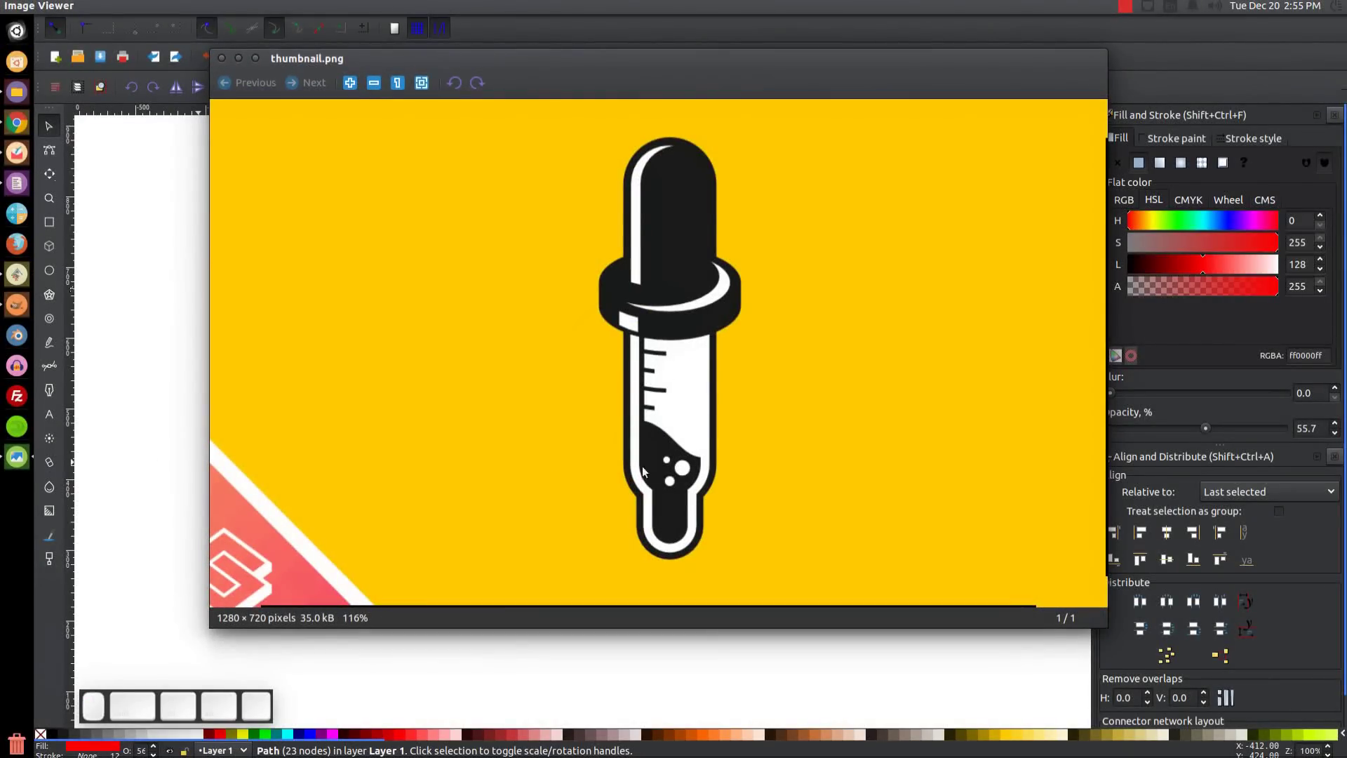
click(222, 58)
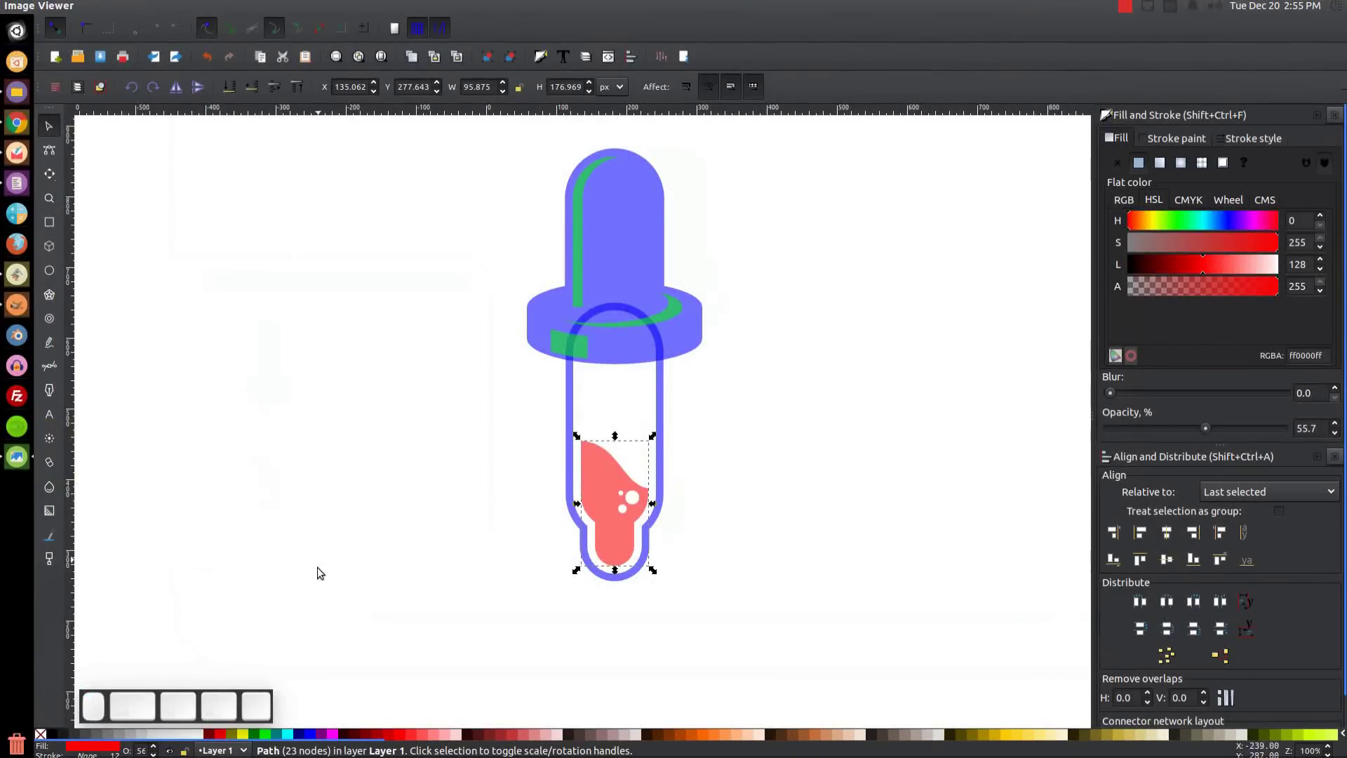
click(846, 347)
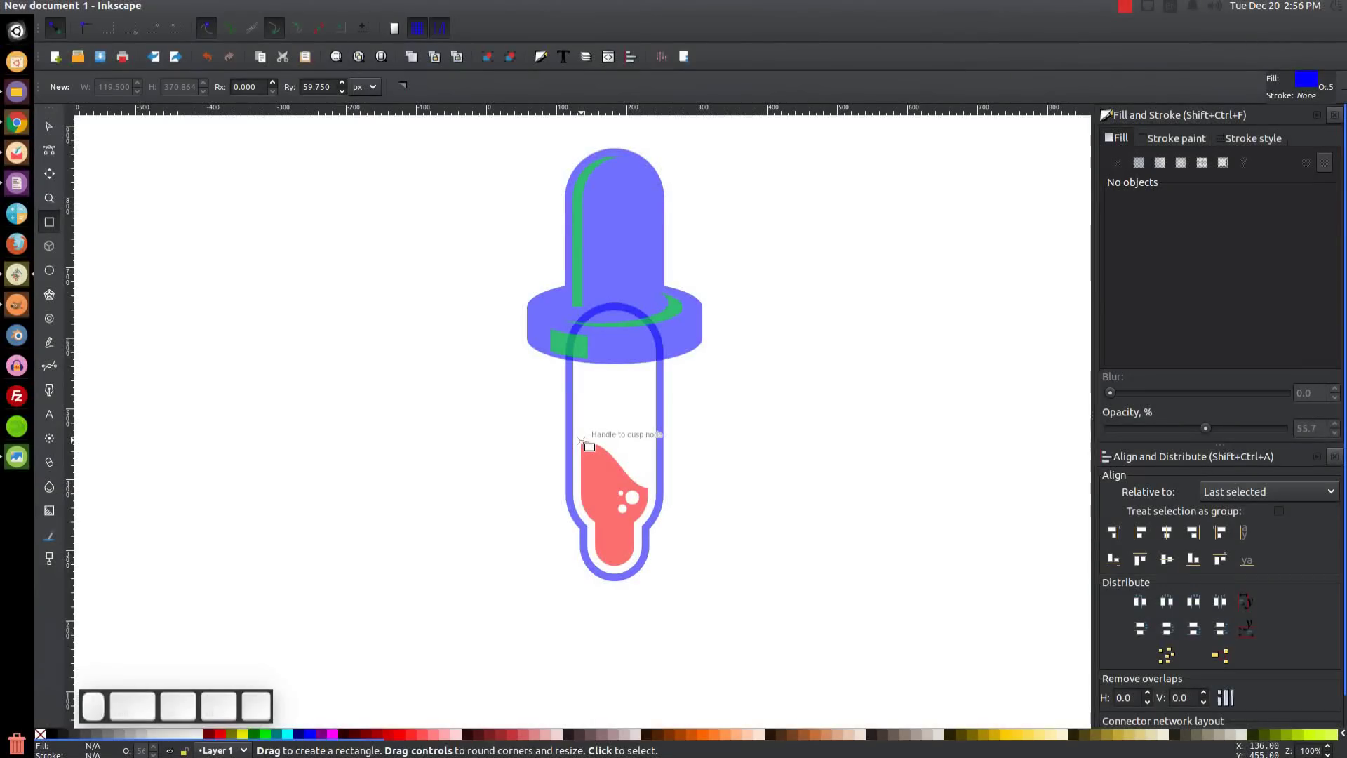
drag(582, 441, 586, 287)
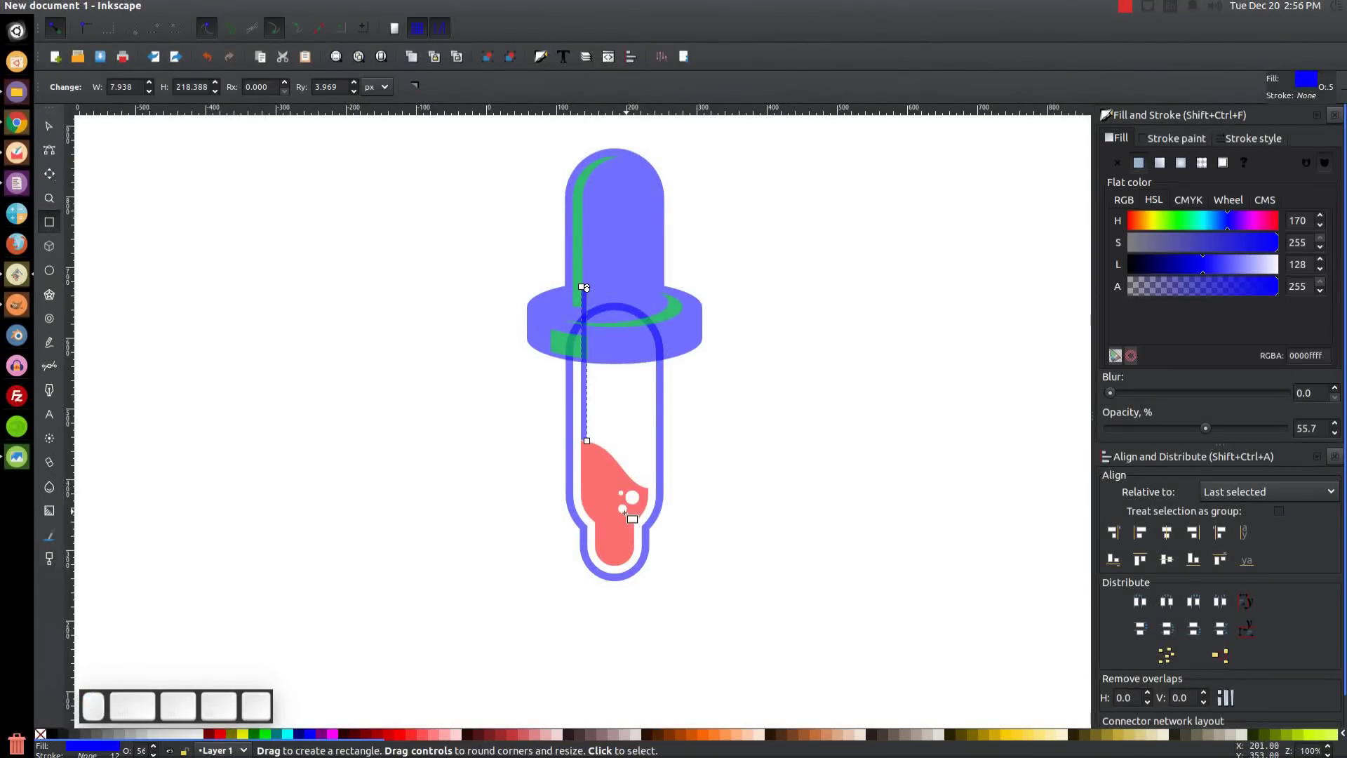
click(415, 84)
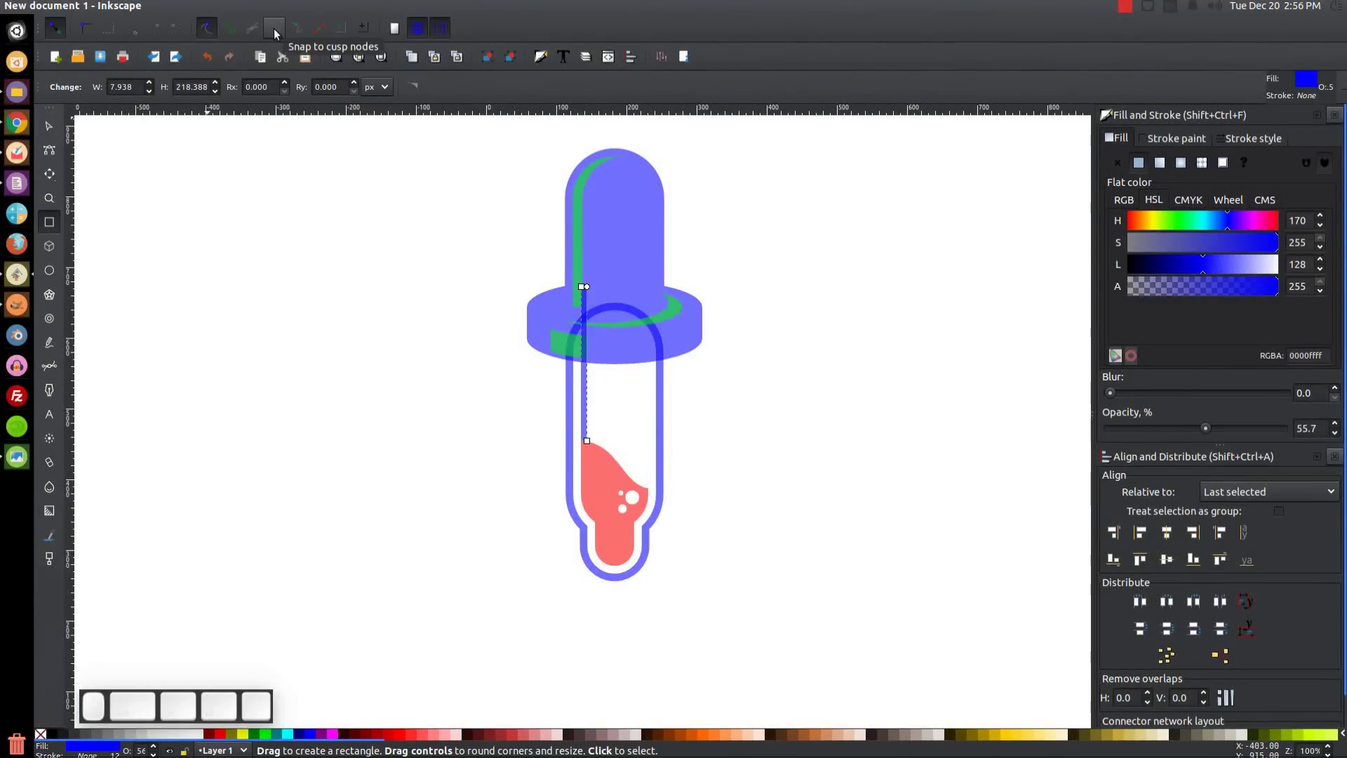
Turn off snapping to cusp nodes and move the thin rectangle down about 3 px so it overlaps the liquid's top edge
scroll(434, 312, down, 1)
scroll(435, 312, left, 1)
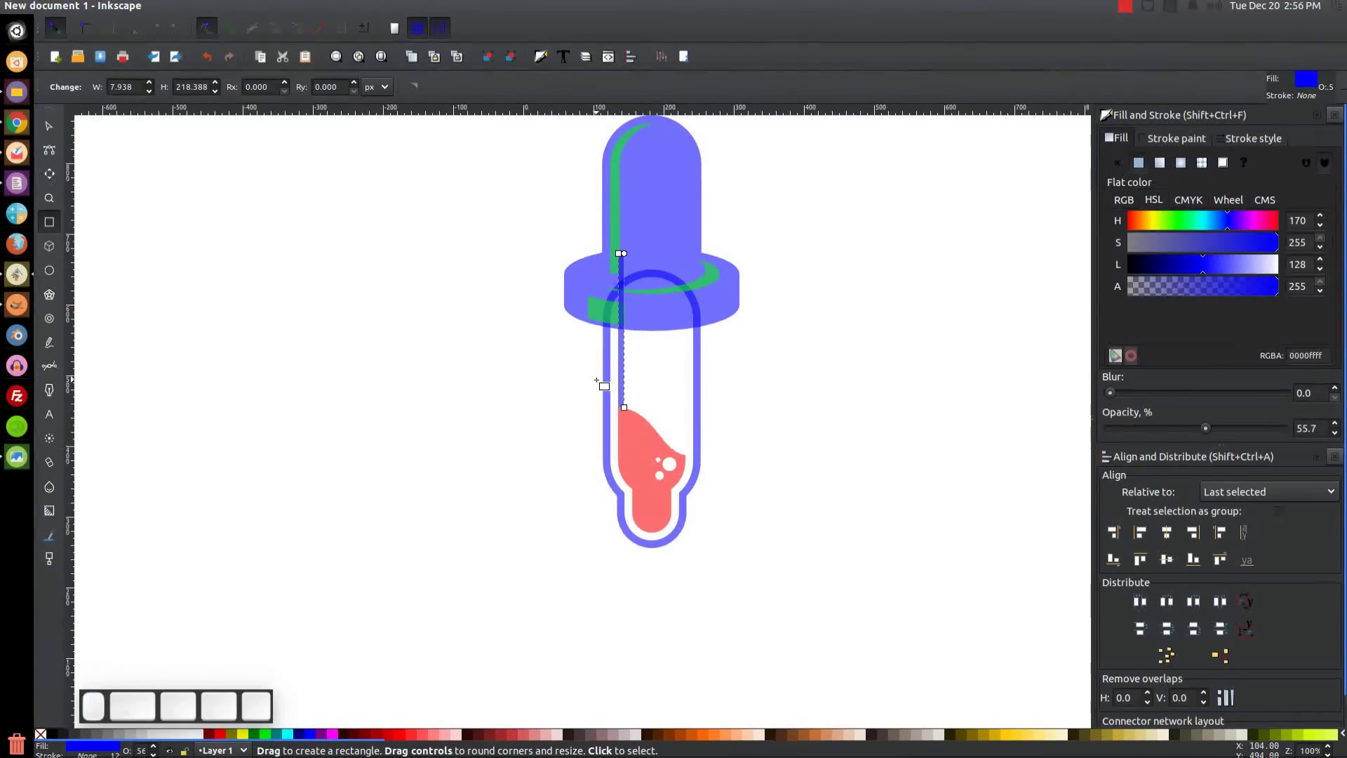
scroll(604, 385, up, 5)
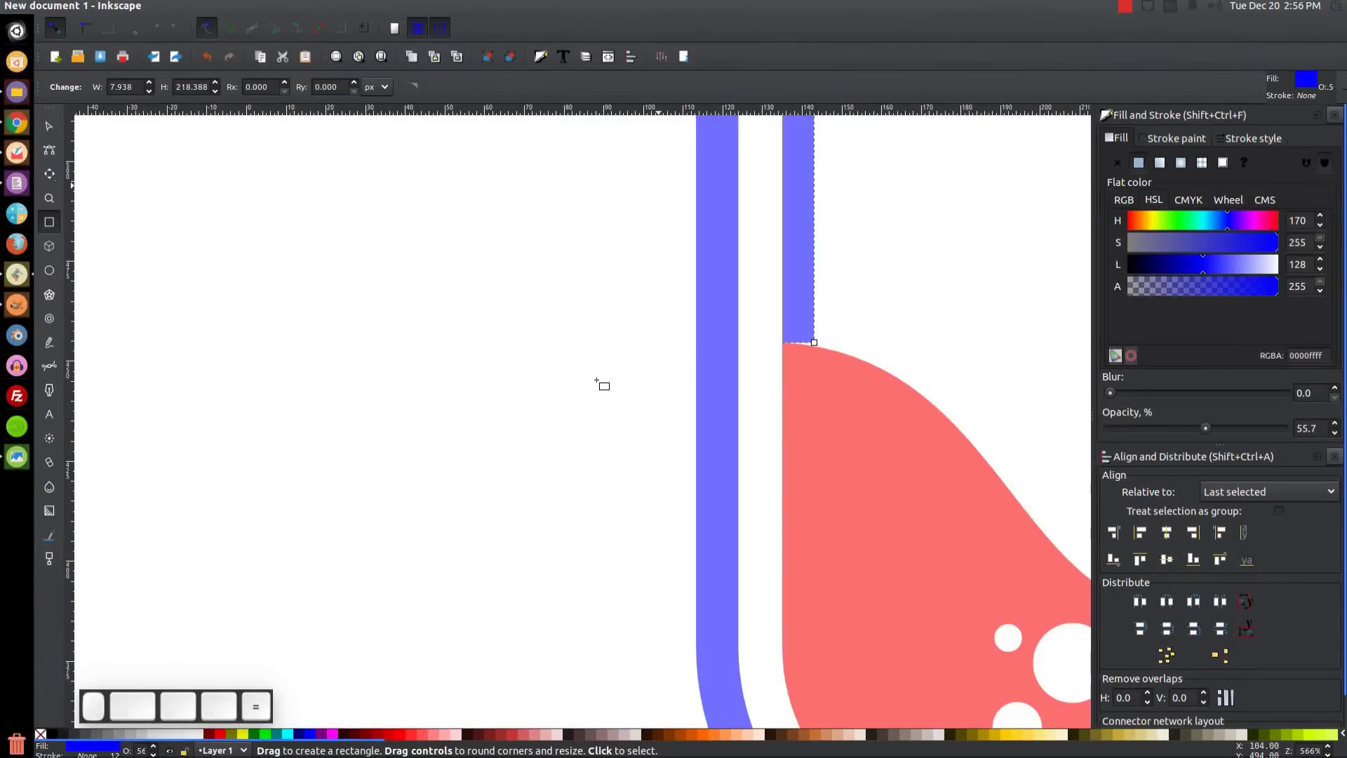
scroll(625, 457, right, 4)
scroll(625, 458, up, 1)
key(s)
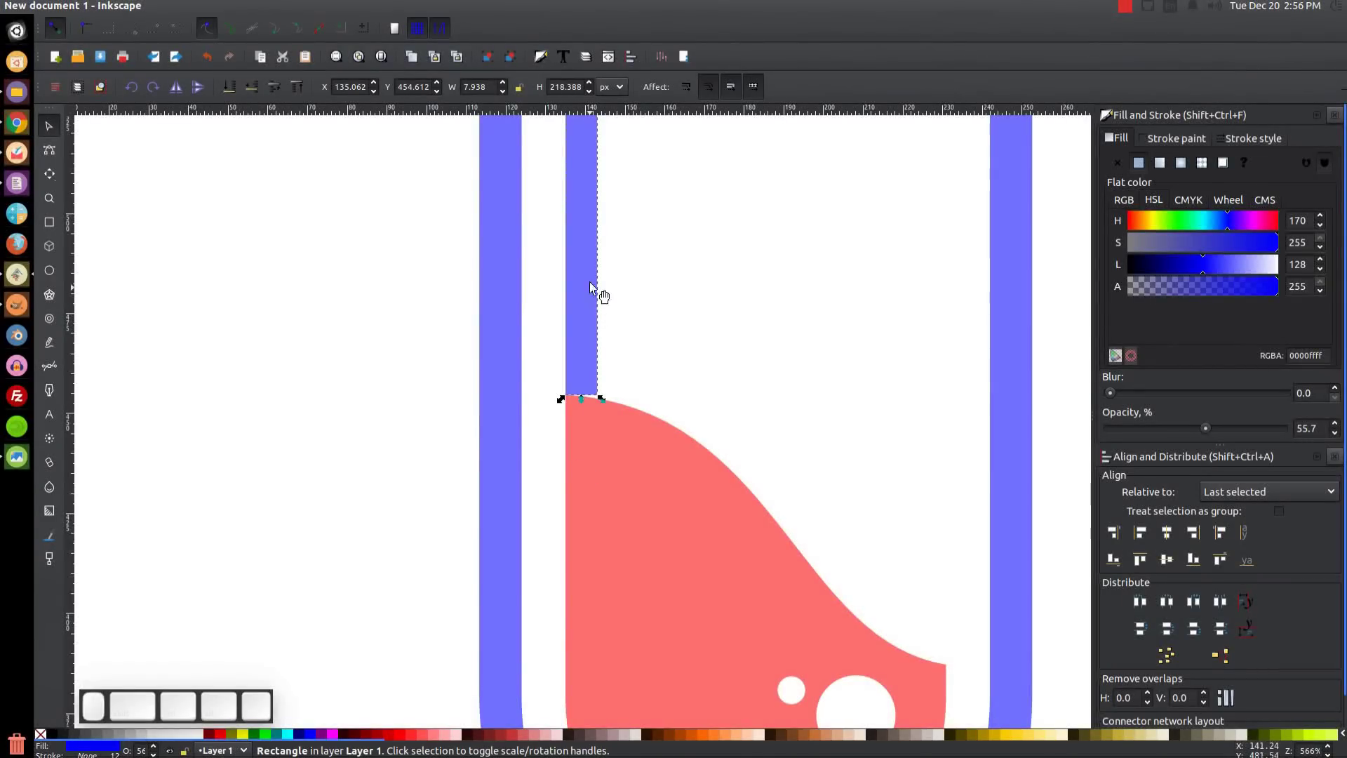
drag(587, 241, 585, 258)
scroll(660, 330, right, 3)
scroll(586, 421, up, 12)
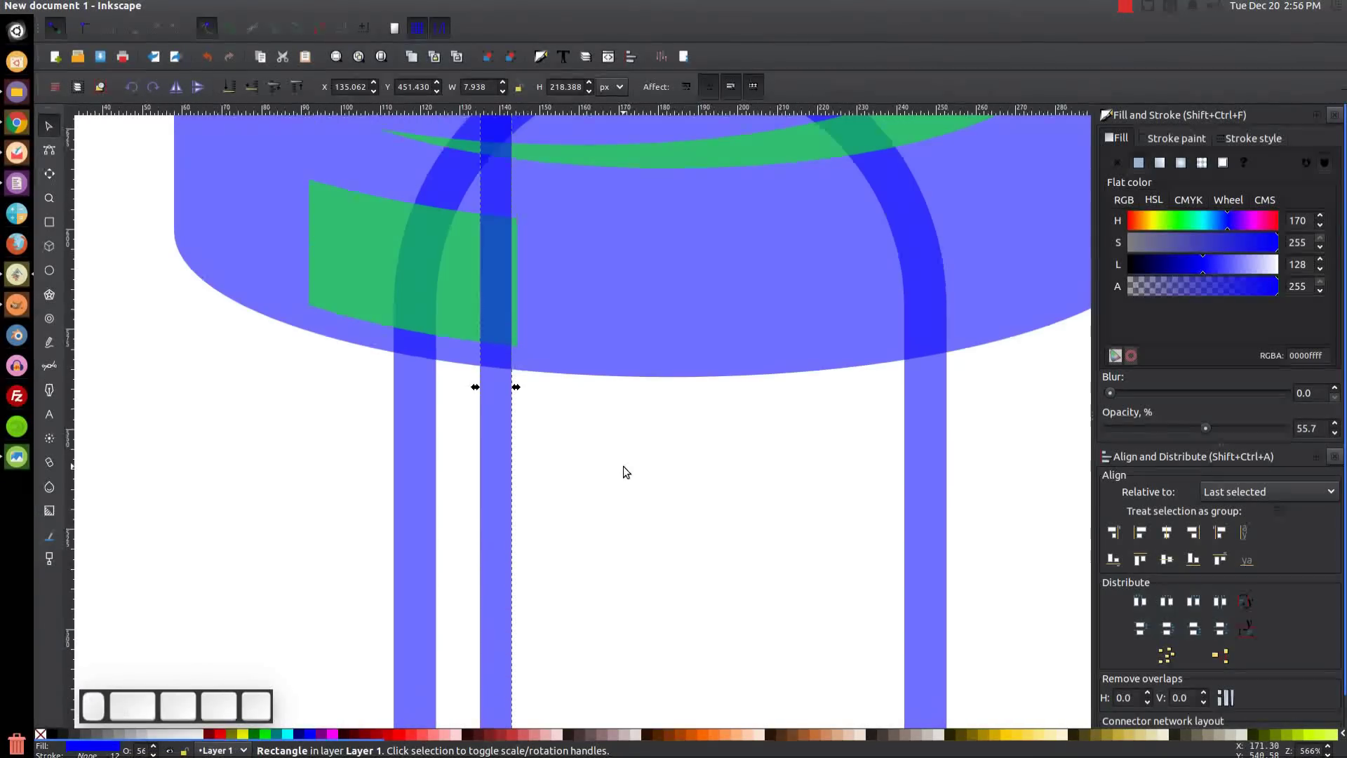
key(1)
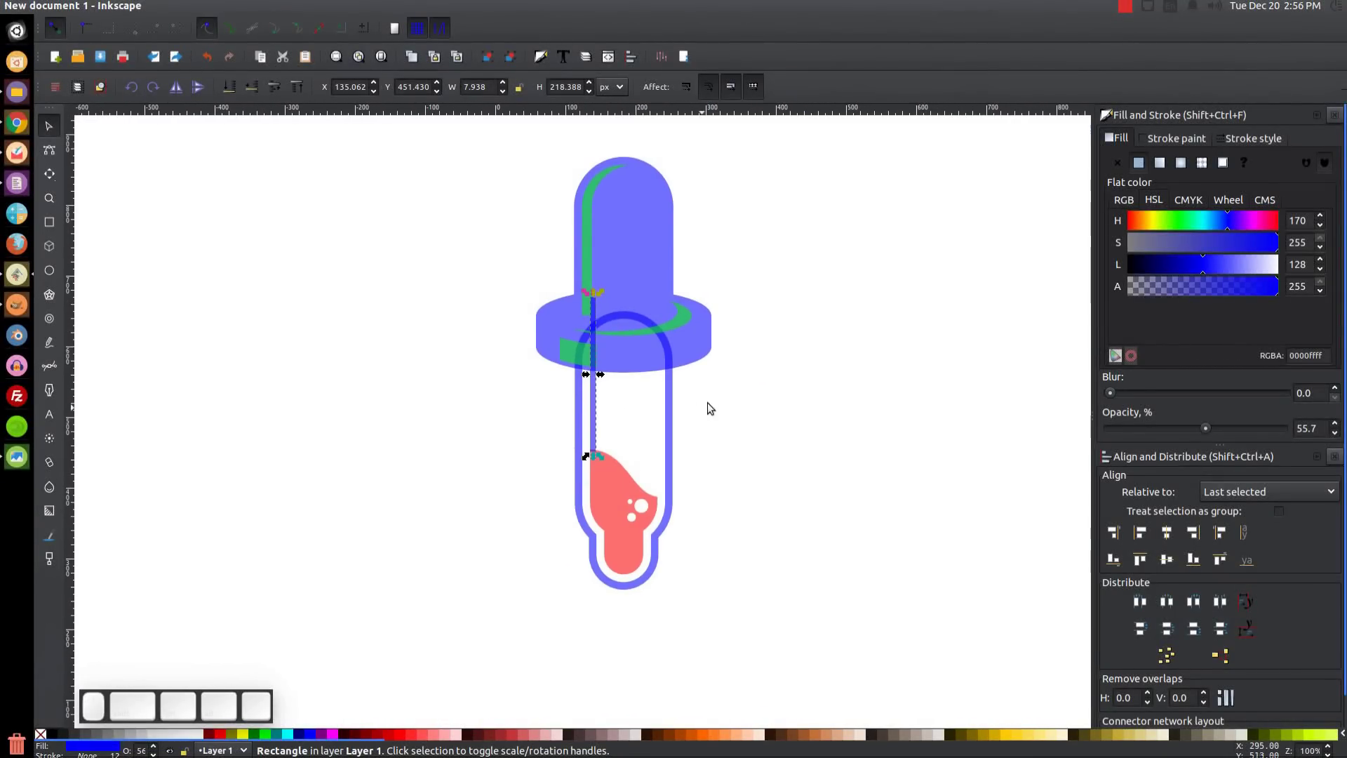
Duplicate the bulb-and-collar shape and subtract the copy from the tube outline to remove the part behind the collar
click(668, 220)
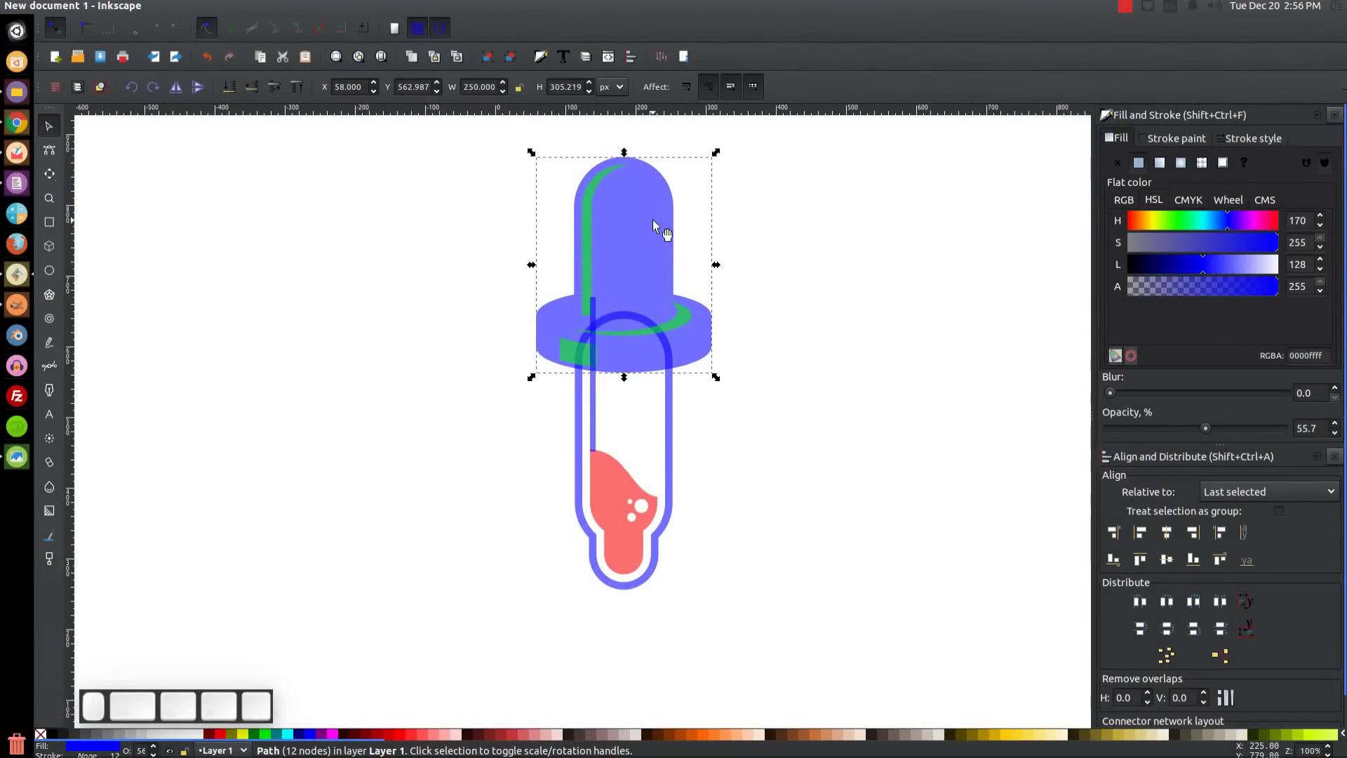
key(ctrl)
key(ctrl+d)
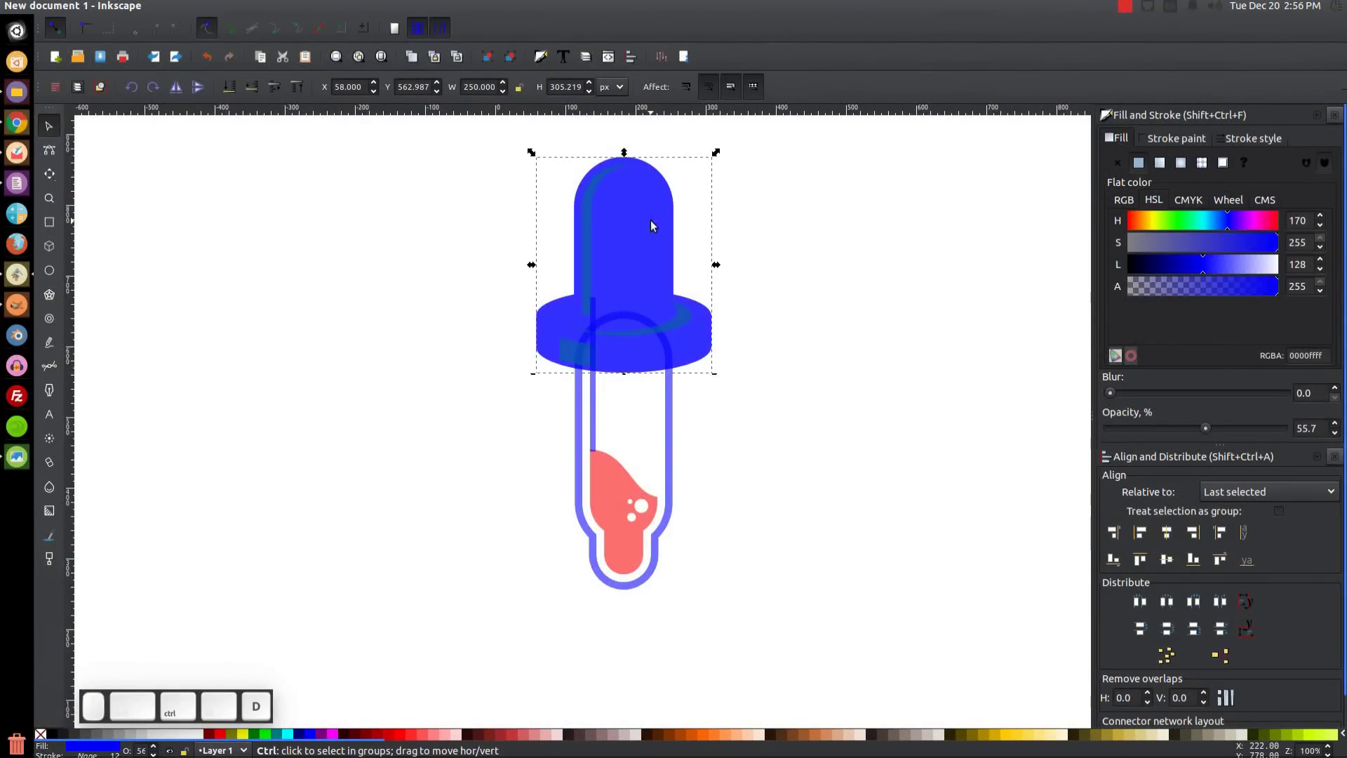
key(shift)
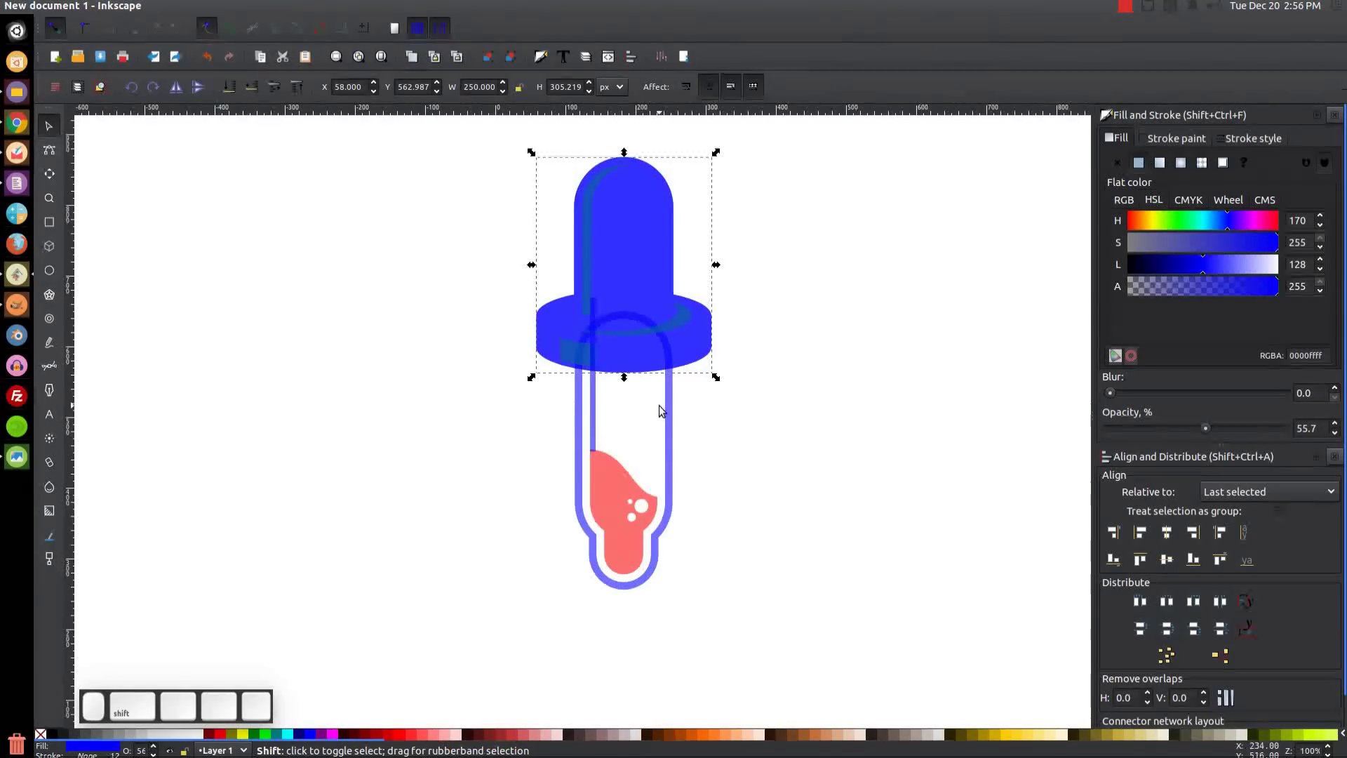
shift+click(669, 427)
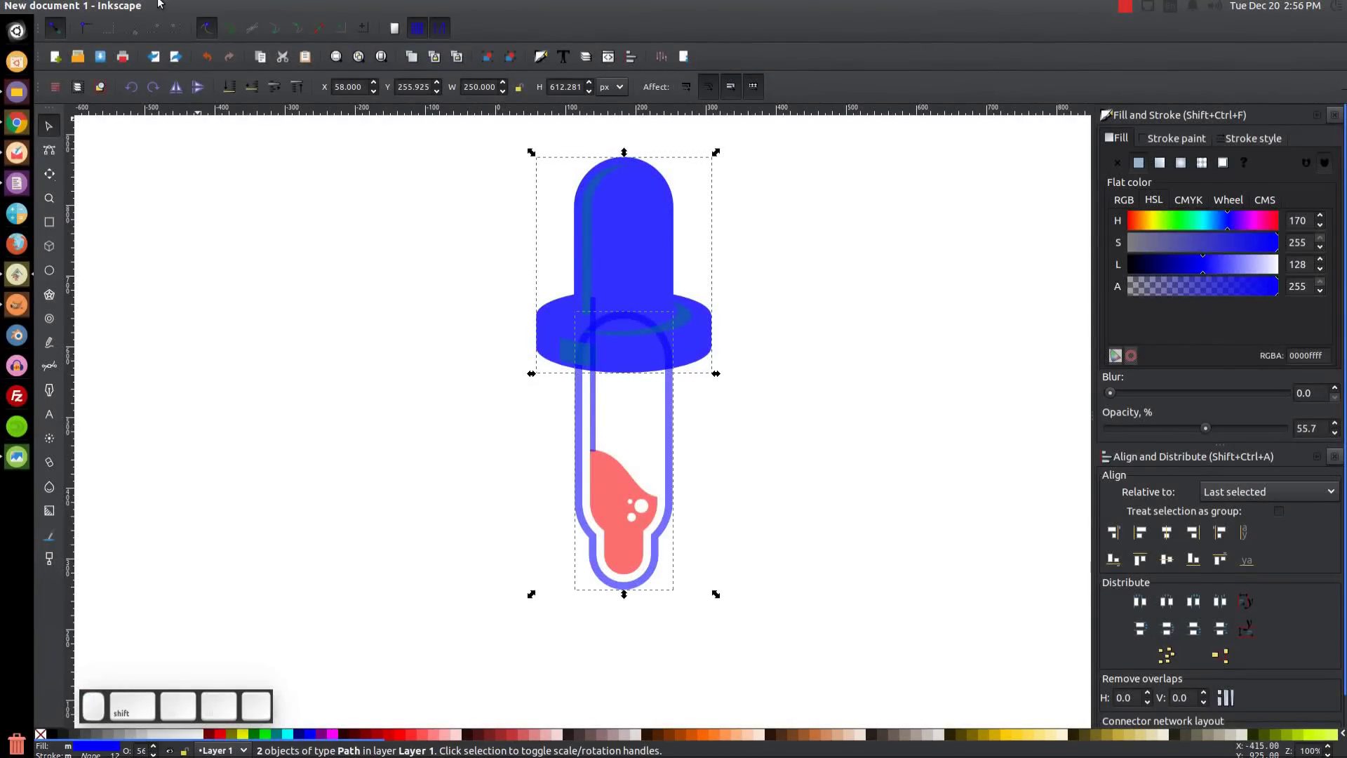
click(235, 5)
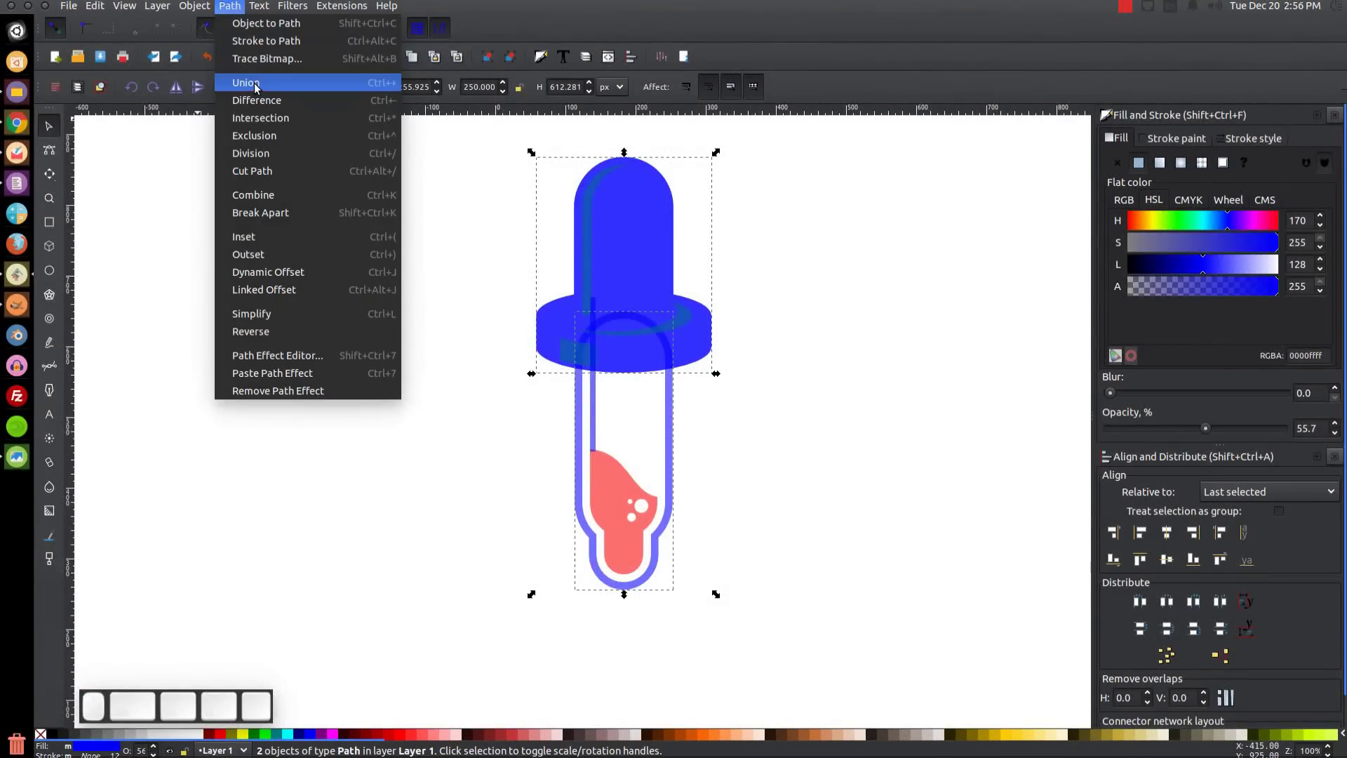
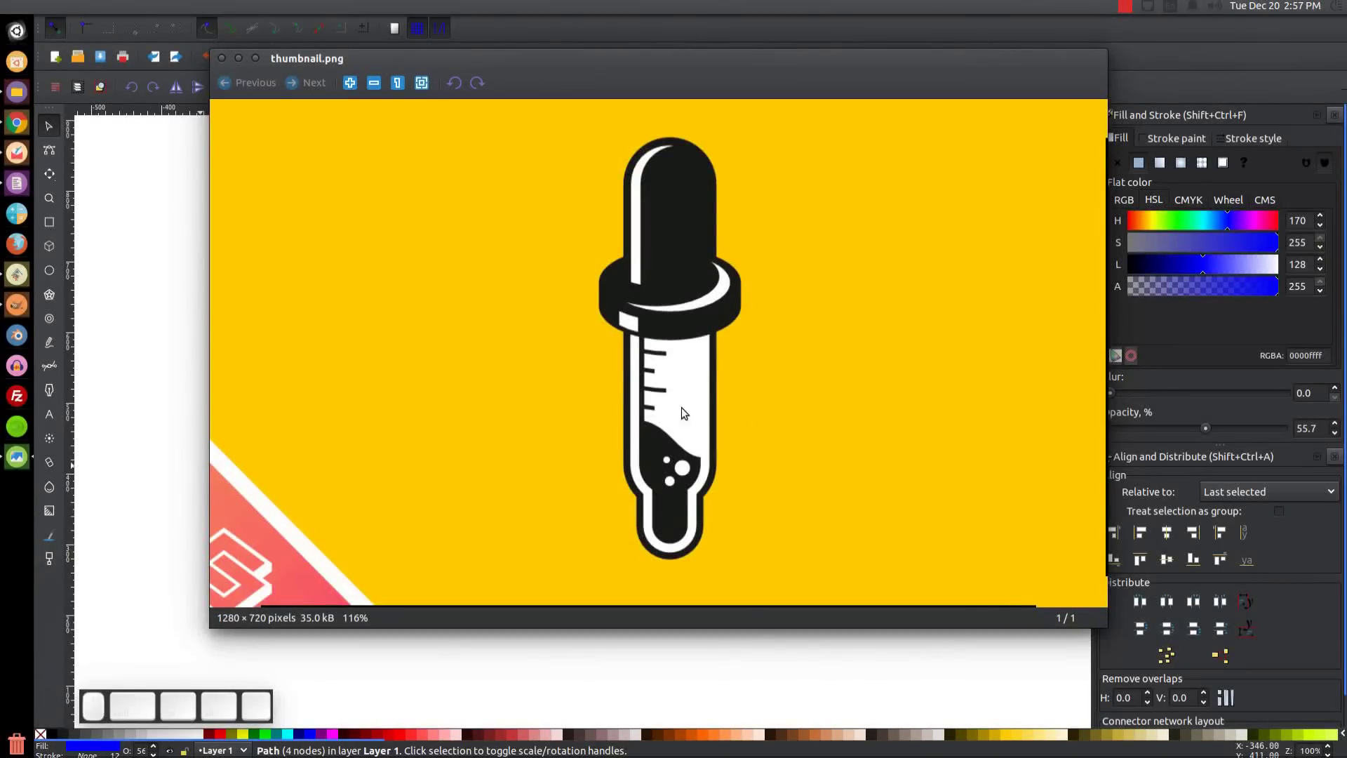
Examine the measurement marks along the thin vertical line of the glass tube in the reference image
scroll(655, 378, up, 4)
right_click(660, 379)
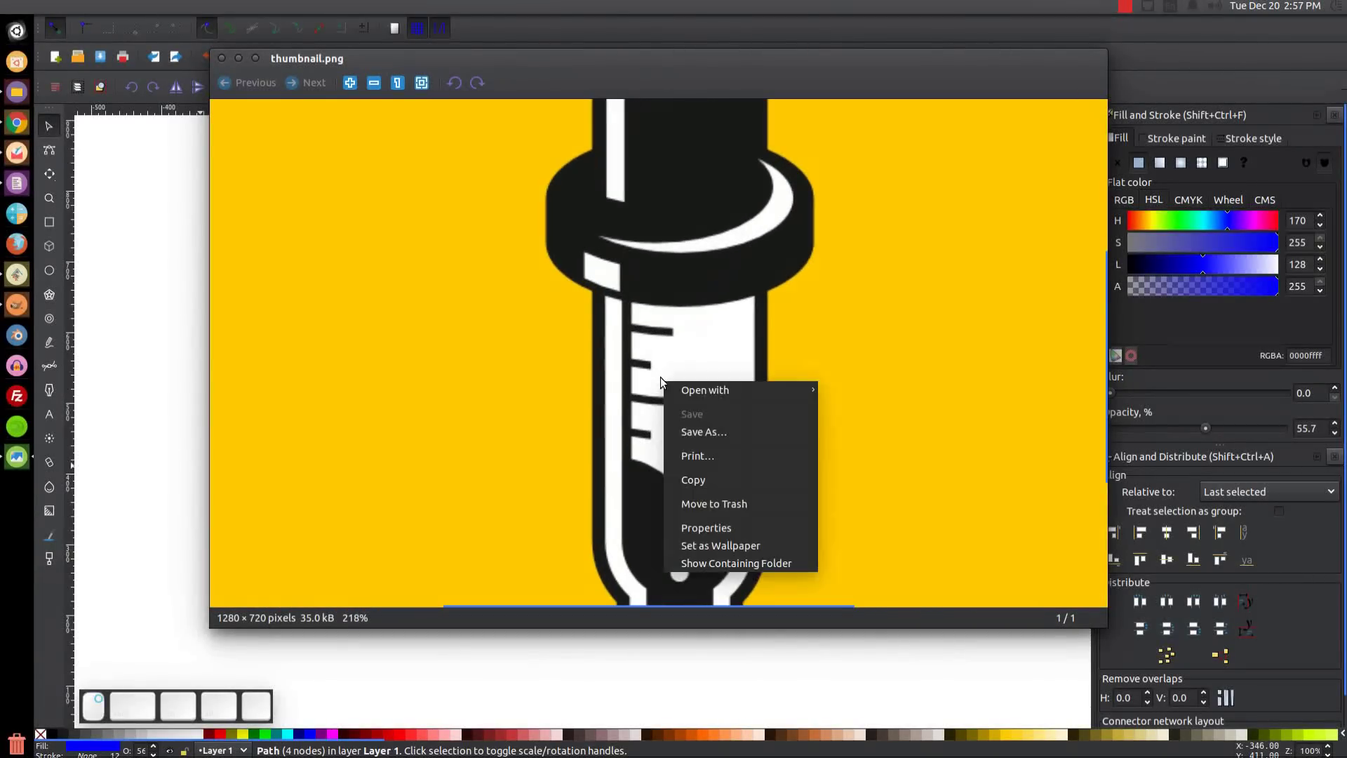
click(638, 337)
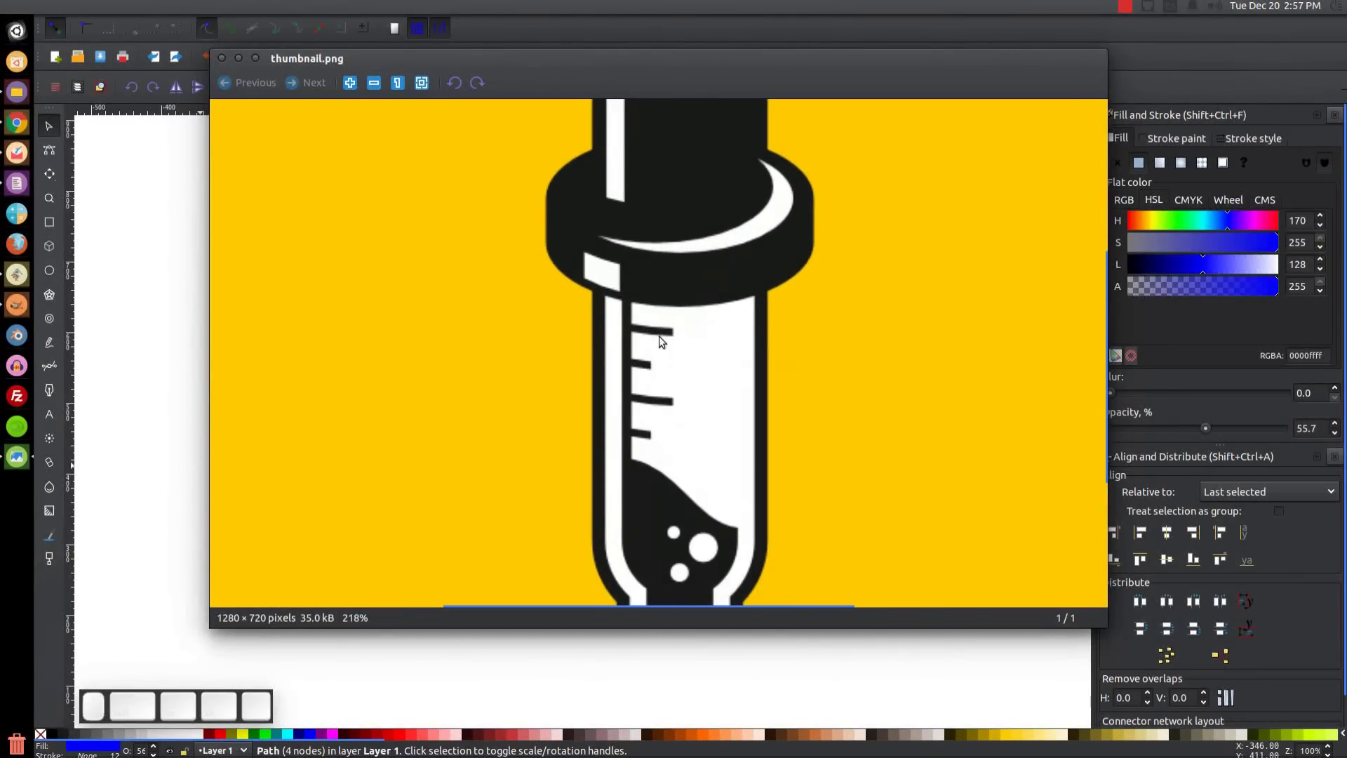
click(398, 82)
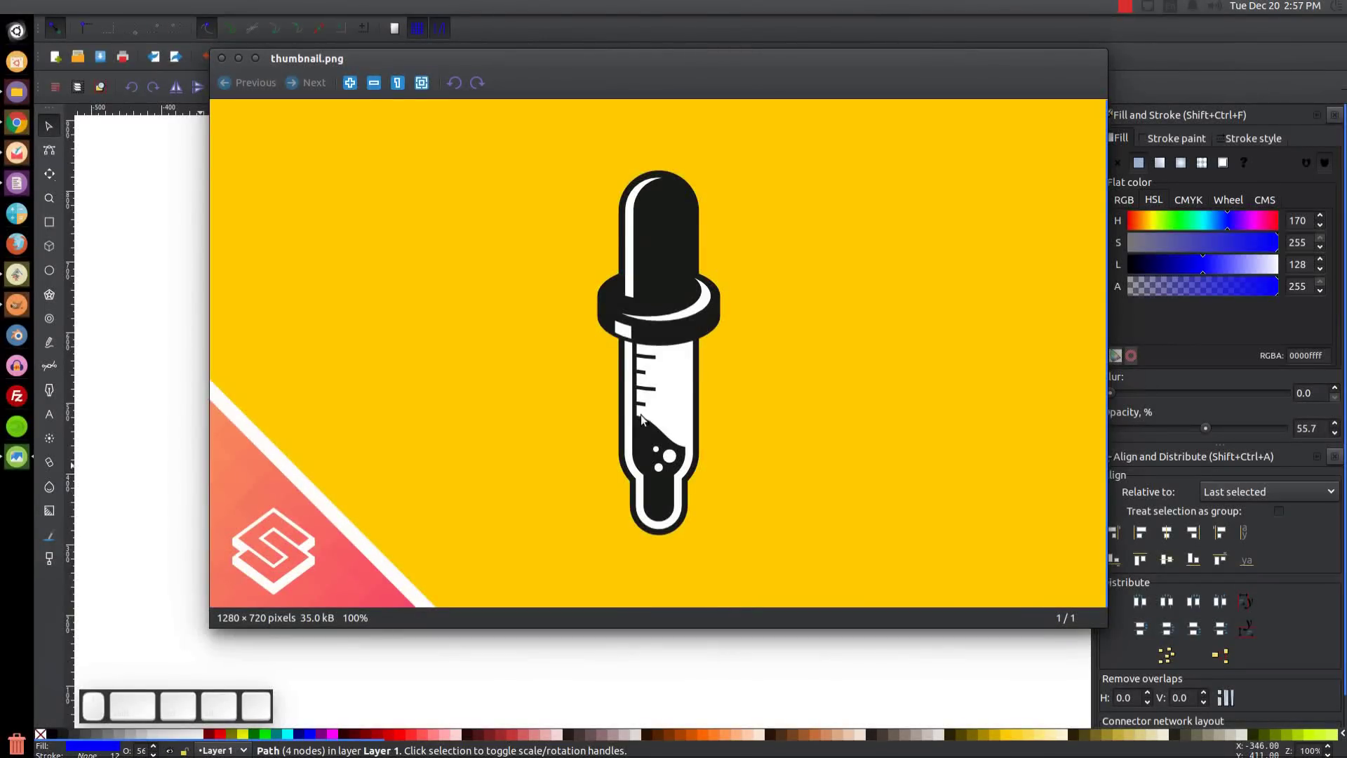
click(239, 58)
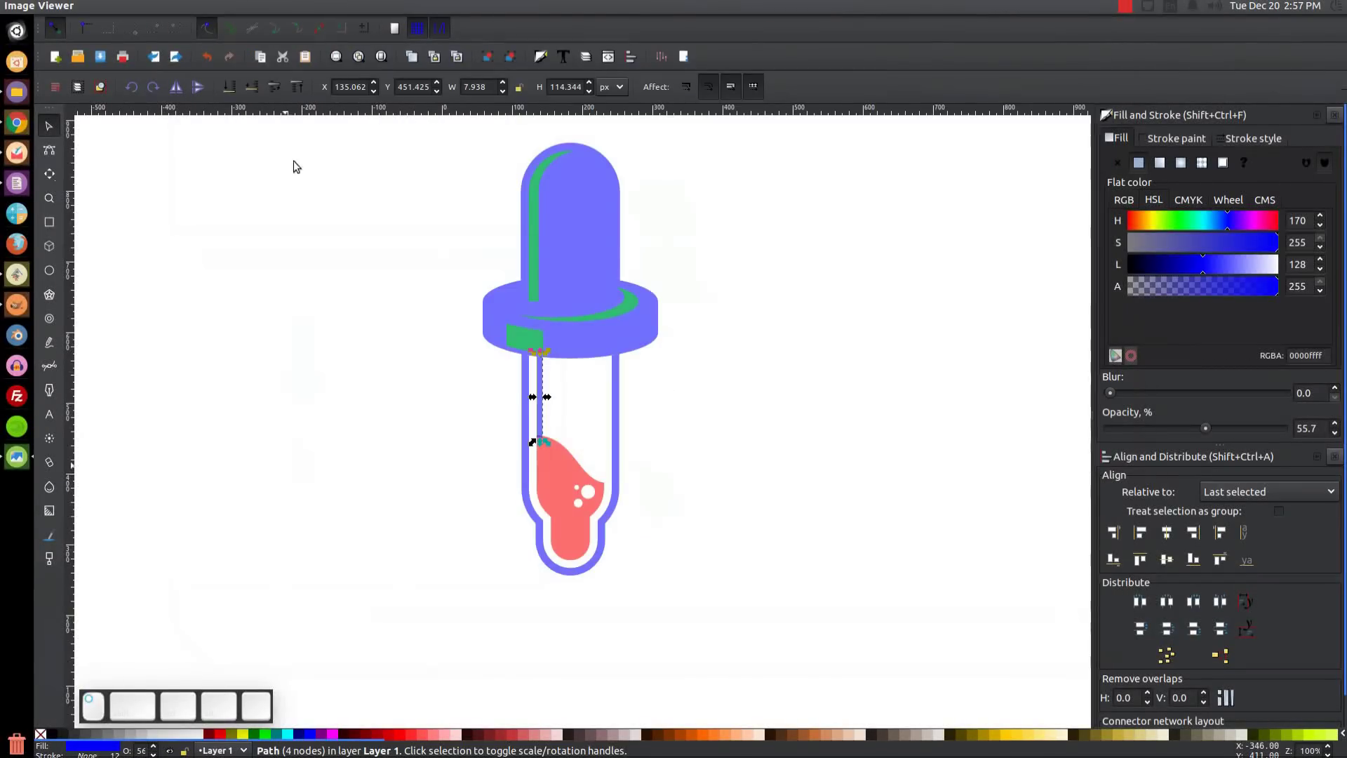
click(603, 205)
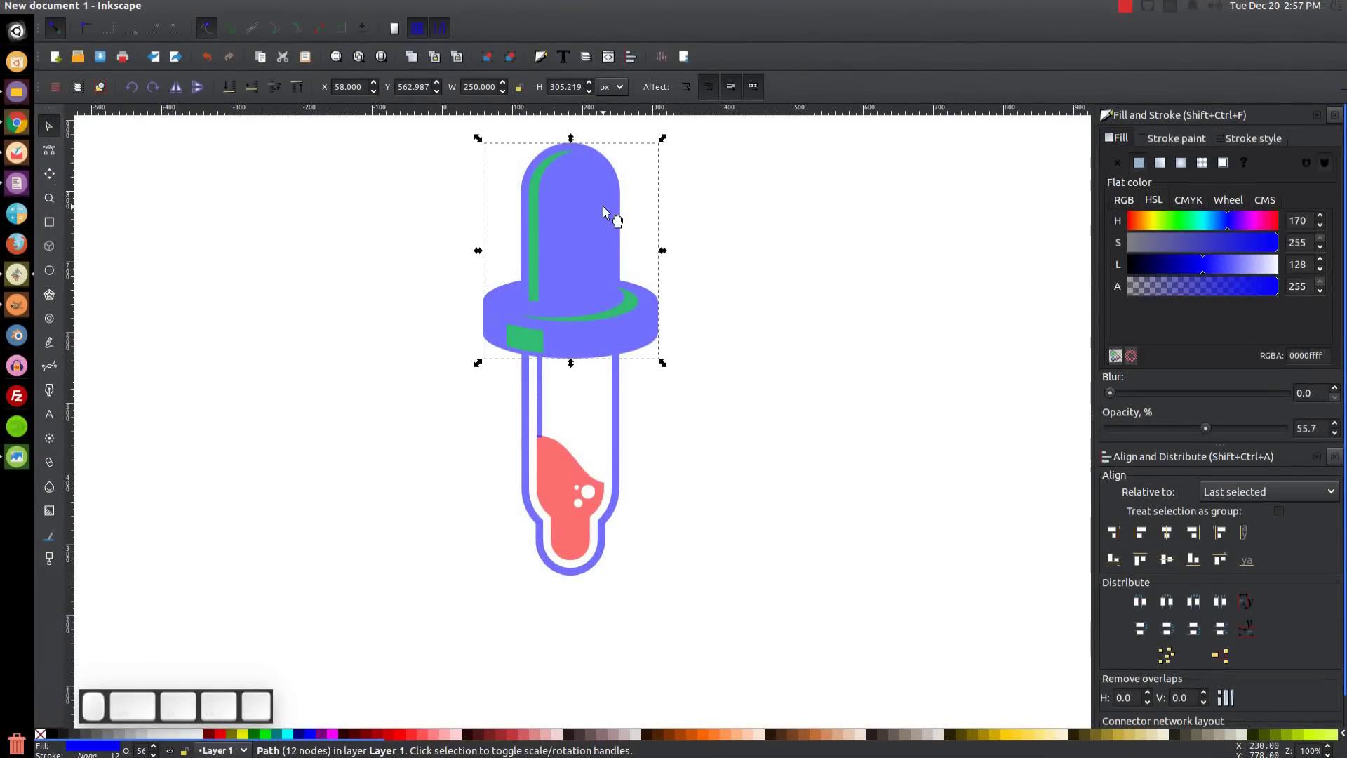
Duplicate the bulb-and-collar shape and move the copy straight down 34 px
right_click(604, 206)
click(663, 322)
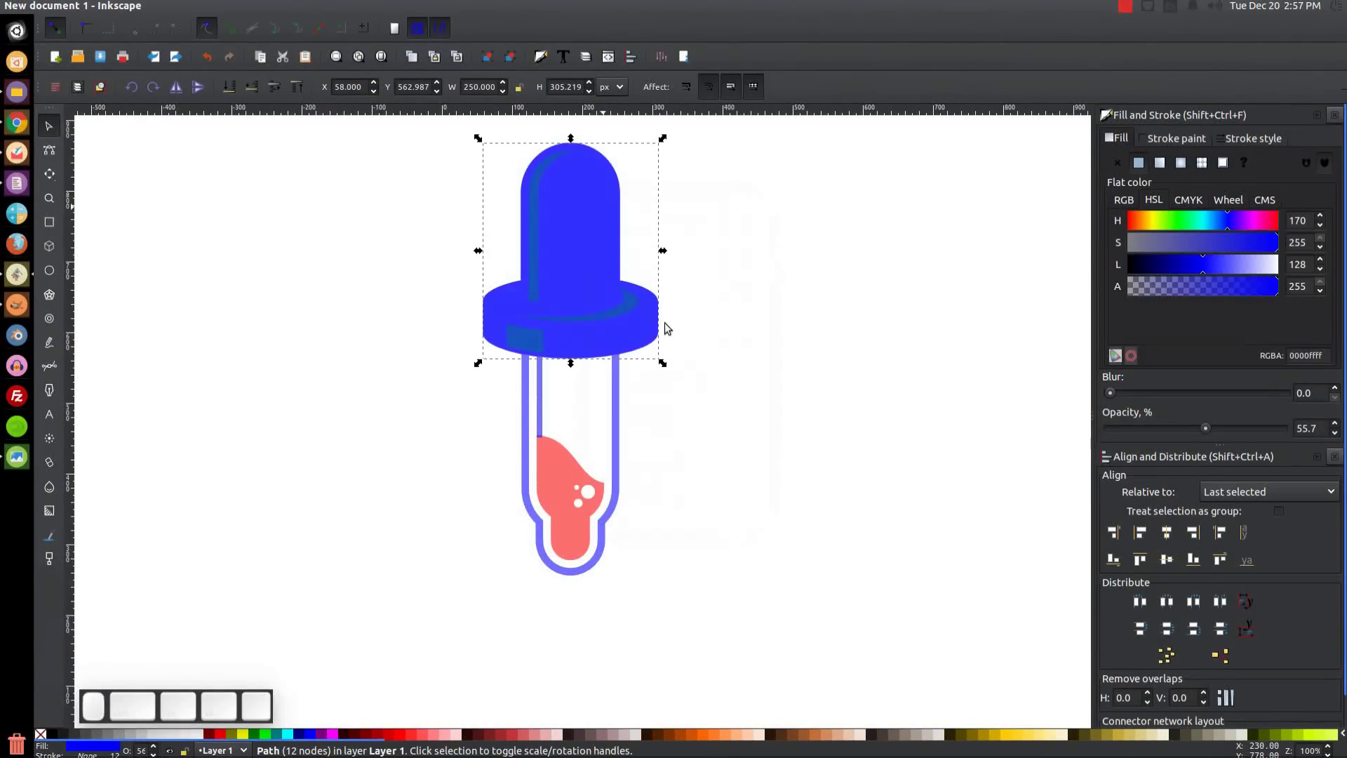
drag(595, 219, 599, 237)
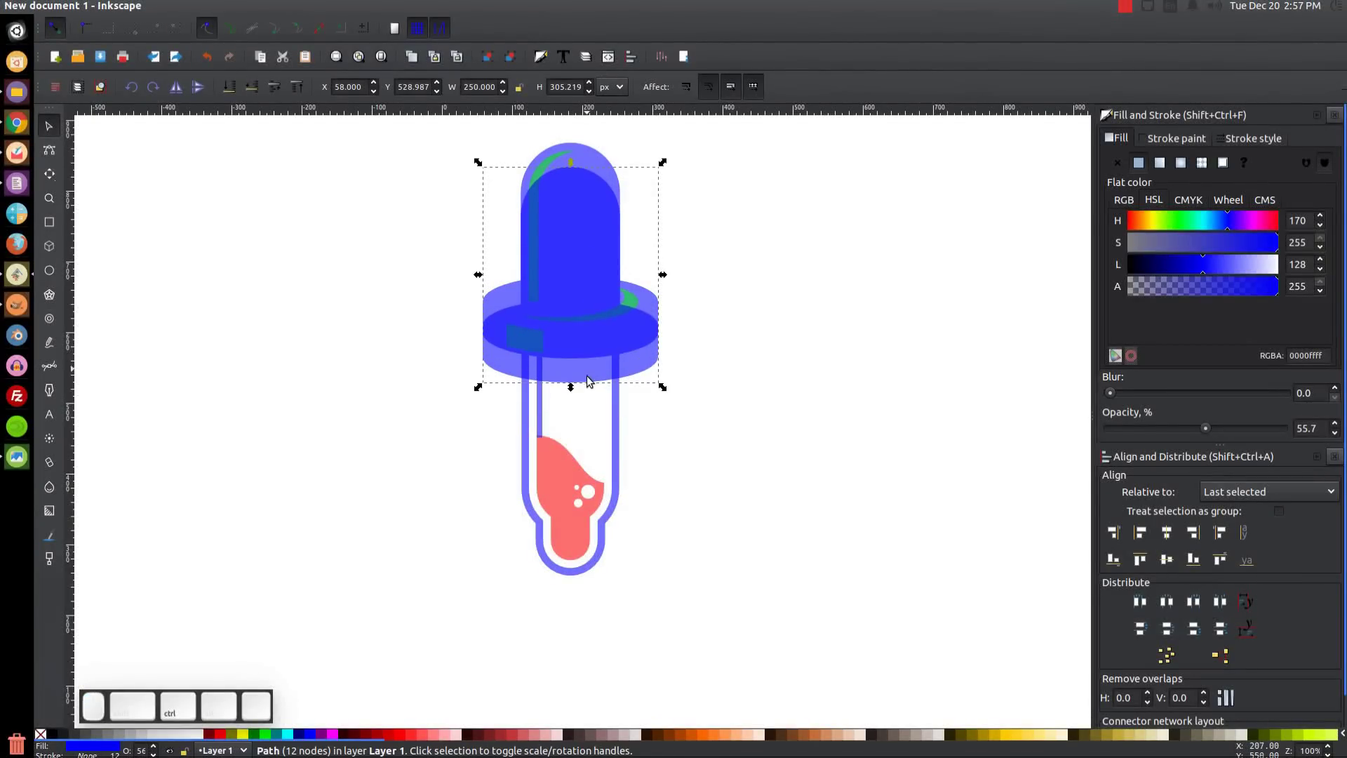
Duplicate the lowered bulb-and-collar copy, fill the new copy green and move it straight up 9 px
key(ctrl)
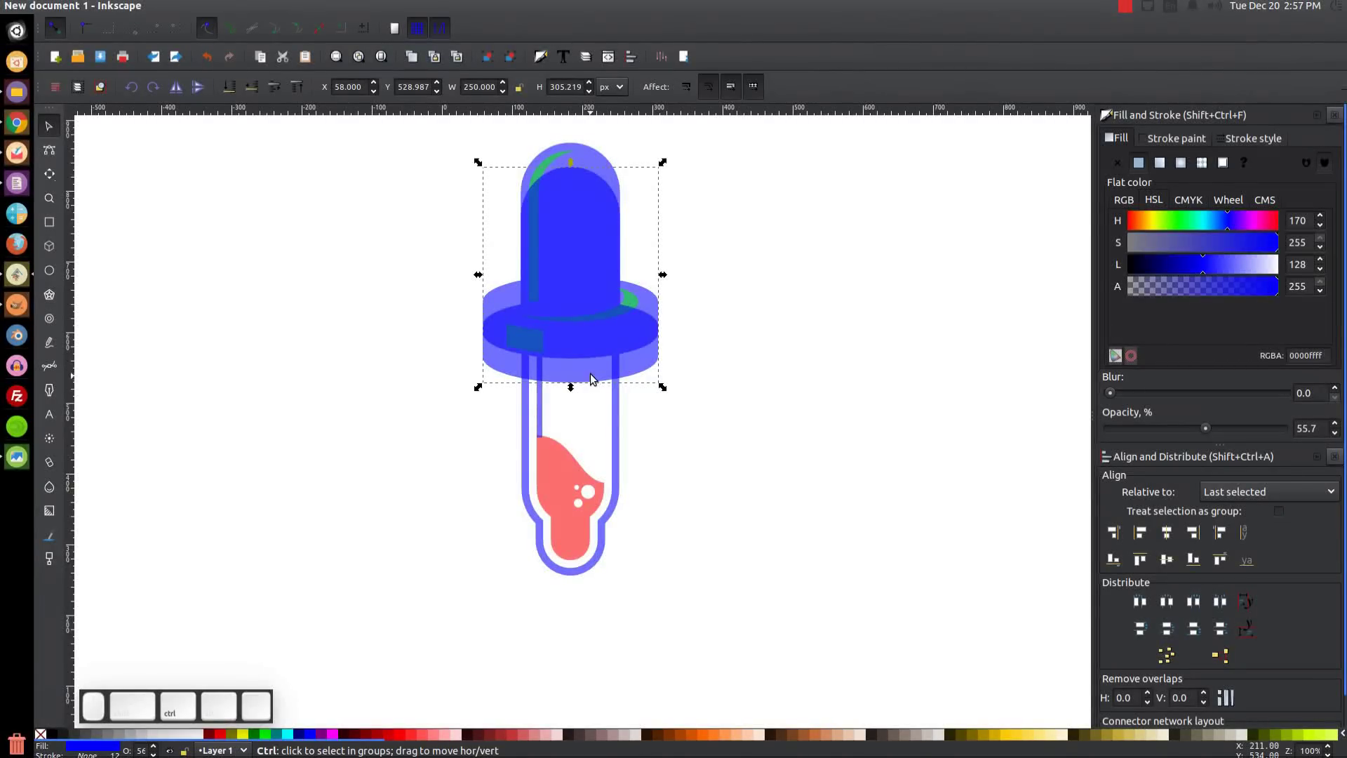
click(266, 734)
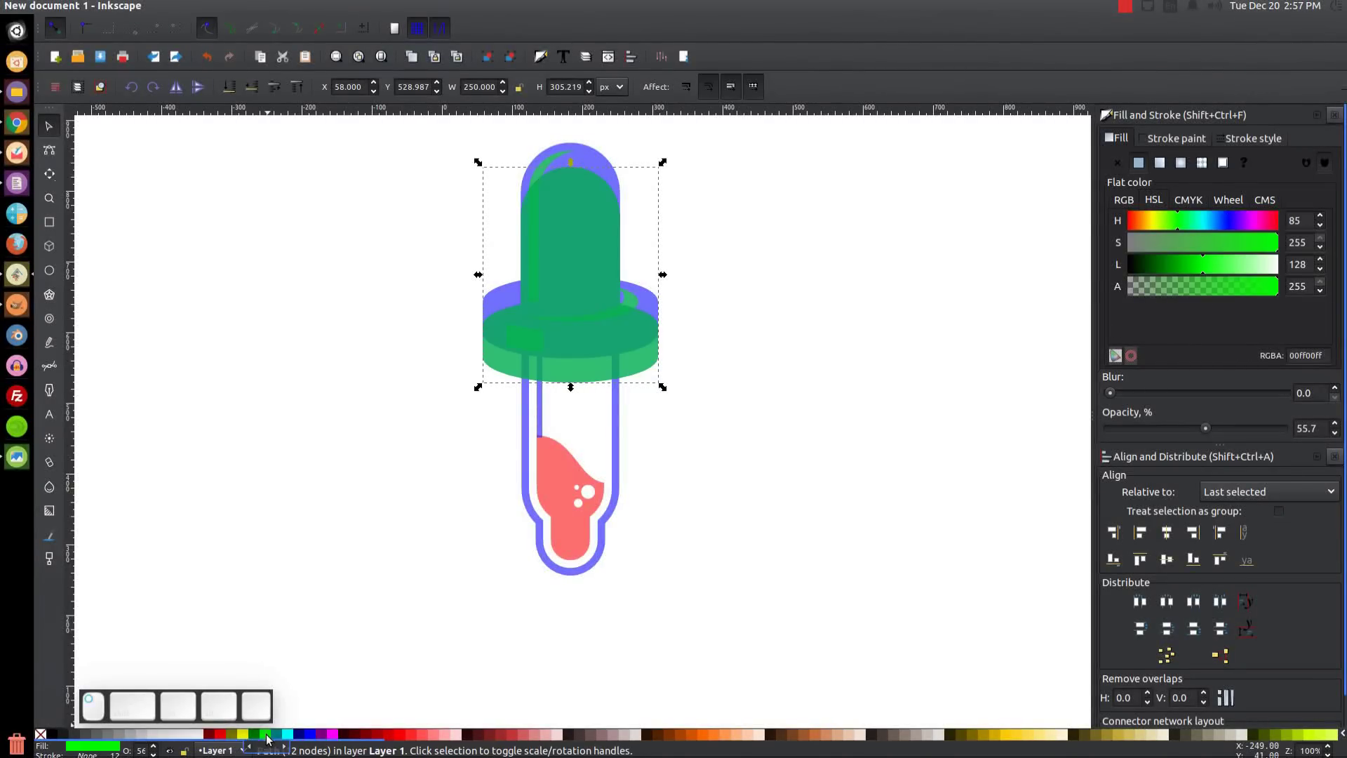
key(ctrl)
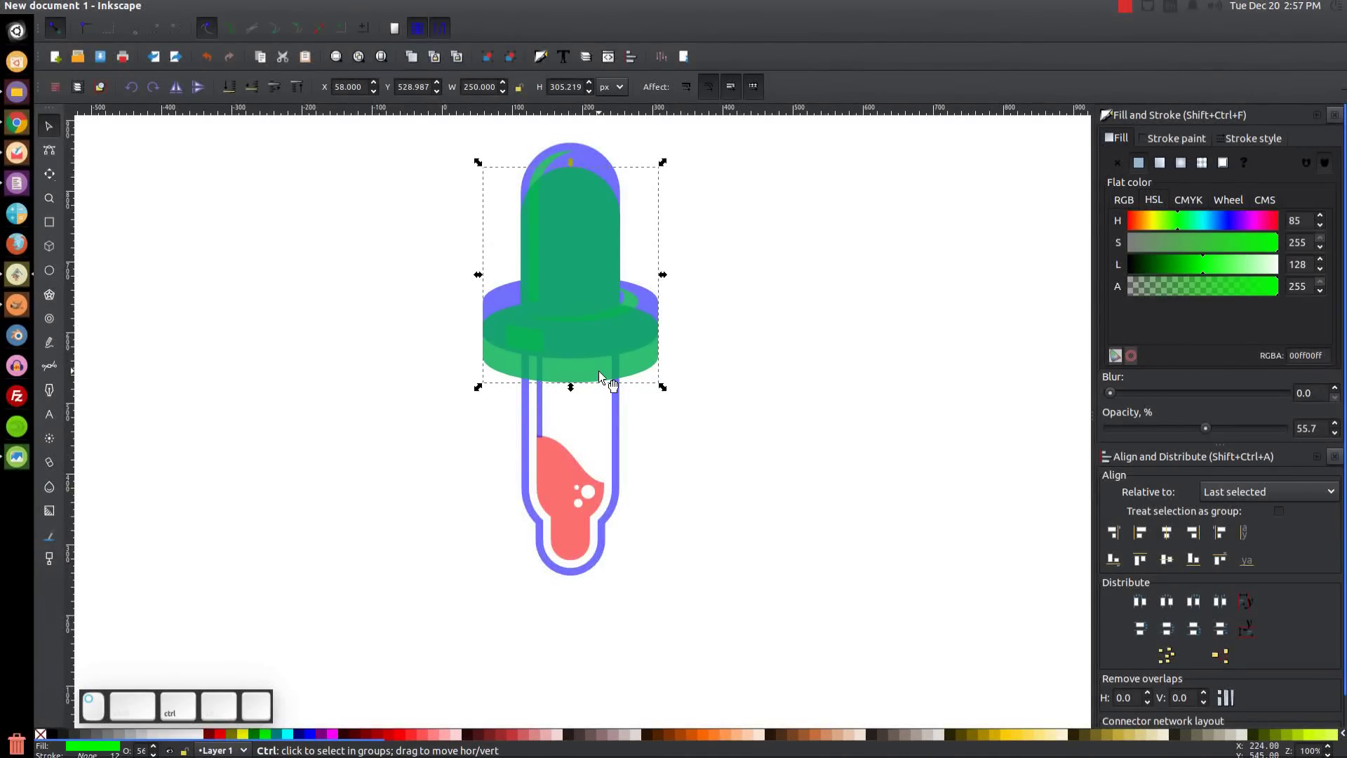
drag(599, 370, 603, 360)
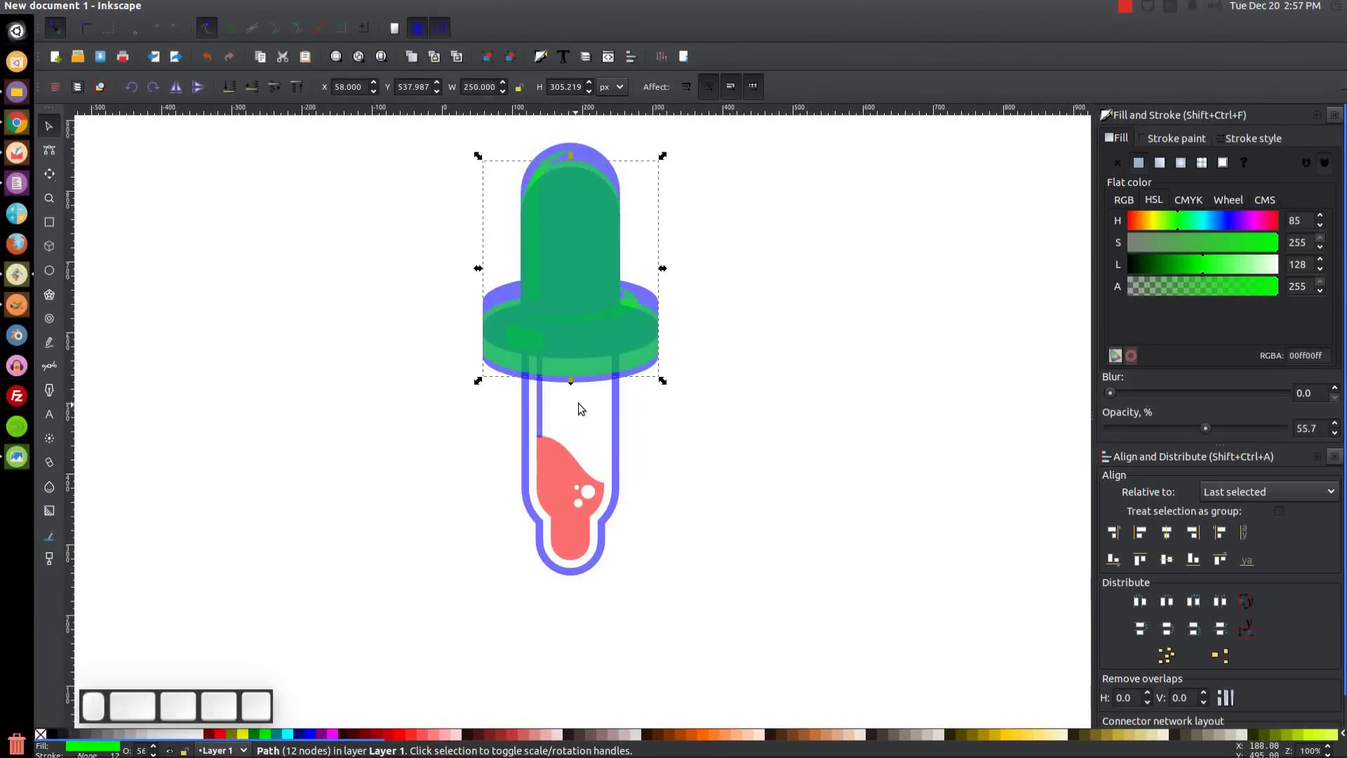
Subtract the green copy from the blue copy beneath it and move the result straight down 39 px
key(shift)
shift+click(591, 393)
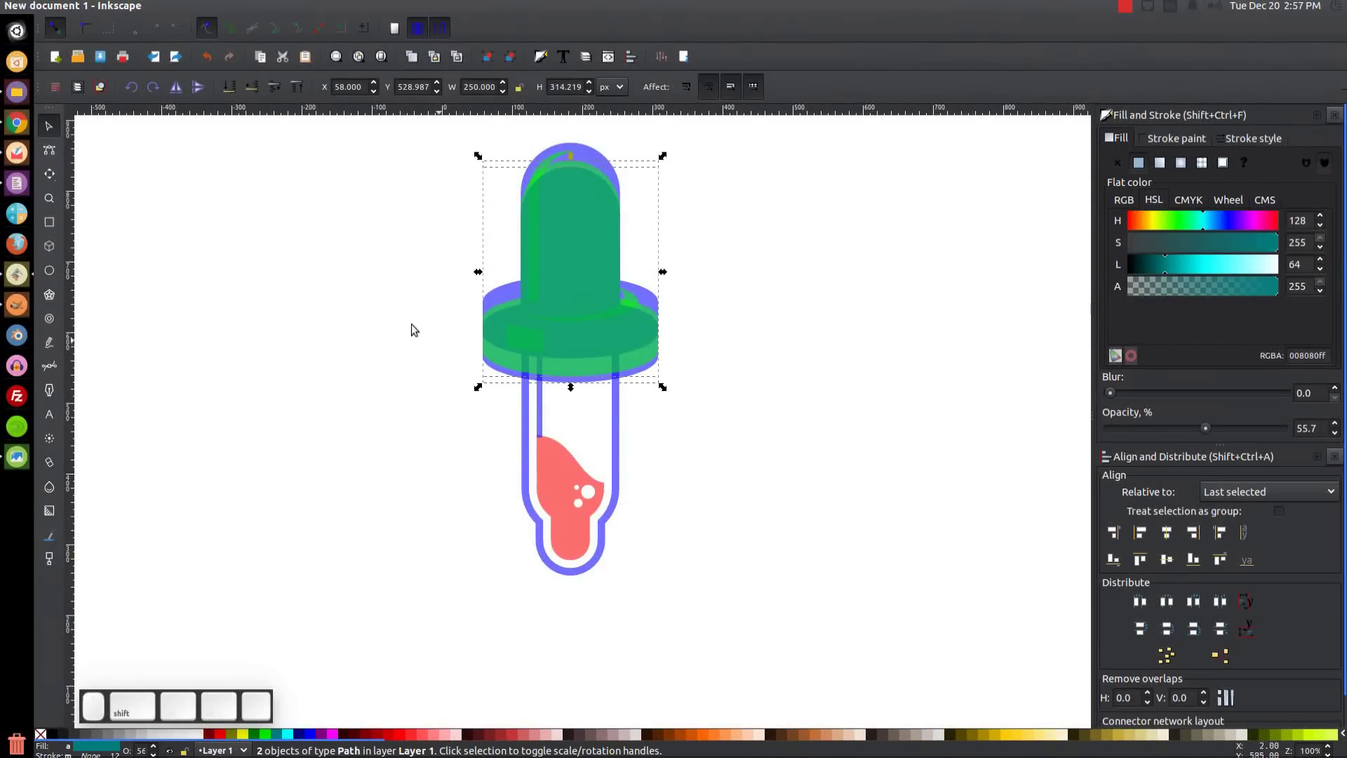
click(236, 7)
click(256, 100)
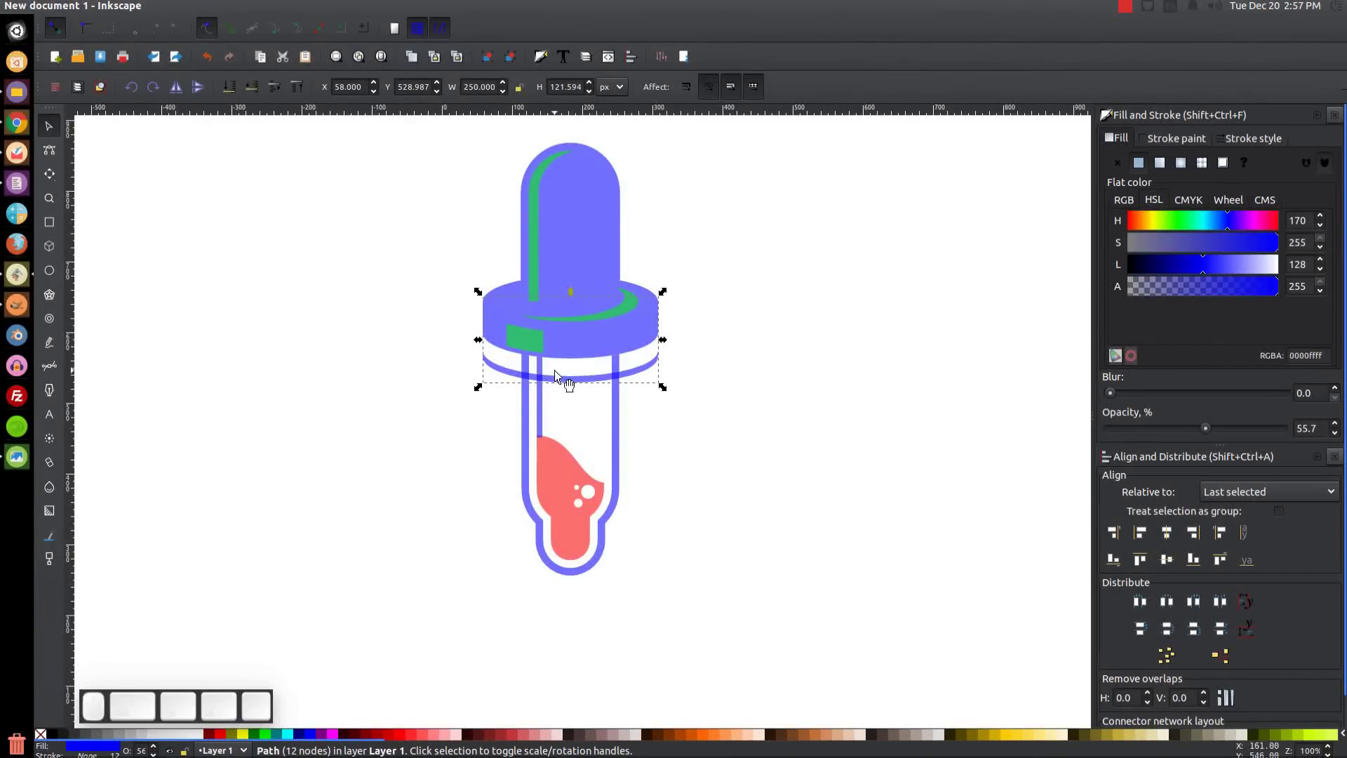
drag(631, 386, 642, 411)
key(ctrl+z)
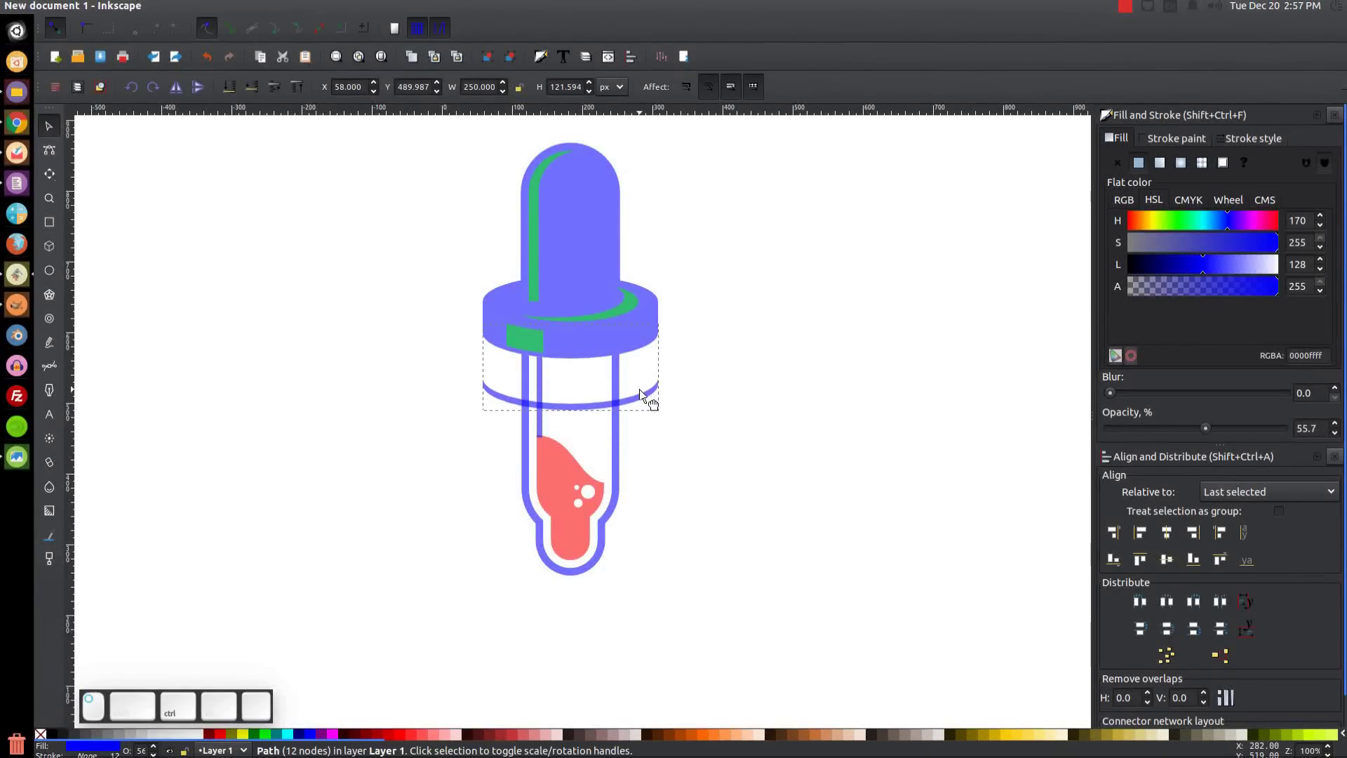
Break the subtraction result apart and delete the two small leftover pieces, keeping only the curved strip
click(226, 6)
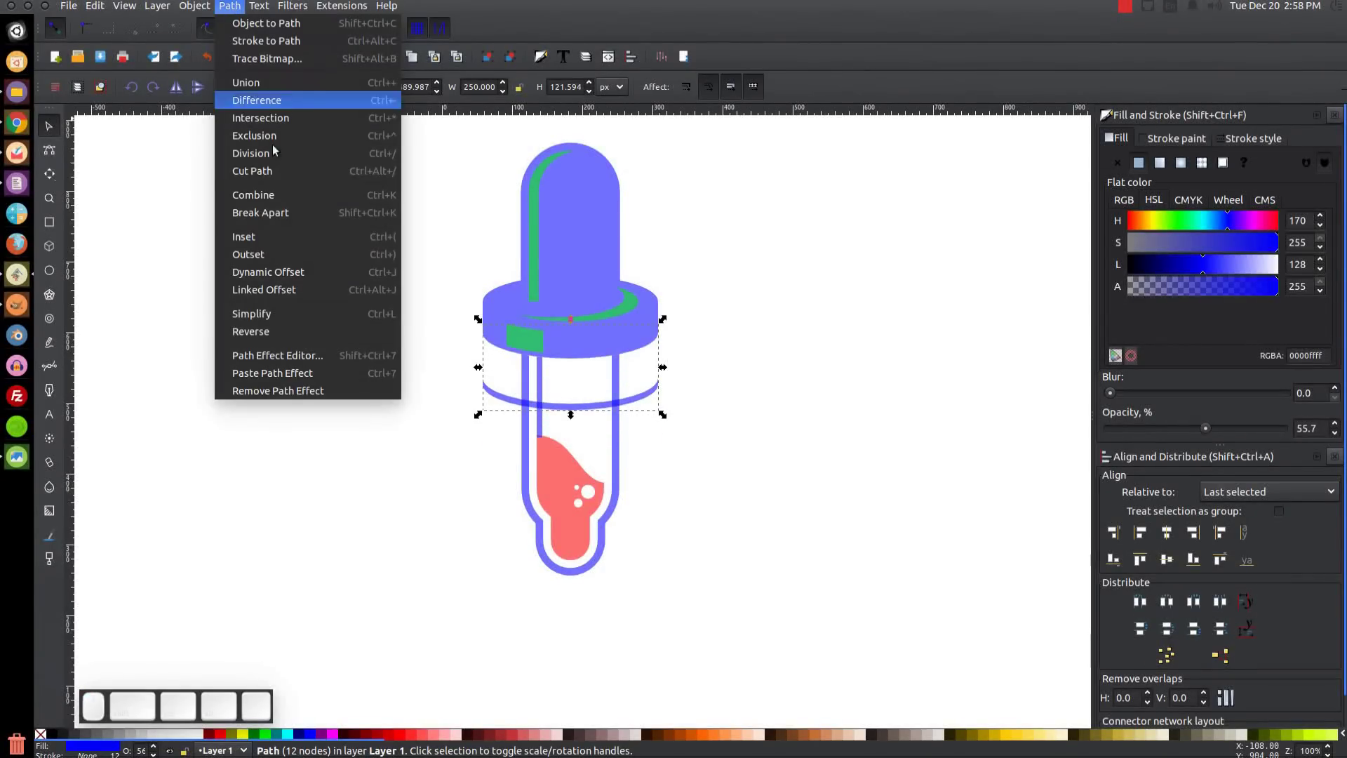
click(271, 211)
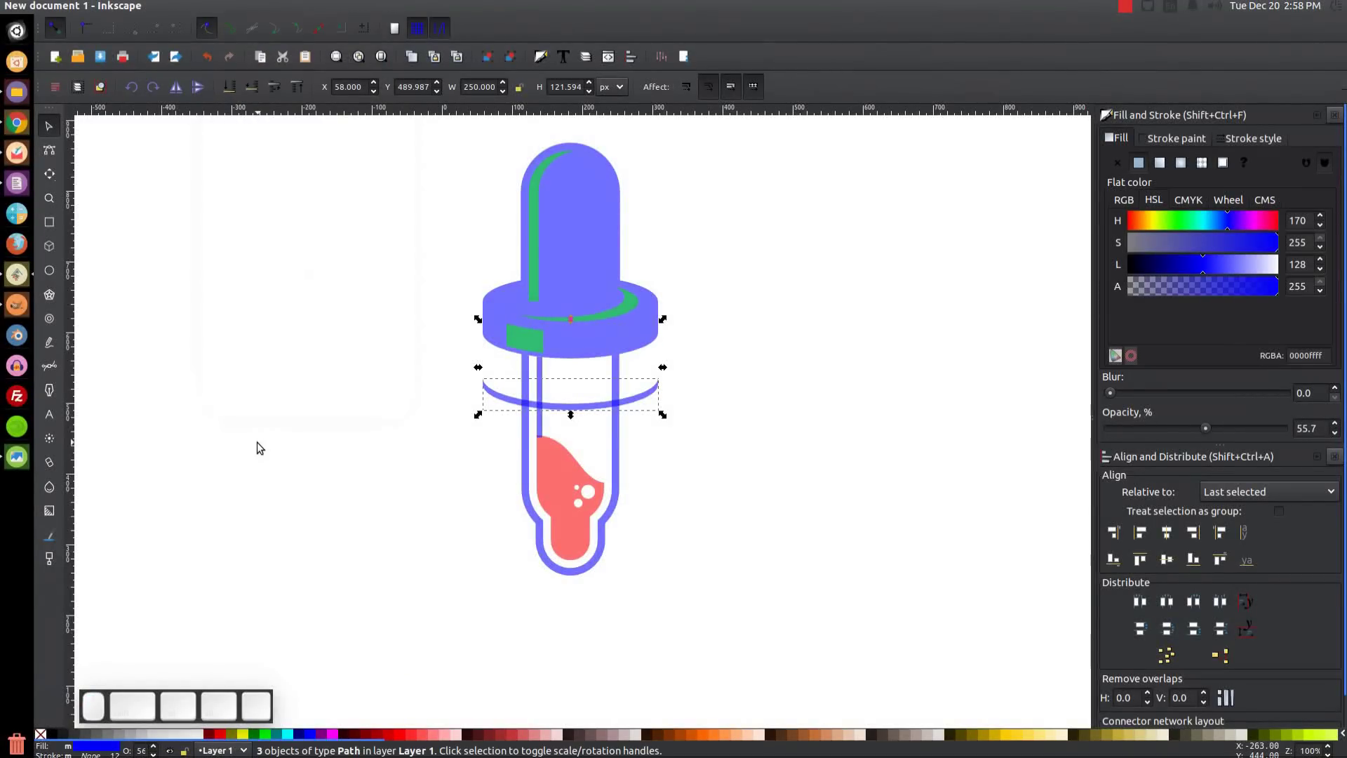
shift+click(600, 405)
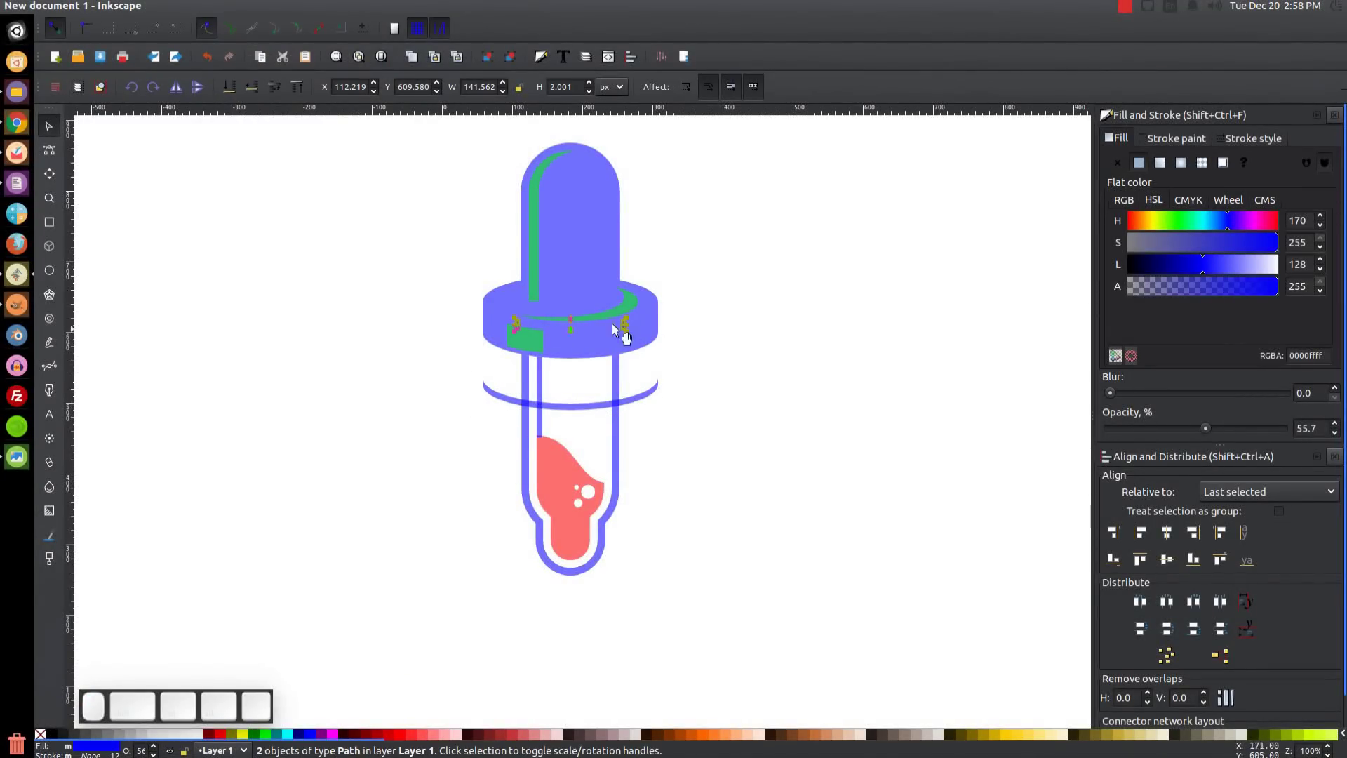
key(Delete)
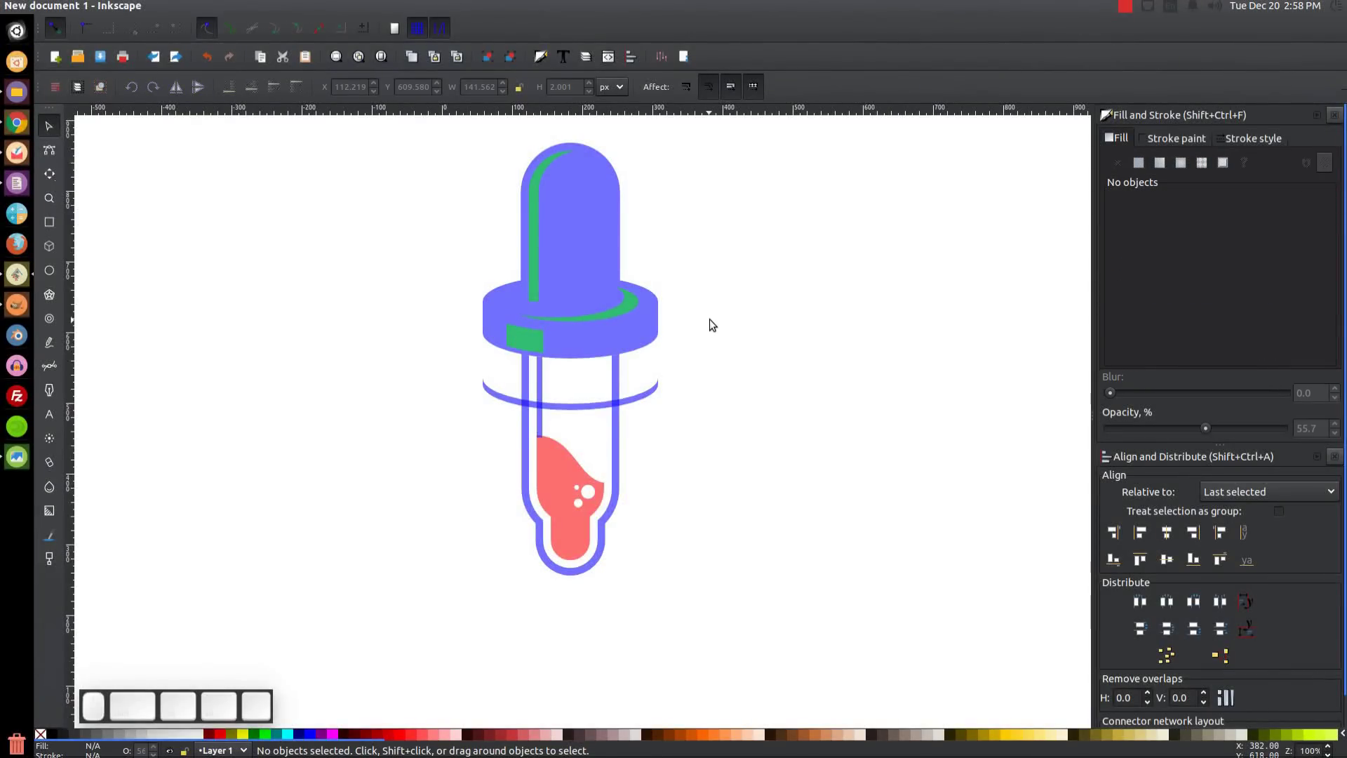
Move the curved strip up 47 px to just below the collar and stack three duplicates of it underneath
mouse_move(569, 442)
mouse_down()
mouse_move(565, 503)
mouse_move(607, 429)
mouse_up()
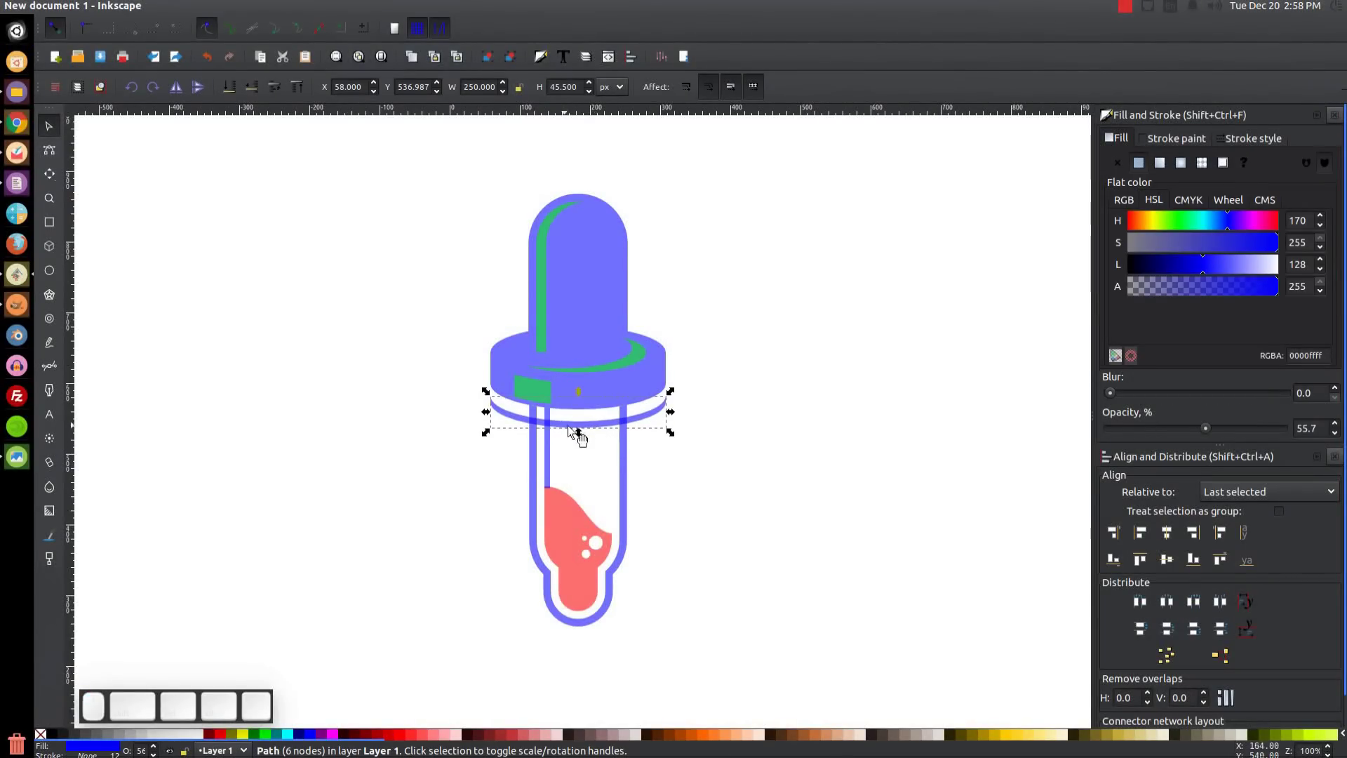
key(ctrl+d)
drag(604, 429, 605, 449)
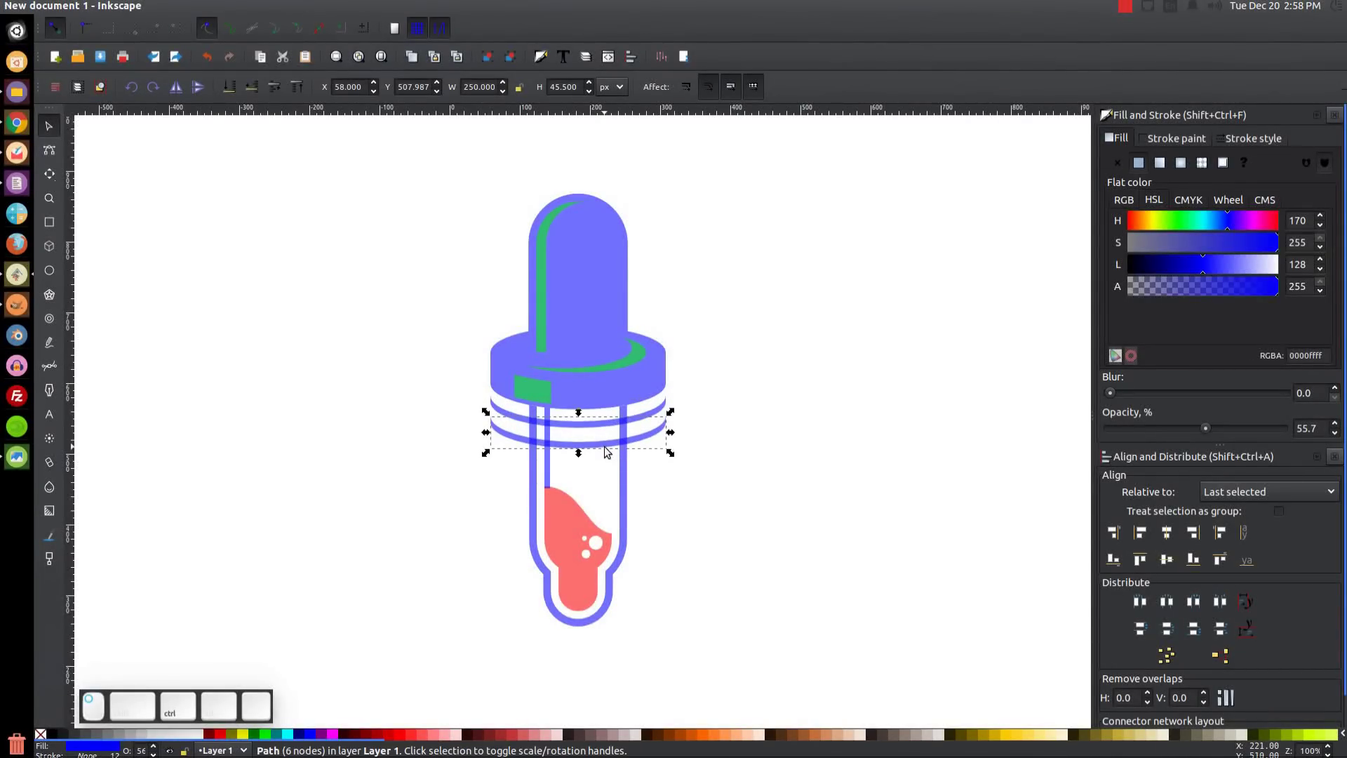
key(ctrl+d)
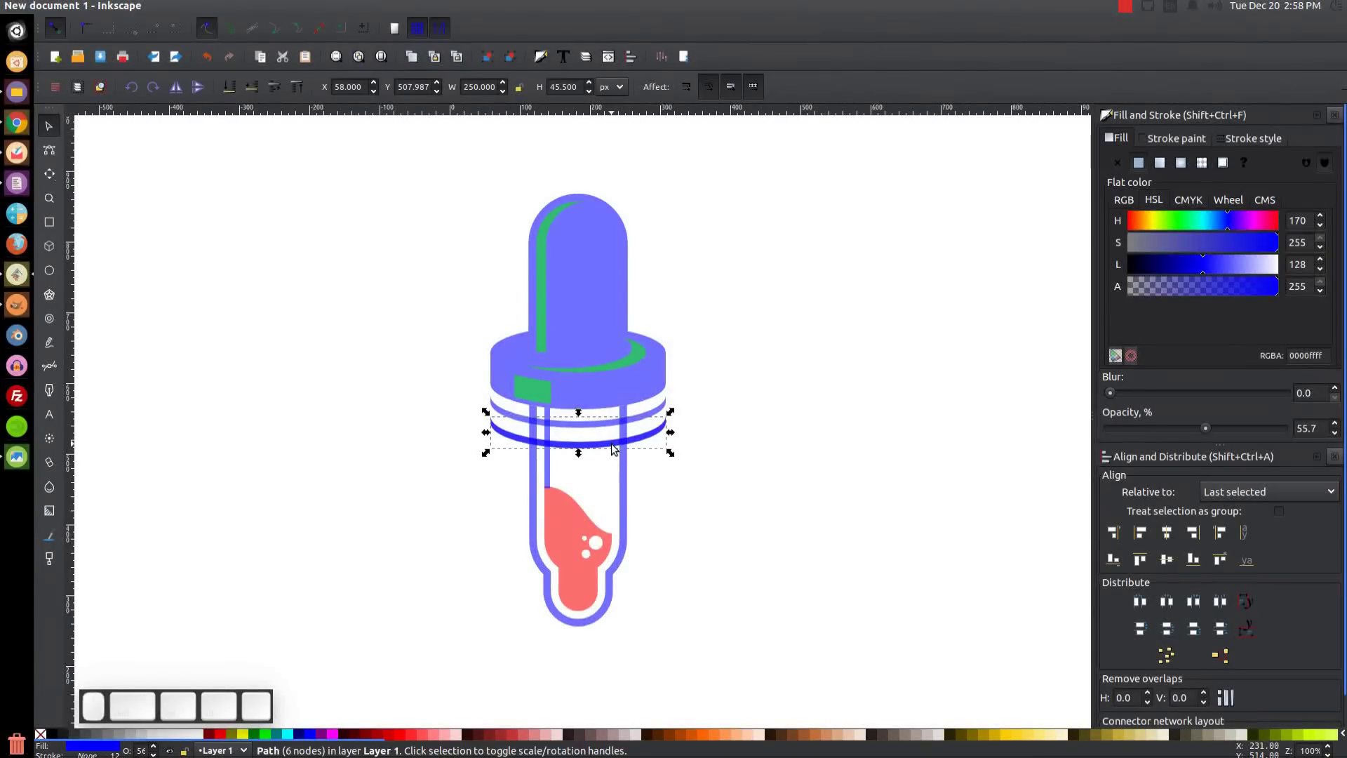
drag(612, 447, 616, 466)
key(ctrl+d)
drag(617, 460, 621, 481)
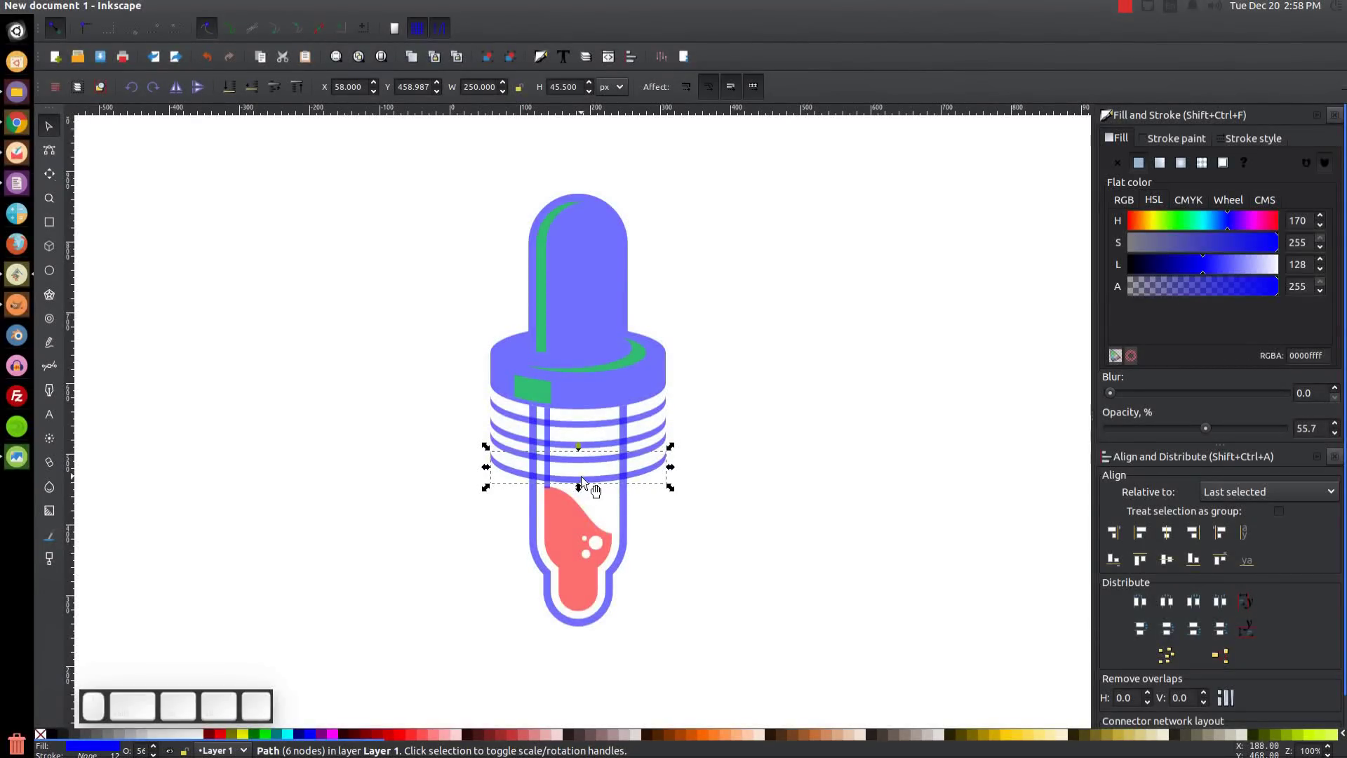
Distribute the four curved strips with equal vertical gaps
shift+click(604, 443)
shift+click(609, 424)
shift+click(609, 420)
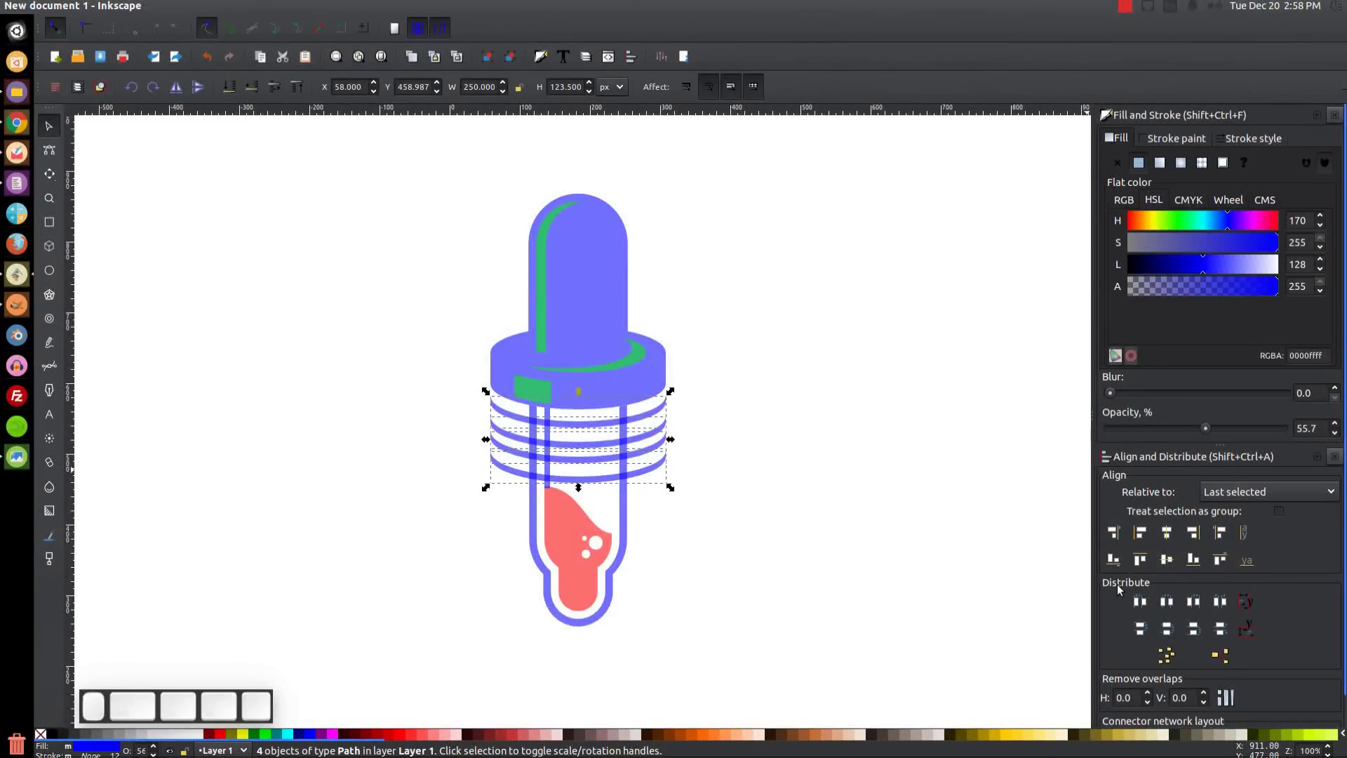
click(1212, 630)
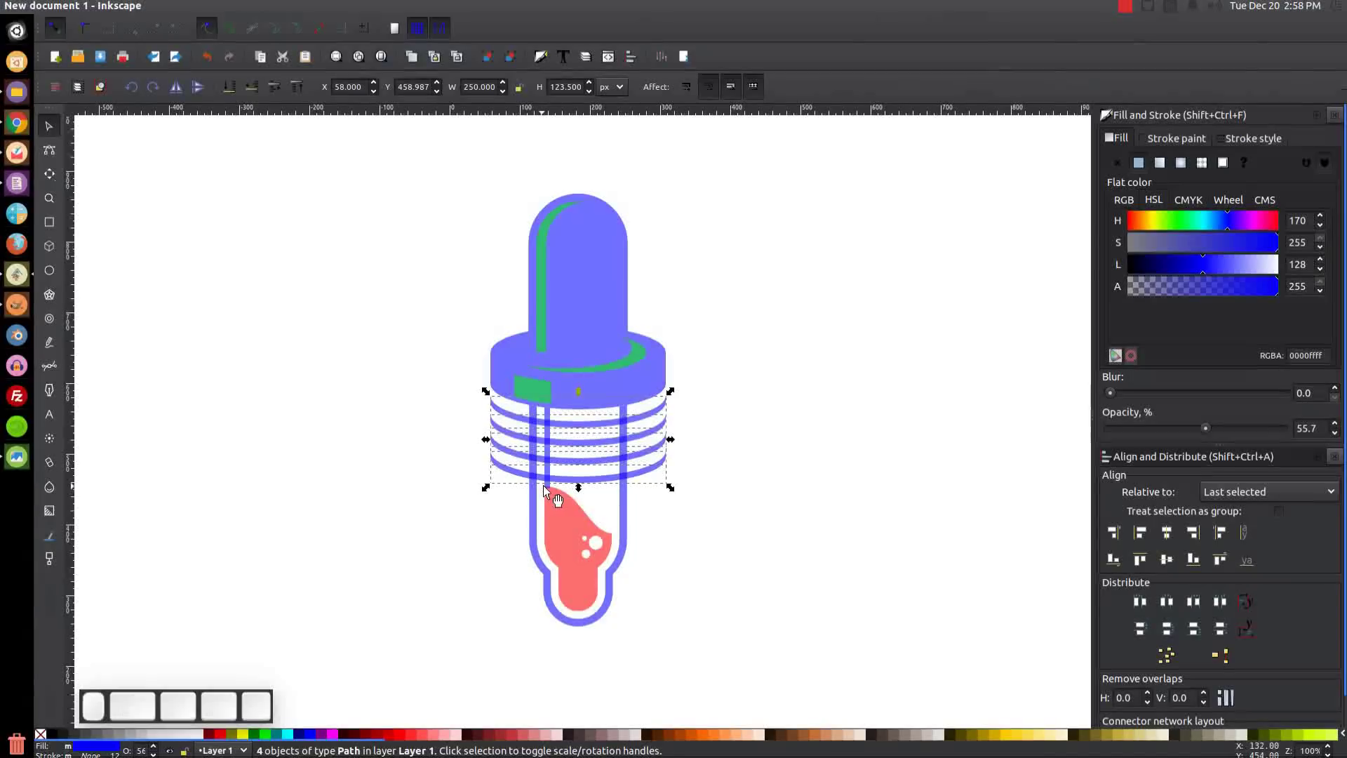
Move the four curved strips together straight up about 4 px towards the collar
scroll(543, 486, up, 3)
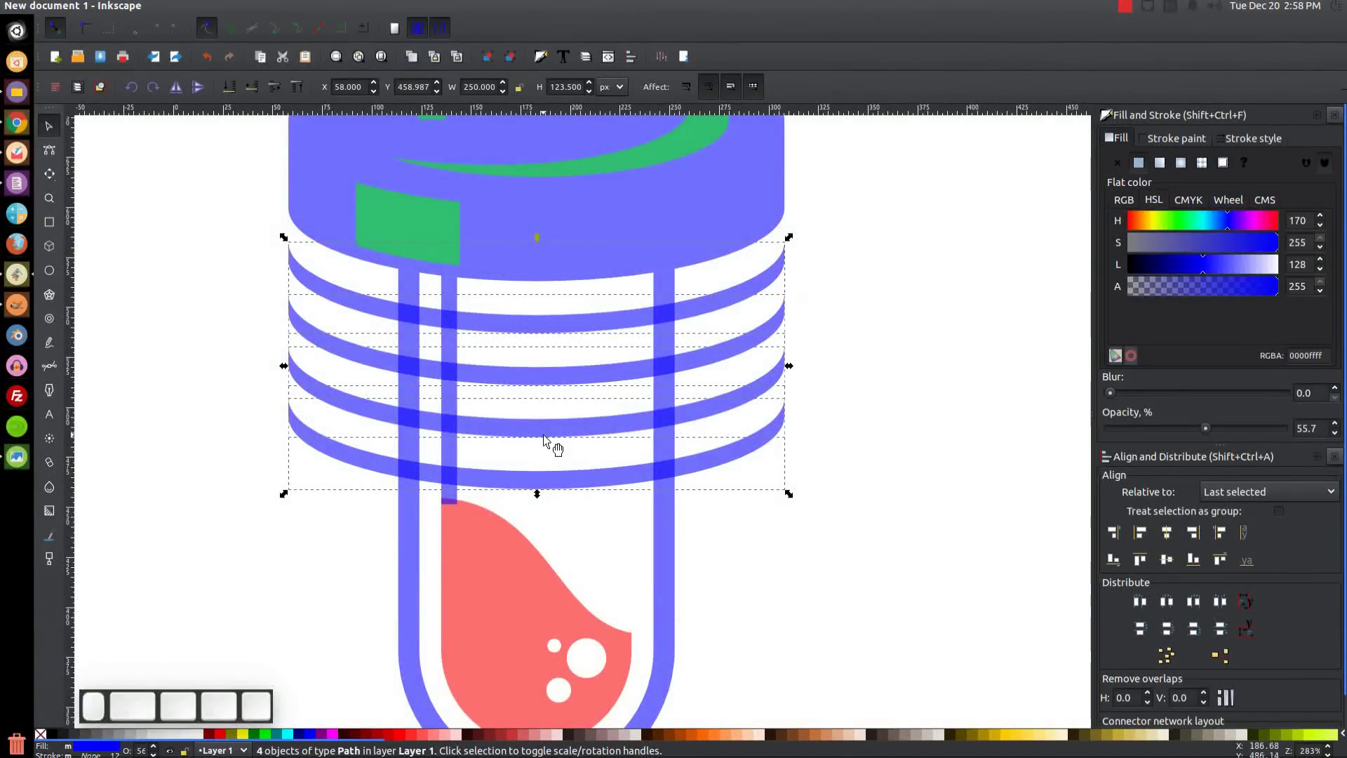
drag(544, 424, 545, 415)
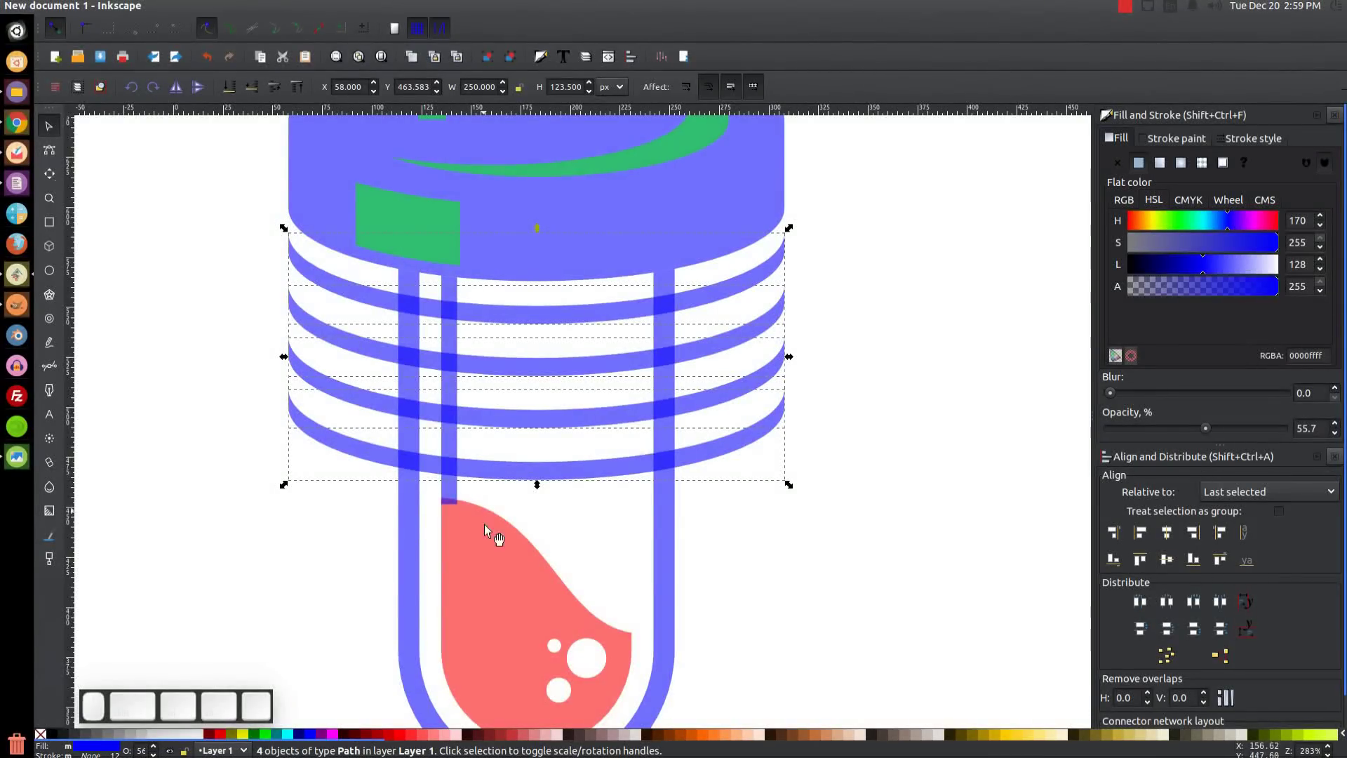
key(ctrl)
drag(558, 364, 559, 365)
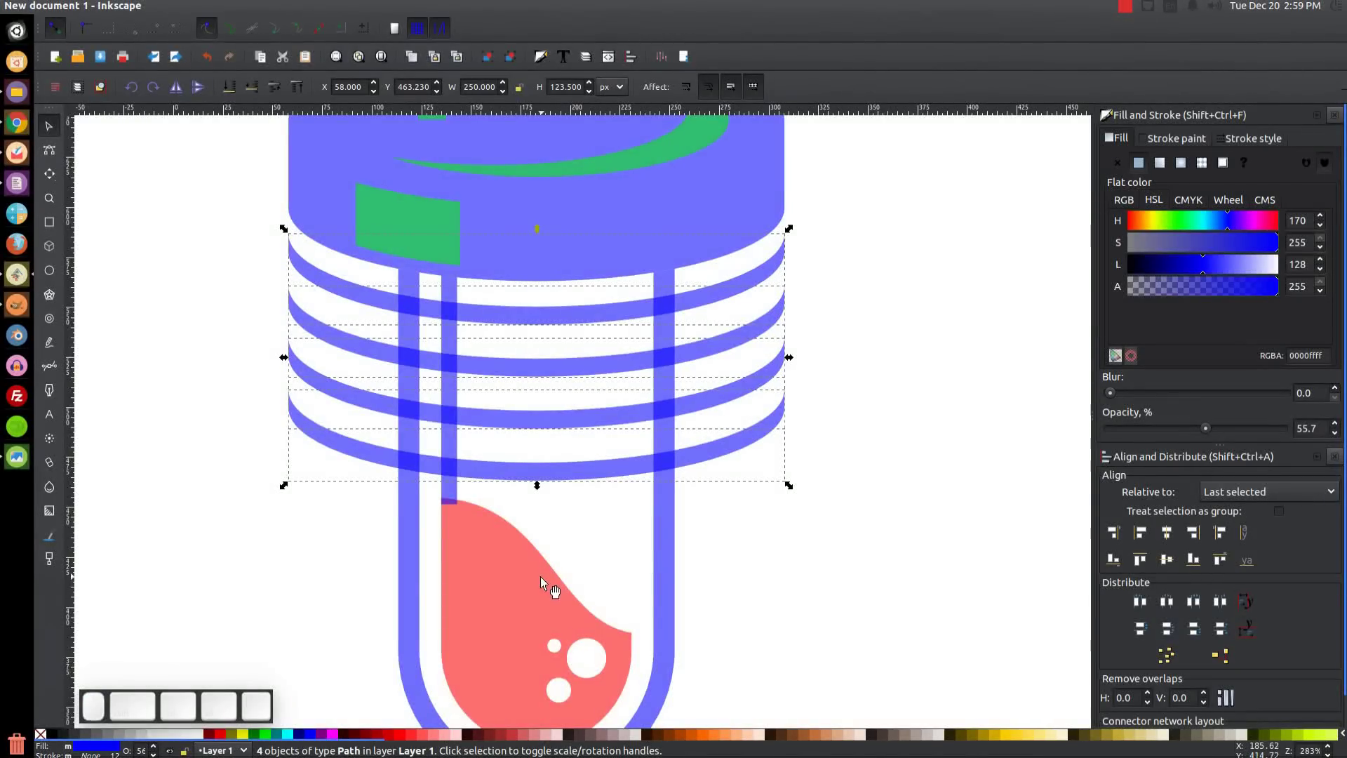
click(903, 381)
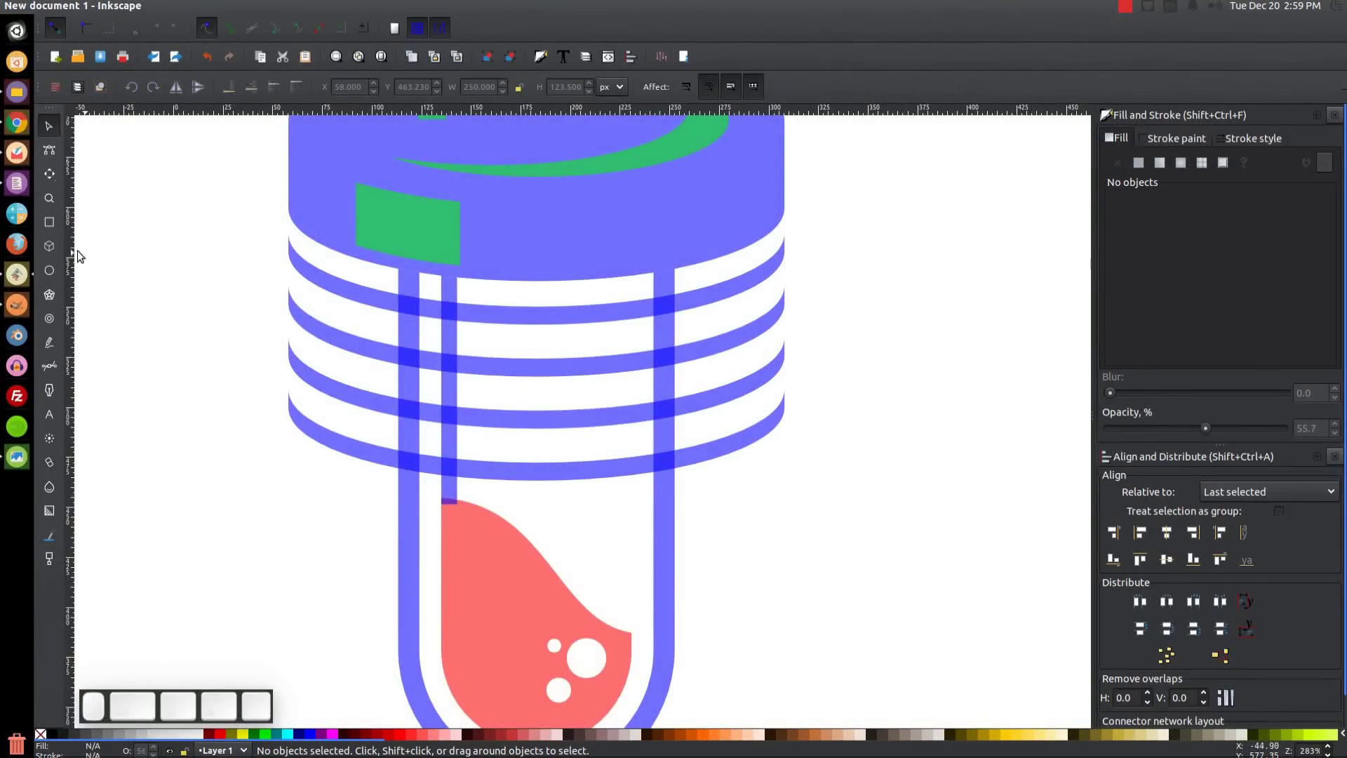
Draw a green rectangle about 18 × 127 px over the curved strips from the thin vertical line, and make a red duplicate about 36 px wide
click(49, 222)
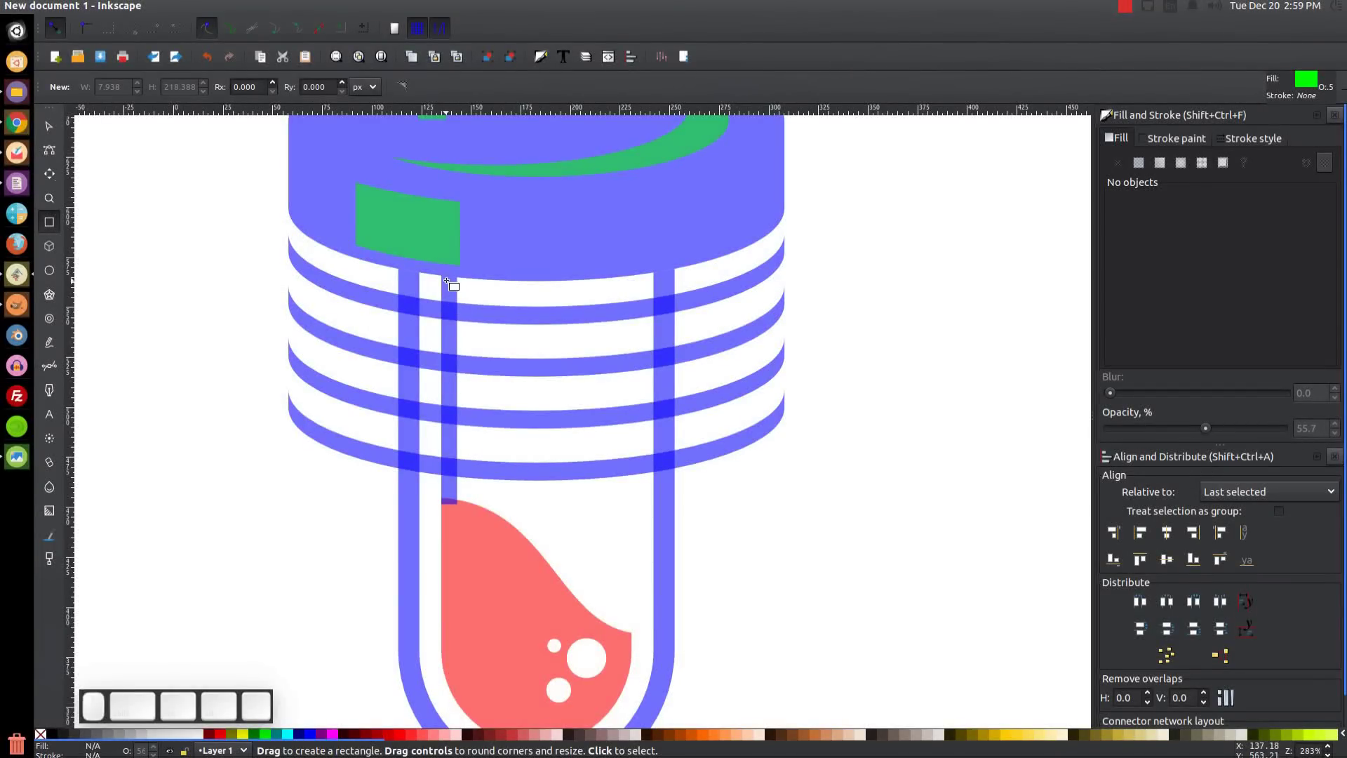
drag(451, 273, 487, 528)
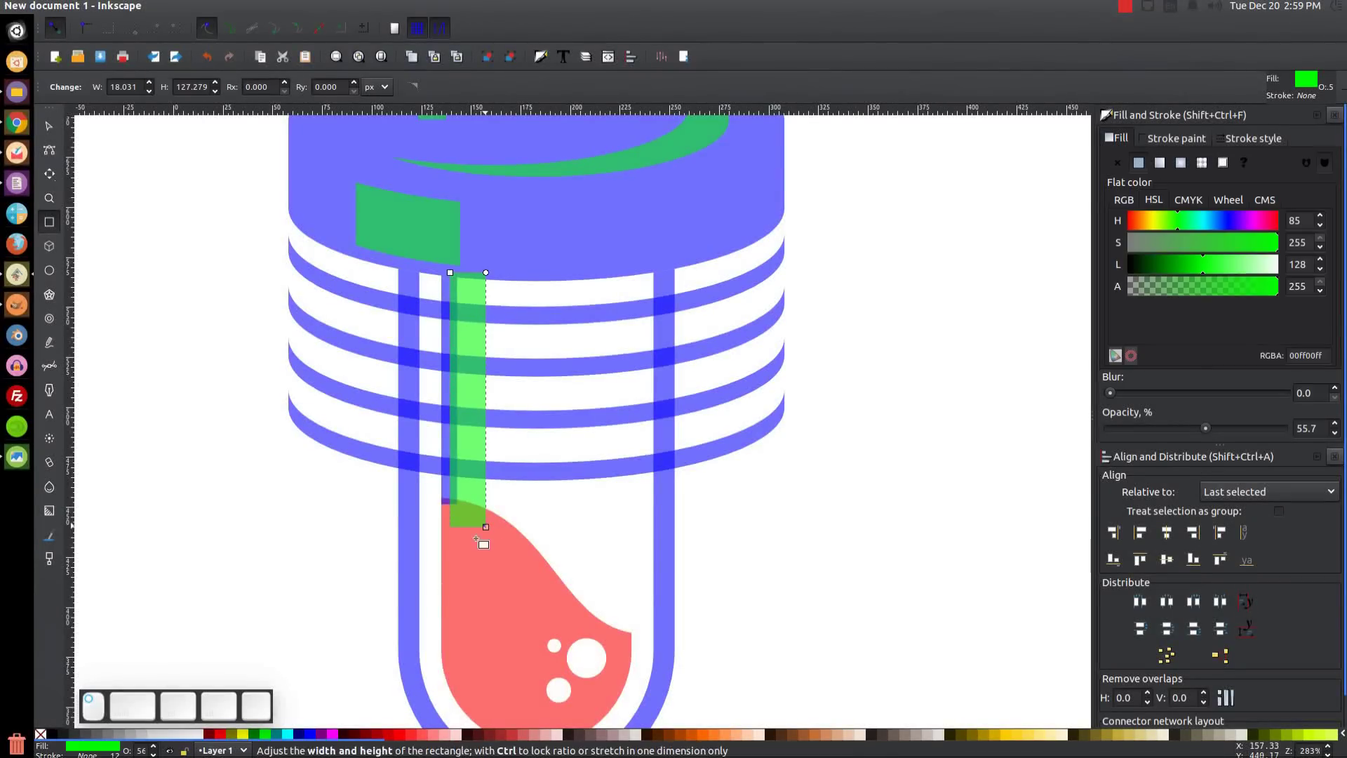
click(49, 125)
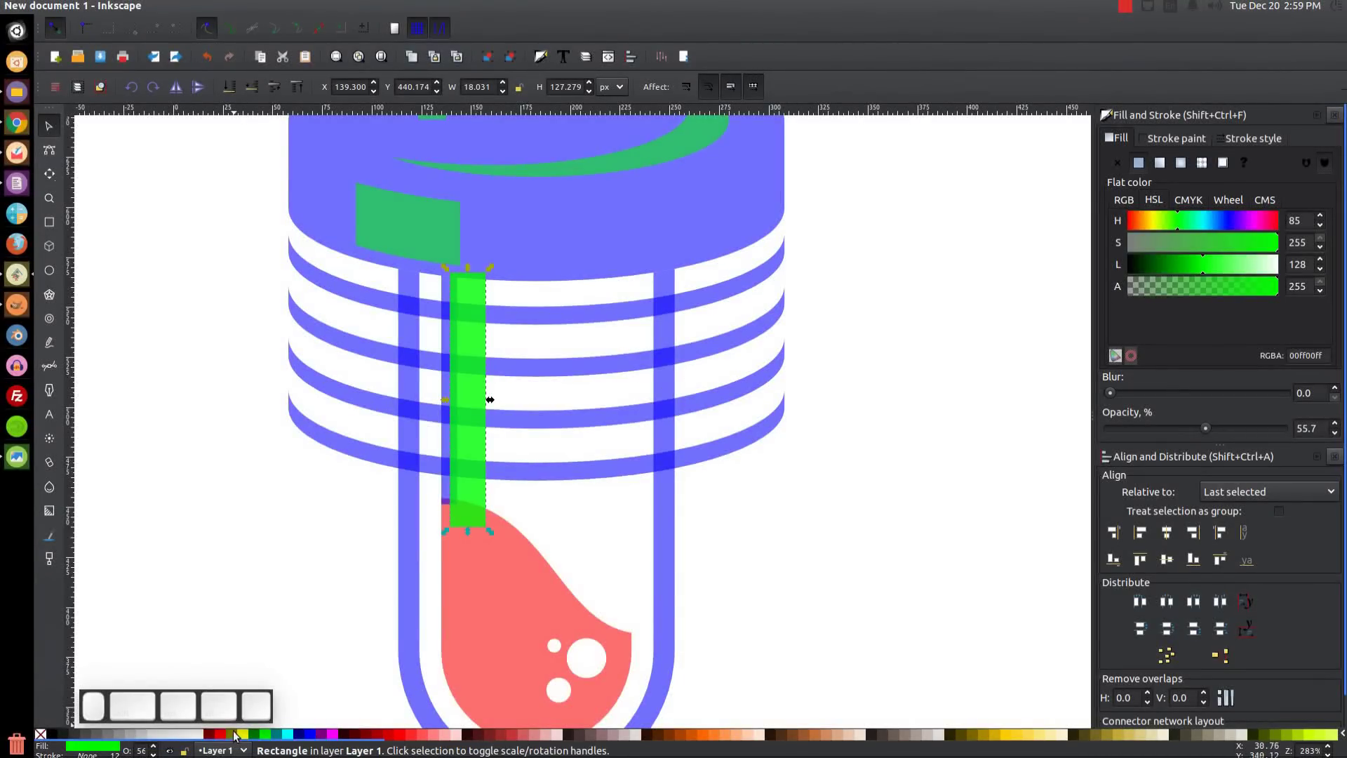
click(211, 734)
drag(493, 398, 526, 399)
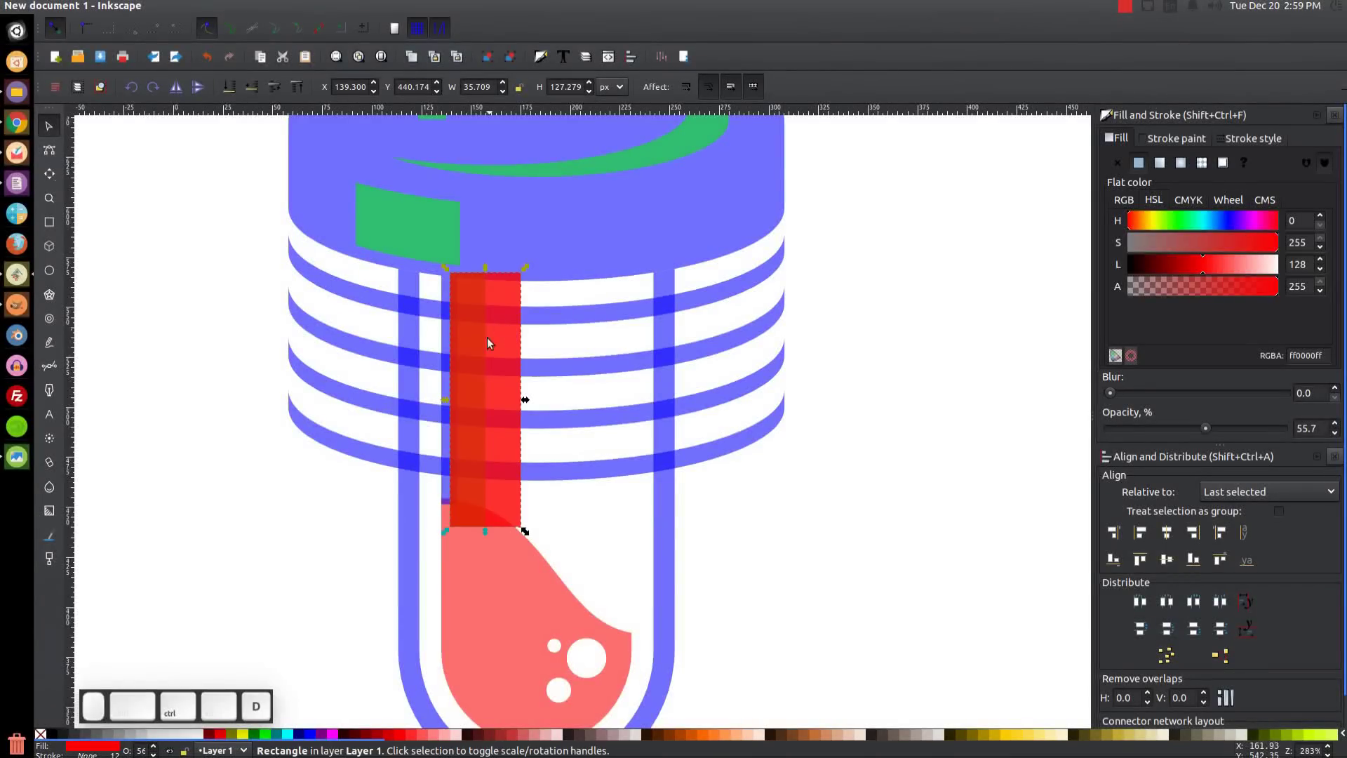
Intersect a duplicate of the wide red rectangle with the topmost curved strip to make a long measurement mark
key(shift)
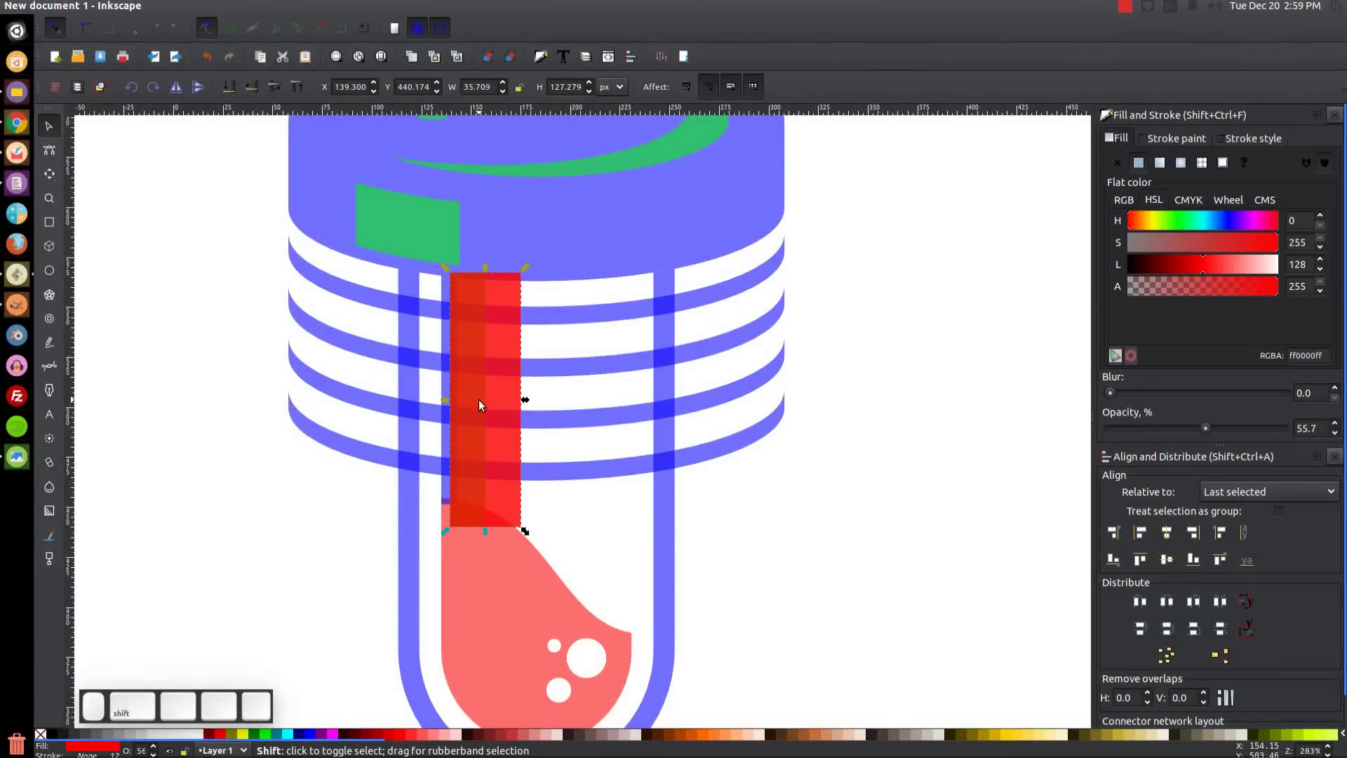
shift+click(605, 309)
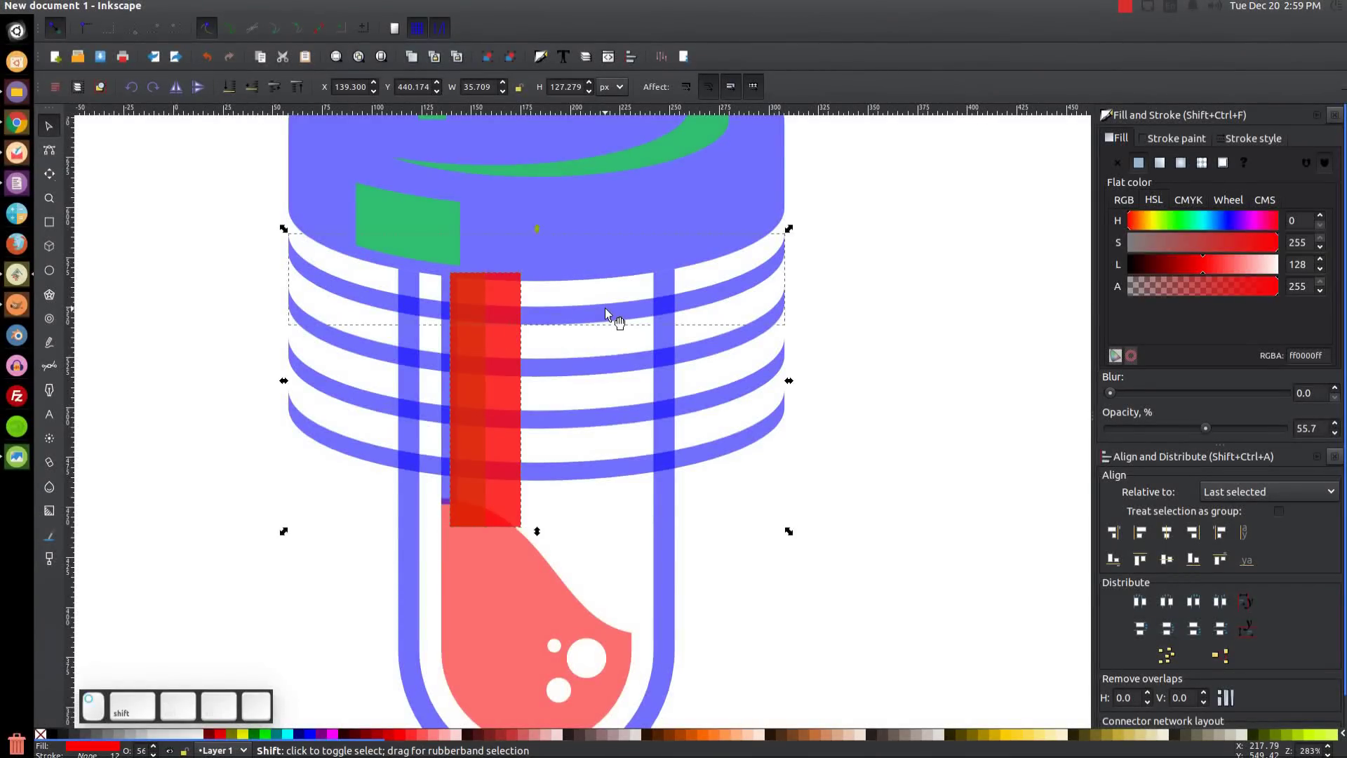
click(236, 6)
click(267, 117)
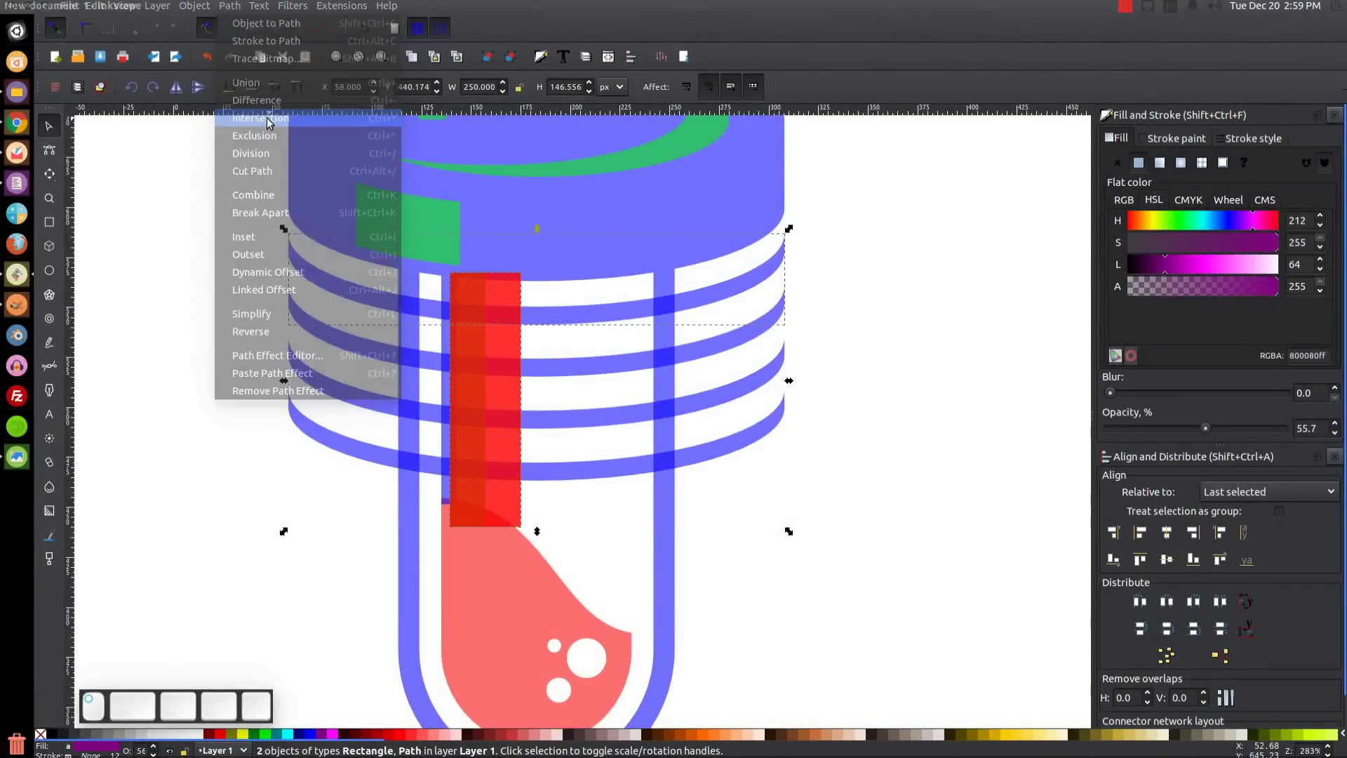
Intersect the remaining red rectangle with the third curved strip to make another long measurement mark
click(499, 354)
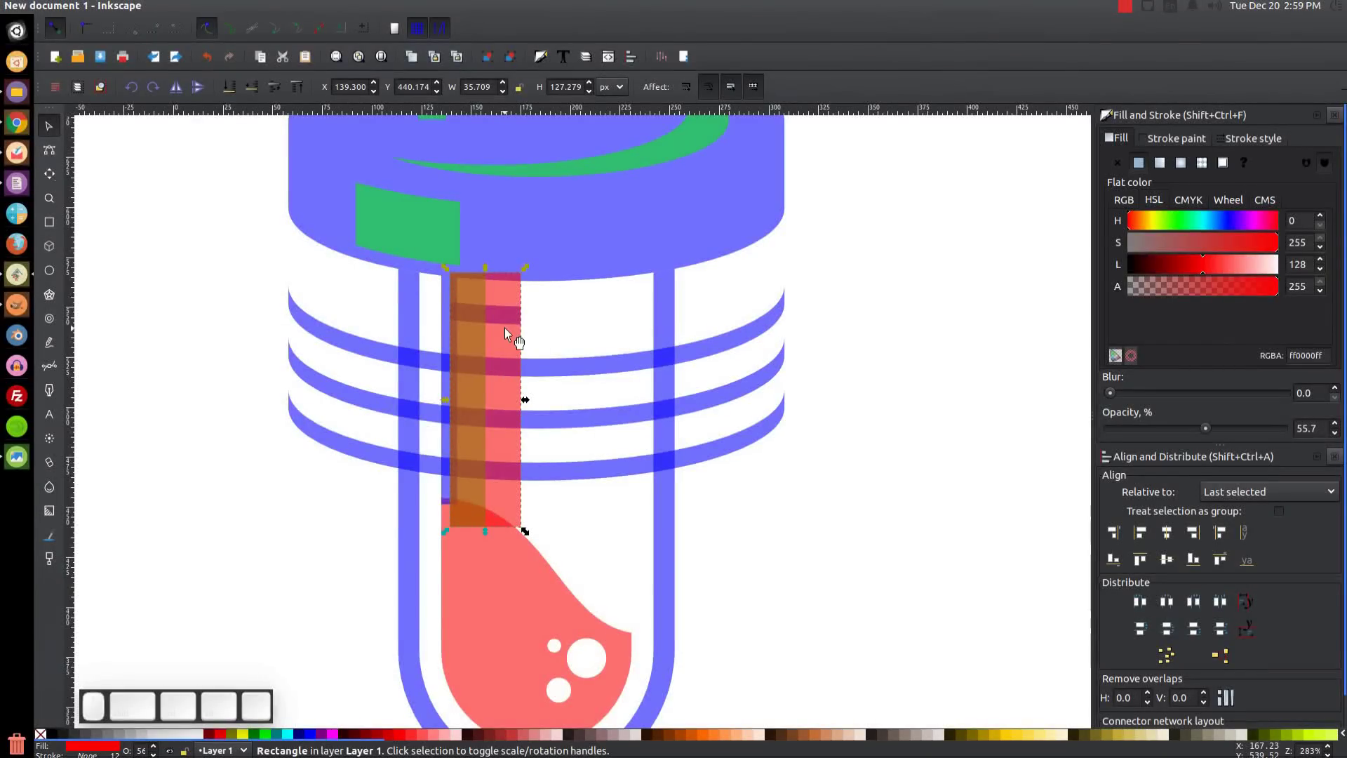
key(shift)
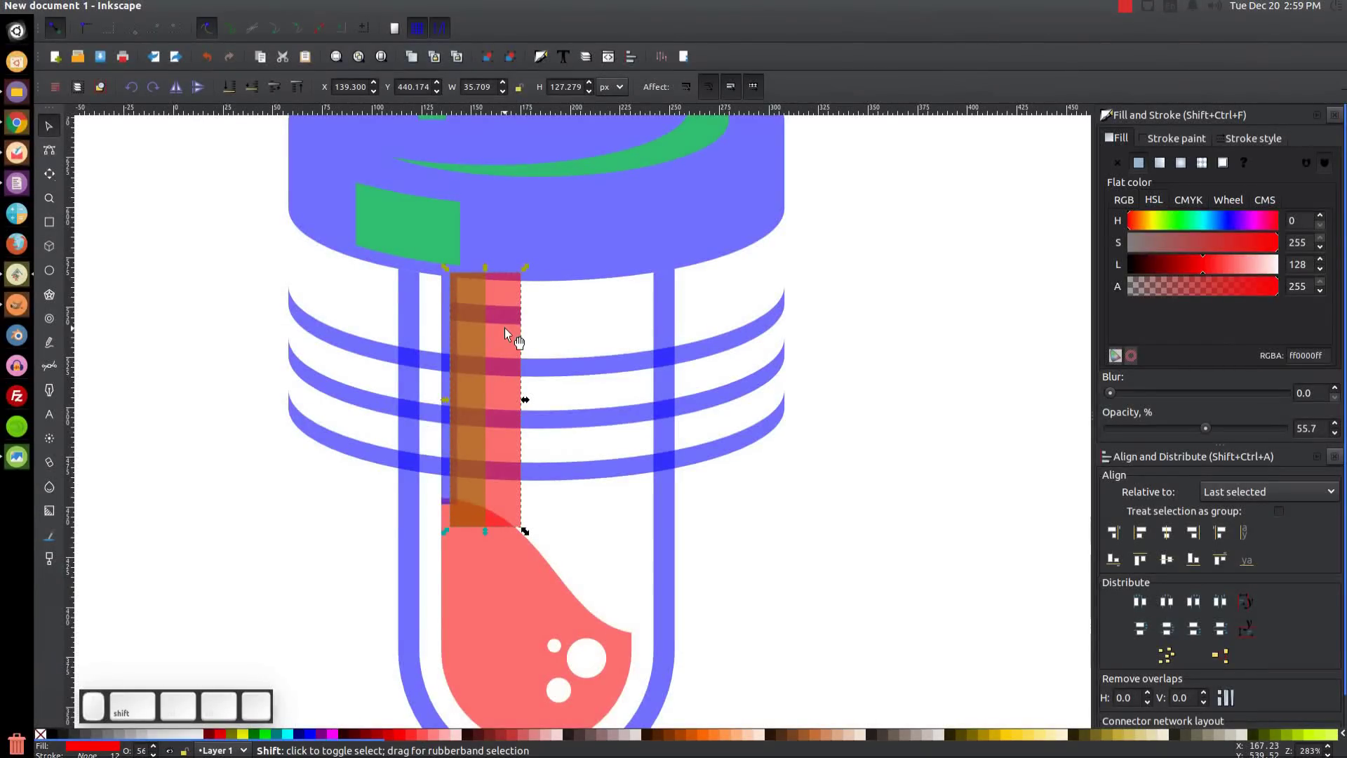
shift+click(565, 415)
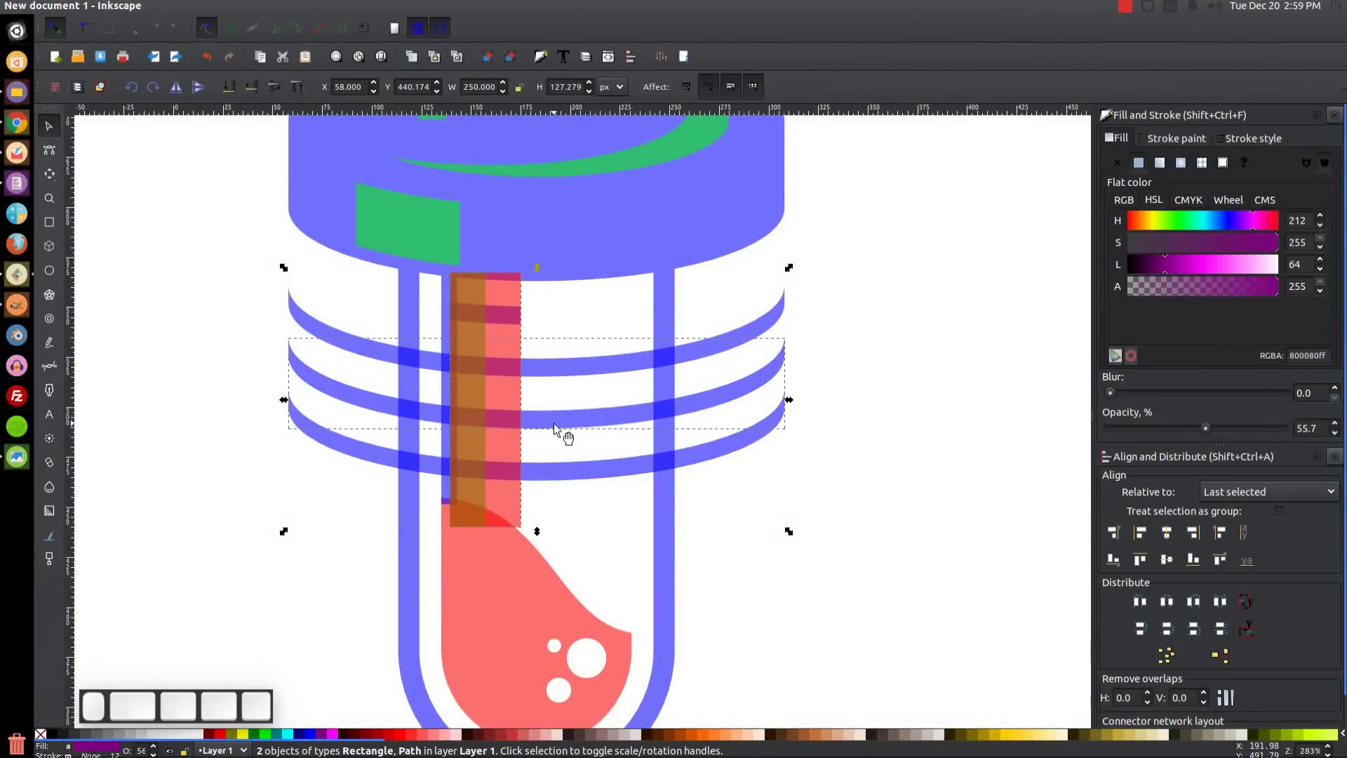
click(229, 6)
click(254, 119)
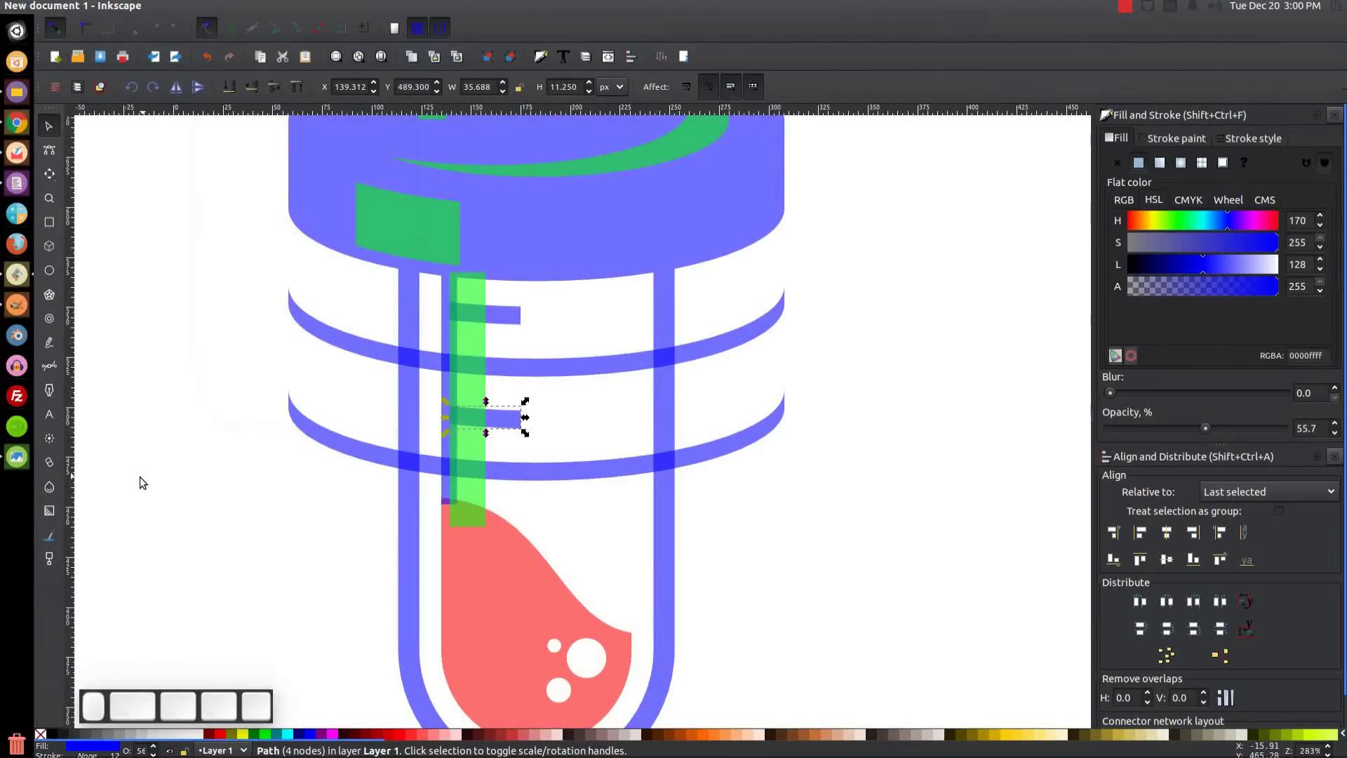
Intersect a duplicate of the narrow green rectangle with the upper remaining curved strip to make a short measurement mark
click(467, 308)
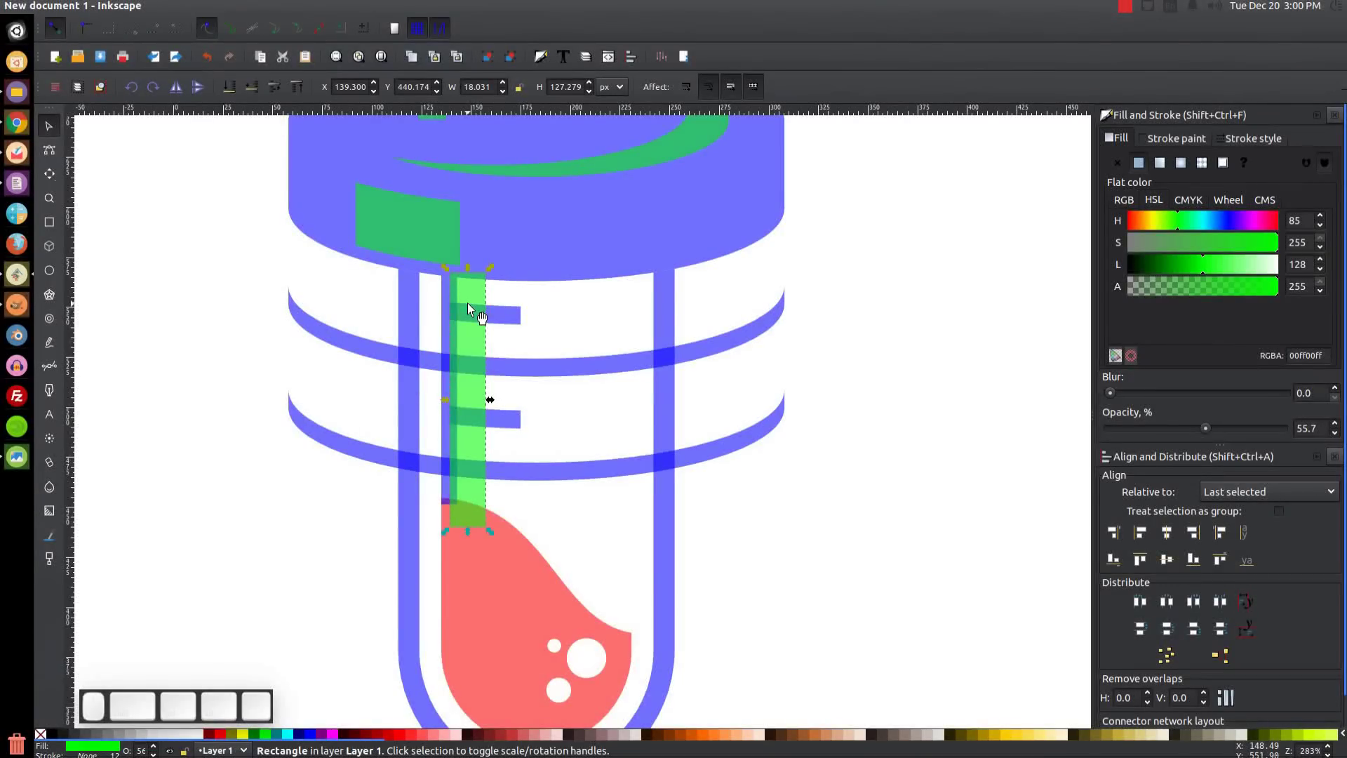
right_click(467, 303)
click(516, 423)
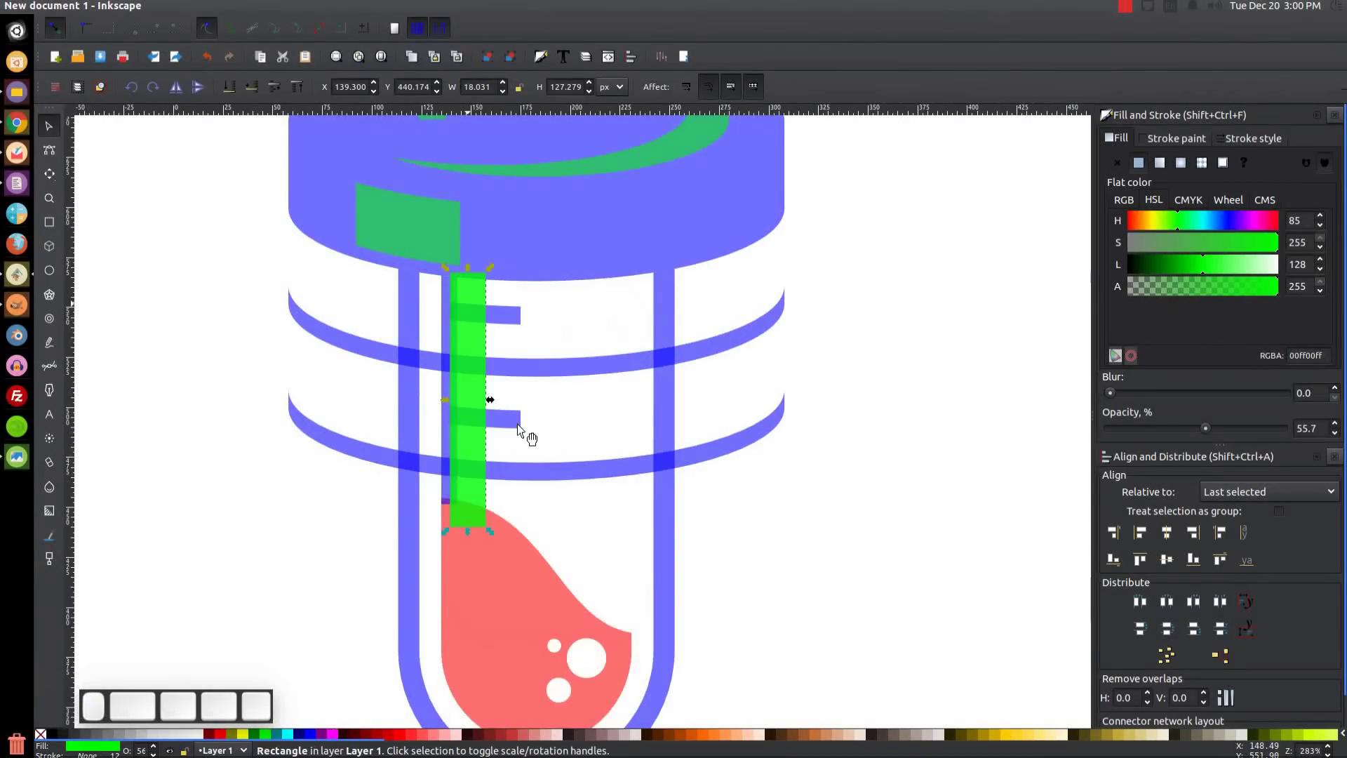
key(shift)
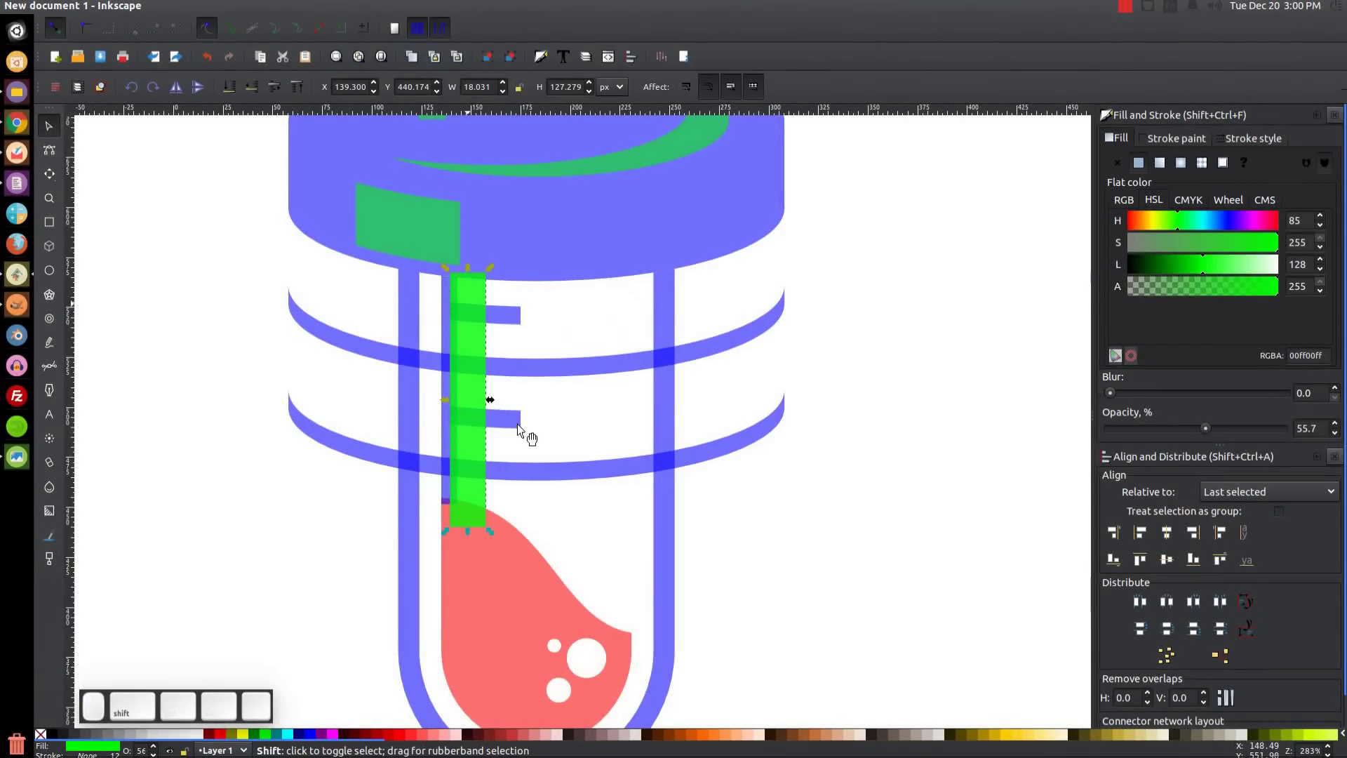
shift+click(550, 364)
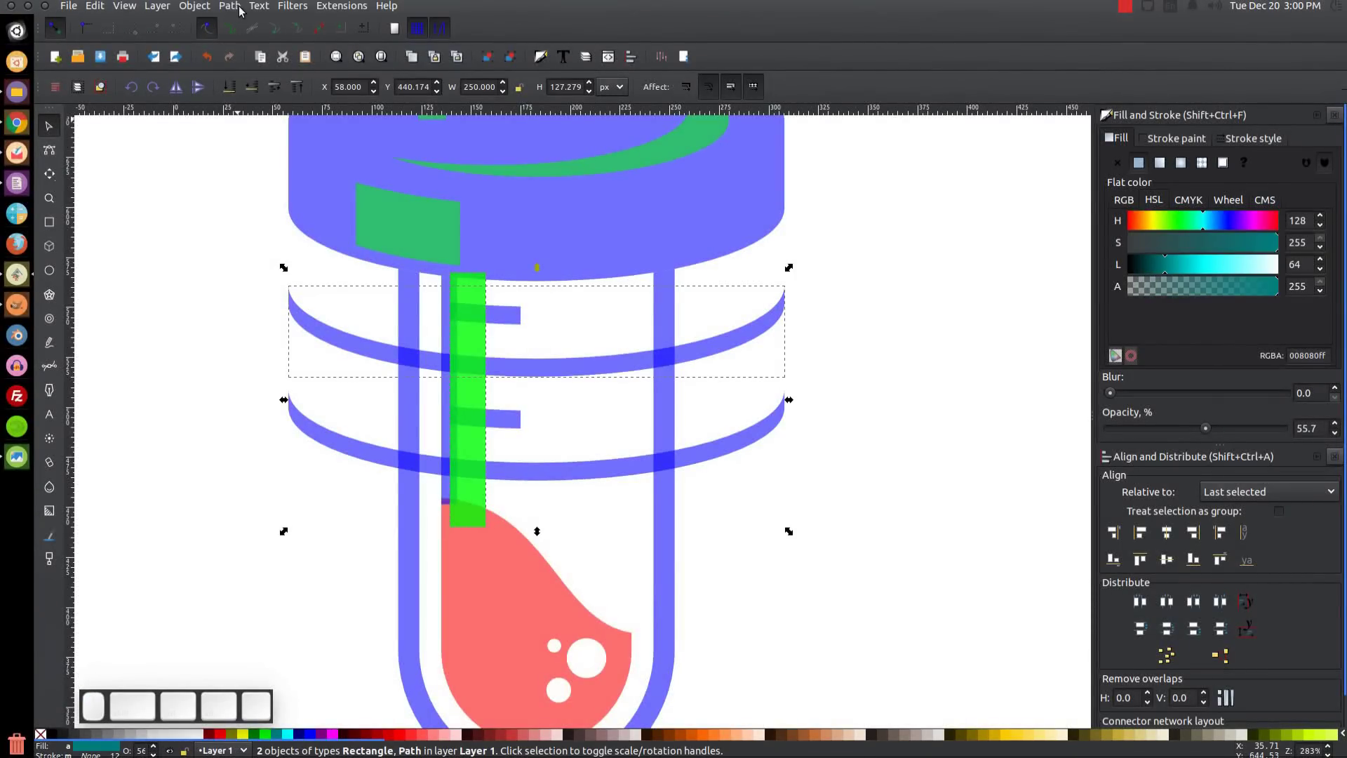
click(234, 9)
click(263, 129)
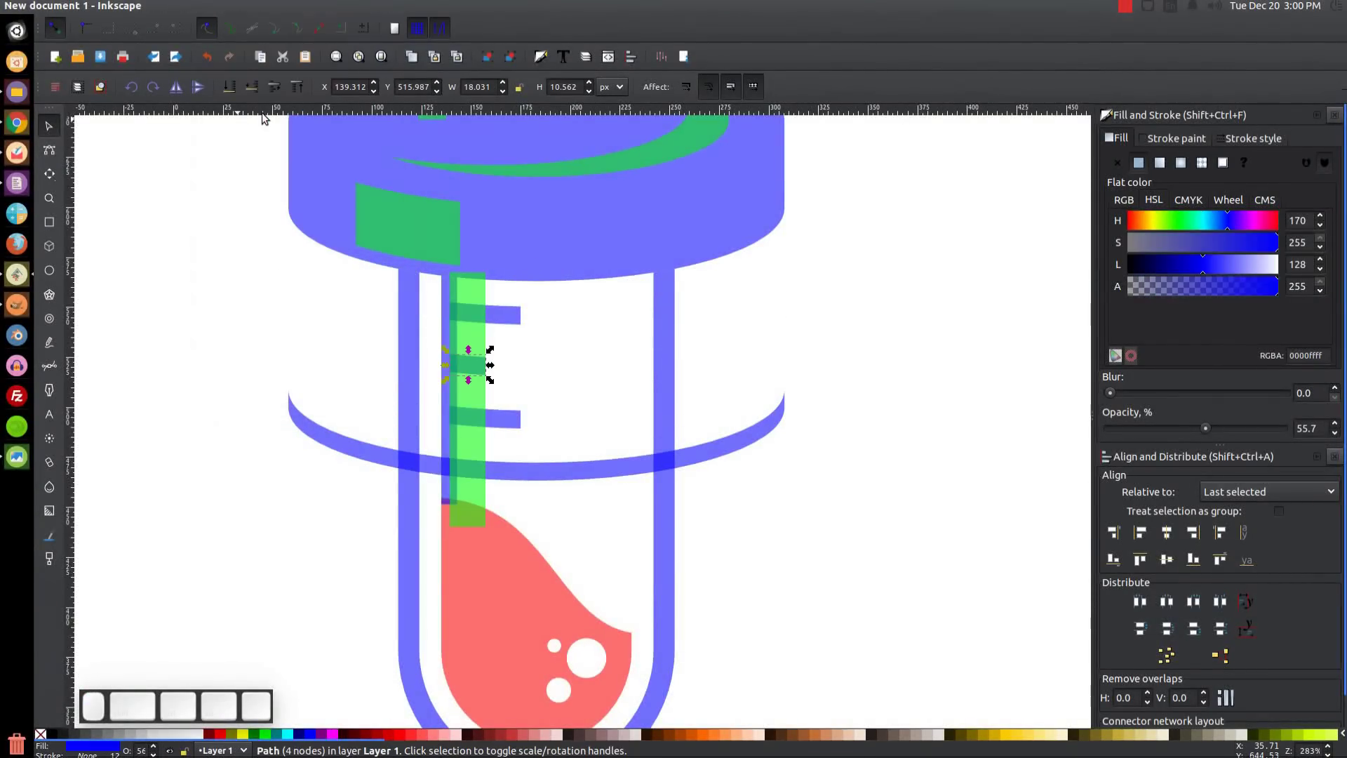
Intersect the remaining green rectangle with the last curved strip to make the second short measurement mark
click(469, 432)
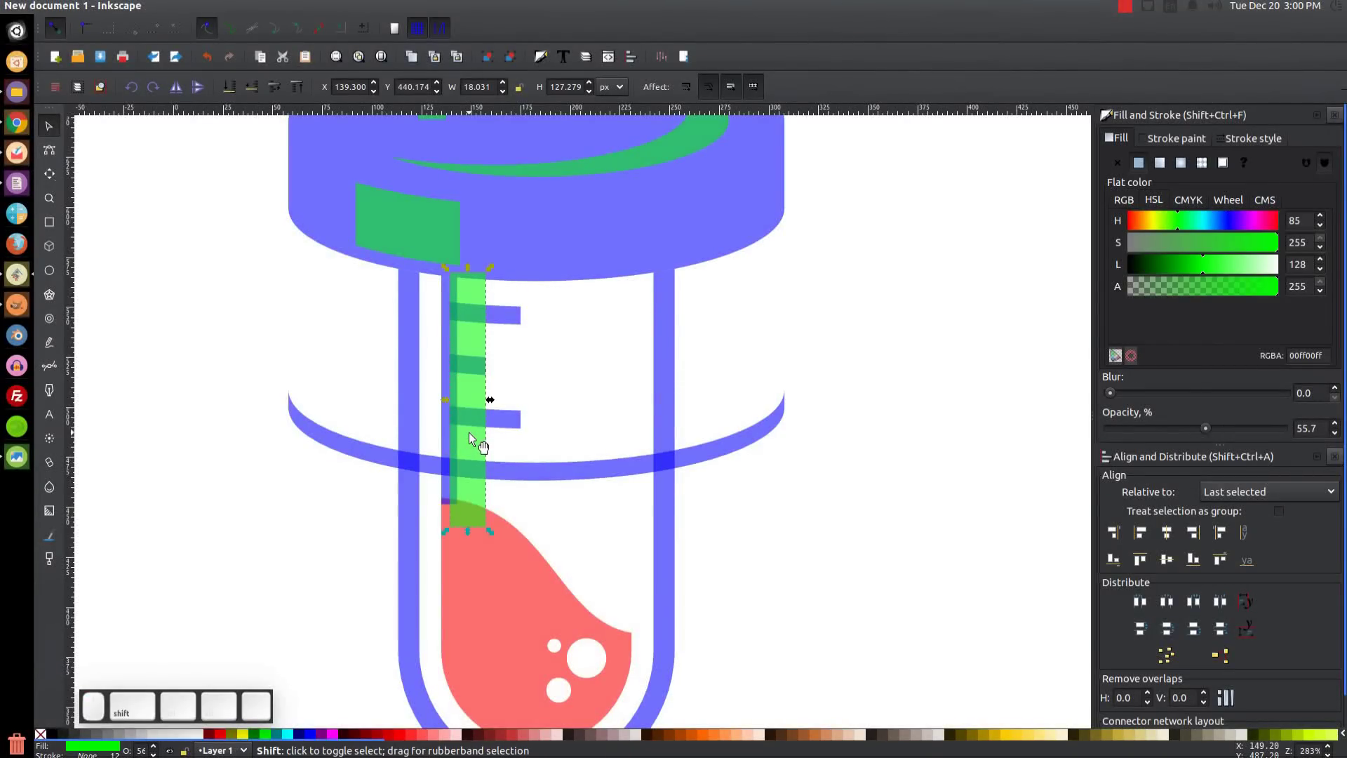
shift+click(557, 466)
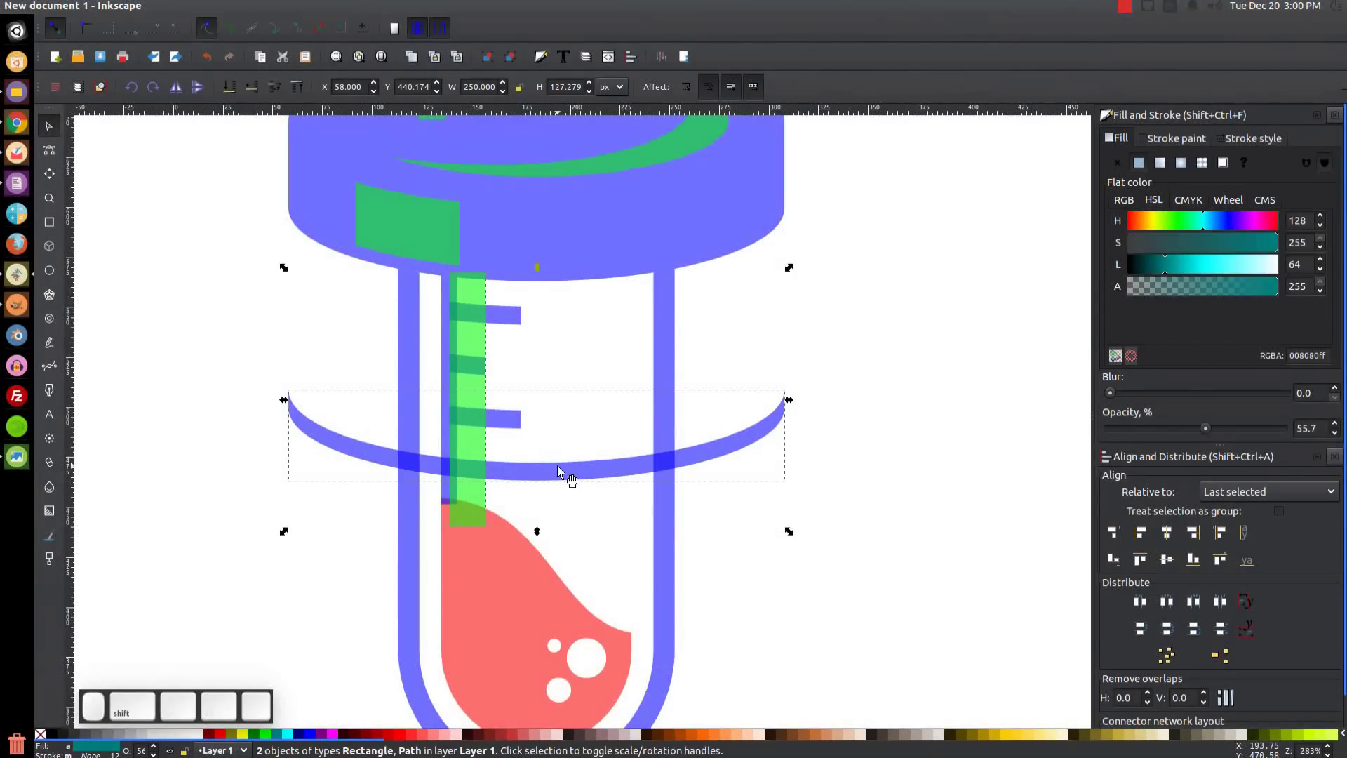
click(234, 7)
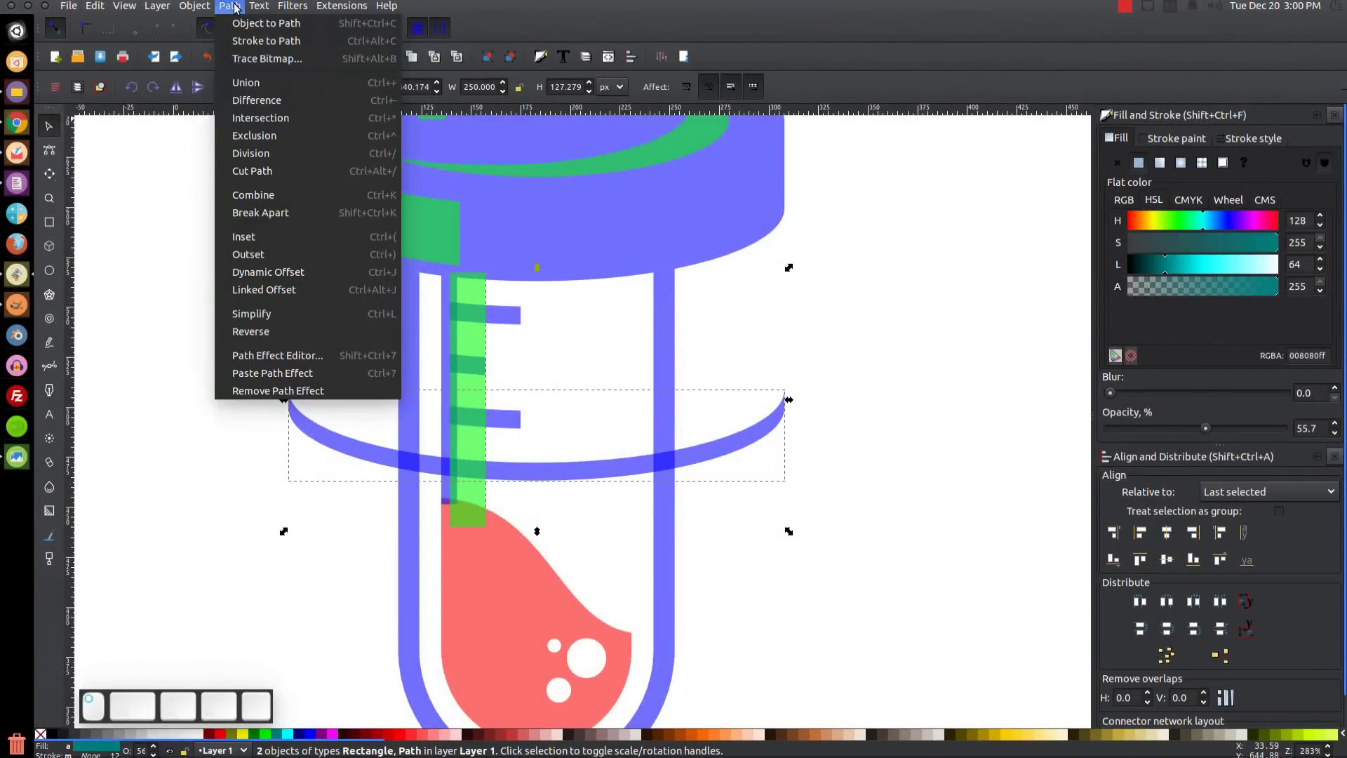
click(261, 118)
scroll(579, 360, up, 5)
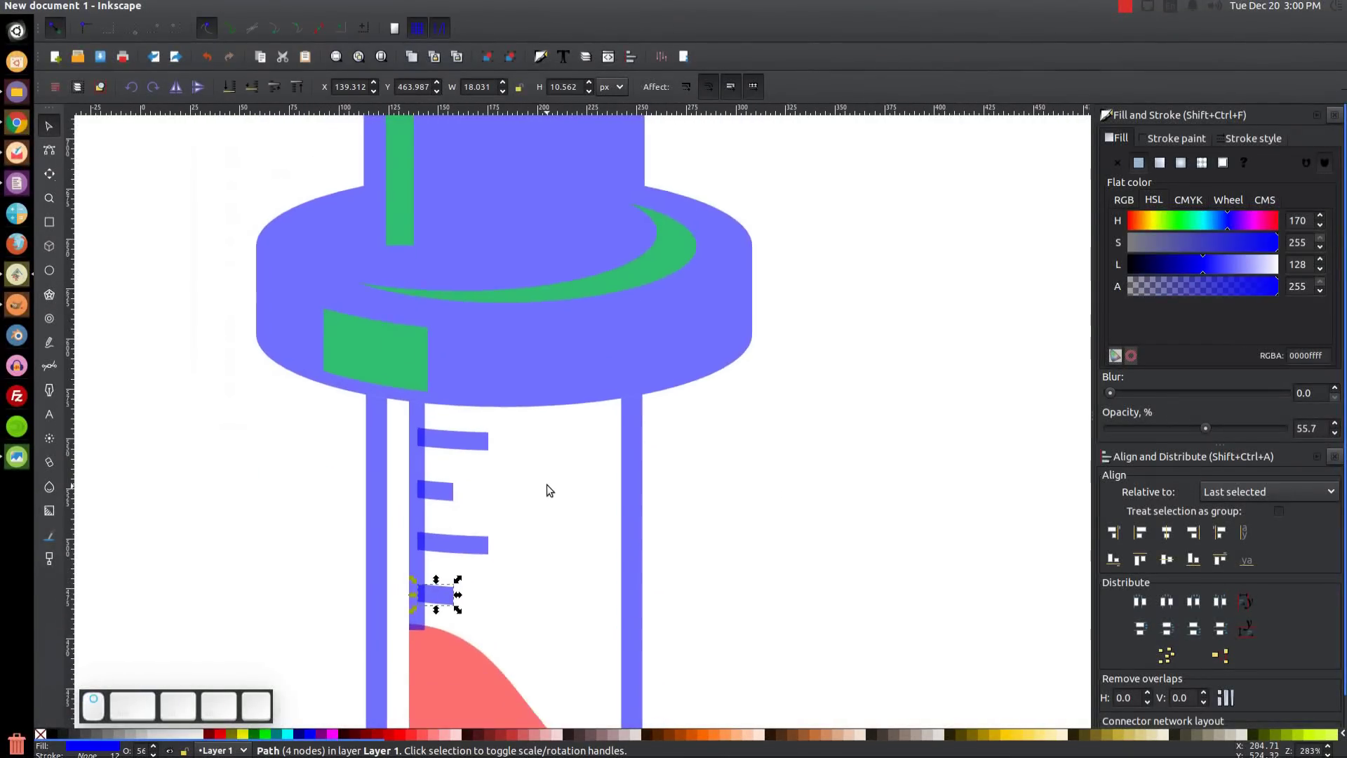
key(1)
drag(610, 385, 591, 408)
click(958, 265)
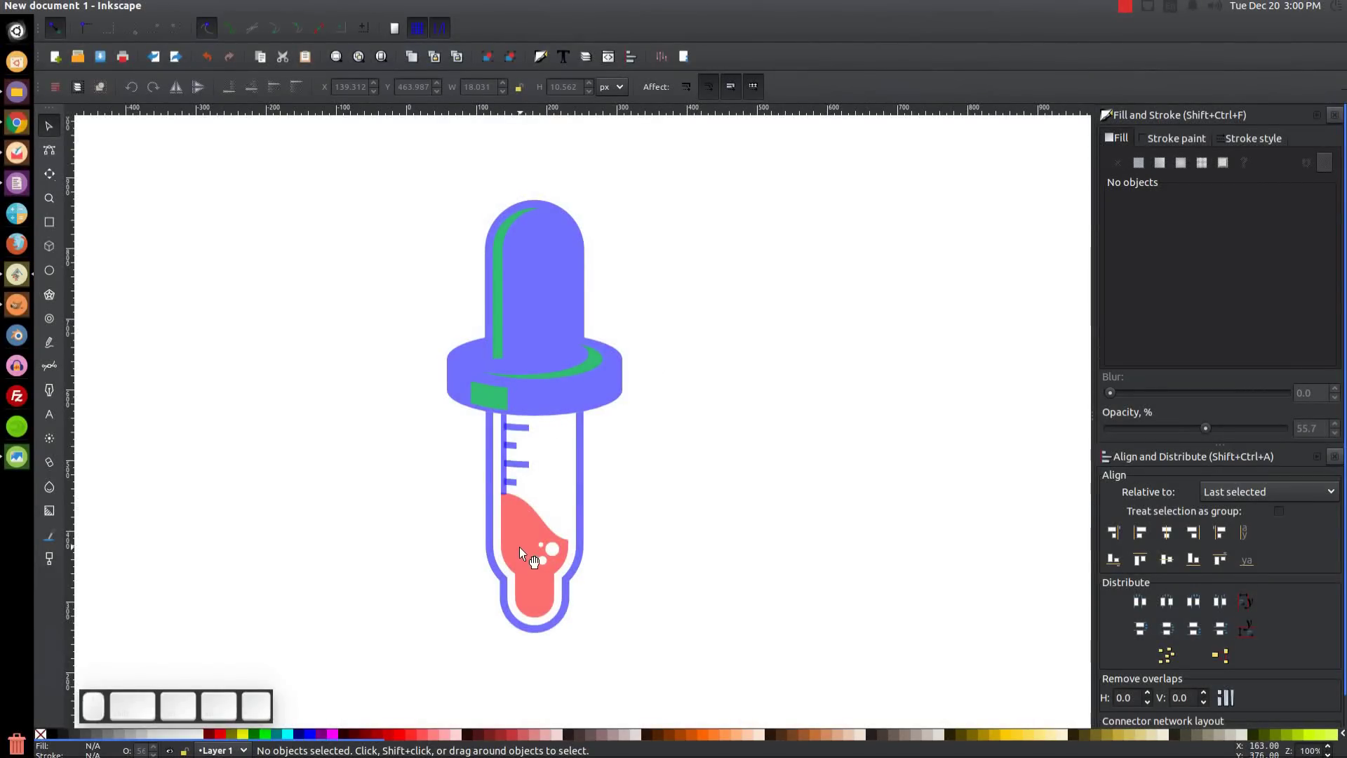
Union the three green highlight shapes on the bulb and collar into one path, keeping it in place
click(500, 237)
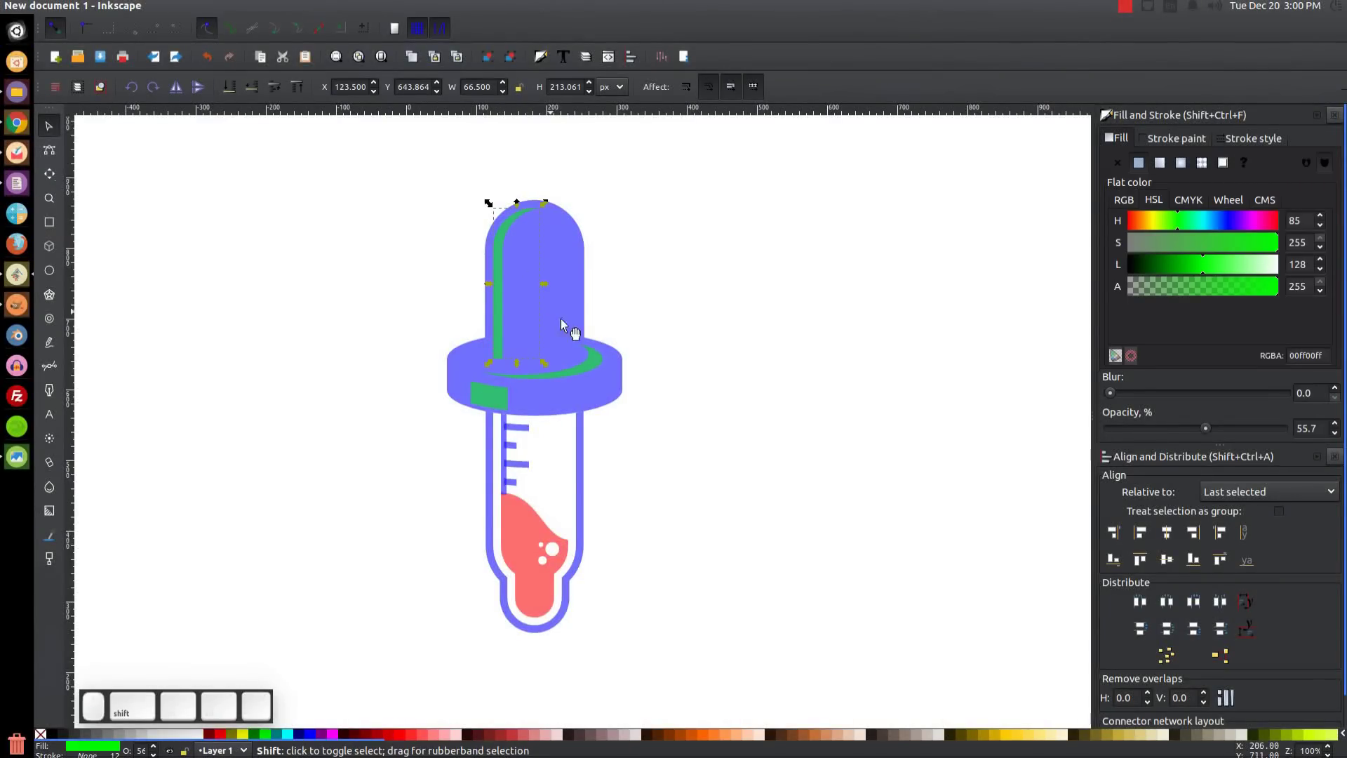
shift+click(591, 363)
shift+click(495, 399)
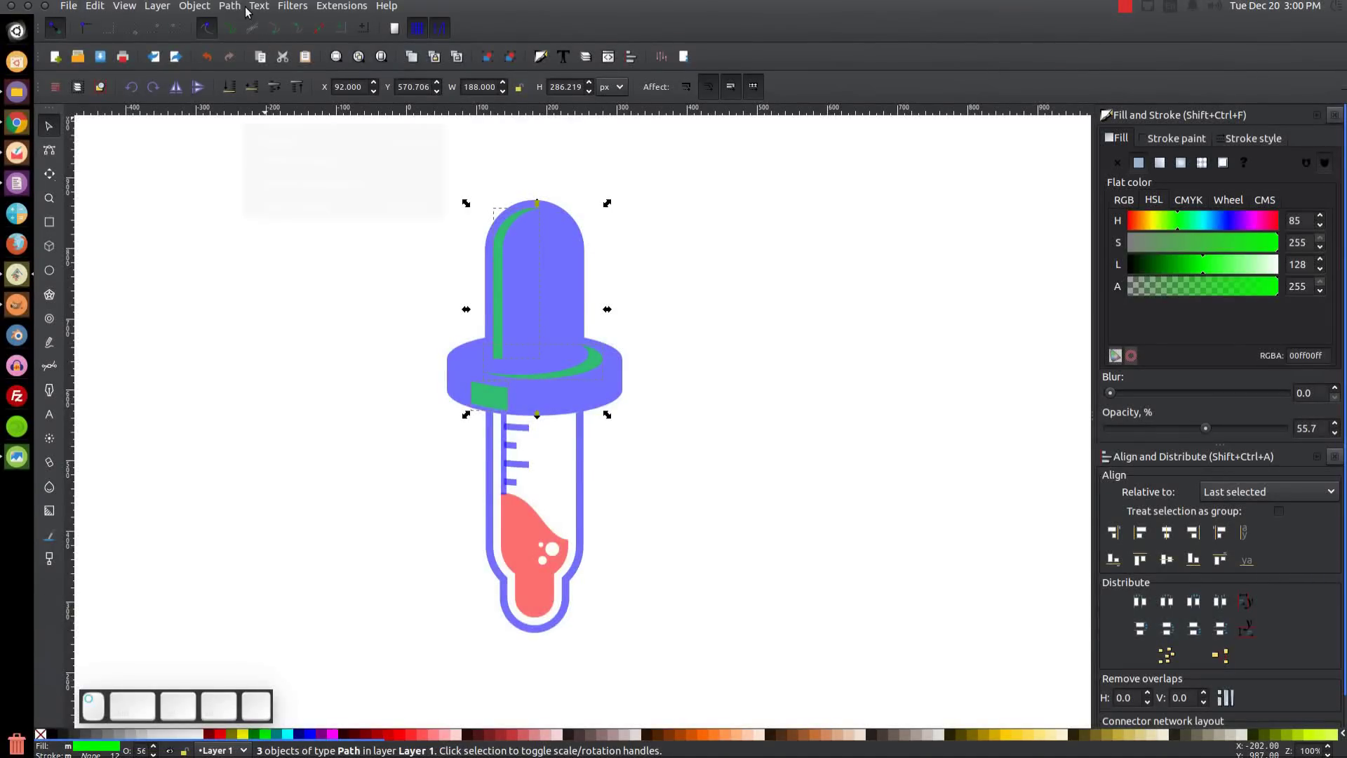
click(232, 7)
click(247, 82)
drag(605, 351, 799, 339)
key(ctrl+z)
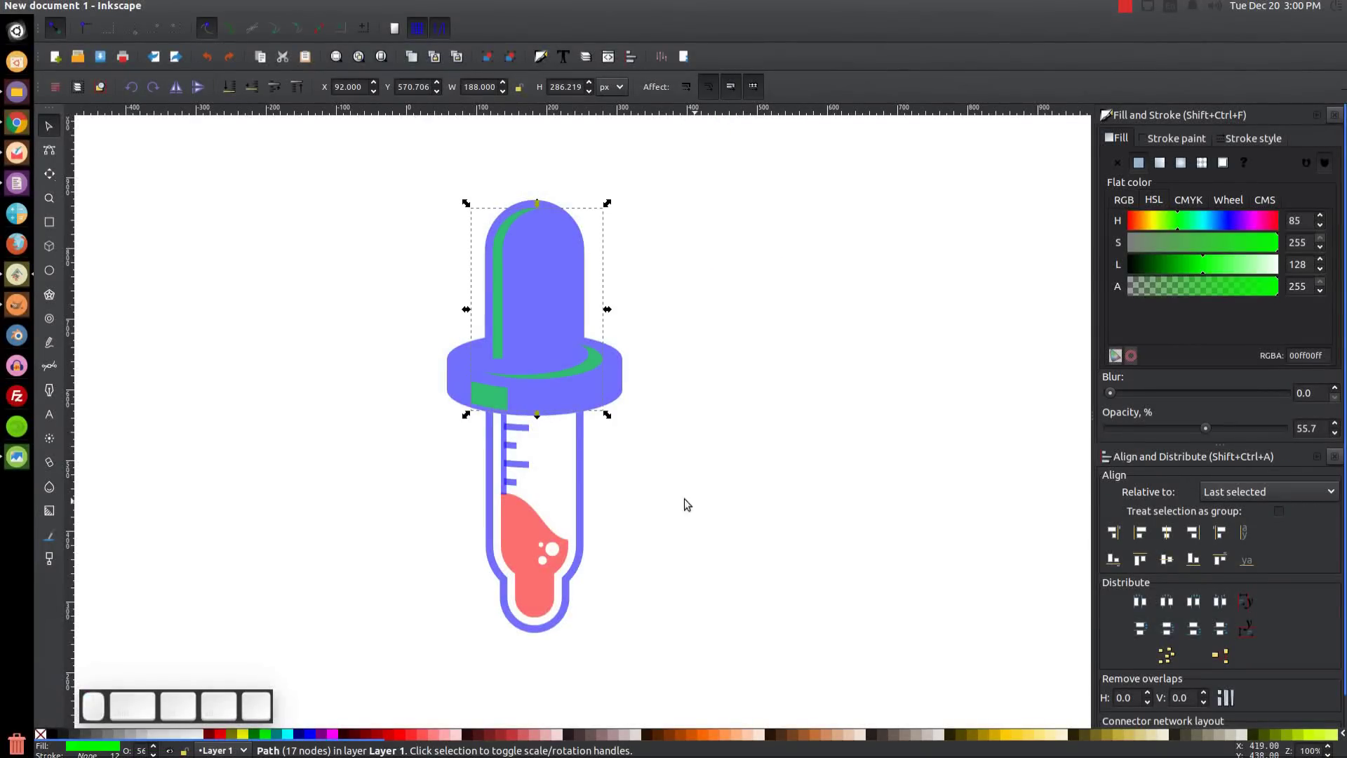
Subtract the united green highlights from the blue bulb-and-collar shape with Difference
key(shift)
shift+click(555, 258)
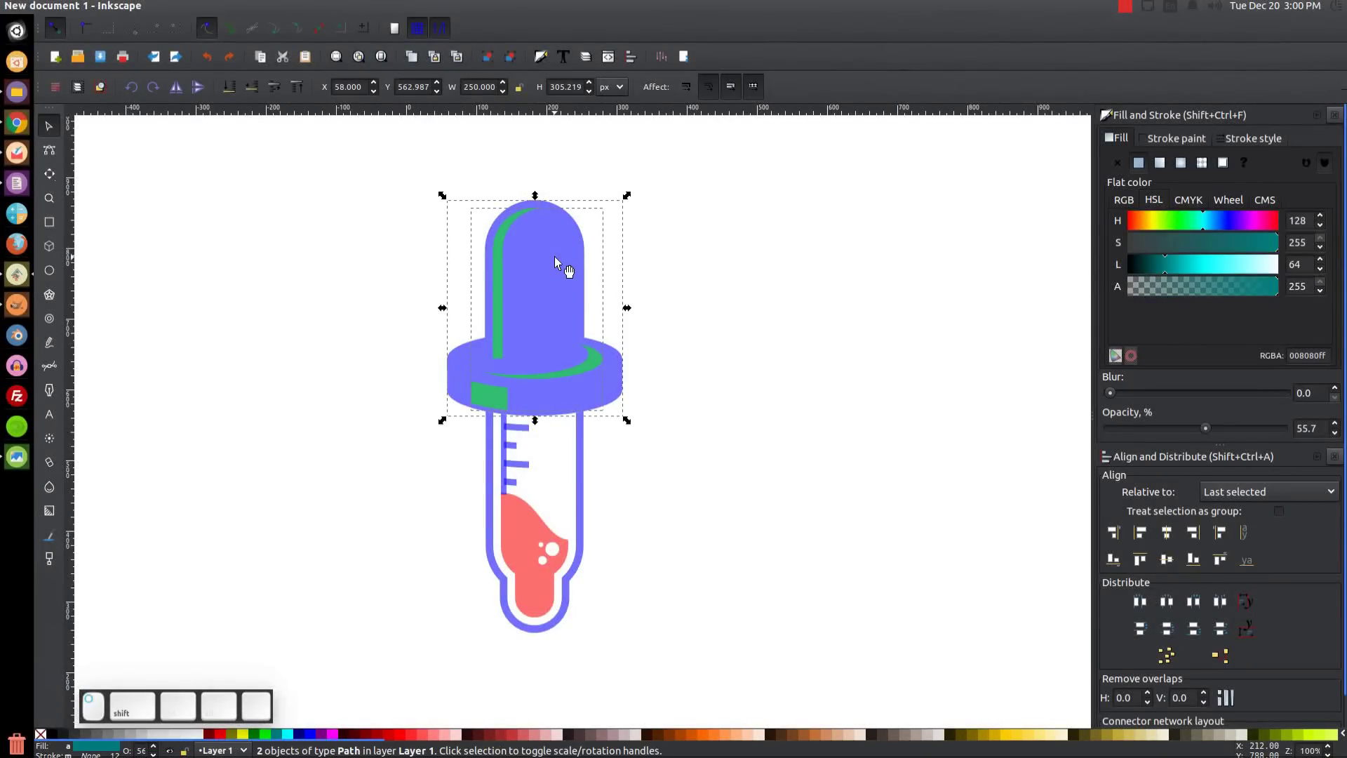
click(230, 7)
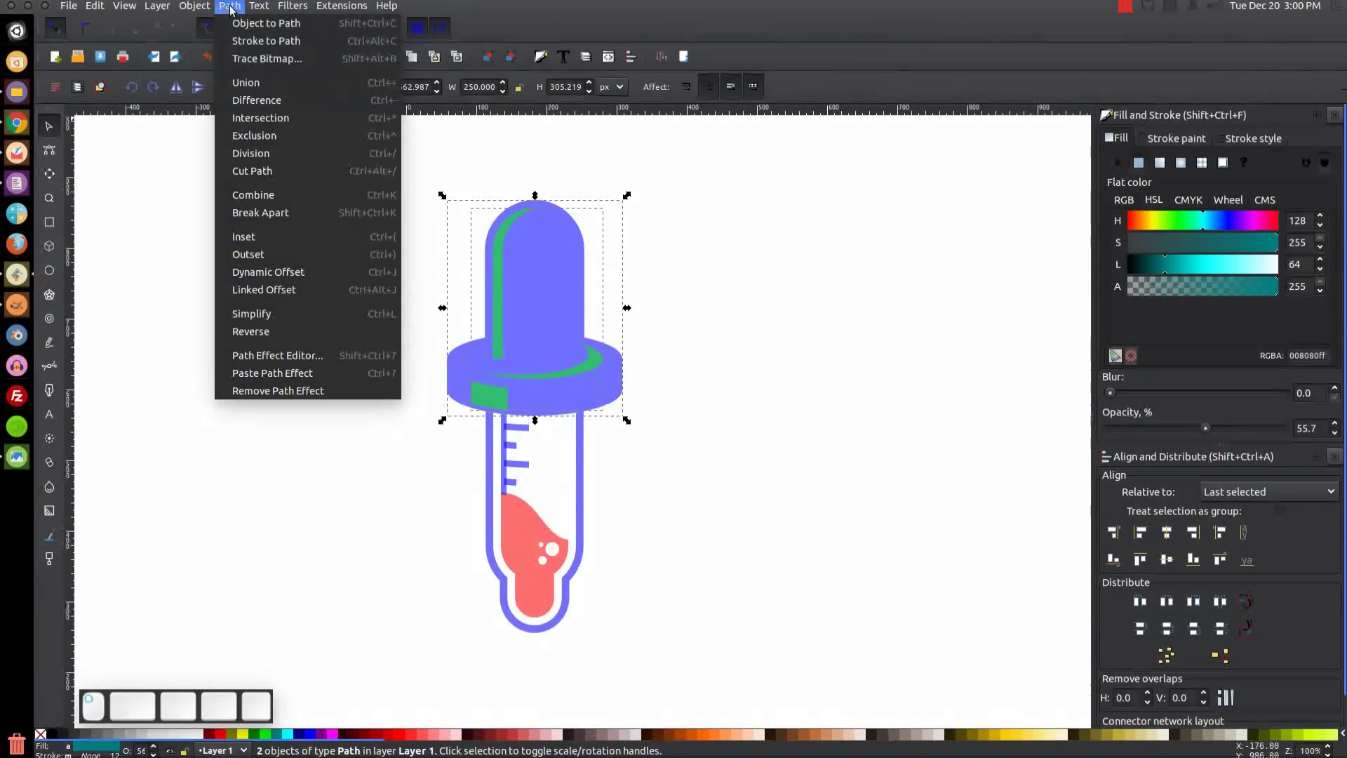
click(257, 100)
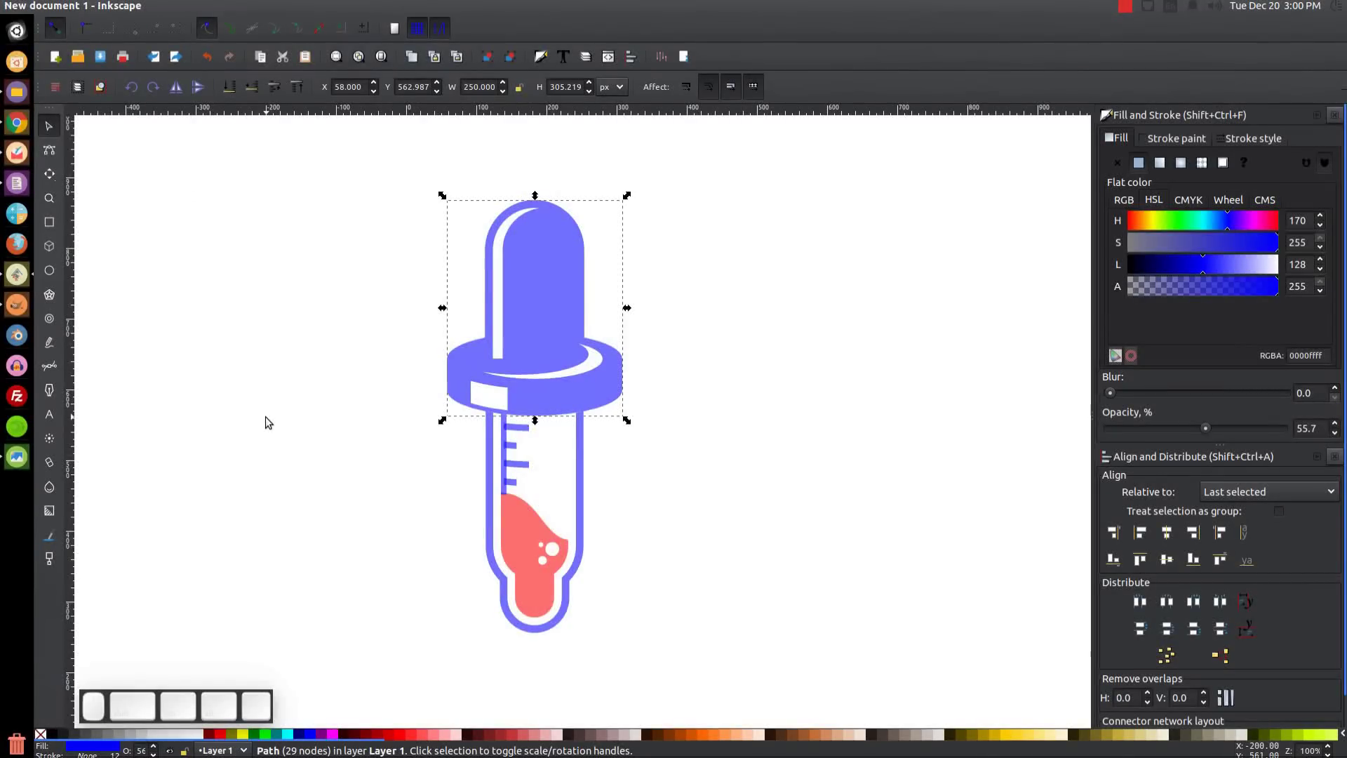
Union the bulb-and-collar shape, the glass tube outline and the red liquid into one path
key(shift)
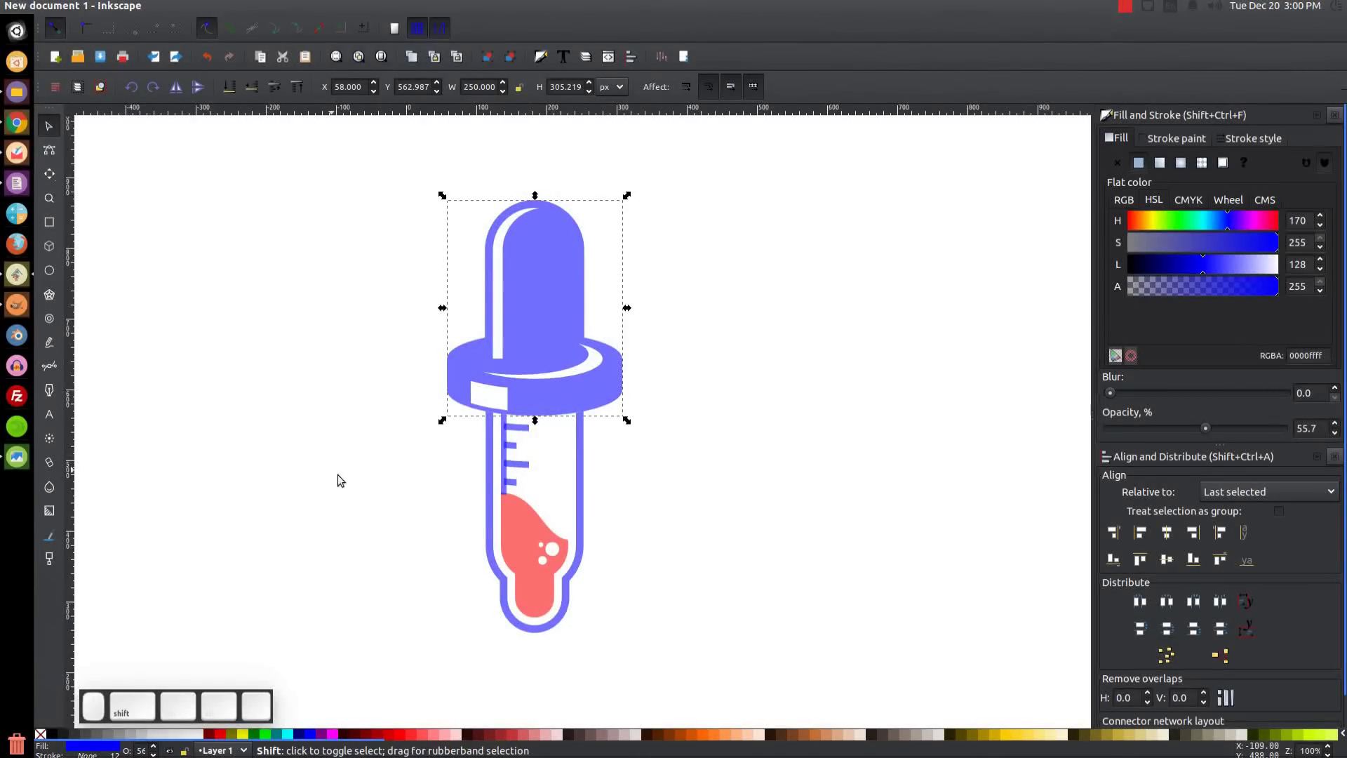
shift+click(484, 480)
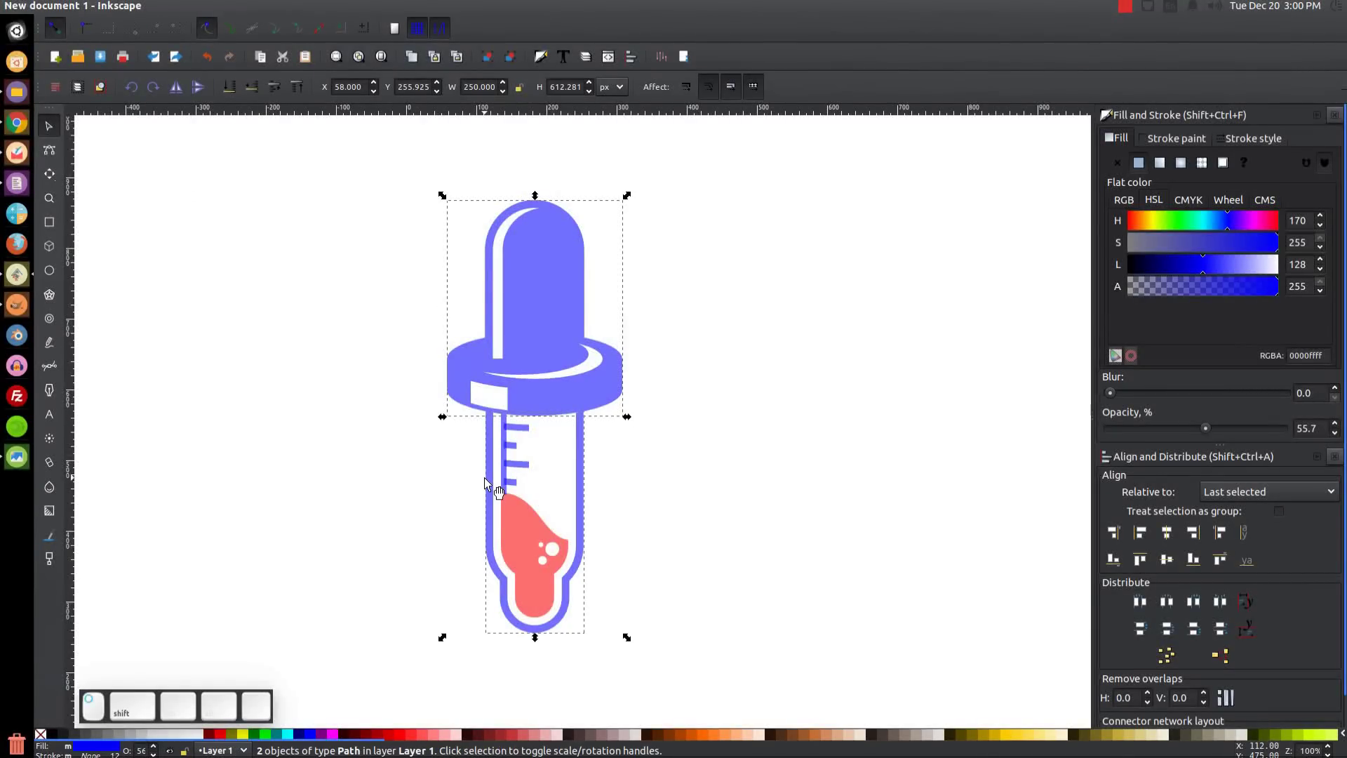
shift+click(516, 531)
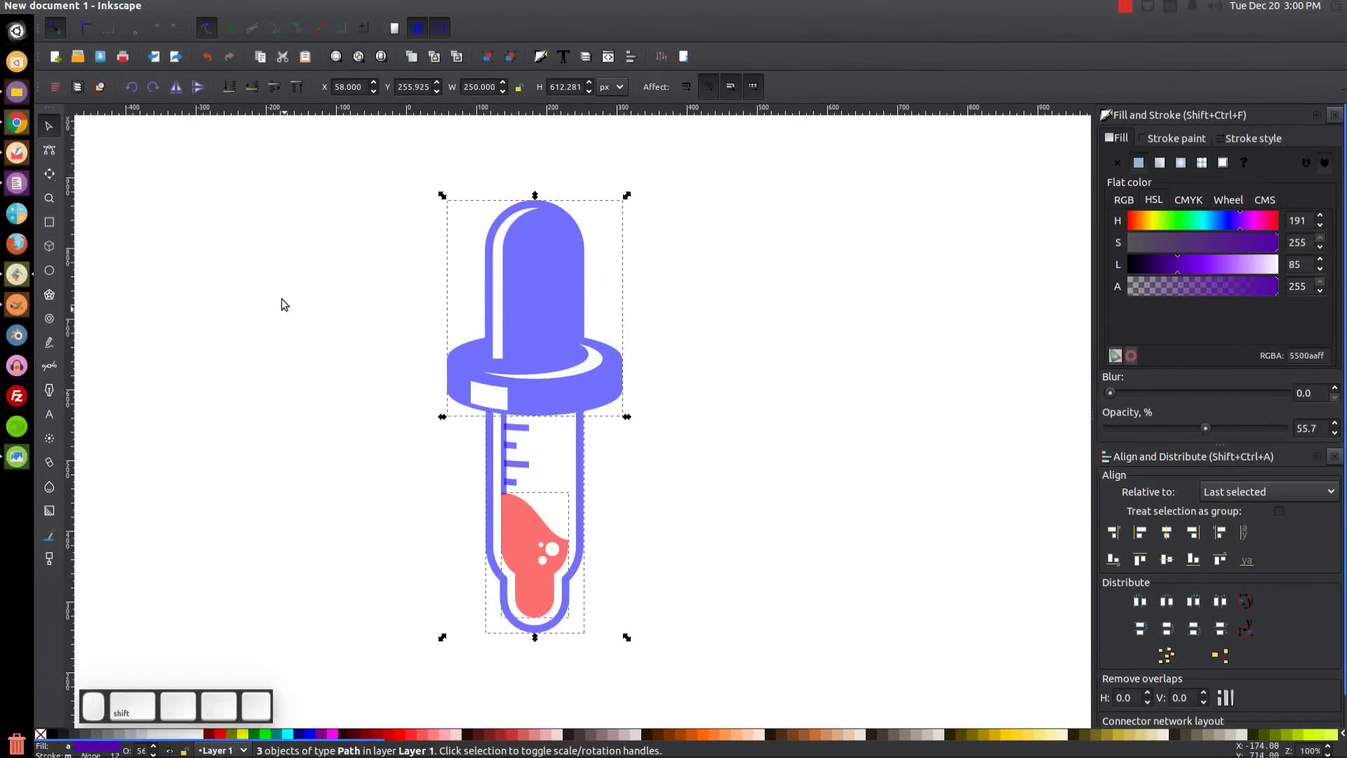
click(234, 7)
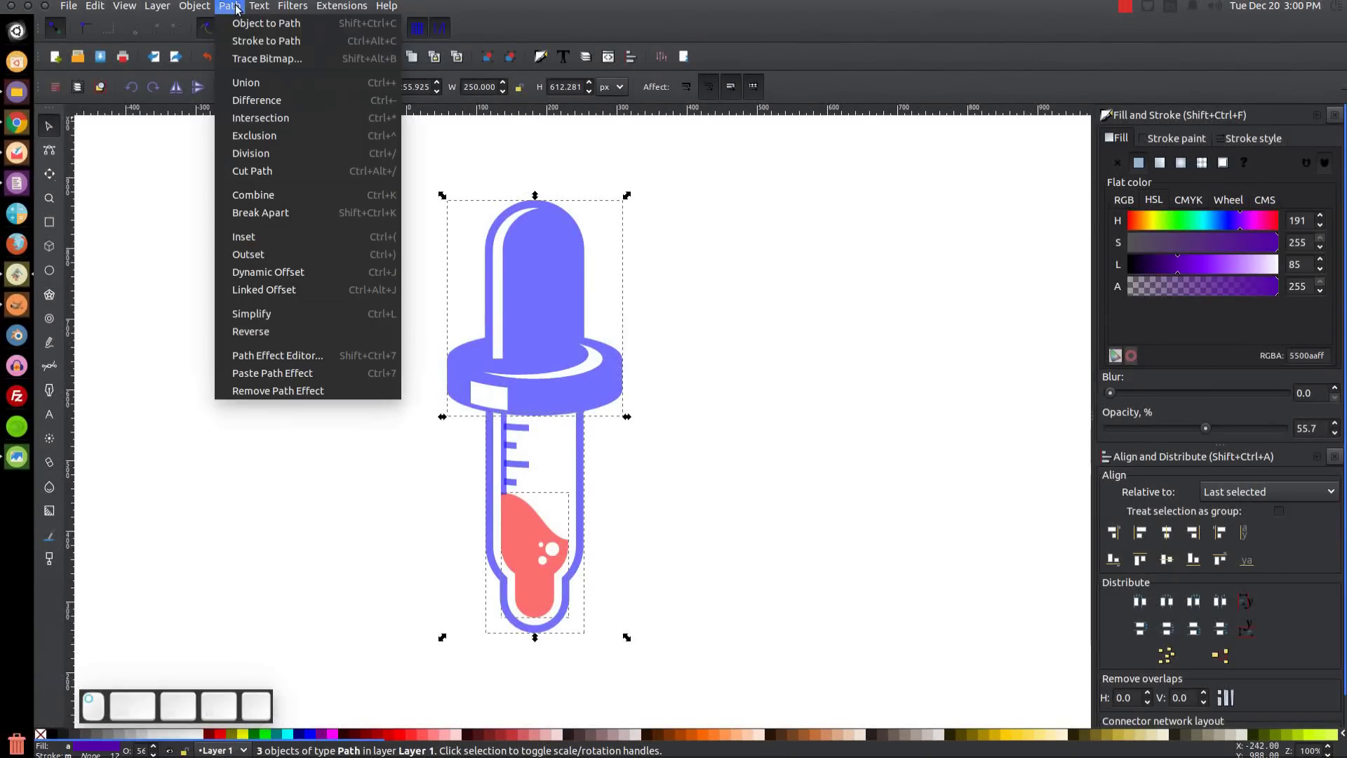
click(249, 87)
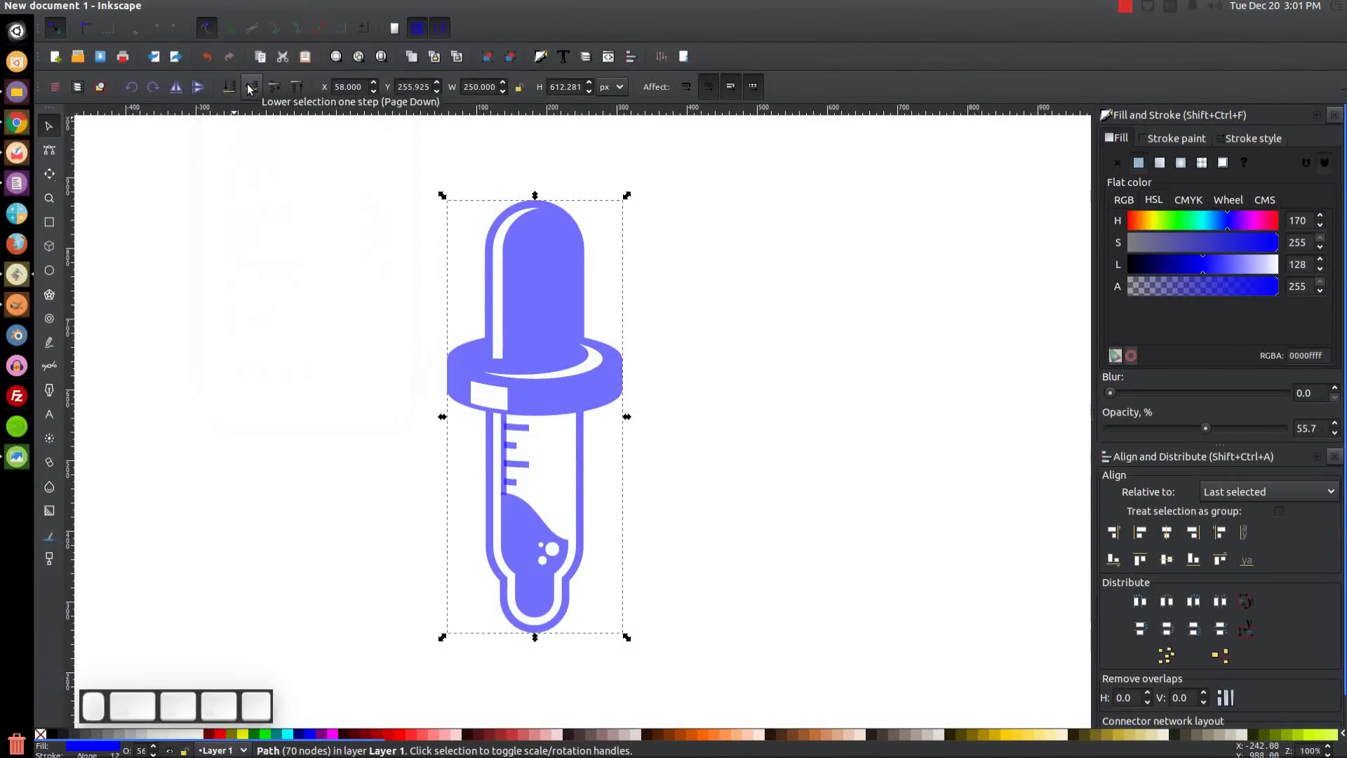
Union the dropper body, the thin vertical line and all measurement marks into a single path
drag(757, 692, 304, 132)
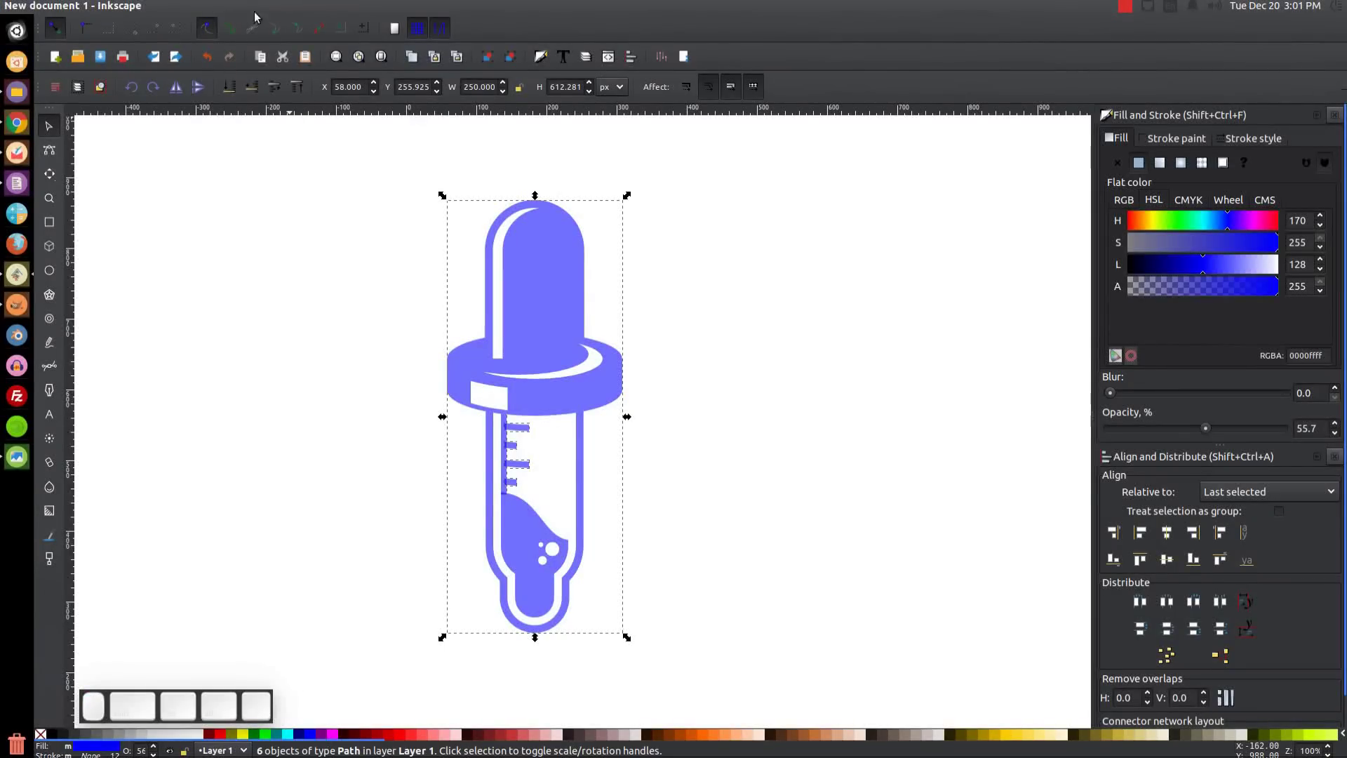
click(230, 6)
click(249, 82)
Set the dropper's opacity to 100% and give it a near-black fill
drag(1206, 428, 1281, 428)
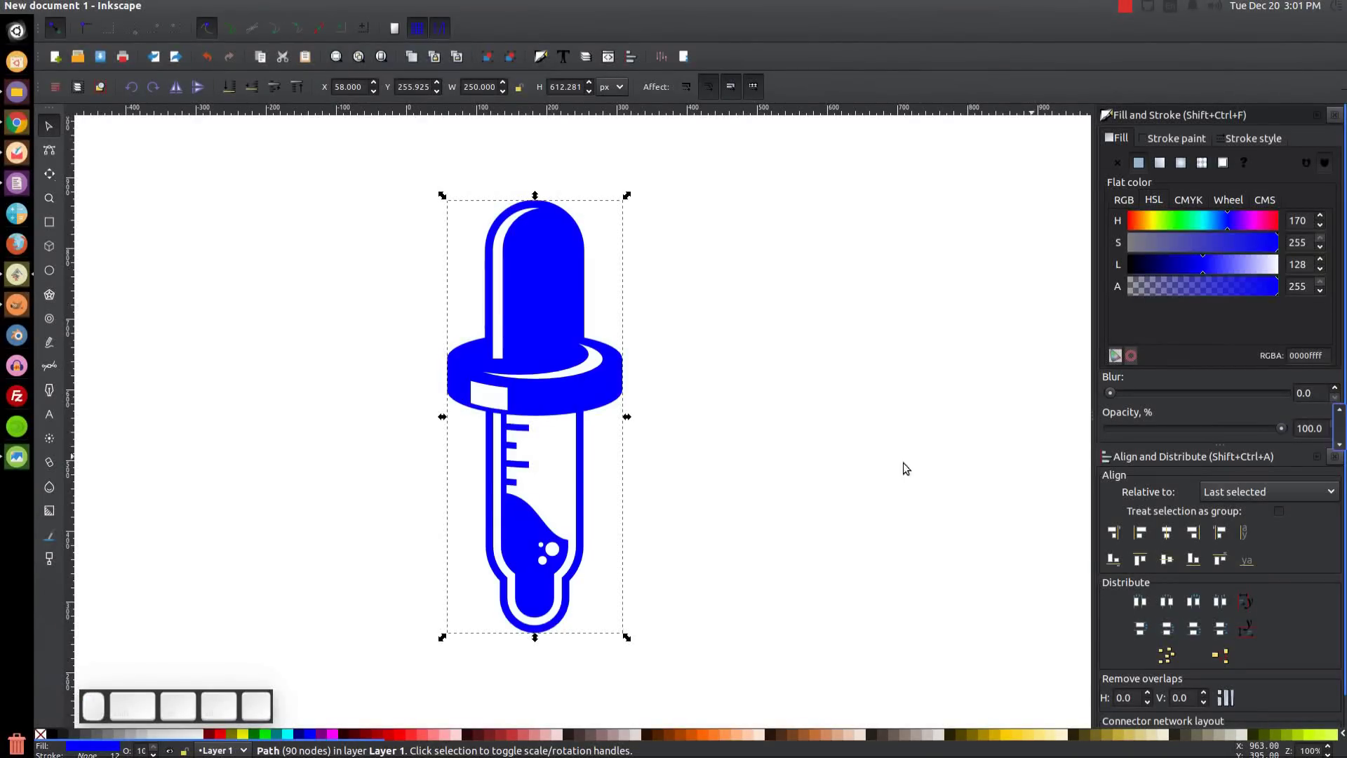
click(59, 733)
Scale the dropper down proportionally to about 134 × 328 px and move it up 5 px
drag(627, 417, 556, 376)
click(693, 408)
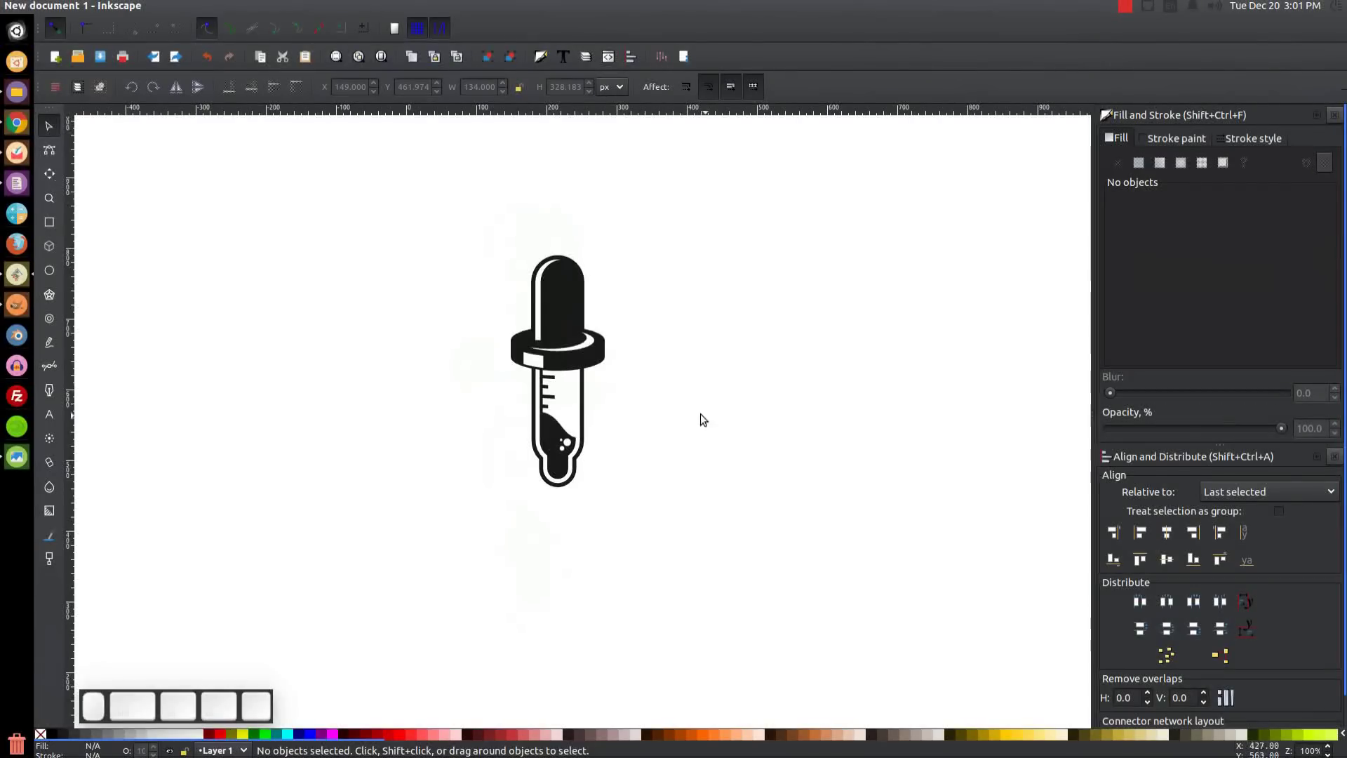
click(572, 351)
click(752, 394)
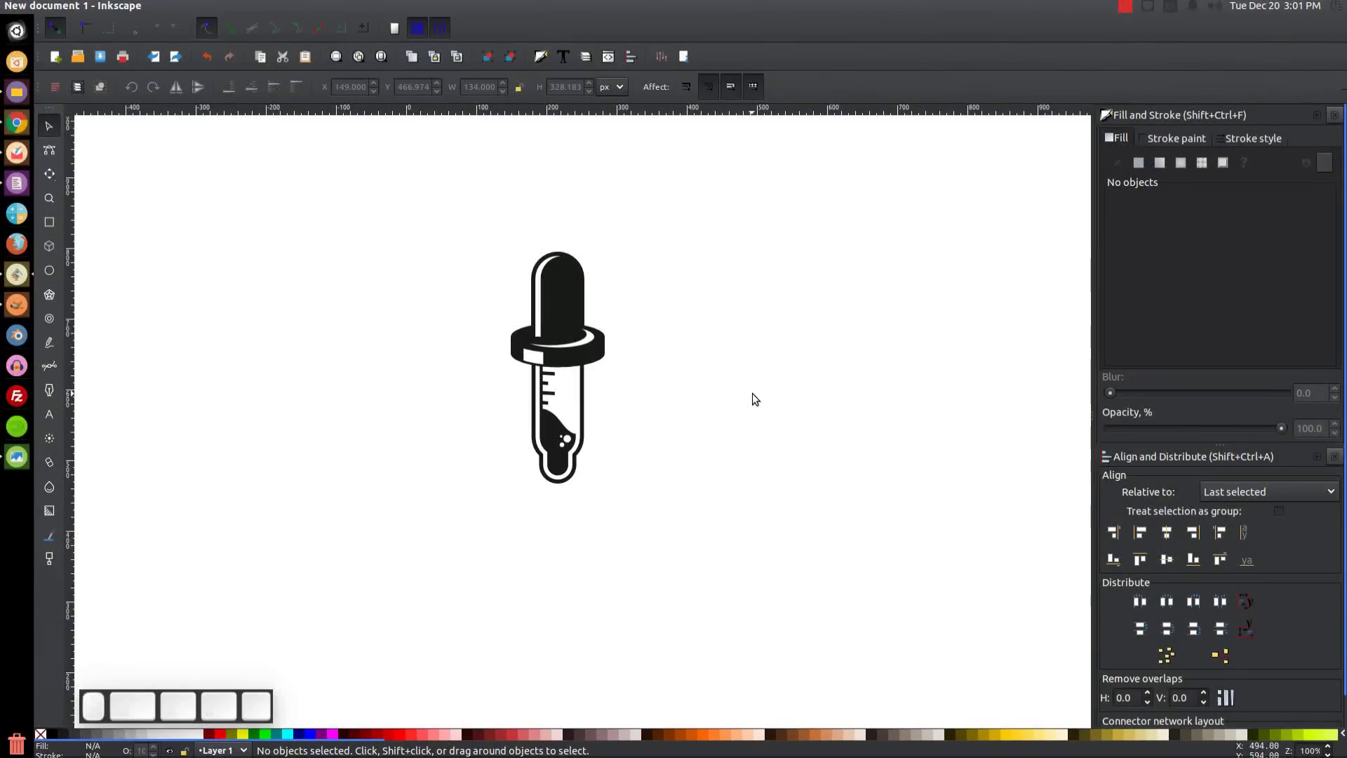
click(1125, 10)
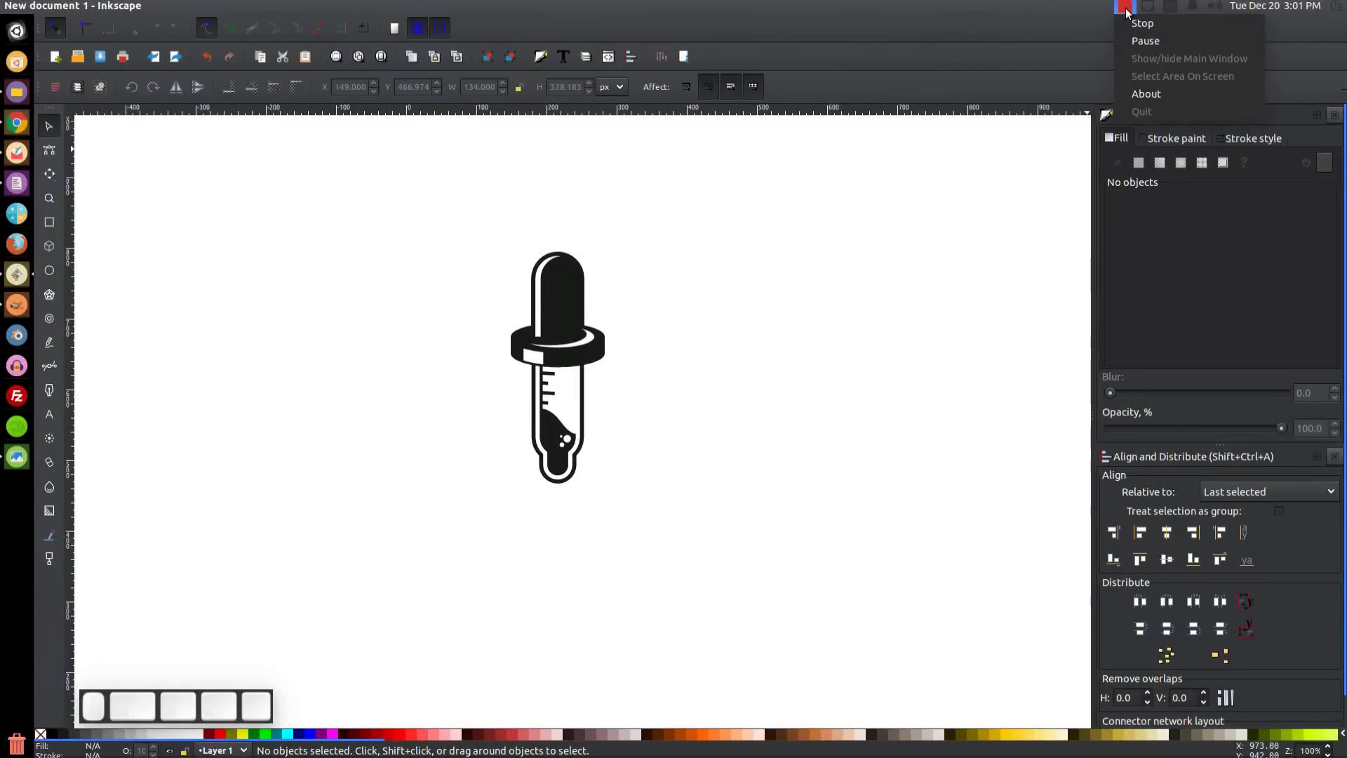